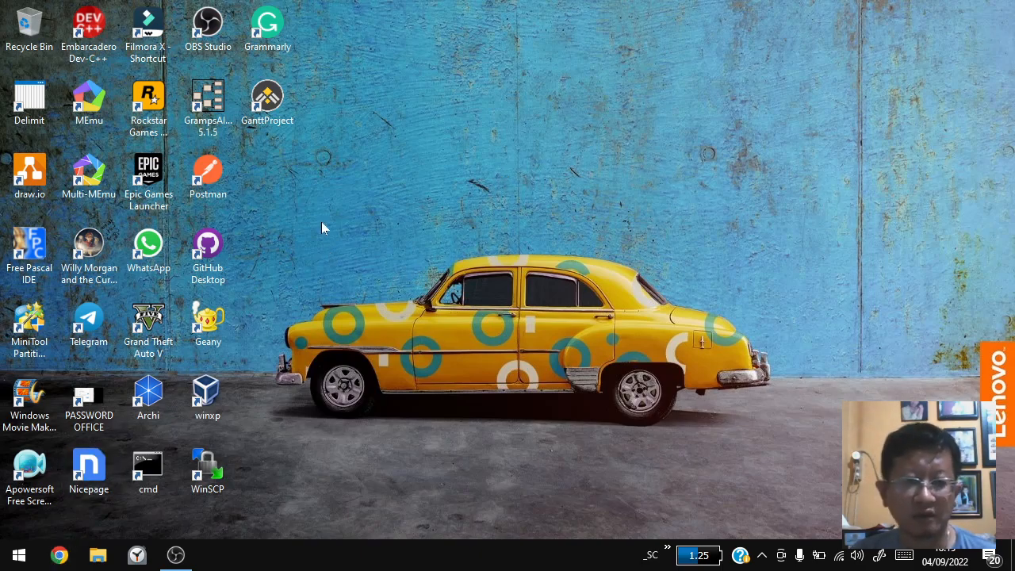
Open Chrome and search the web for "ganttproject".
left_click(59, 555)
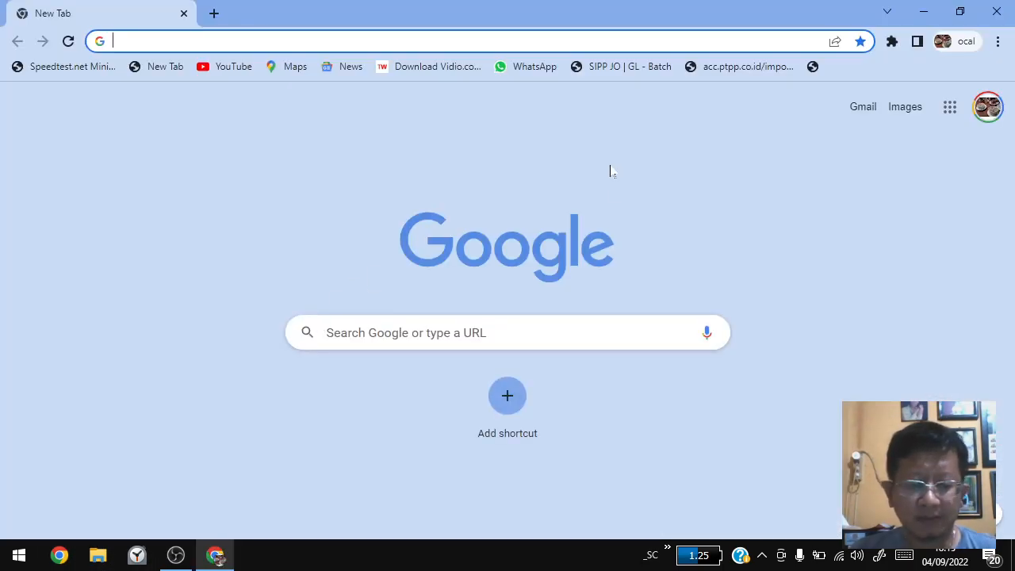
type("ganttproject")
key("Right")
key("Return")
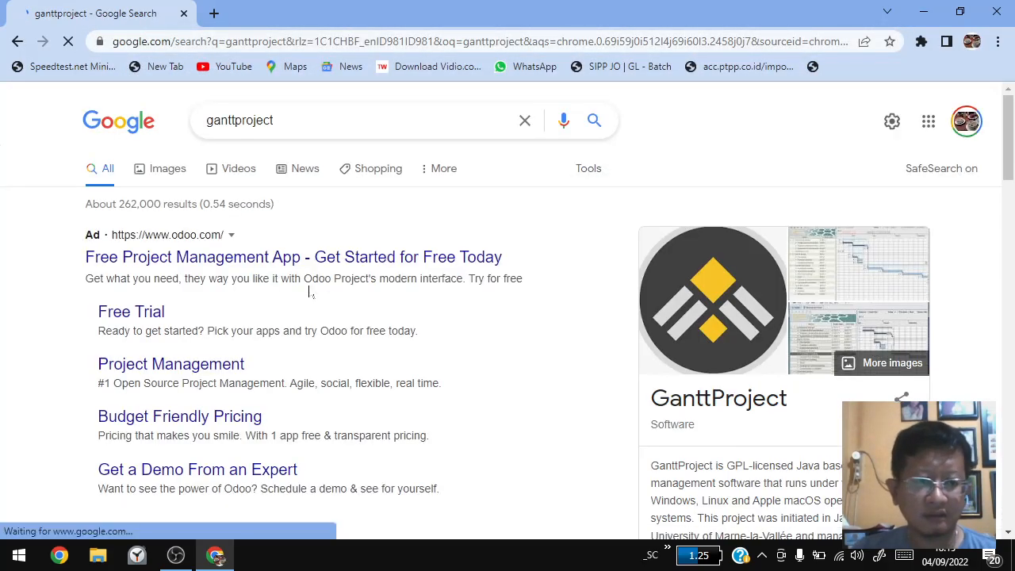
Open the ganttproject.biz site from the results and go to the download of GanttProject 3.2.
scroll(396, 245, "down", 3)
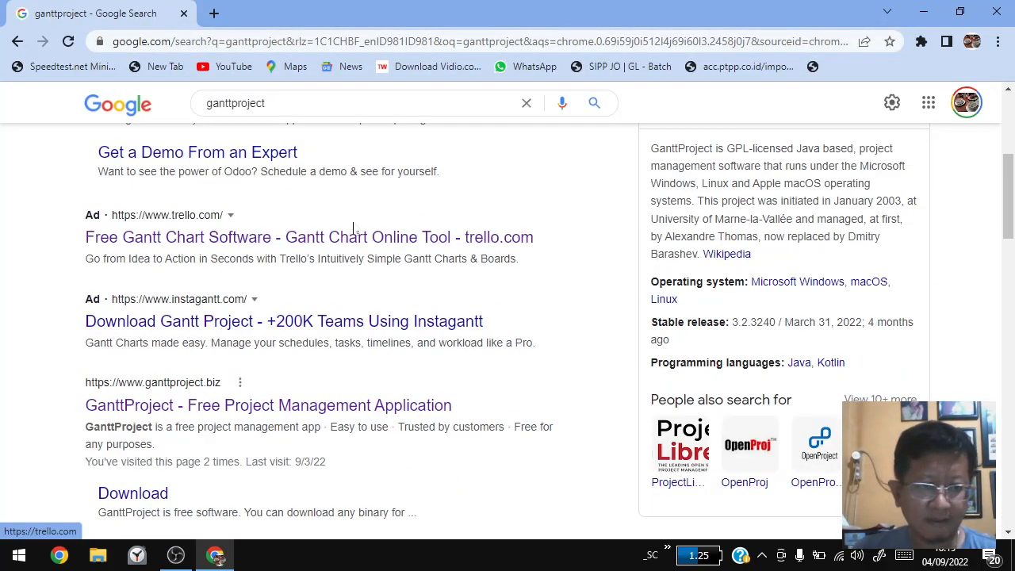
scroll(356, 229, "down", 1)
left_click(227, 330)
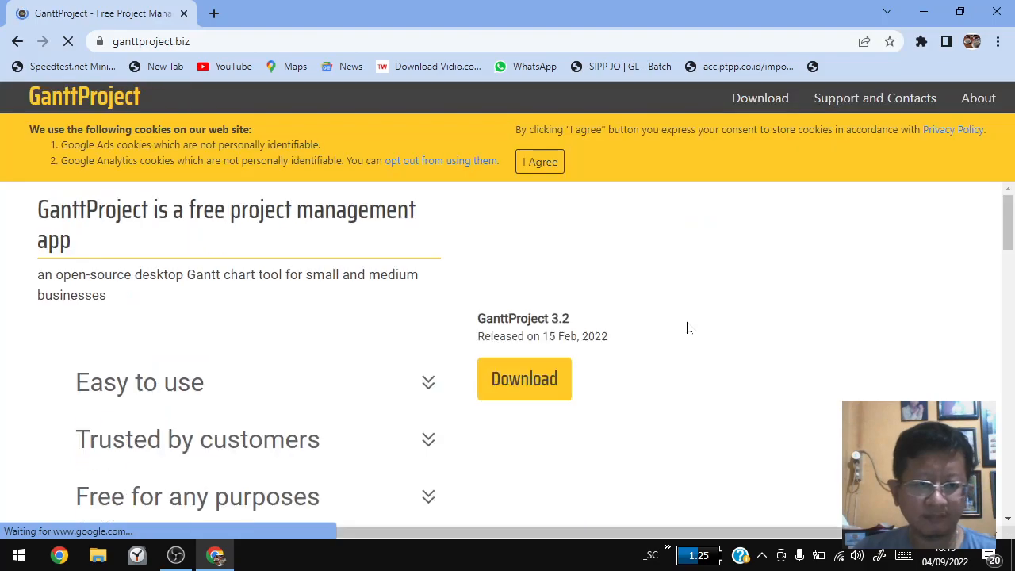
scroll(624, 268, "down", 1)
scroll(624, 270, "down", 1)
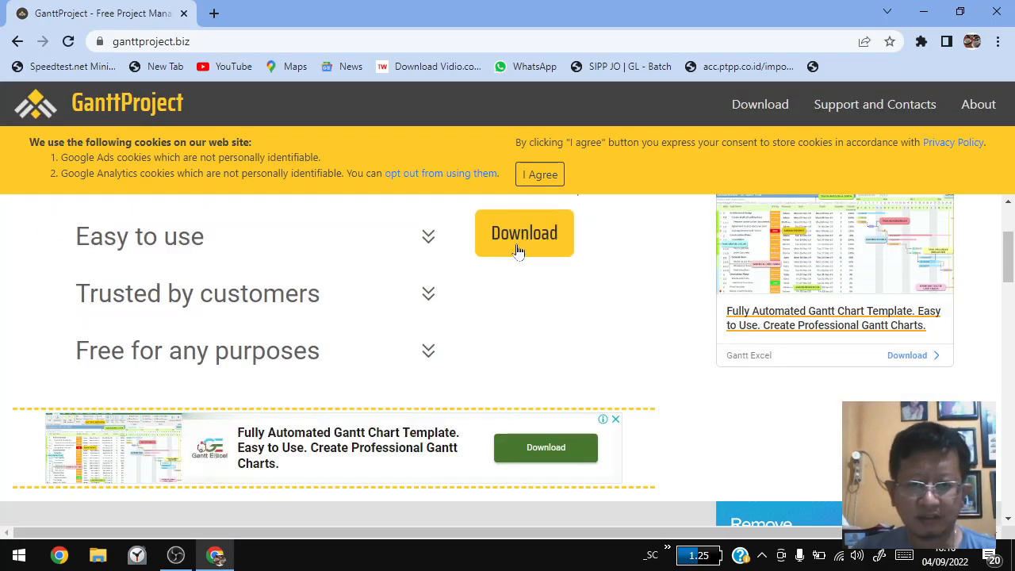
left_click(527, 247)
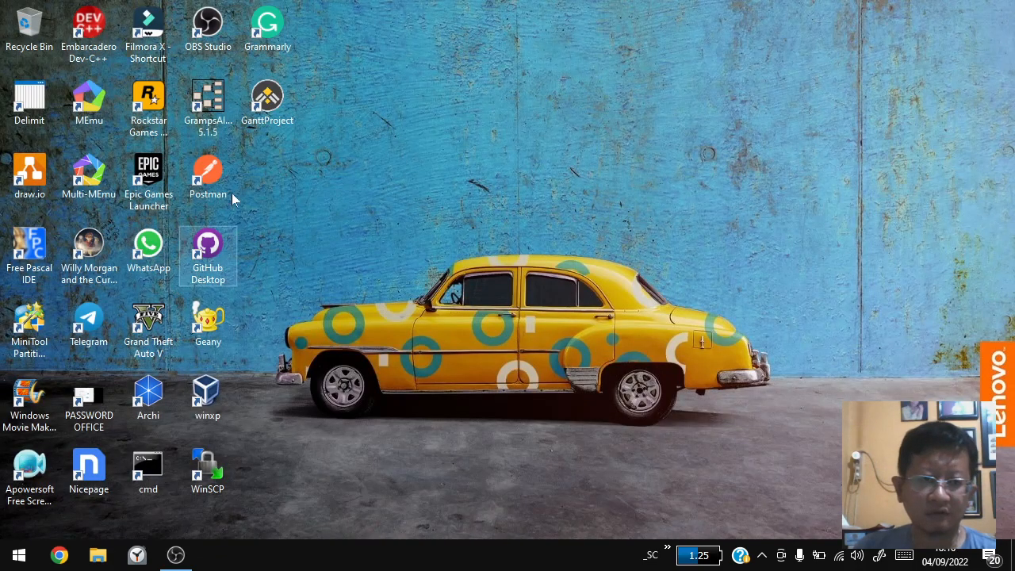
Launch the installed GanttProject and open the project phase notes "new 3" in Notepad++.
double_click(268, 99)
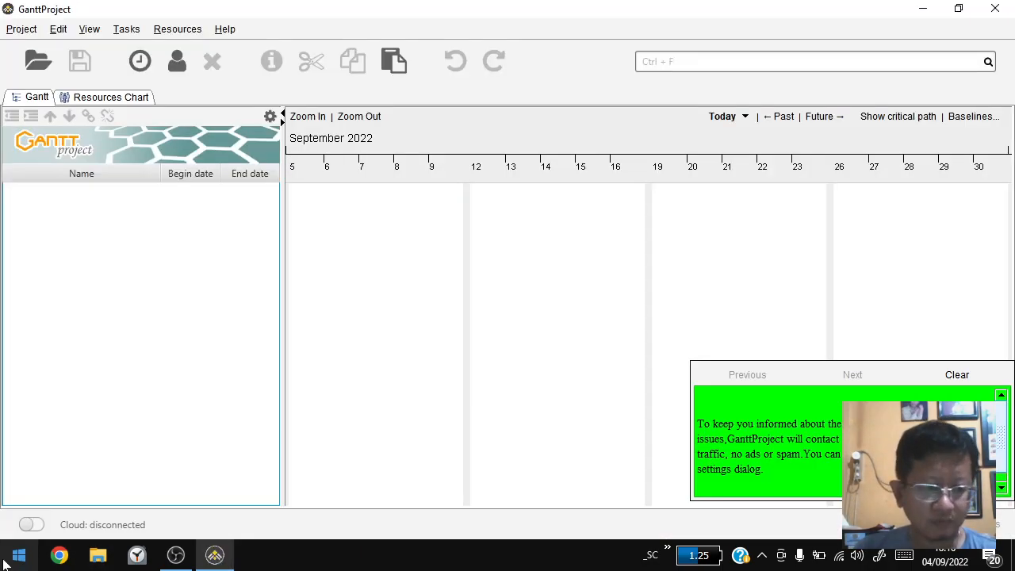
left_click(16, 560)
type("note")
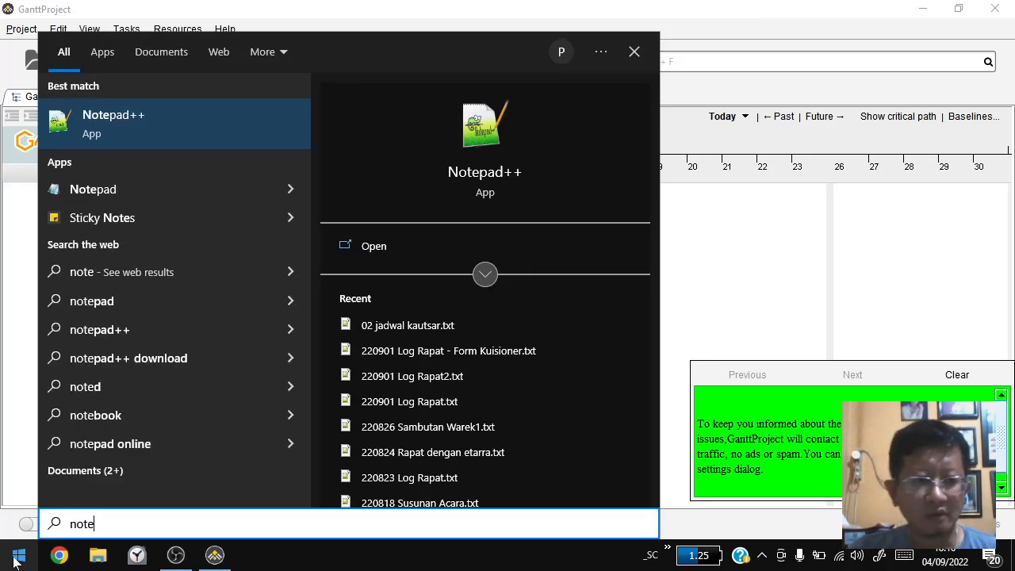
key("Return")
left_click(357, 68)
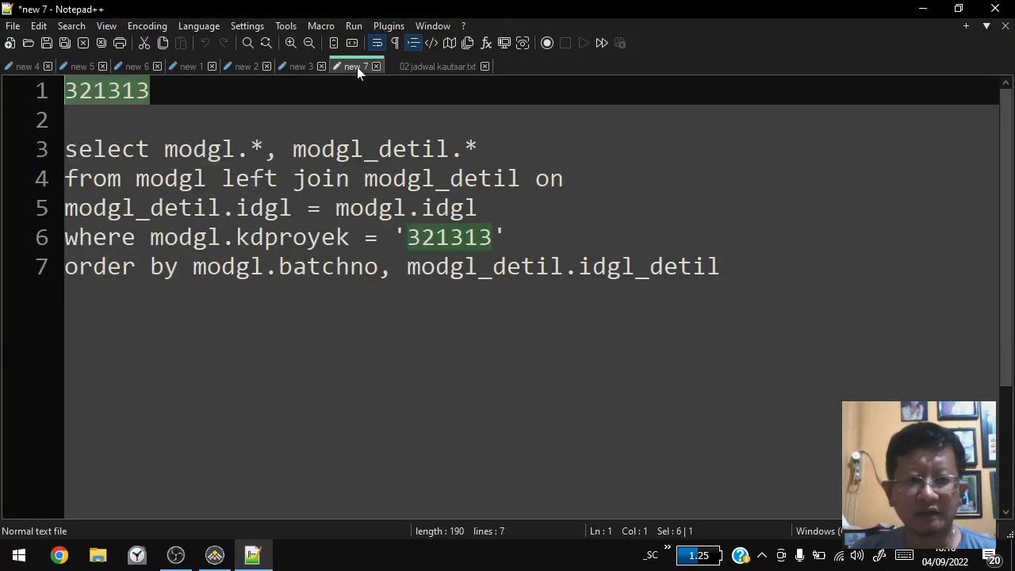
left_click(300, 67)
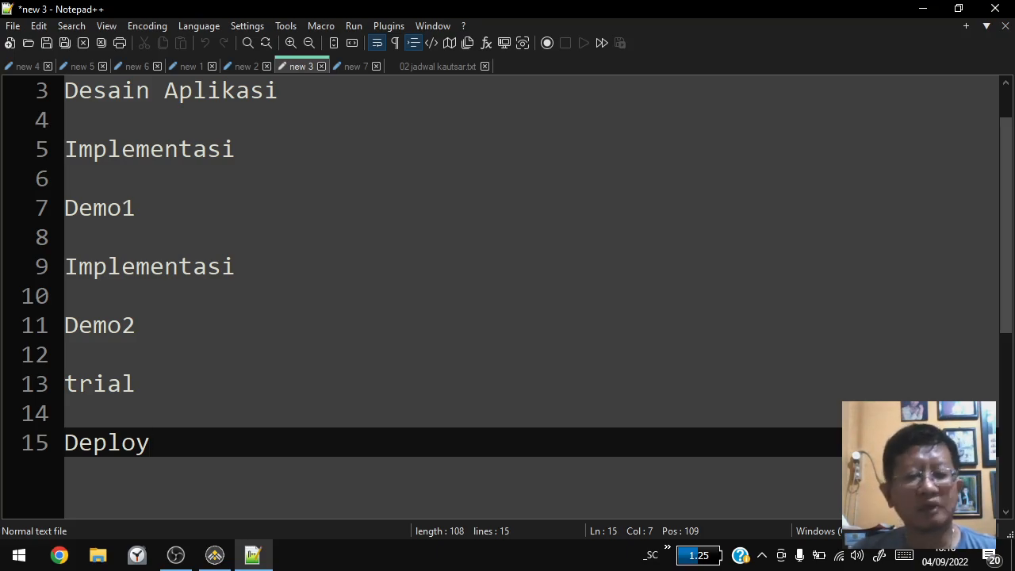
Review the project phases and extend the "trial" line to "trial + pelatihan".
scroll(508, 294, "up", 1)
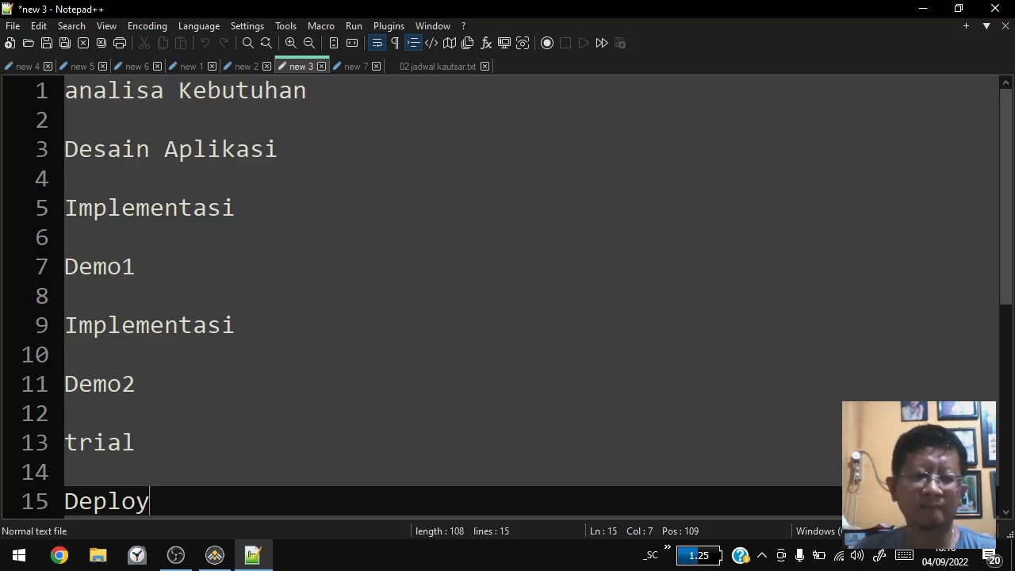
scroll(508, 293, "down", 2)
scroll(508, 294, "up", 1)
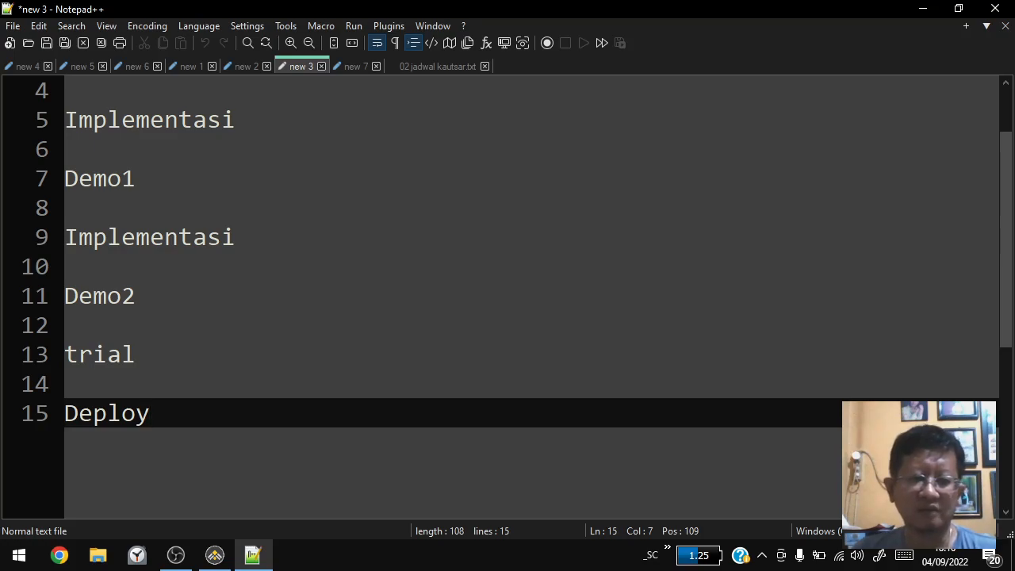
left_click(135, 355)
type("+ pelatiha")
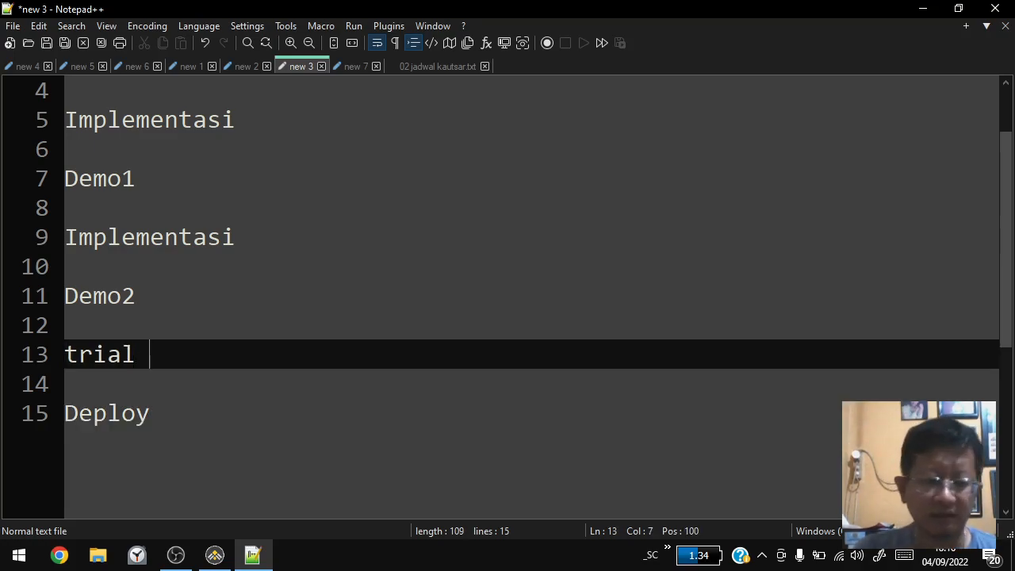
type("n")
Switch to GanttProject, clear the notification and start creating a new project.
key("alt+Tab")
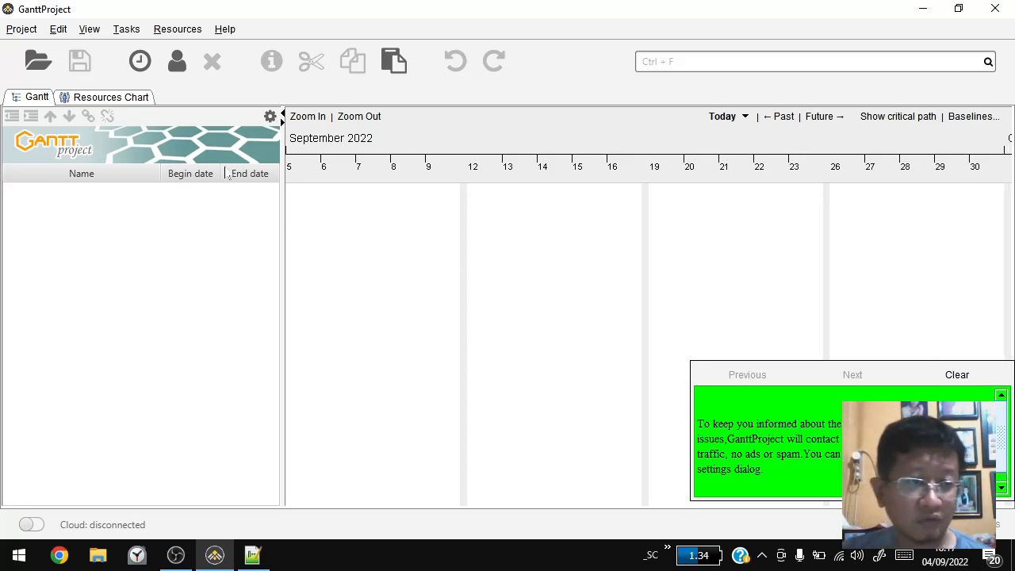
left_click(956, 381)
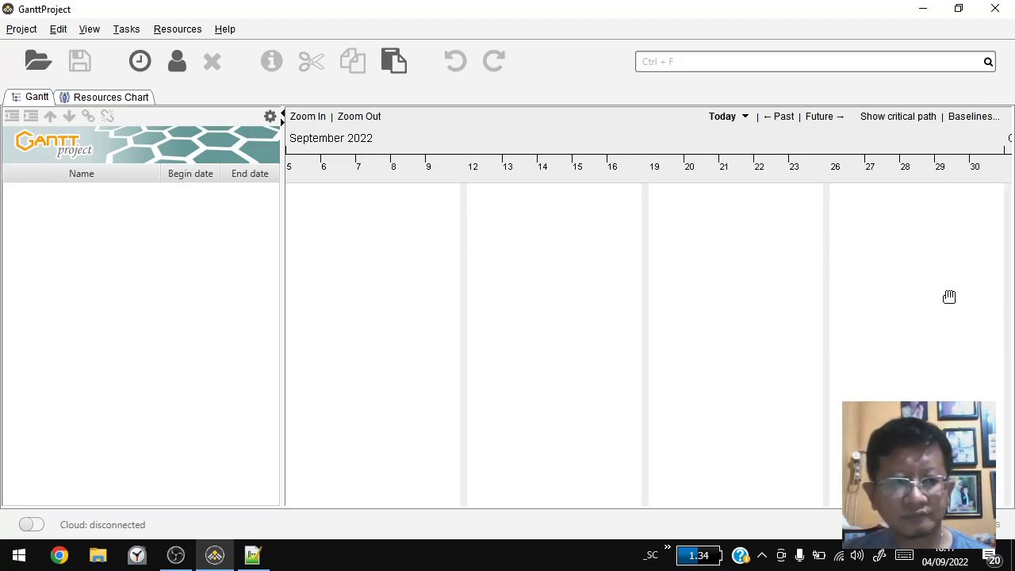
left_click(22, 36)
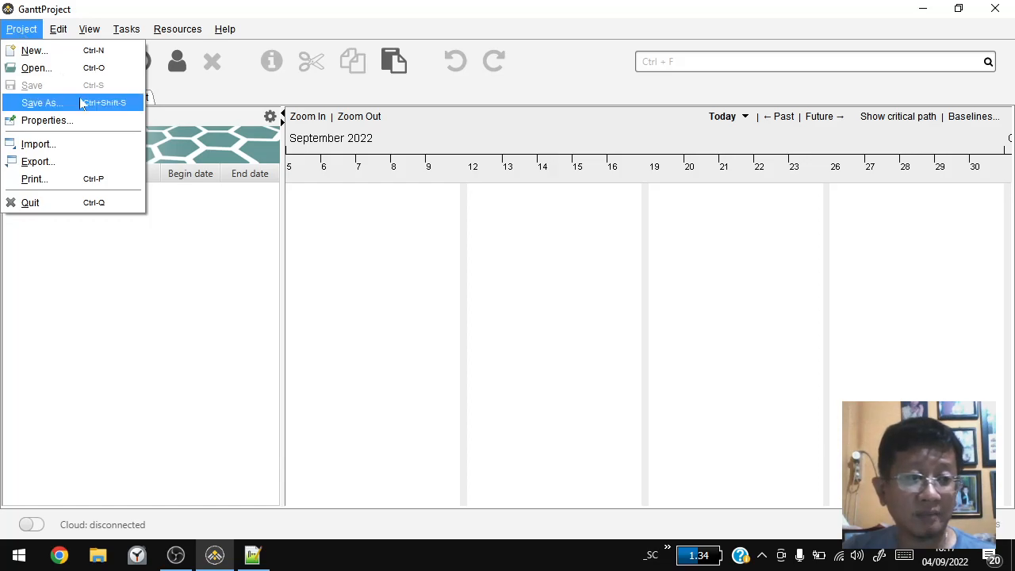
left_click(56, 50)
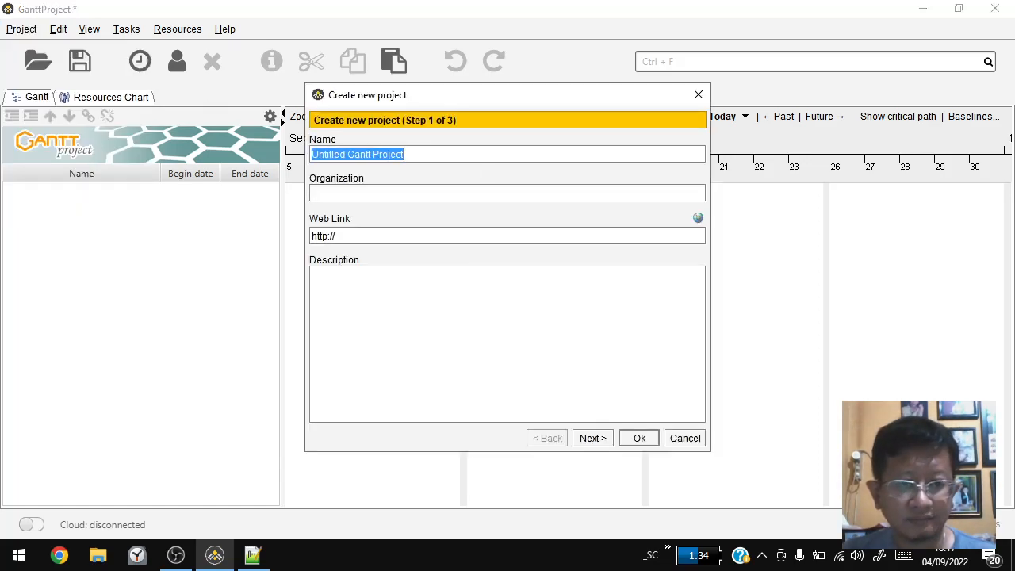
Name the new project "Aplikasi Perpustakaan", leave the organization and description empty, and continue to the project domain settings.
key("alt+Tab")
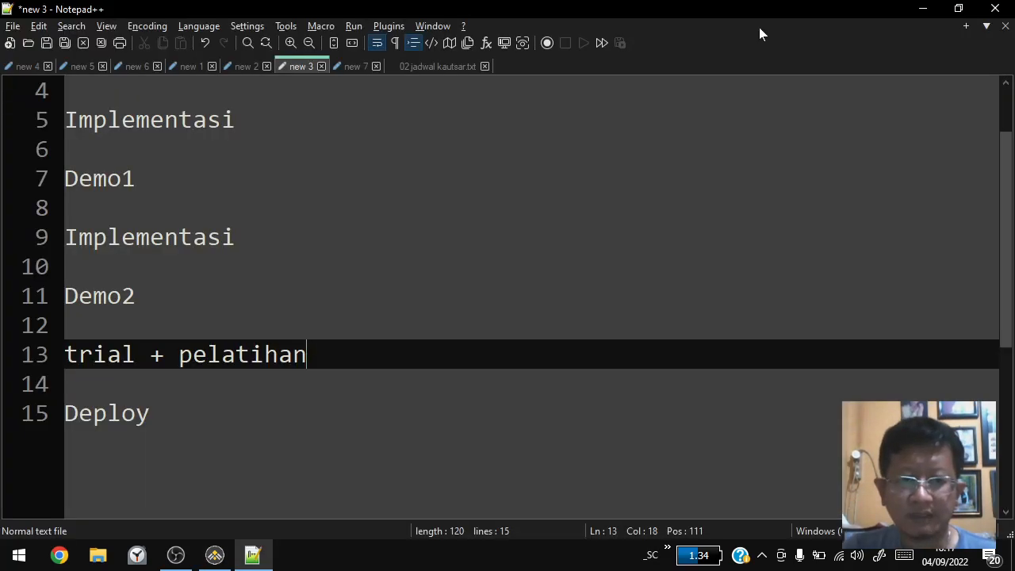
scroll(508, 285, "up", 1)
key("alt+Tab")
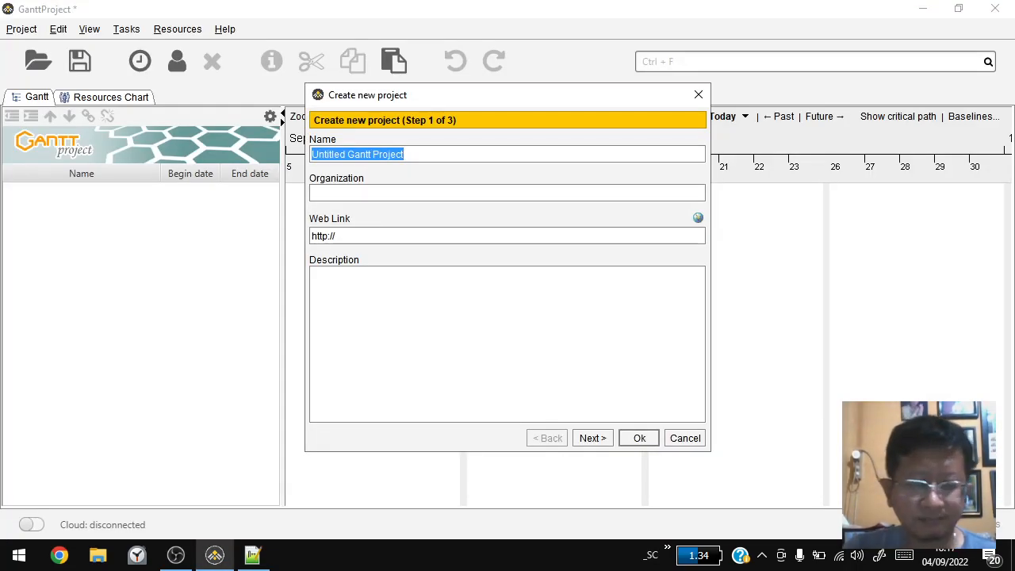
type("Aplikasi Pe")
type("rpu")
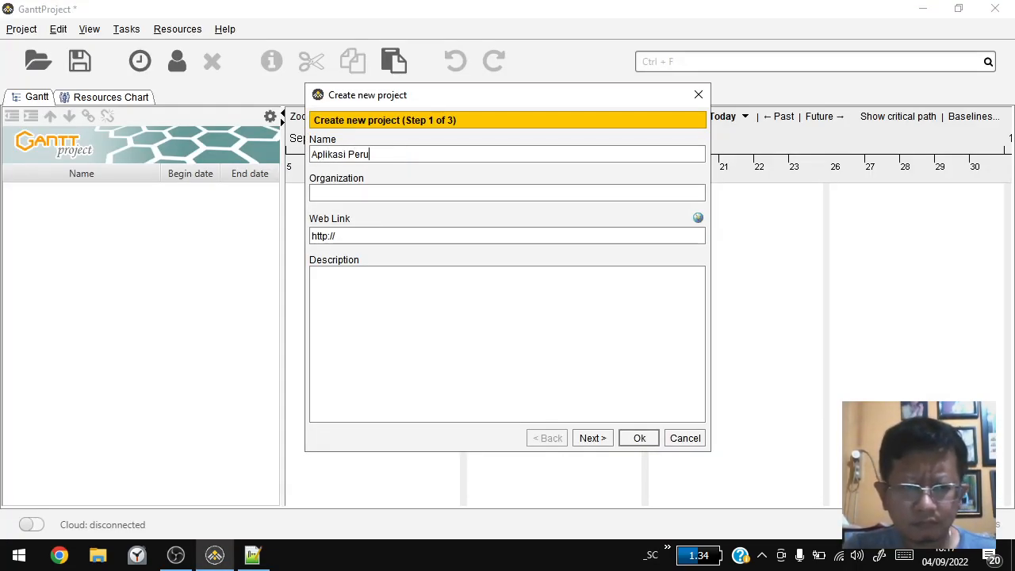
key("BackSpace")
key("BackSpace")
type("pustakaan")
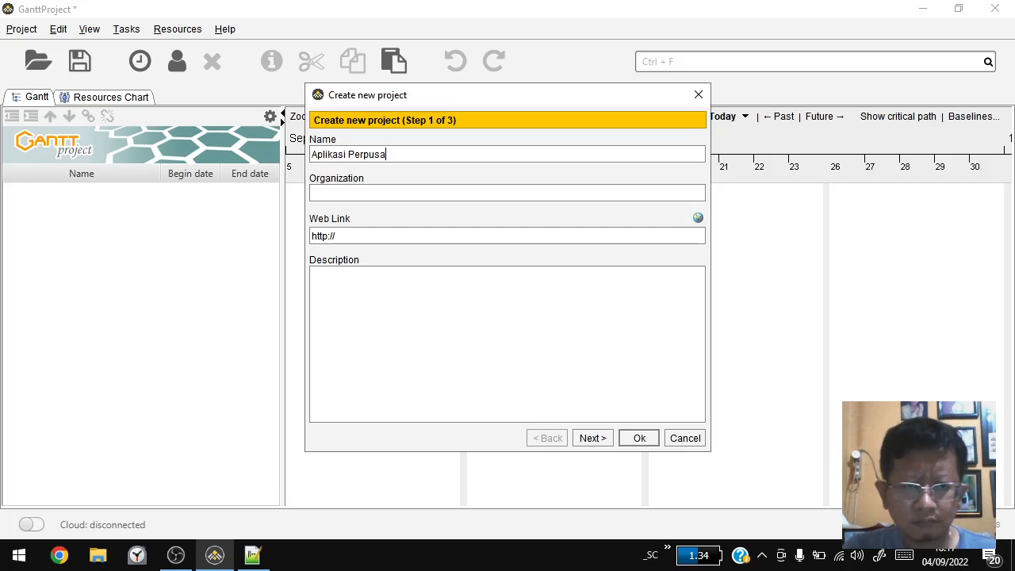
key("Tab")
key("Tab")
key("Tab")
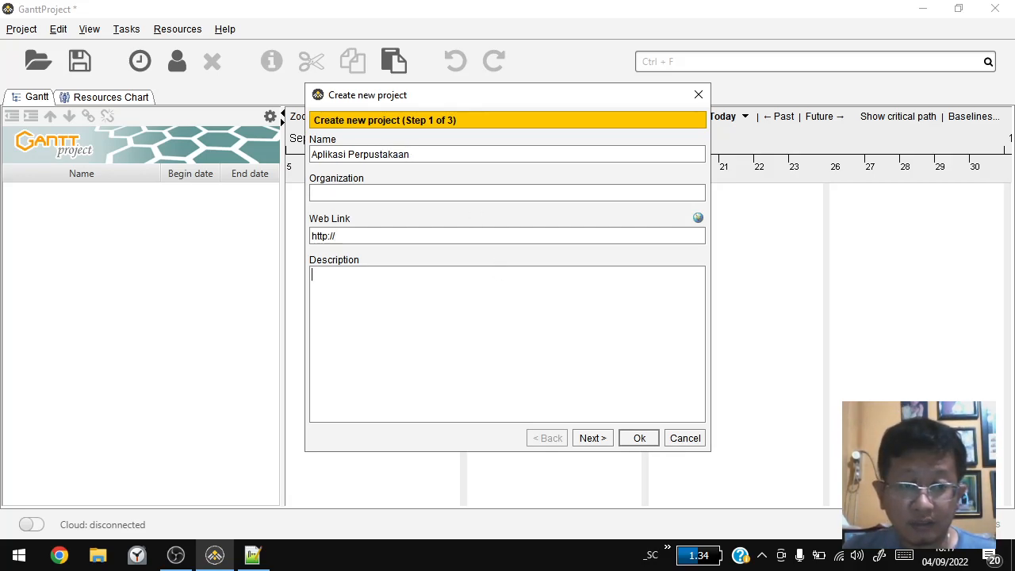
left_click(599, 438)
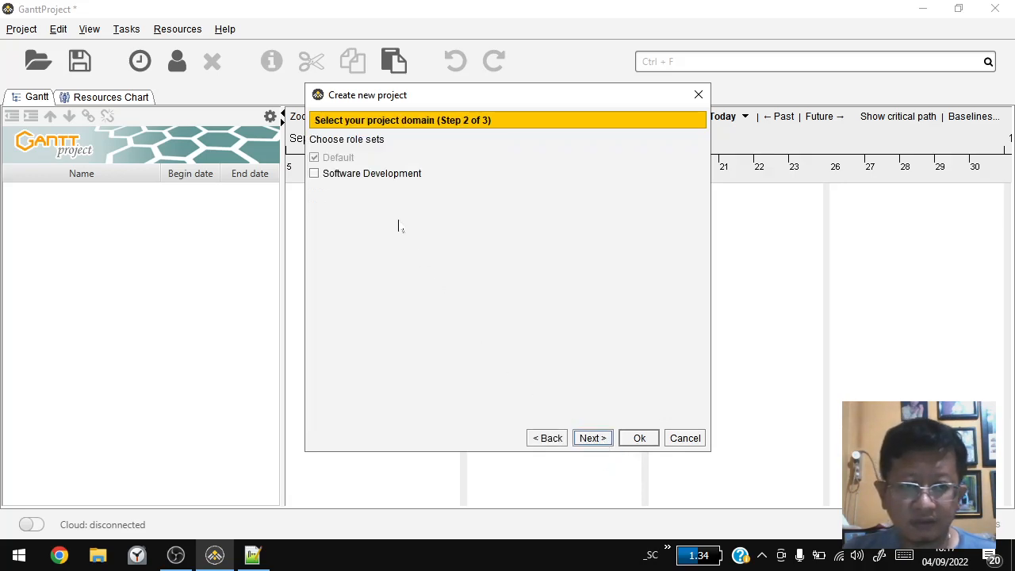
Add the Software Development role set to the project and continue to the weekend and holiday settings.
mouse_move(319, 183)
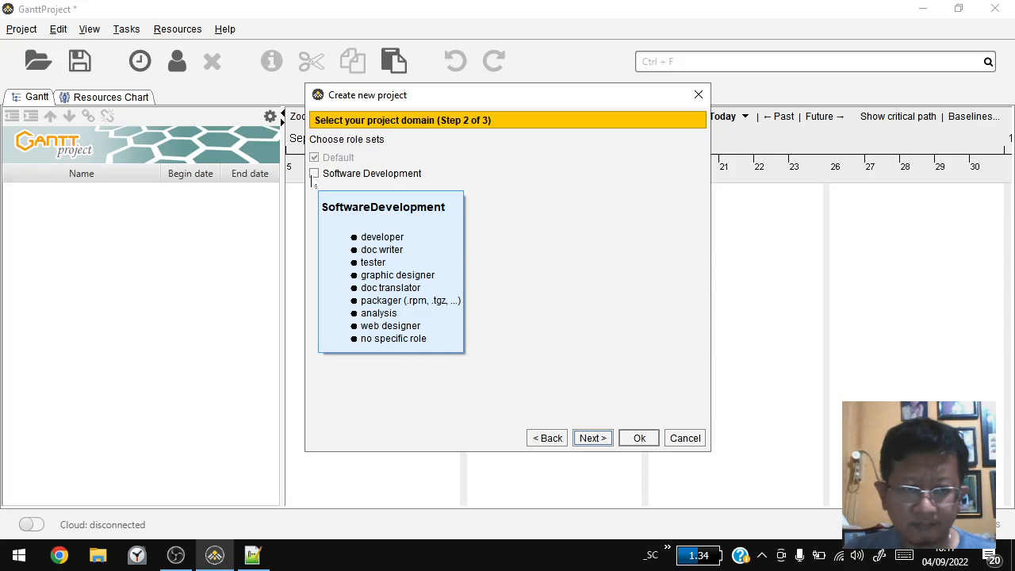
left_click(314, 174)
left_click(593, 438)
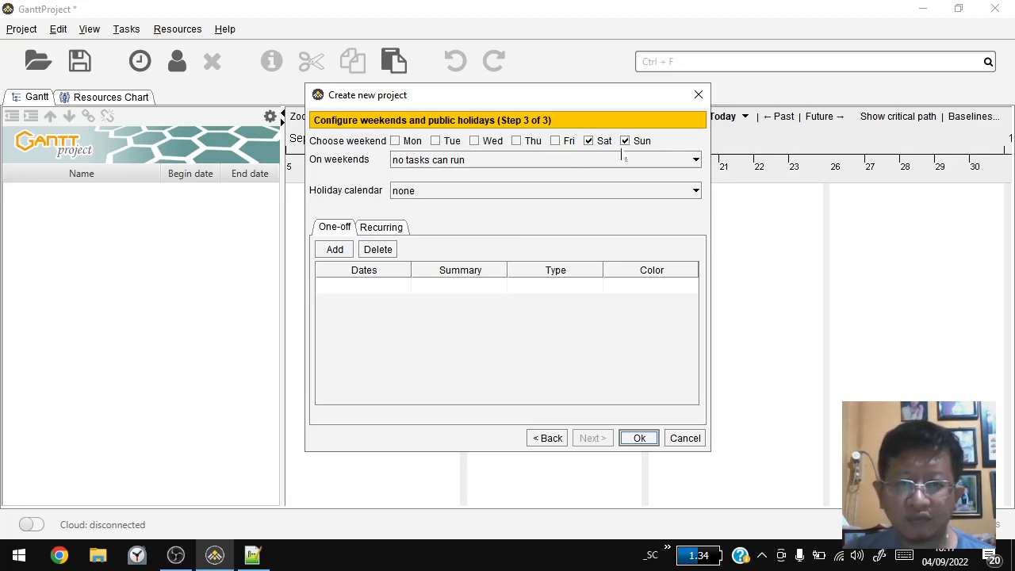
Make Sunday the only weekend day by excluding Saturday from the project's weekend.
left_click(590, 142)
left_click(626, 141)
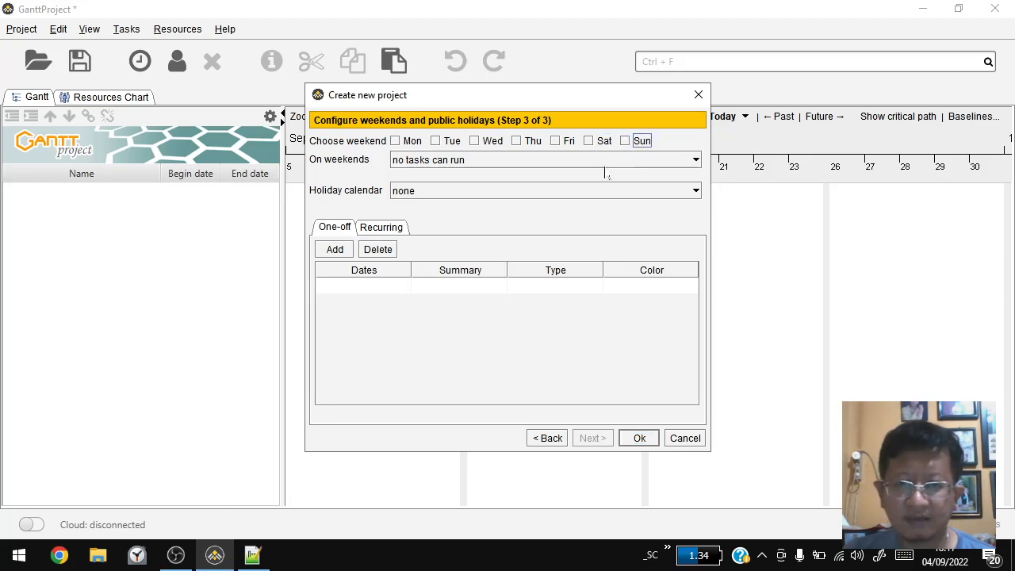
left_click(589, 141)
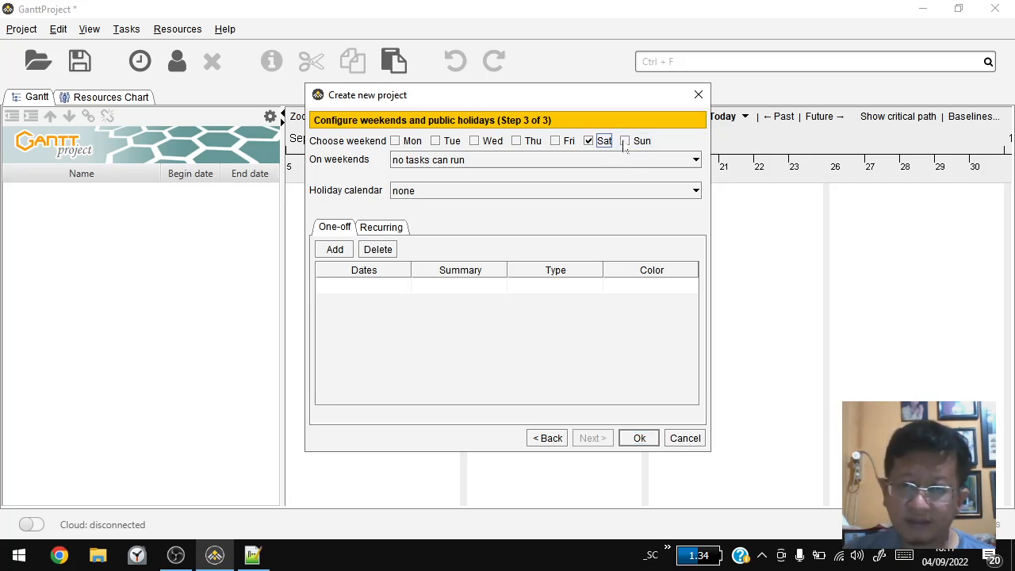
left_click(626, 141)
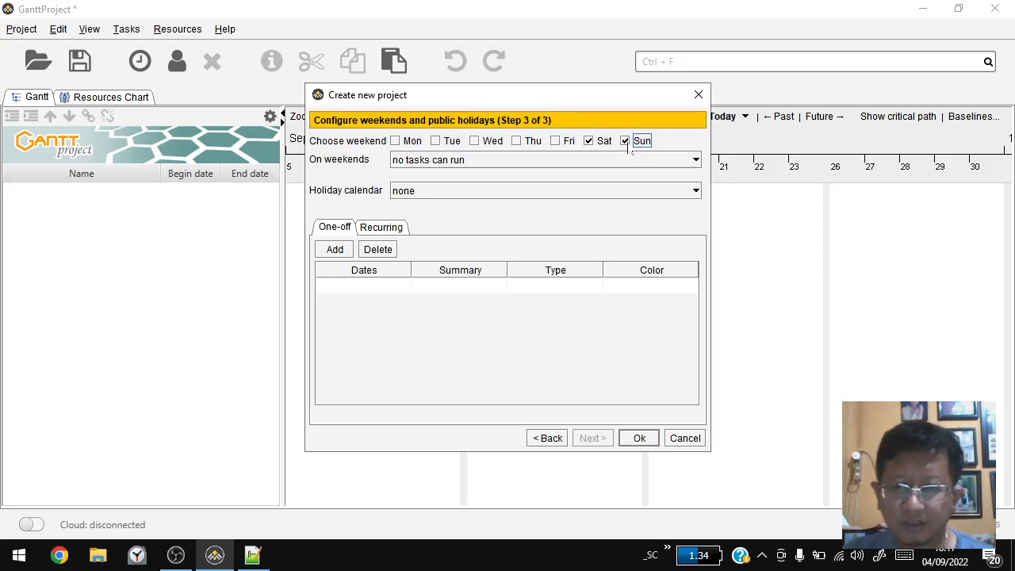
left_click(591, 143)
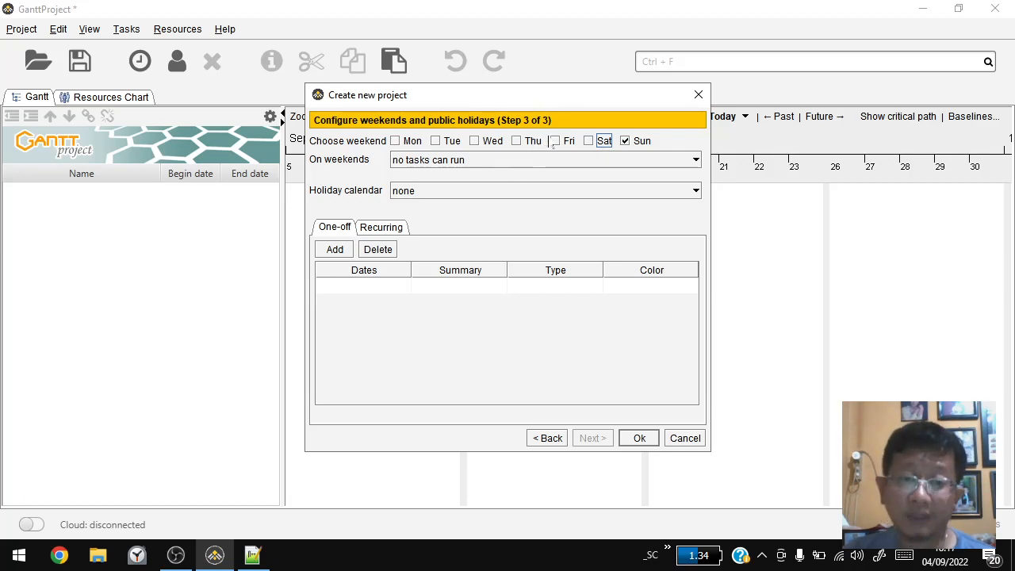
left_click(626, 143)
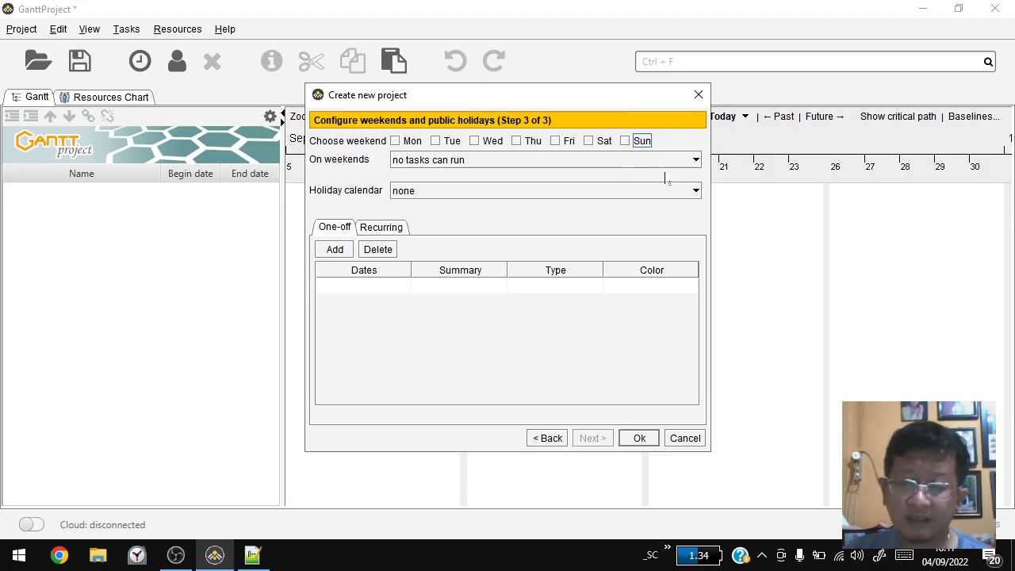
left_click(626, 142)
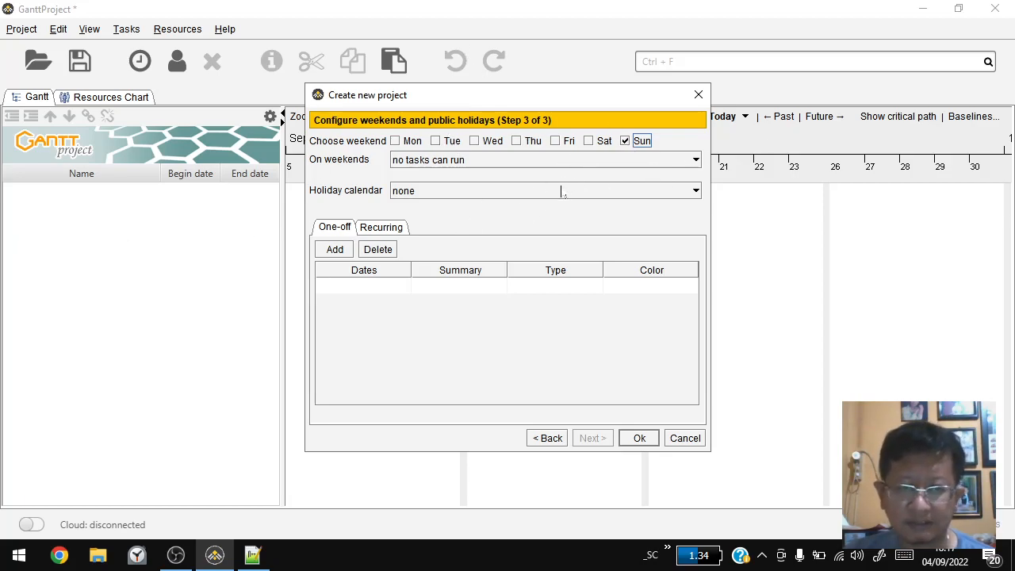
Keep the holiday calendar set to none and add a one-off holiday on 8/17/22.
left_click(479, 194)
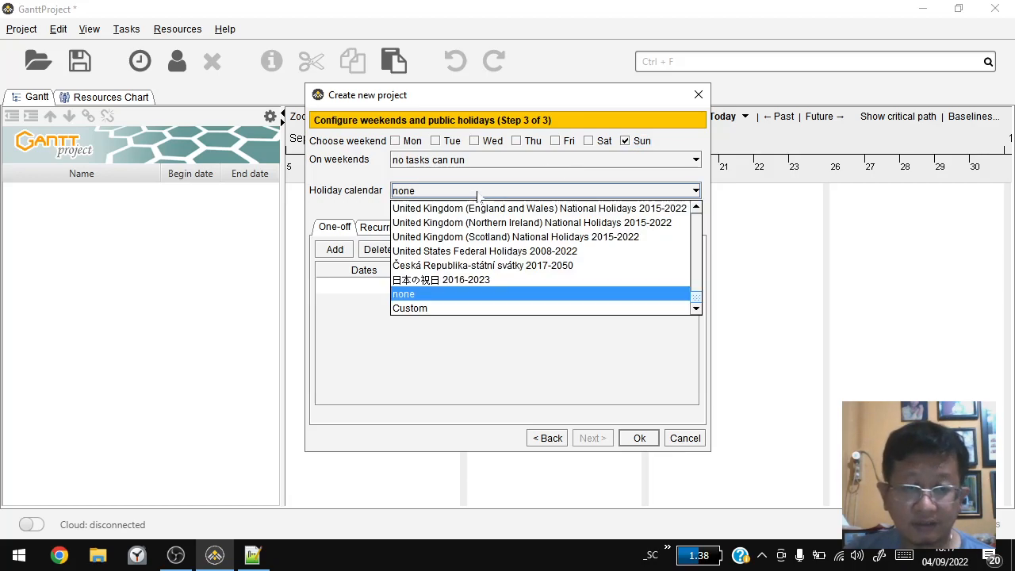
left_click(463, 358)
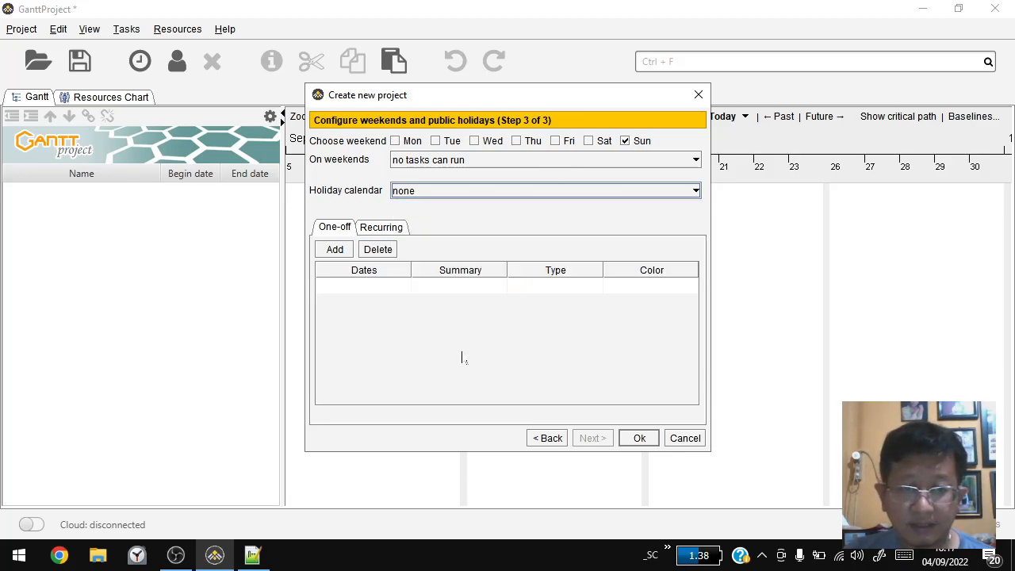
left_click(335, 250)
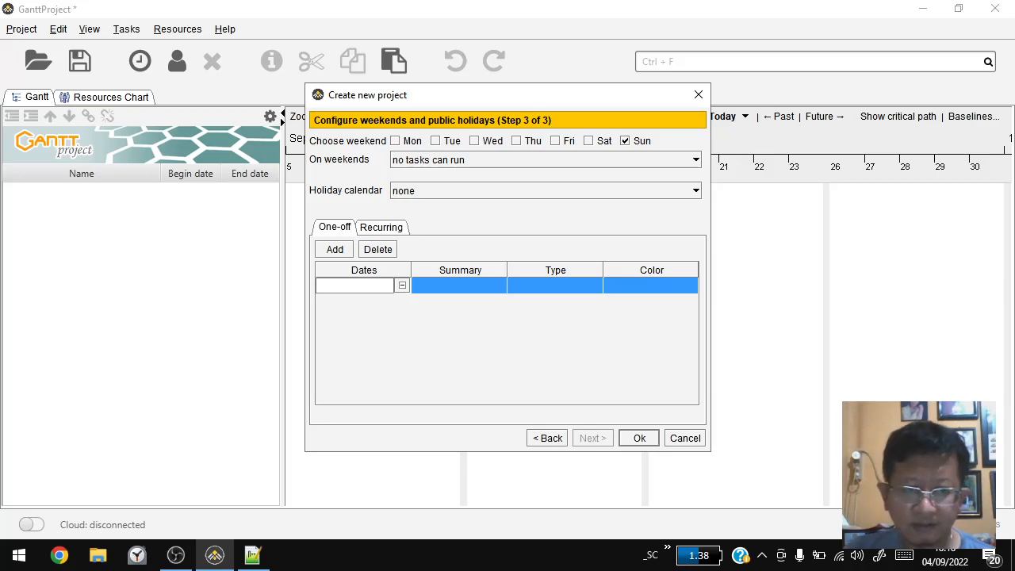
left_click(402, 285)
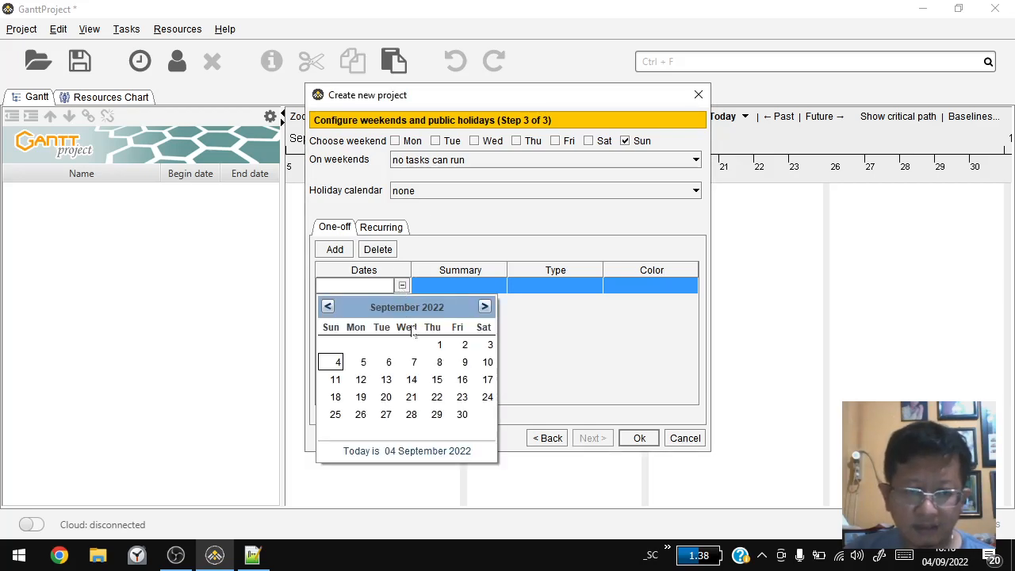
left_click(327, 307)
left_click(411, 379)
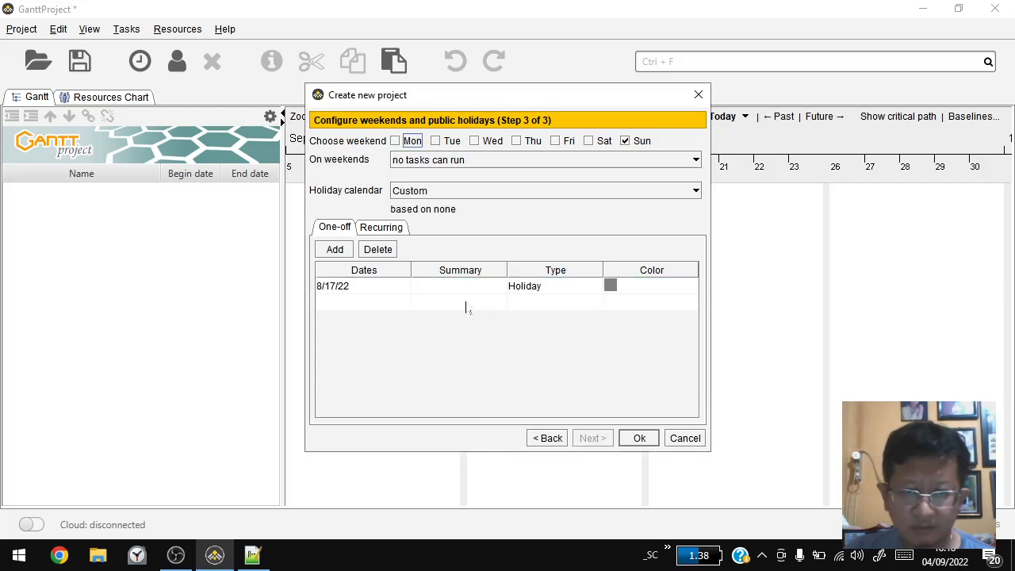
Set the 8/17/22 holiday's color to red and finish creating the project.
left_click(455, 291)
left_click(612, 287)
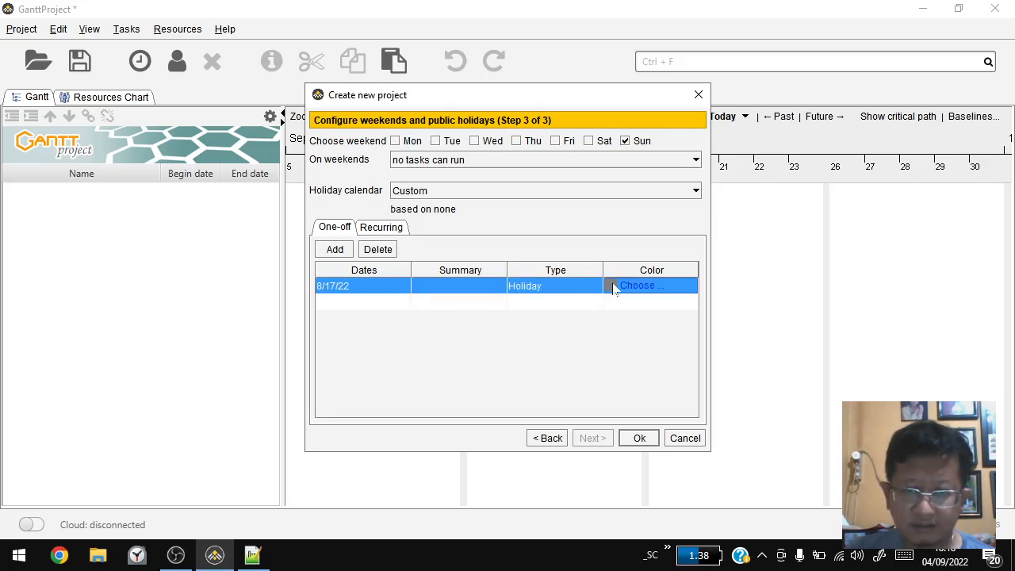
left_click(662, 287)
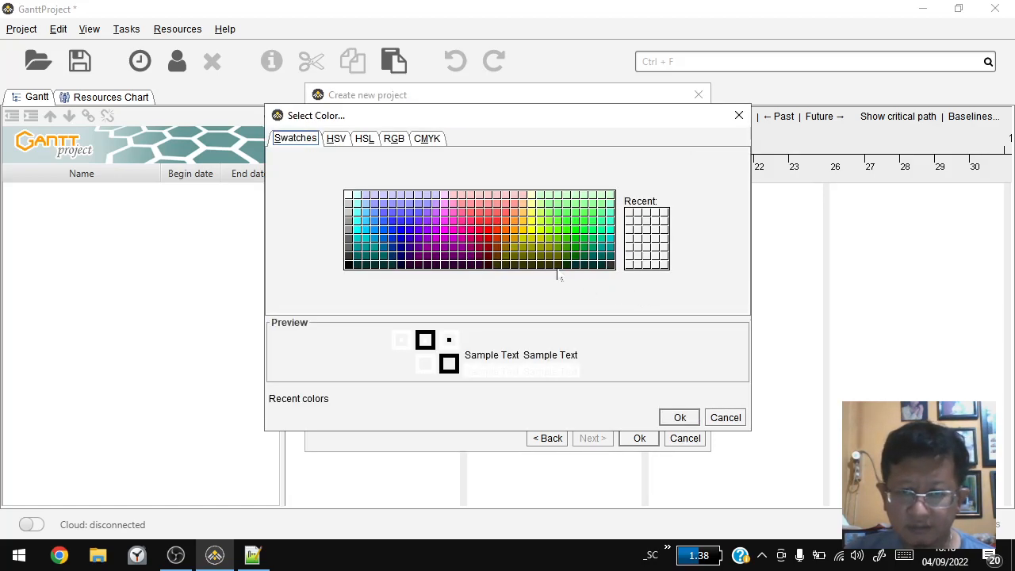
left_click(480, 231)
left_click(667, 421)
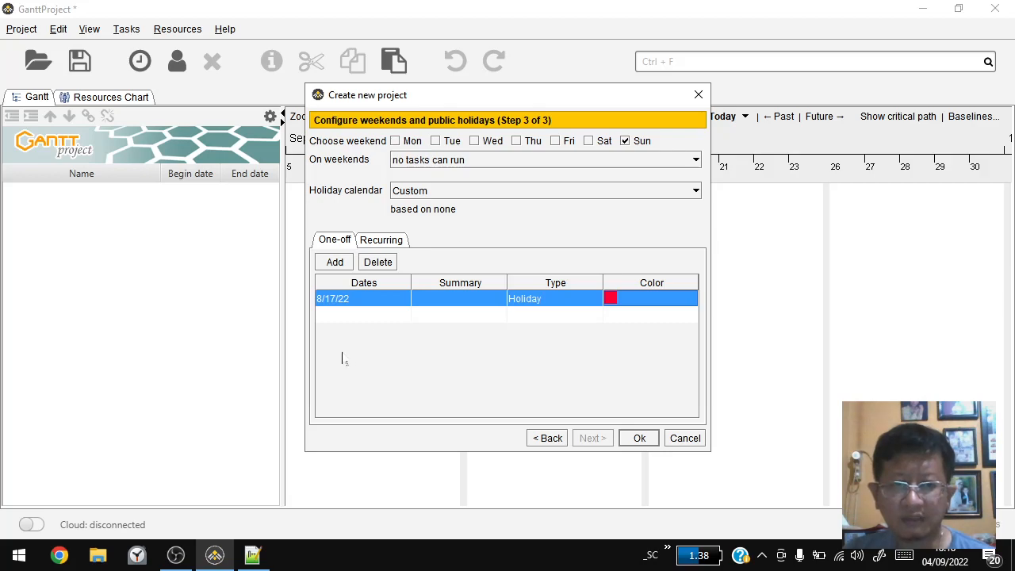
left_click(639, 444)
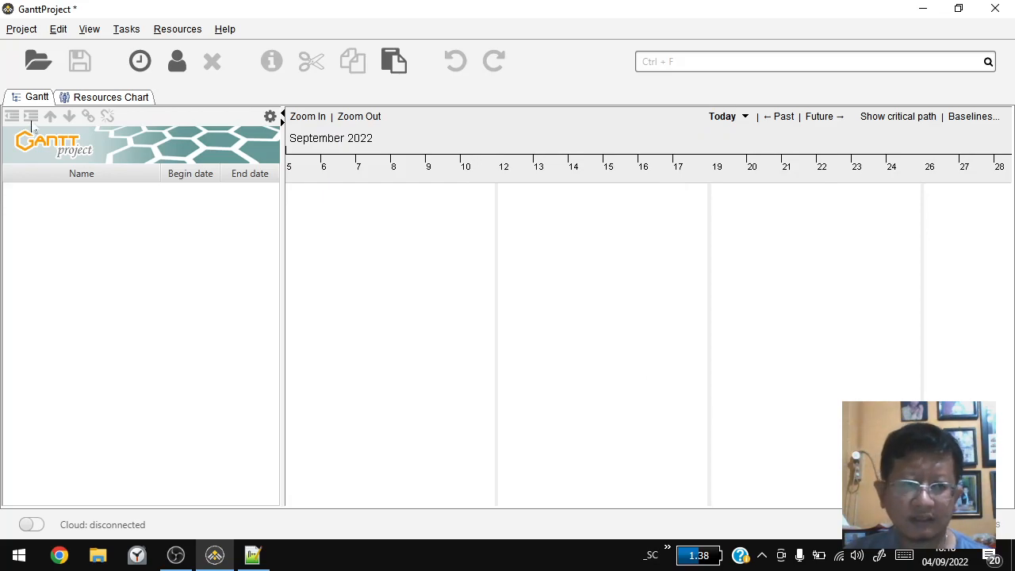
Open the project properties and review the name, calendar and resource role settings.
left_click(21, 28)
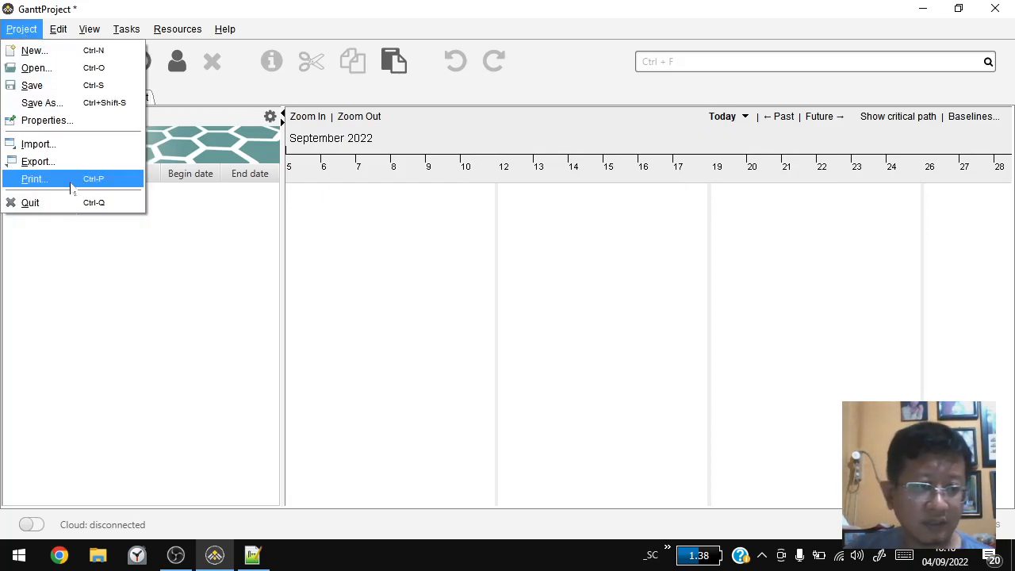
left_click(275, 331)
left_click(21, 29)
mouse_move(58, 29)
mouse_move(21, 28)
left_click(55, 119)
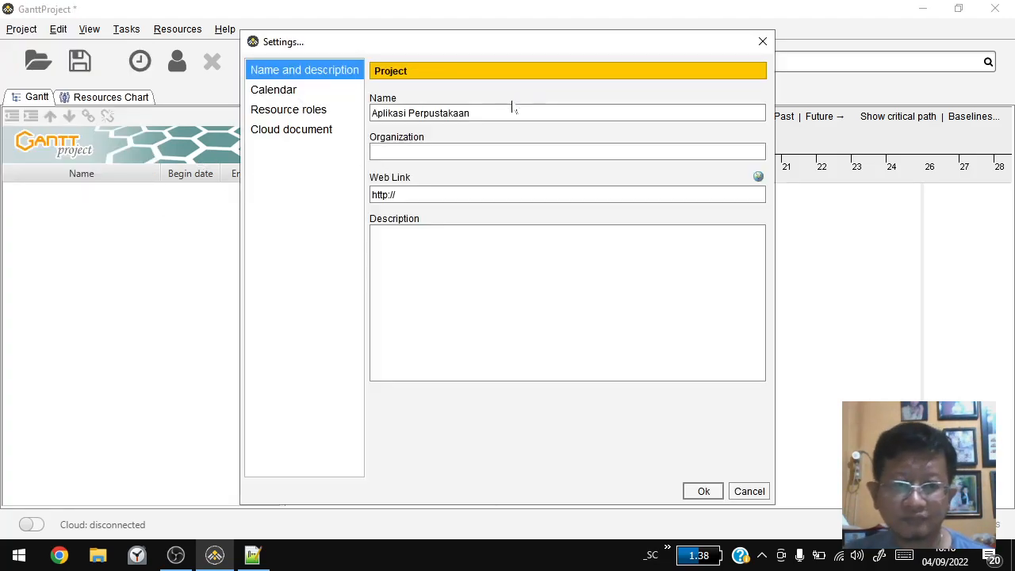
left_click(276, 95)
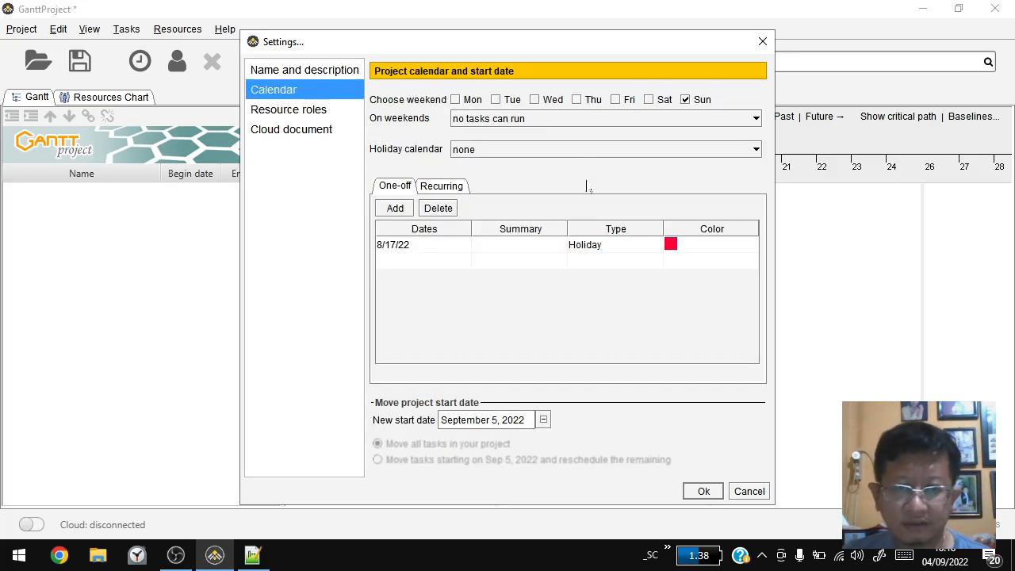
left_click(308, 113)
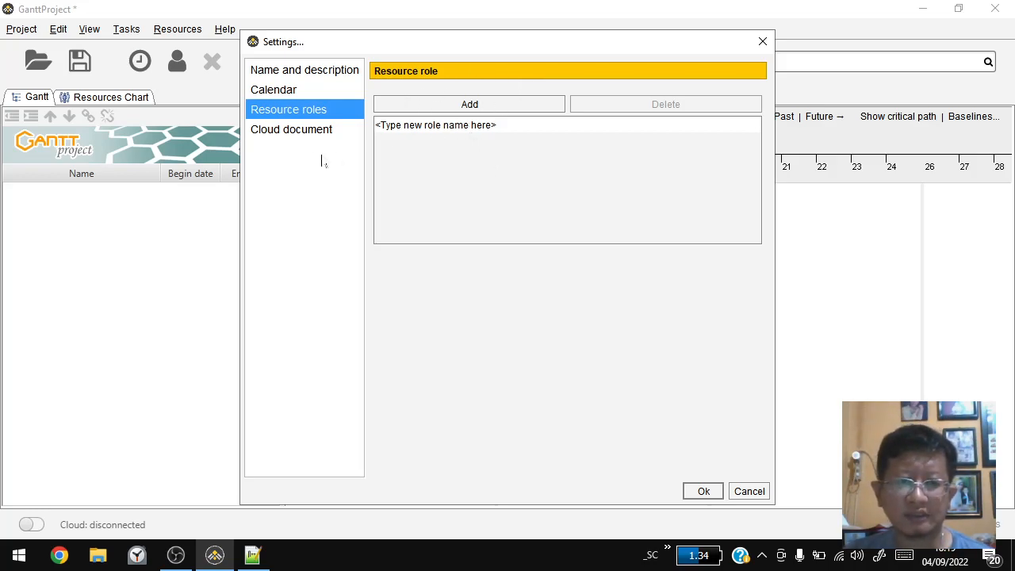
left_click(292, 91)
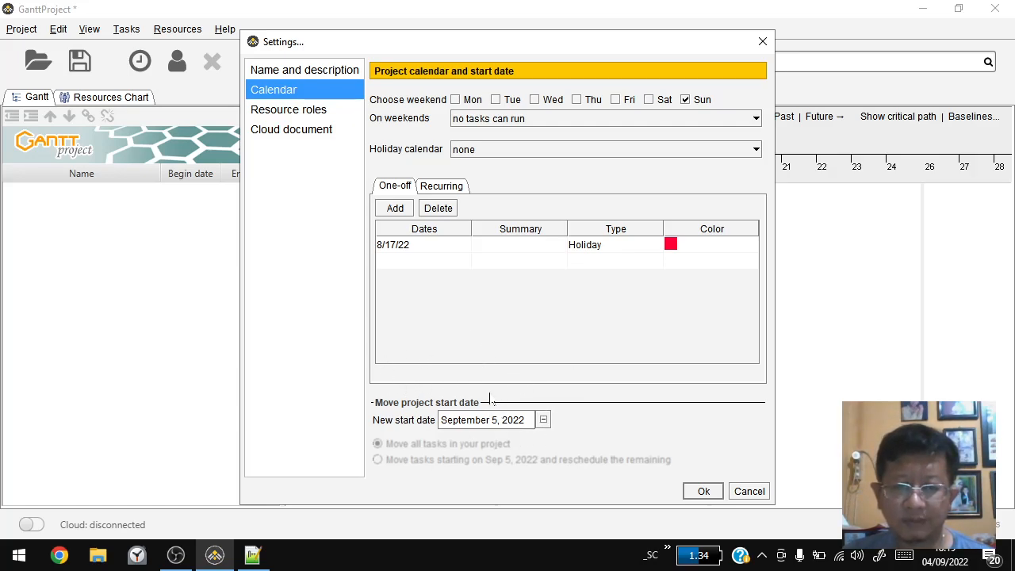
Try September 12, 2022 as the project start date, set it back to September 5, 2022 and apply the settings.
left_click(543, 421)
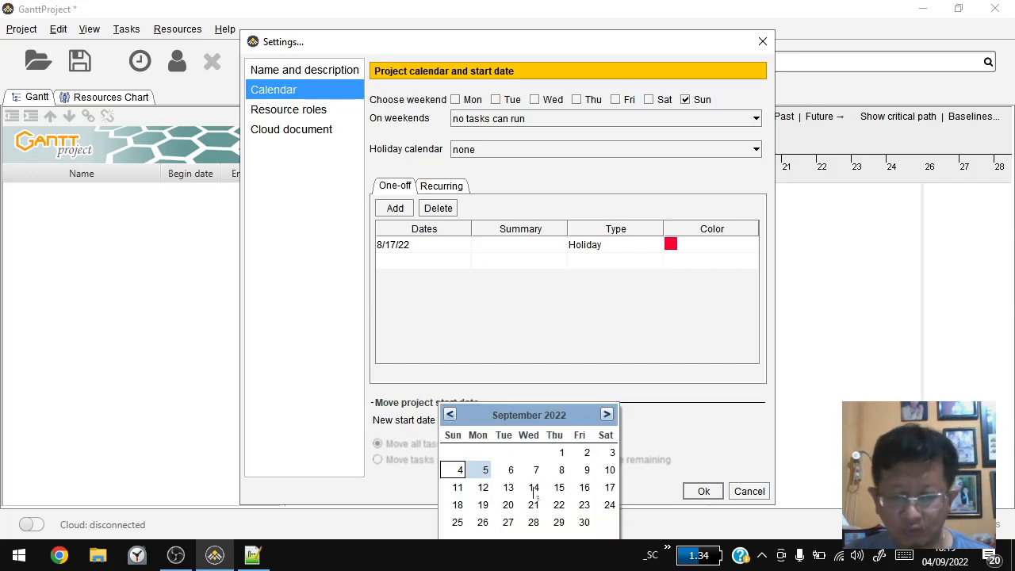
left_click(483, 487)
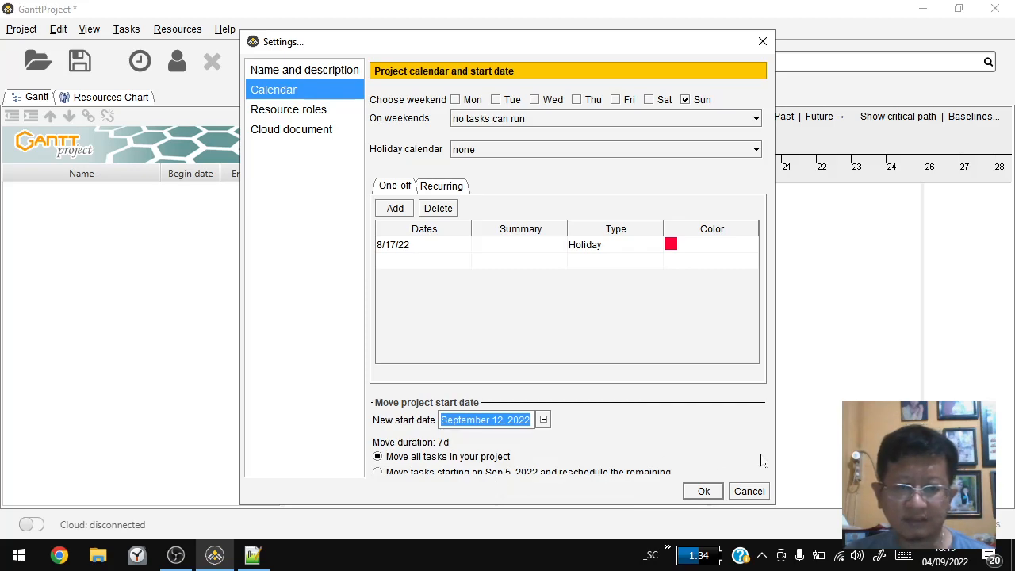
left_click(543, 420)
left_click(484, 470)
left_click(704, 492)
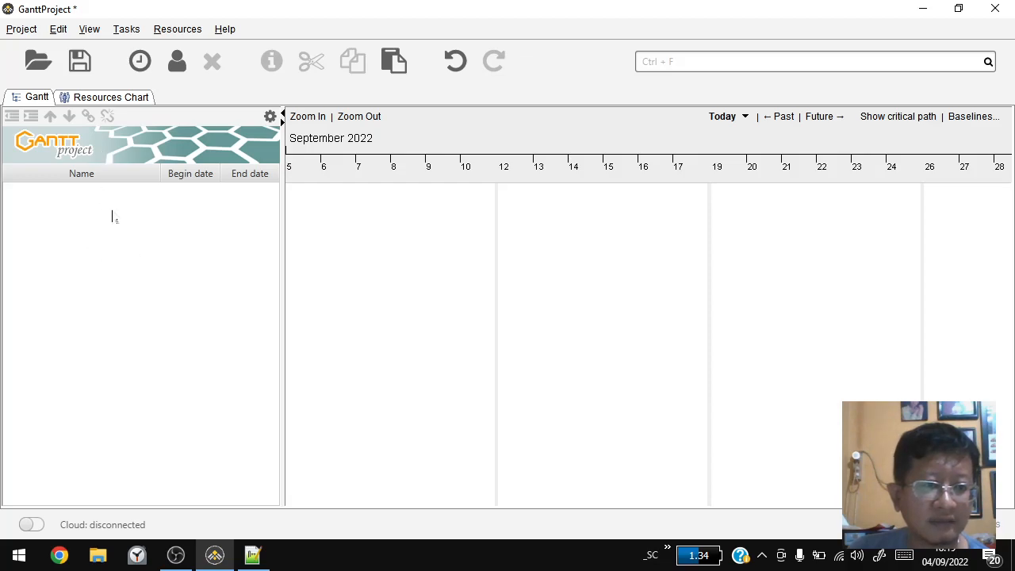
Create the first task and name it "Analisa Kebutuhan" in its properties, keeping the duration at 1.
right_click(81, 223)
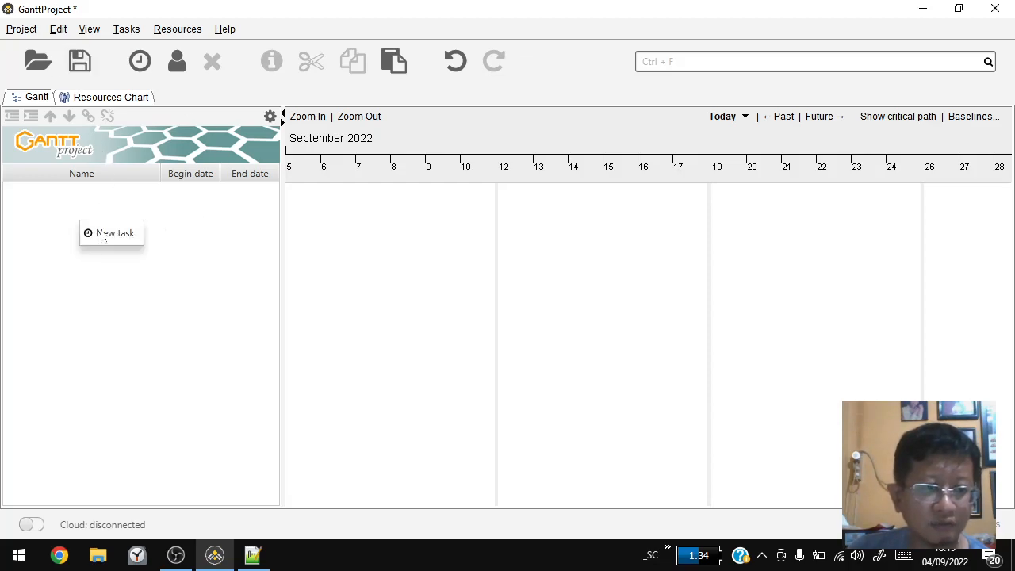
left_click(111, 233)
key("alt+Tab")
key("alt+Tab")
key("alt+shift+Tab")
key("alt+Tab")
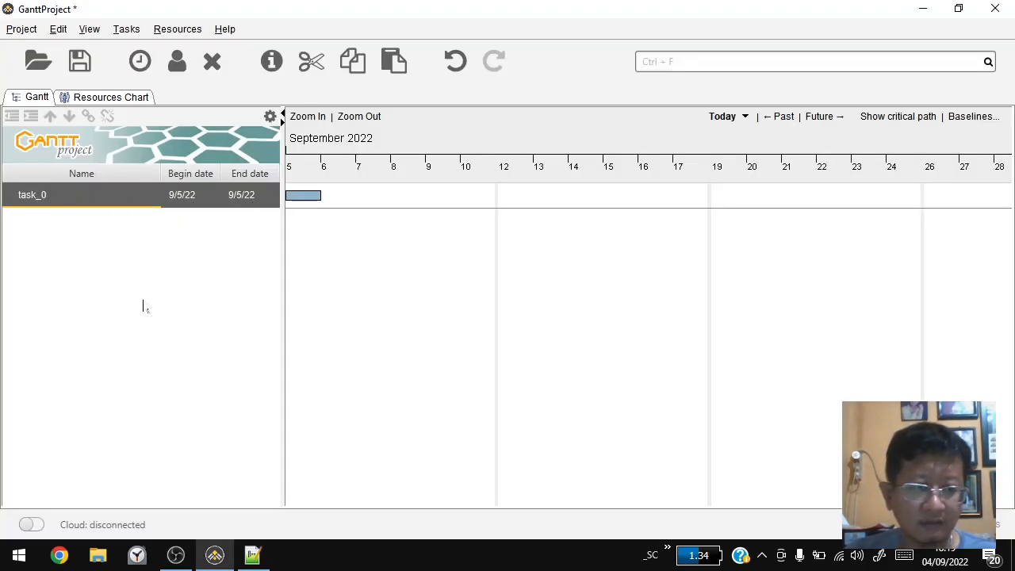
double_click(31, 198)
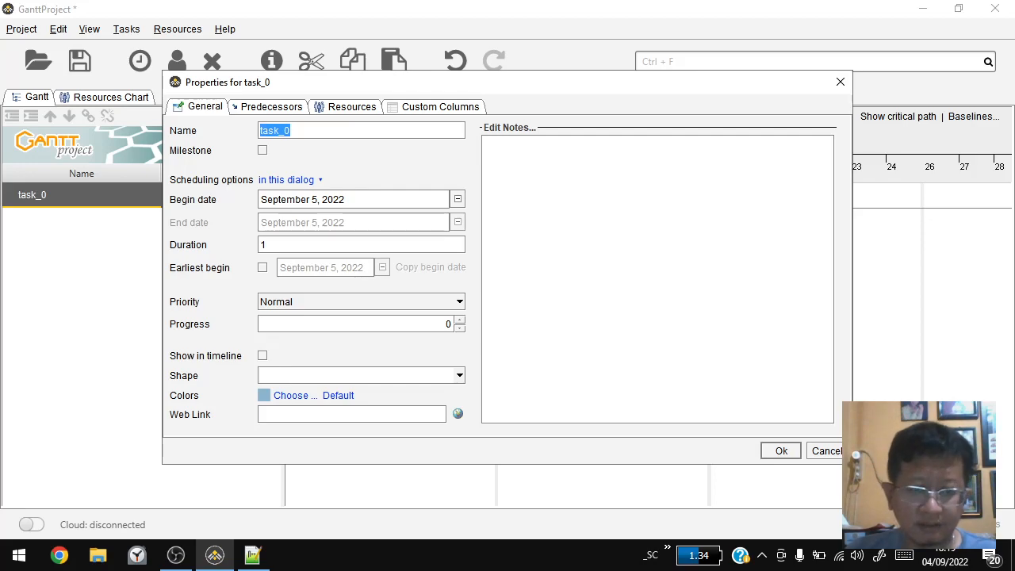
type("Analisa Kebutuhan")
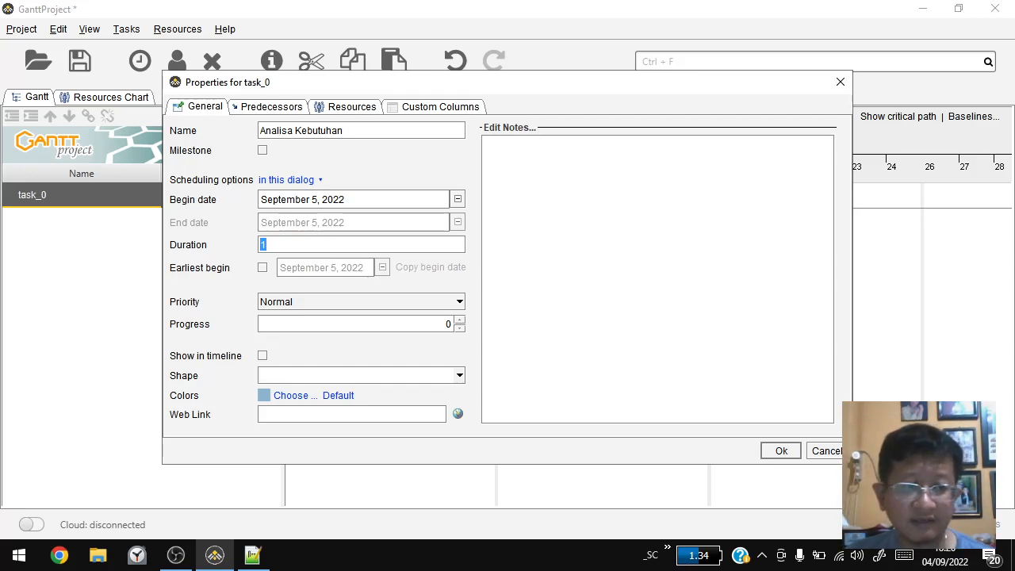
left_click(778, 451)
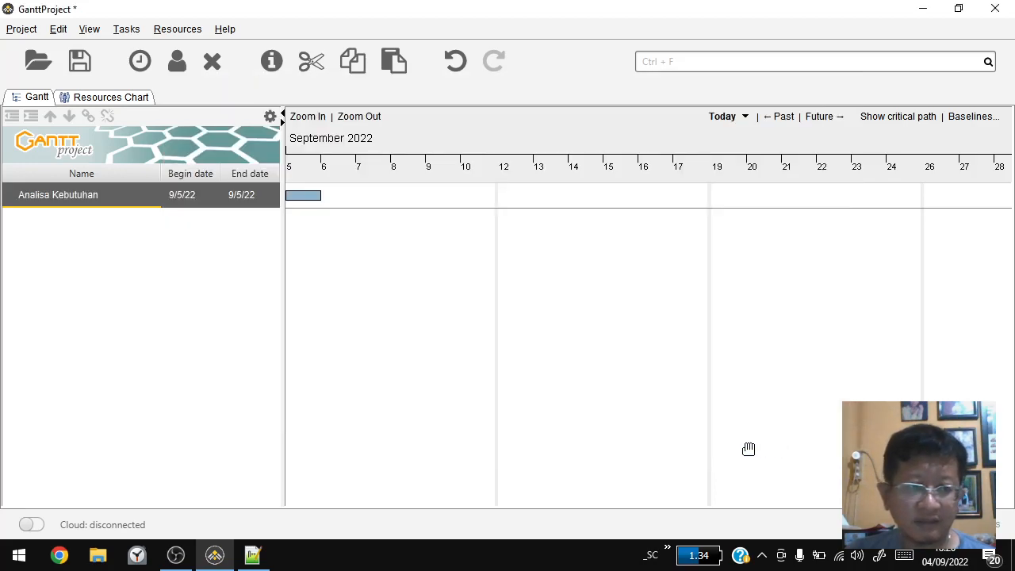
Add a task named "Wawancara 1" below Analisa Kebutuhan.
right_click(69, 192)
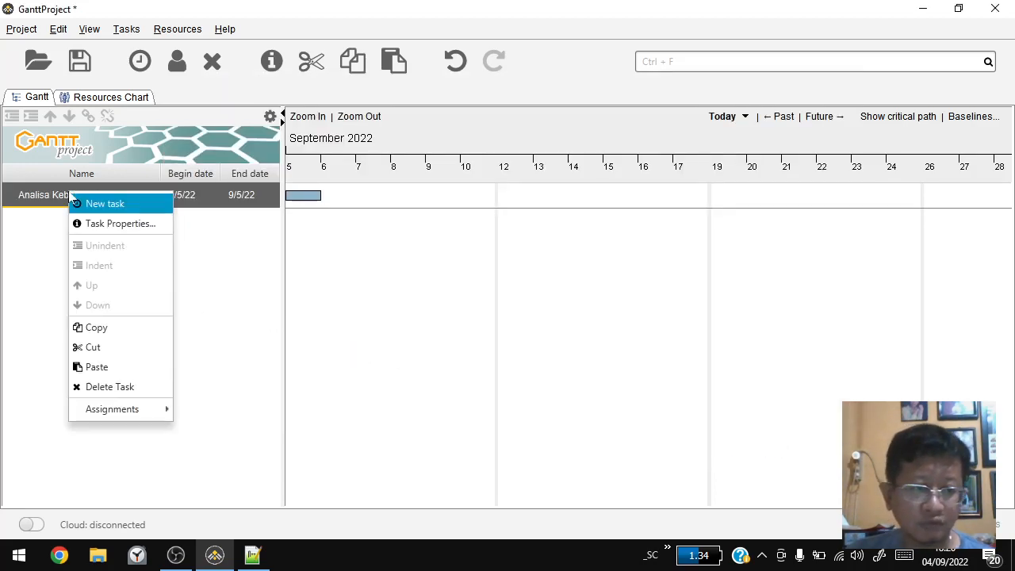
left_click(51, 203)
right_click(55, 193)
left_click(94, 208)
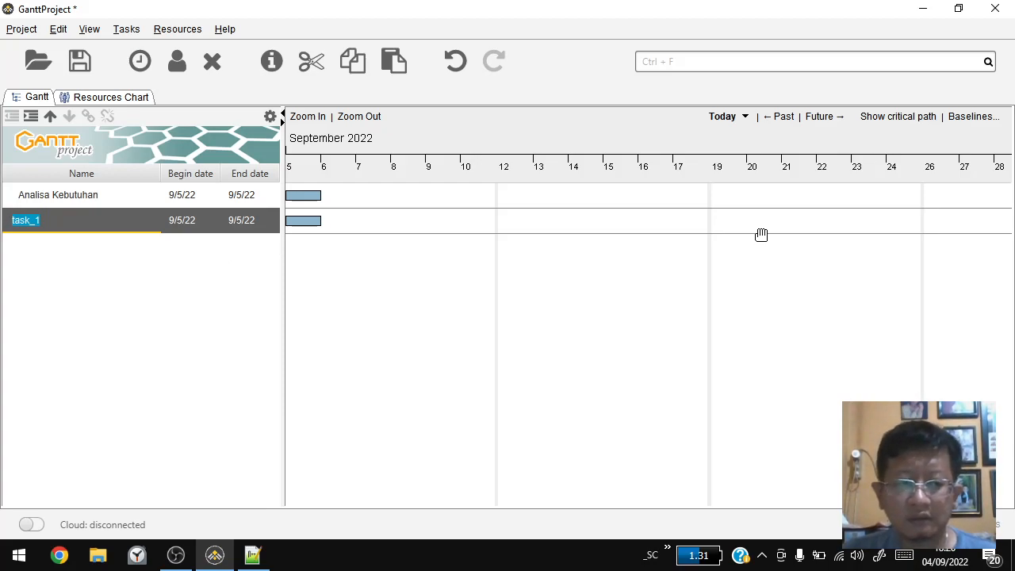
type("Pene")
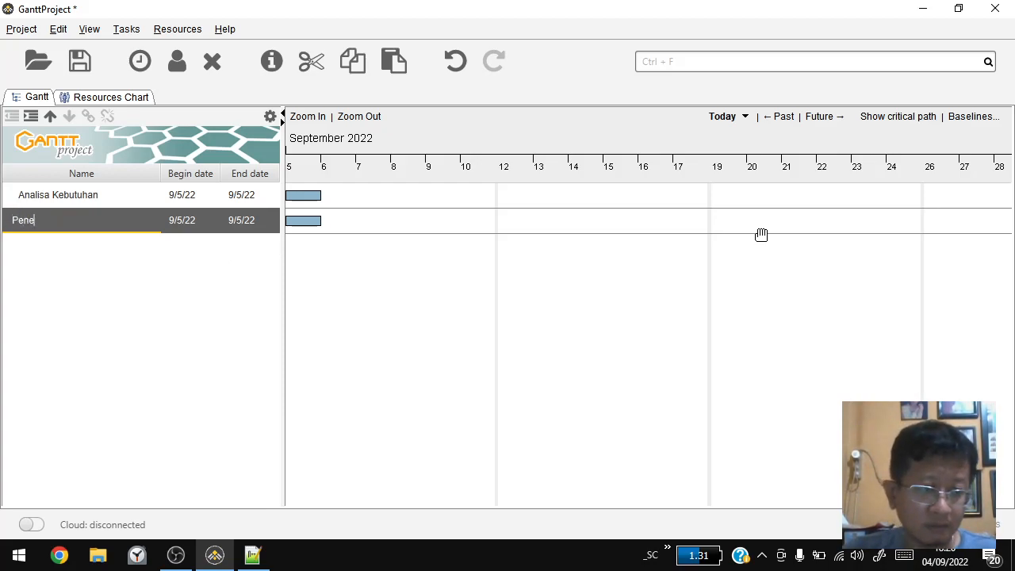
key("BackSpace")
key("BackSpace")
key("BackSpace")
key("BackSpace")
type("Wawancara 1")
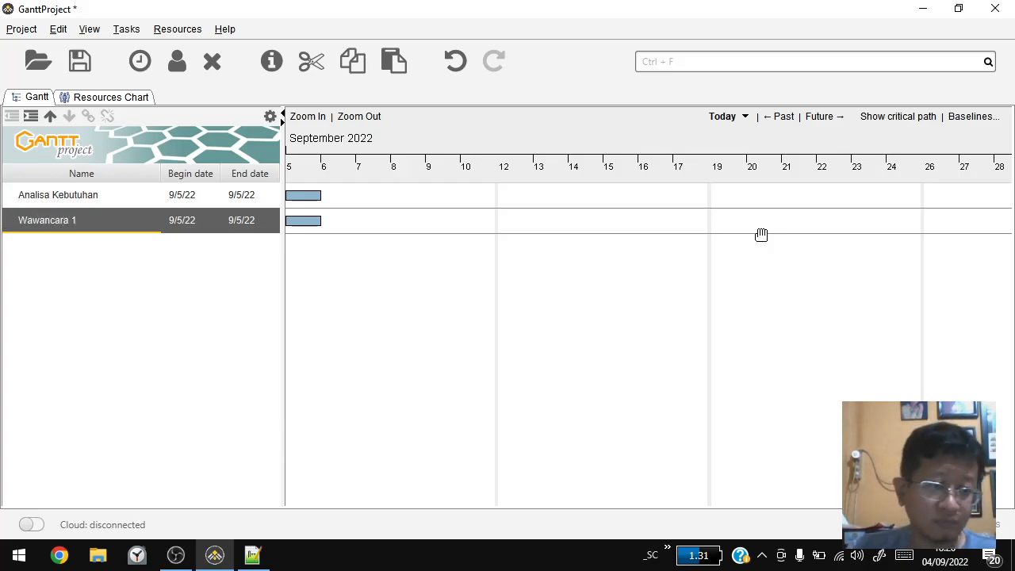
key("ctrl+a")
key("Return")
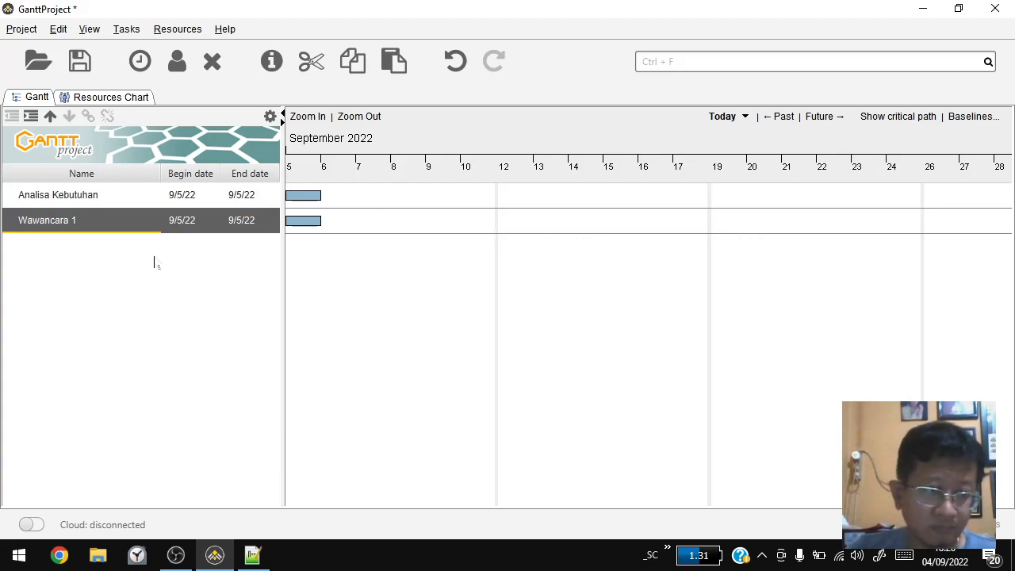
Add a task named "Penentuan Stakeholder" below Wawancara 1.
right_click(27, 275)
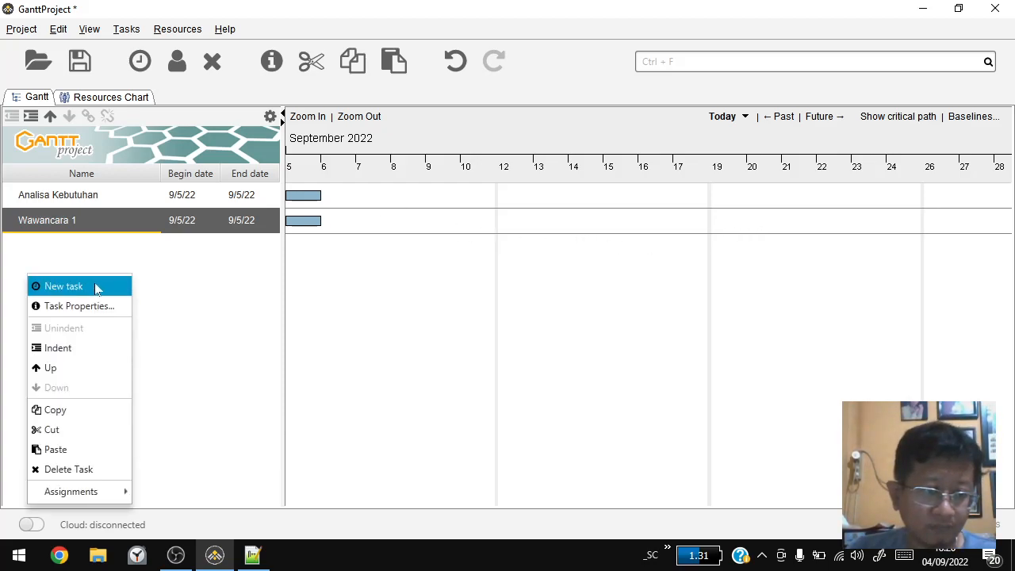
left_click(96, 288)
type("Peneteuan St")
key("BackSpace")
key("BackSpace")
key("BackSpace")
key("BackSpace")
key("BackSpace")
key("BackSpace")
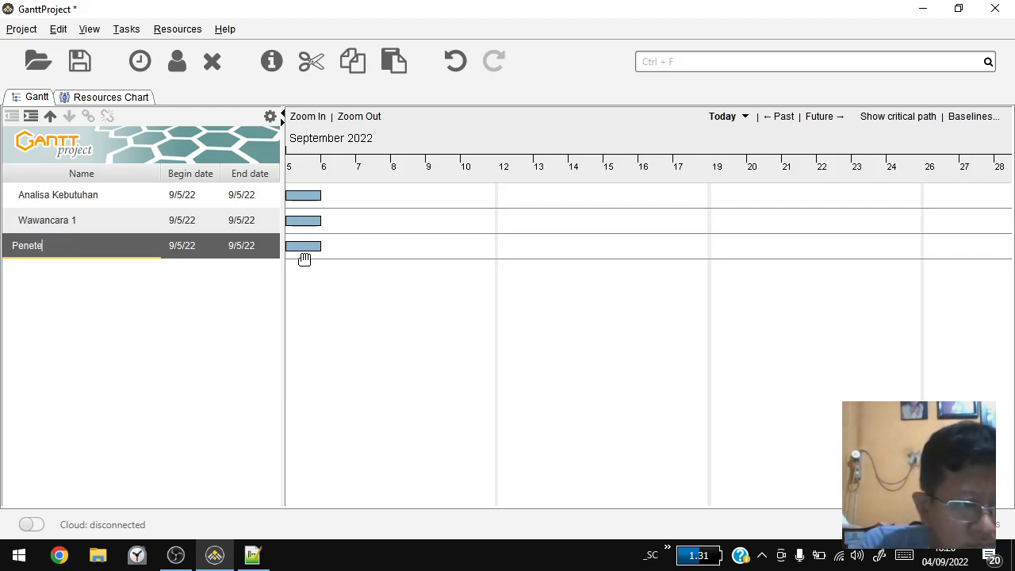
type("uan Stakeholder")
key("Return")
Add a task named "Wawancara 2" below Penentuan Stakeholder.
right_click(57, 294)
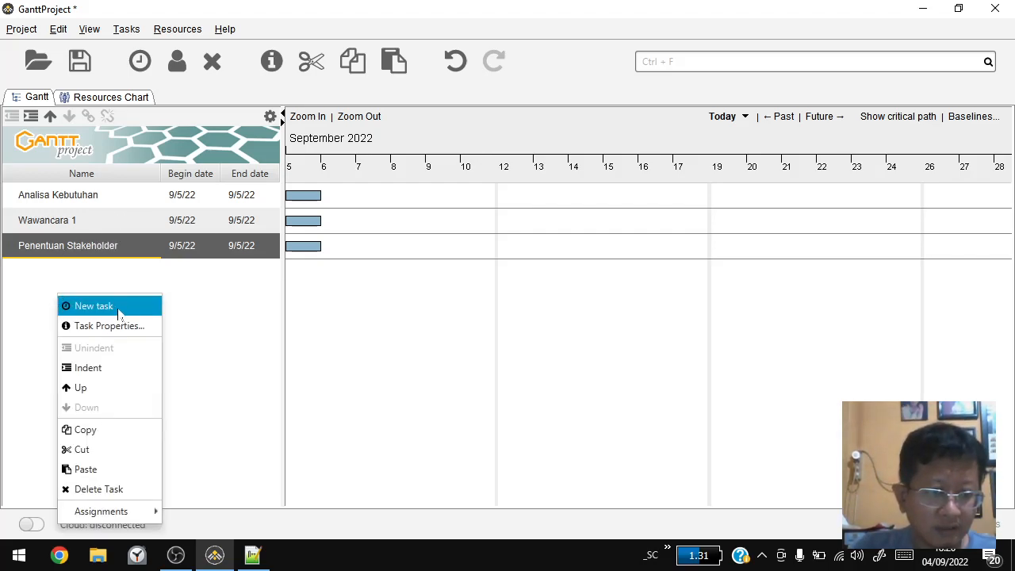
left_click(94, 306)
type("Waawn")
key("BackSpace")
key("BackSpace")
key("BackSpace")
type("wancara 2")
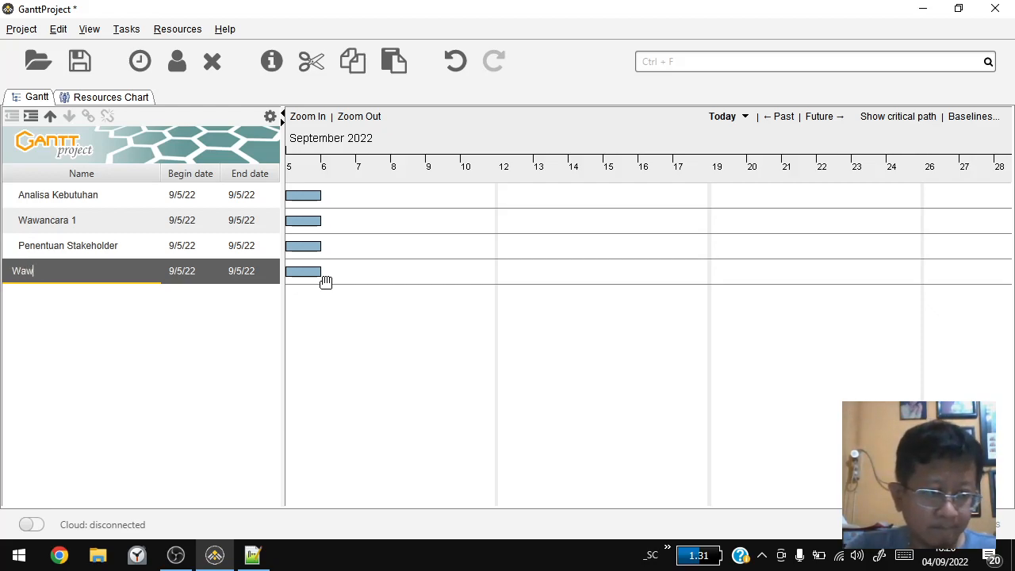
key("Return")
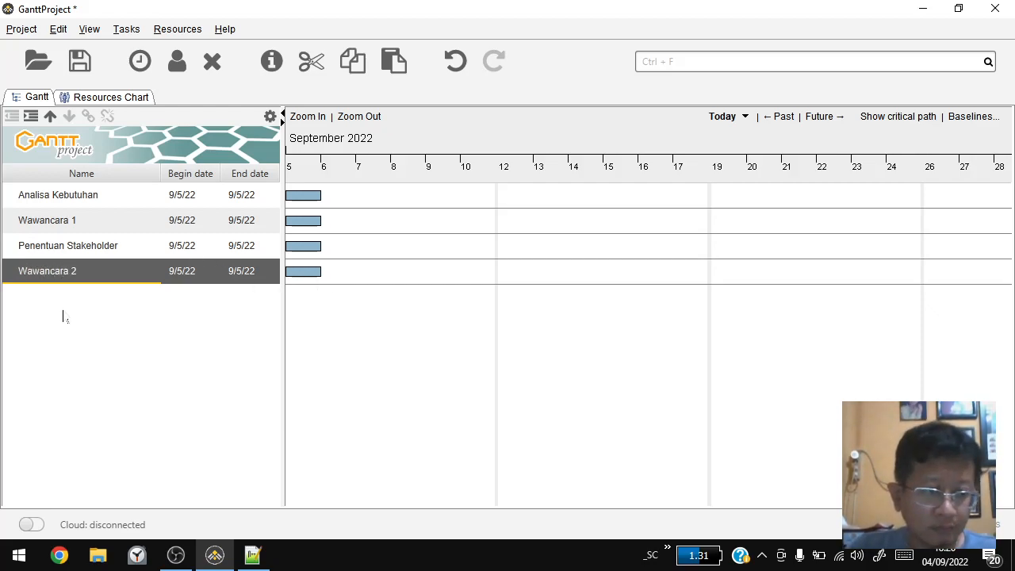
Add a task named "Penyusunan dokumen analisa kebutuhan sistem" below Wawancara 2.
right_click(63, 311)
left_click(135, 321)
type("P")
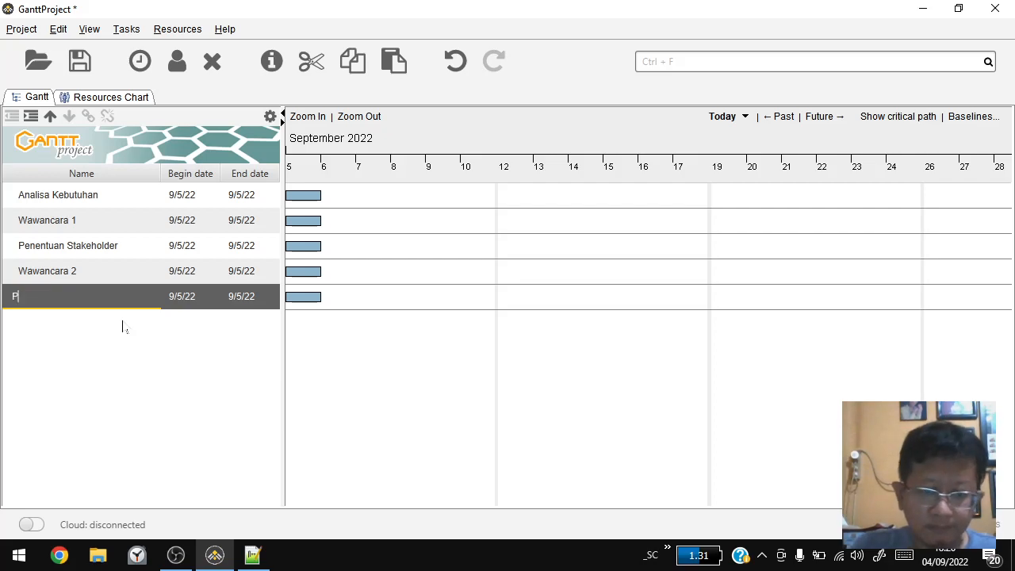
type("enyusunan dokumen an")
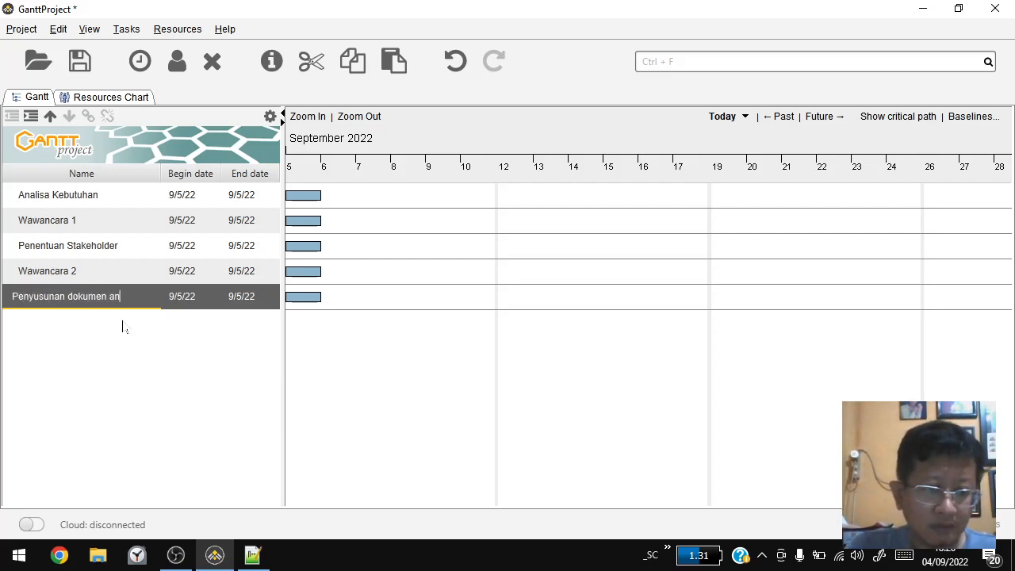
key("BackSpace")
key("BackSpace")
key("BackSpace")
type("analisa kebutuhan sistem")
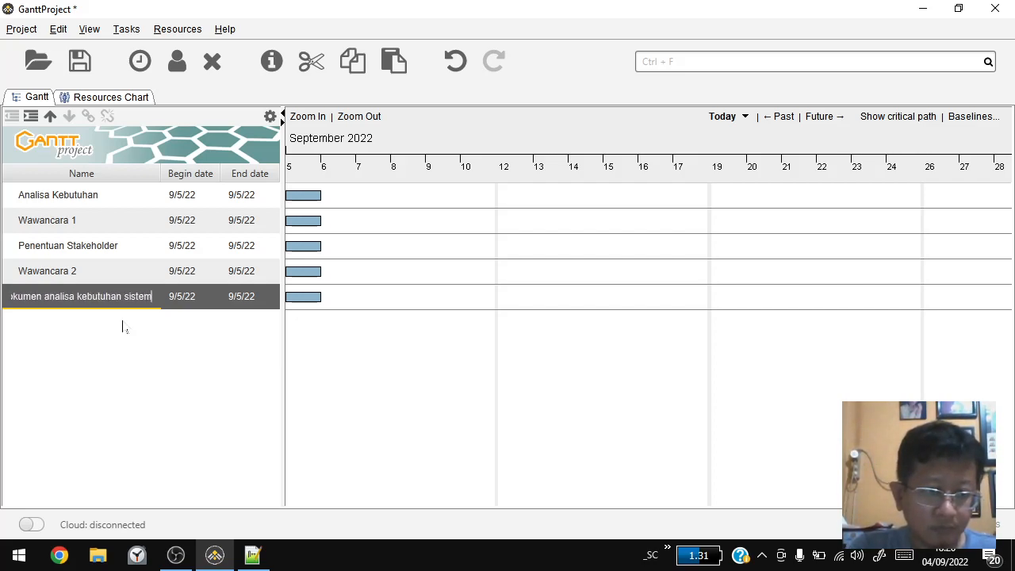
key("Return")
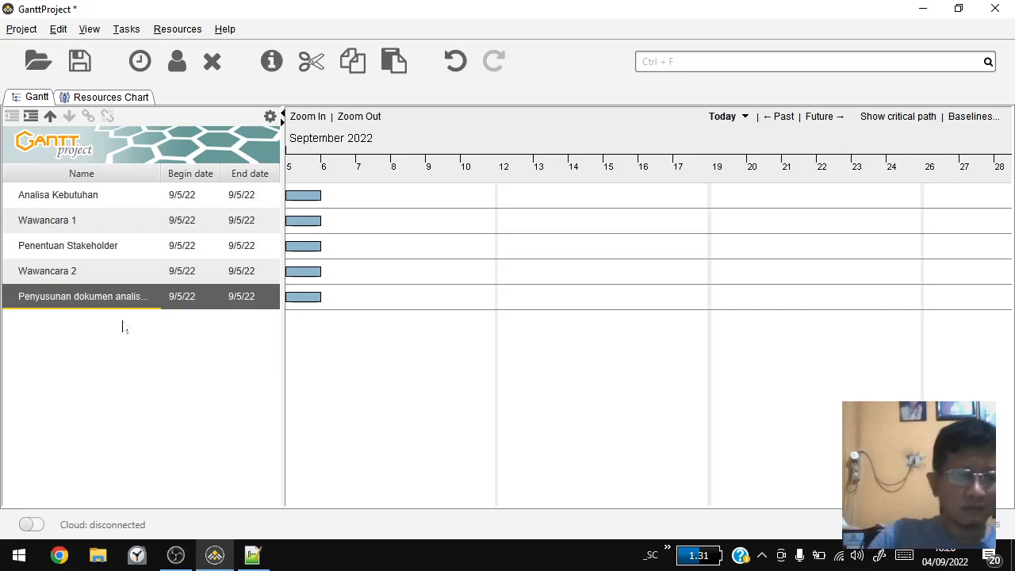
Nest the task Wawancara 1 under Analisa Kebutuhan as its subtask.
left_click(41, 222)
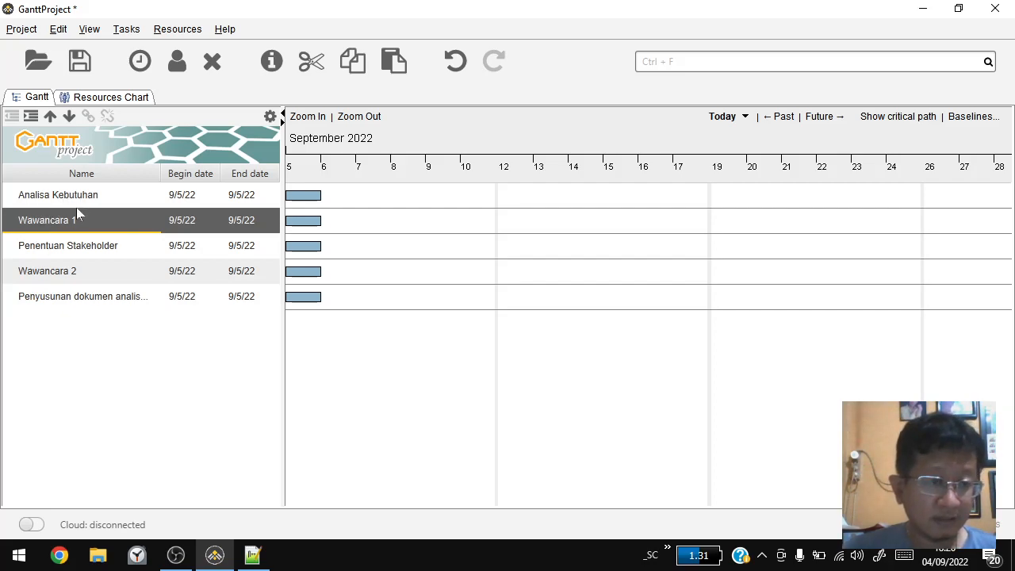
left_click_drag(36, 219, 41, 196)
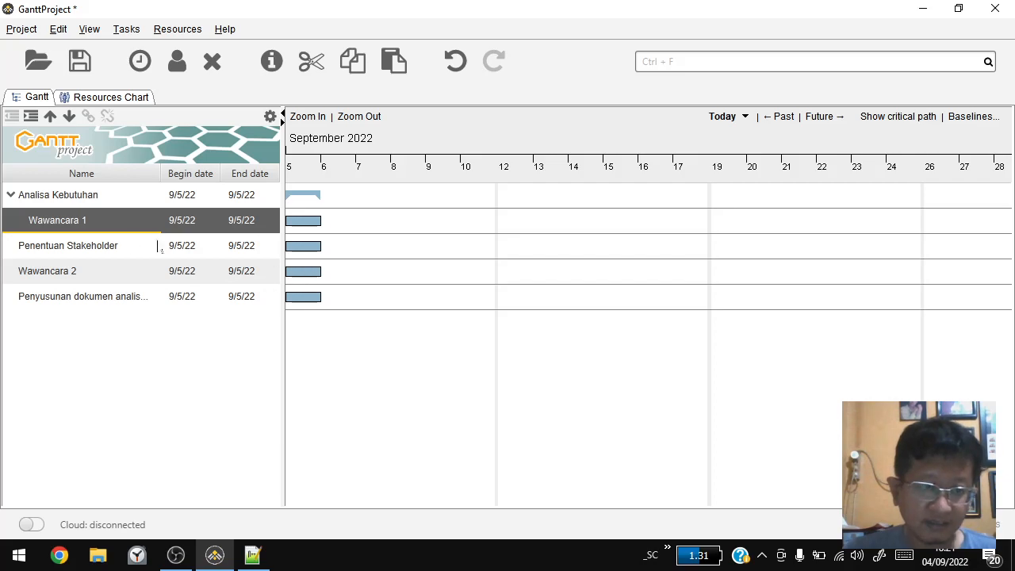
Add Wawancara 1 as a Finish-Start predecessor of the task Penentuan Stakeholder.
left_click(54, 249)
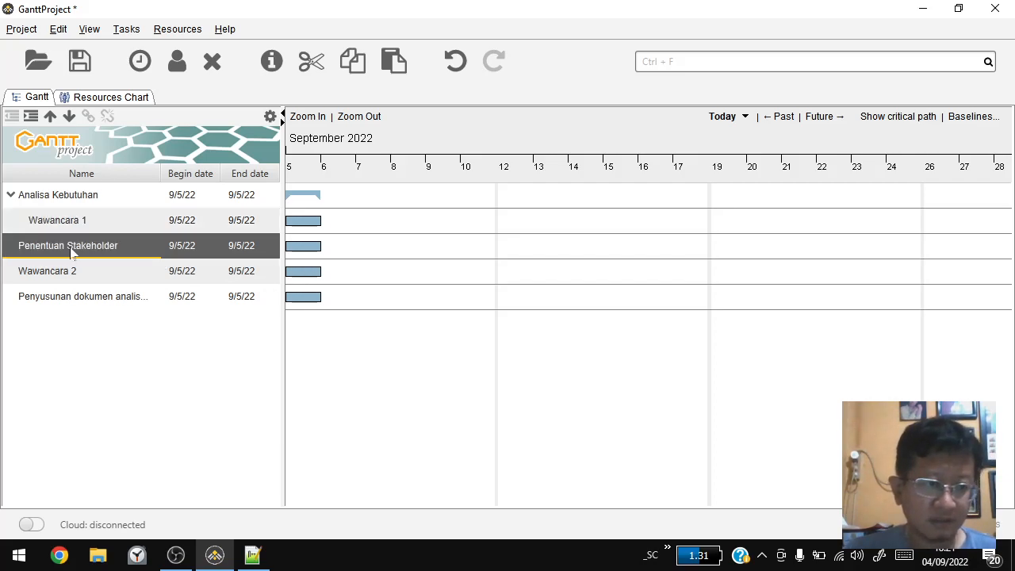
double_click(51, 250)
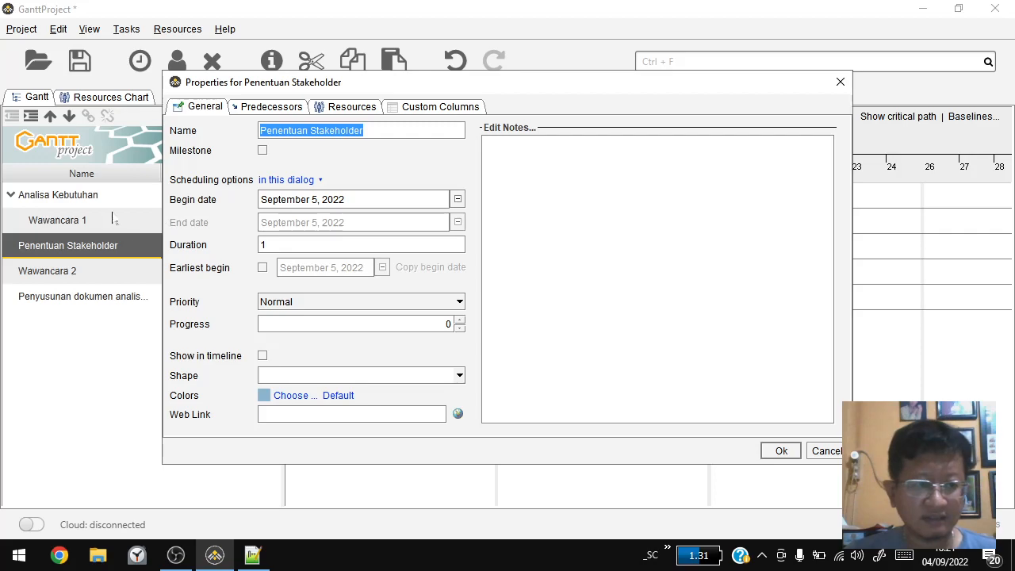
left_click(282, 110)
left_click(188, 128)
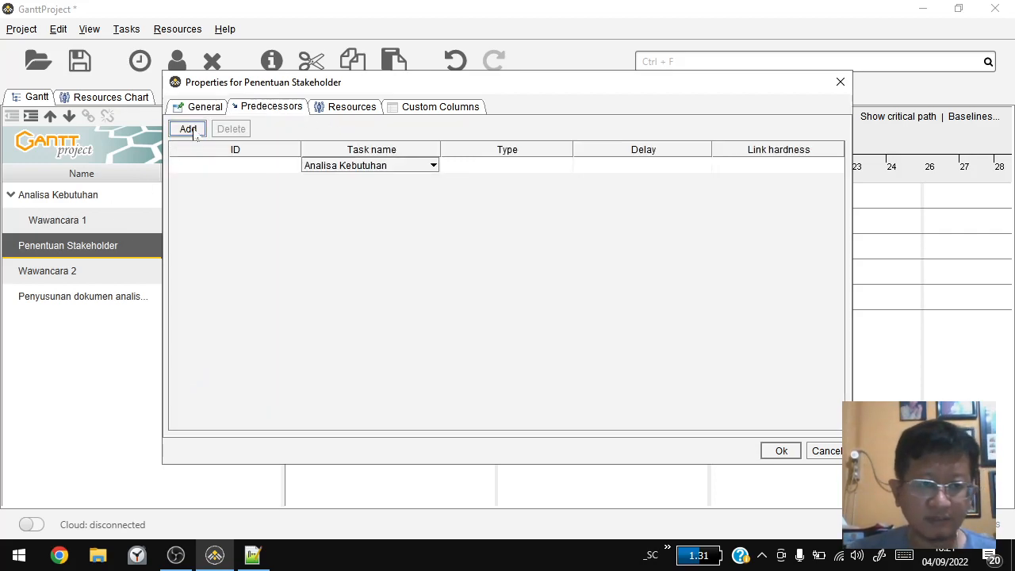
left_click(433, 166)
left_click(392, 203)
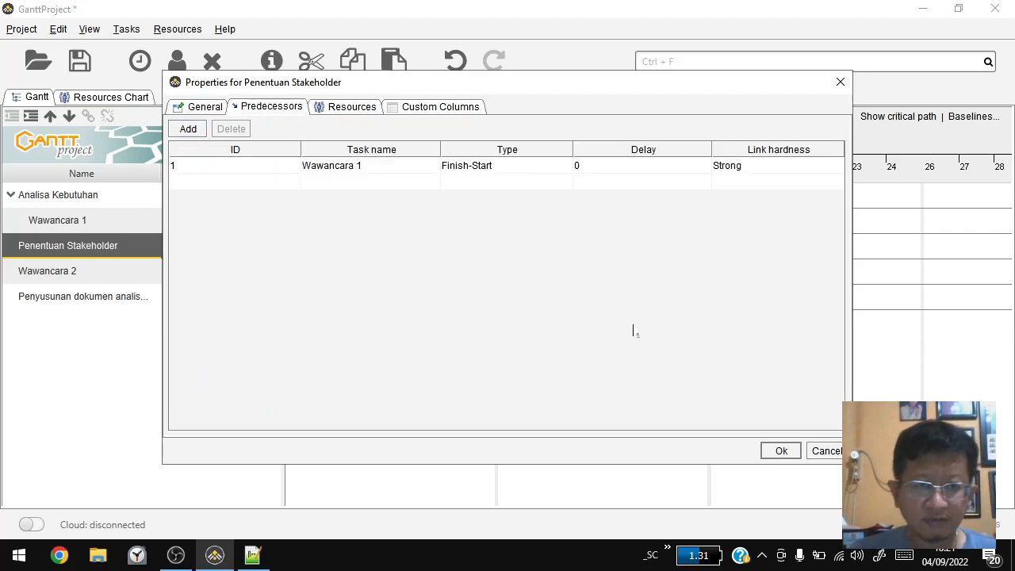
left_click(780, 450)
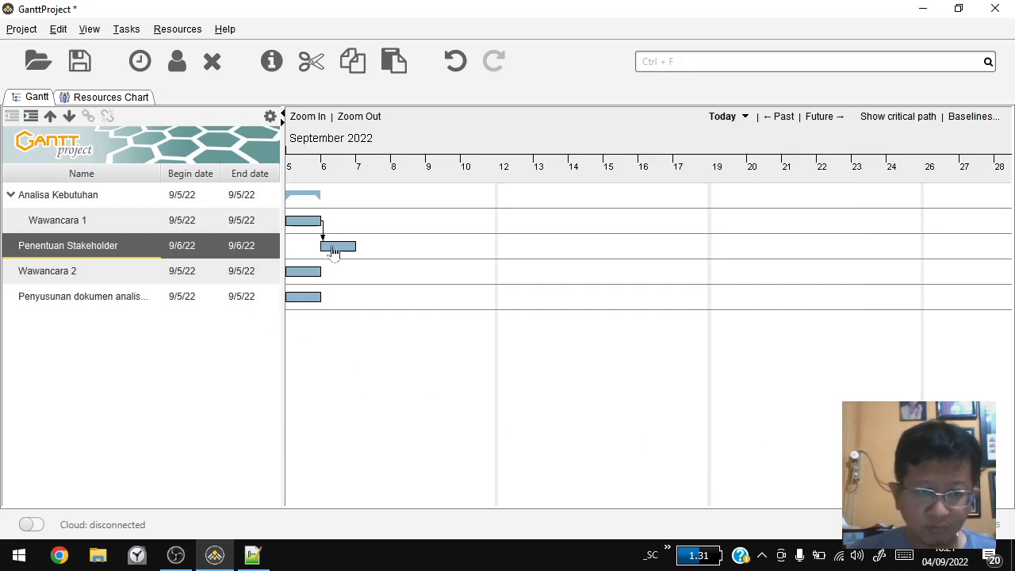
left_click(293, 226)
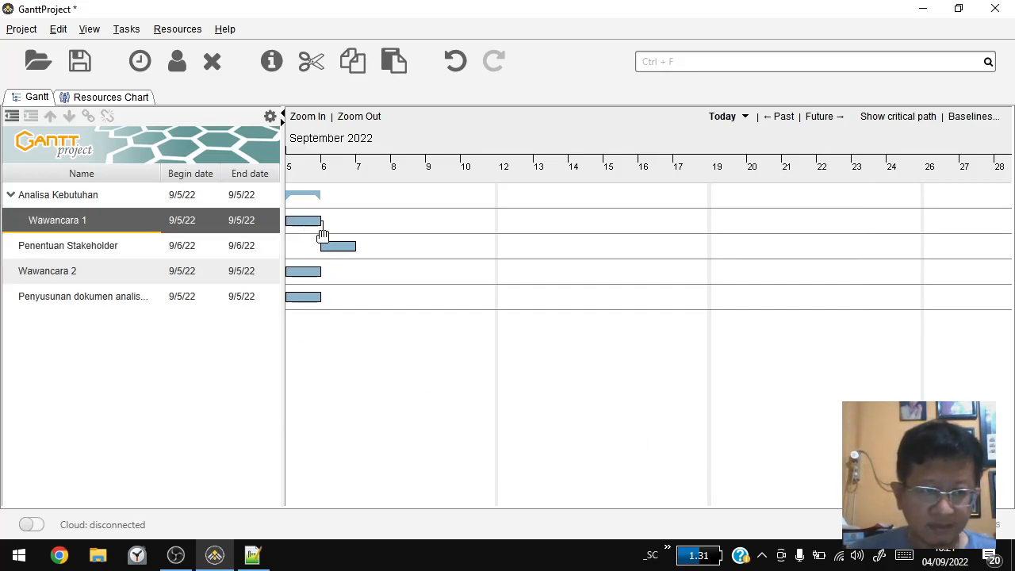
left_click(341, 247)
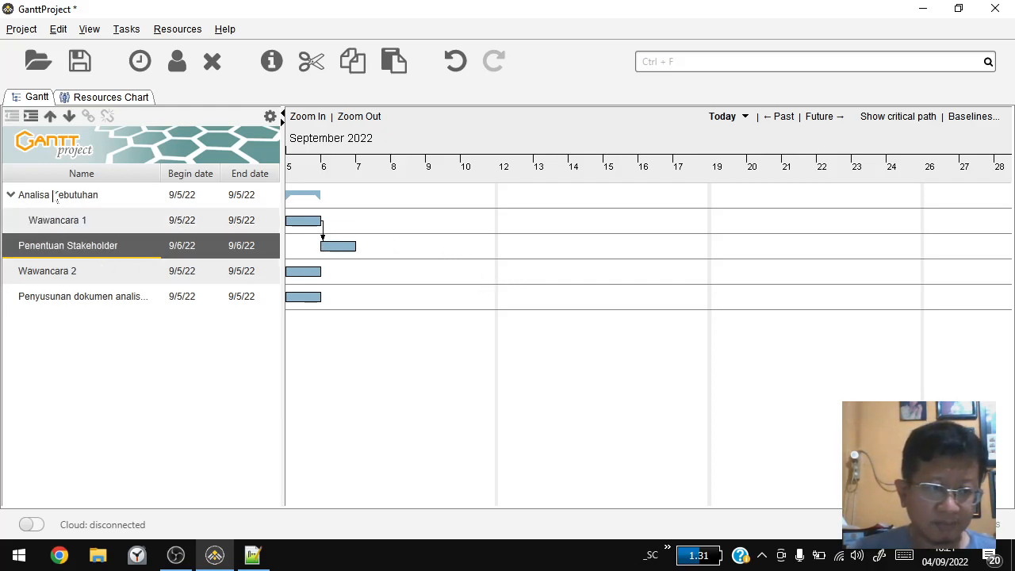
Nest the task Penentuan Stakeholder under Analisa Kebutuhan as its subtask.
left_click_drag(45, 223, 56, 202)
left_click(50, 251)
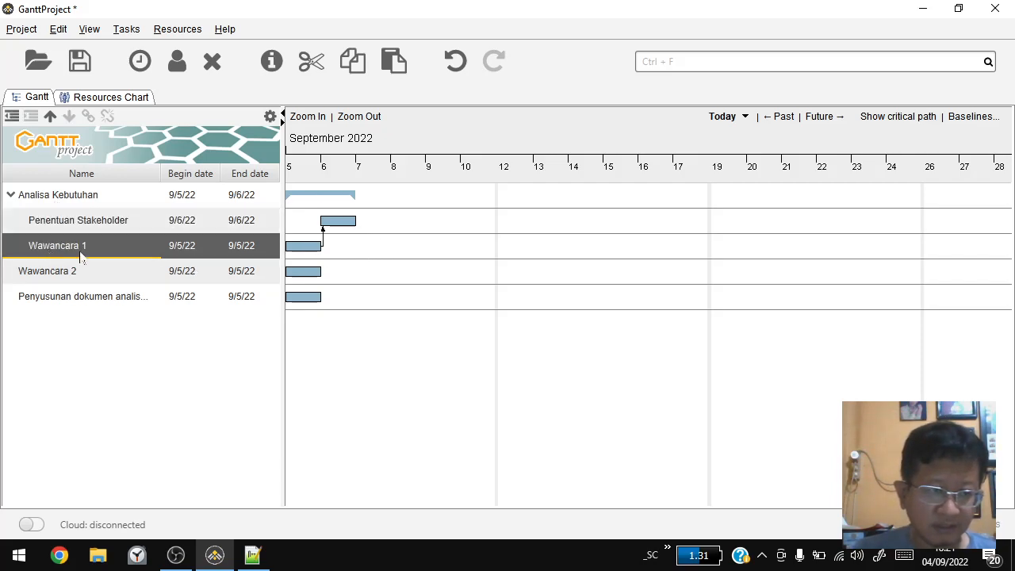
Try to move Wawancara 1 up ahead of Penentuan Stakeholder within Analisa Kebutuhan, and undo the move.
left_click_drag(57, 234, 46, 201)
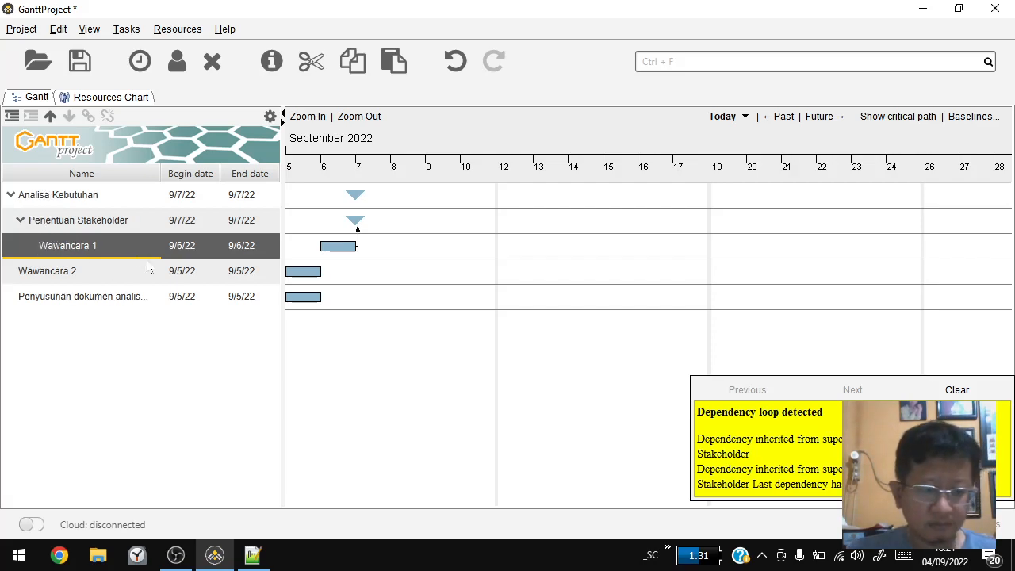
key("ctrl+z")
left_click_drag(55, 248, 41, 206)
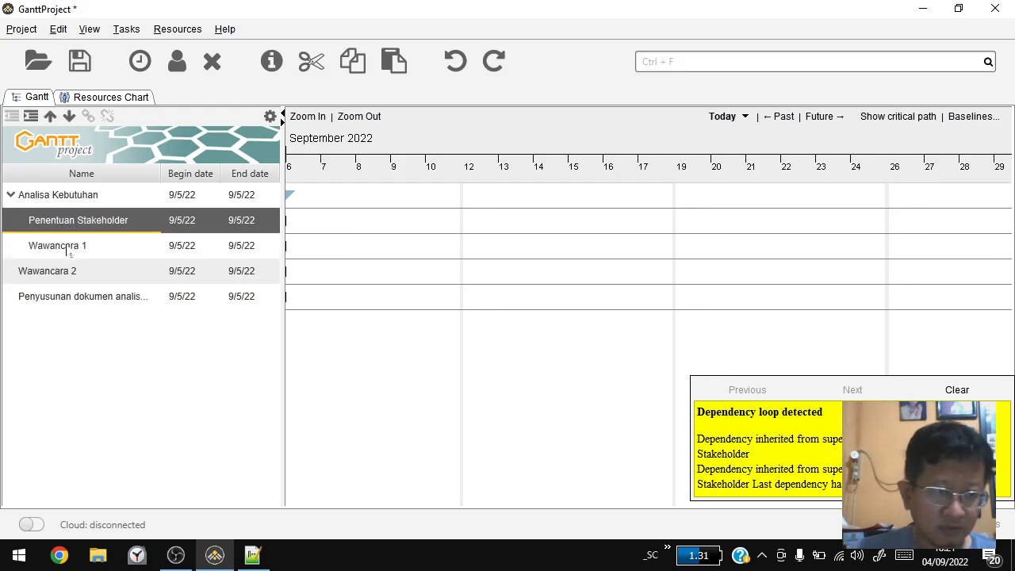
Reorder the subtasks of Analisa Kebutuhan so that Wawancara 1 comes before Penentuan Stakeholder.
left_click(68, 247)
left_click(50, 117)
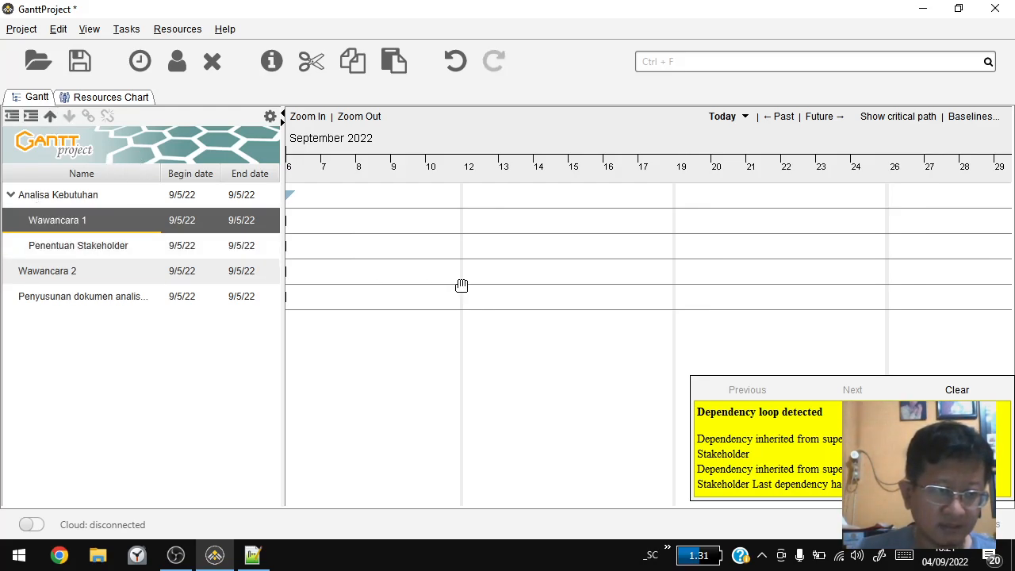
Indent Wawancara 2 and Penyusunan dokumen analisa kebutuhan sistem as subtasks of Analisa Kebutuhan, clearing the dependency loop notification.
left_click(65, 271)
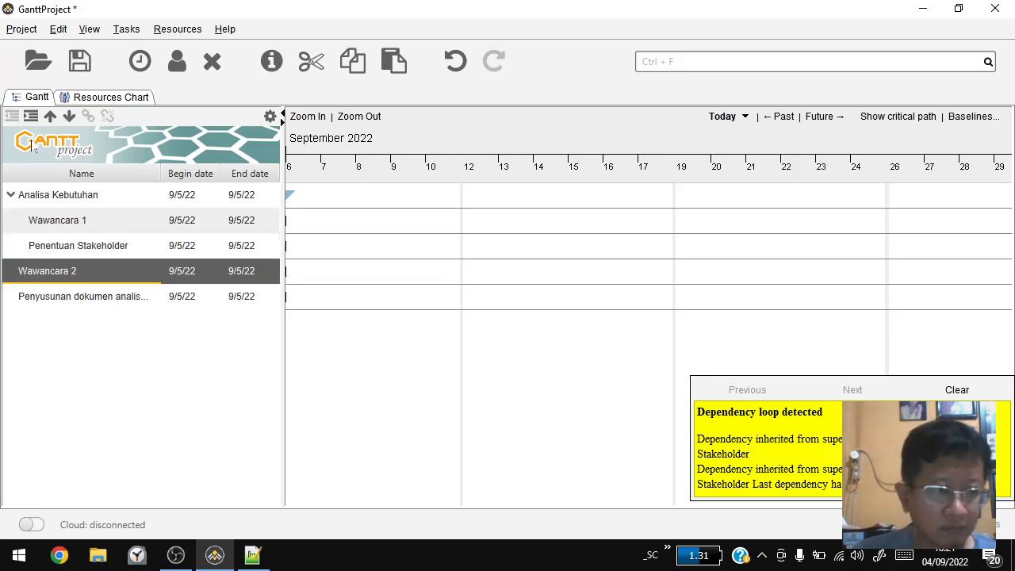
left_click(31, 116)
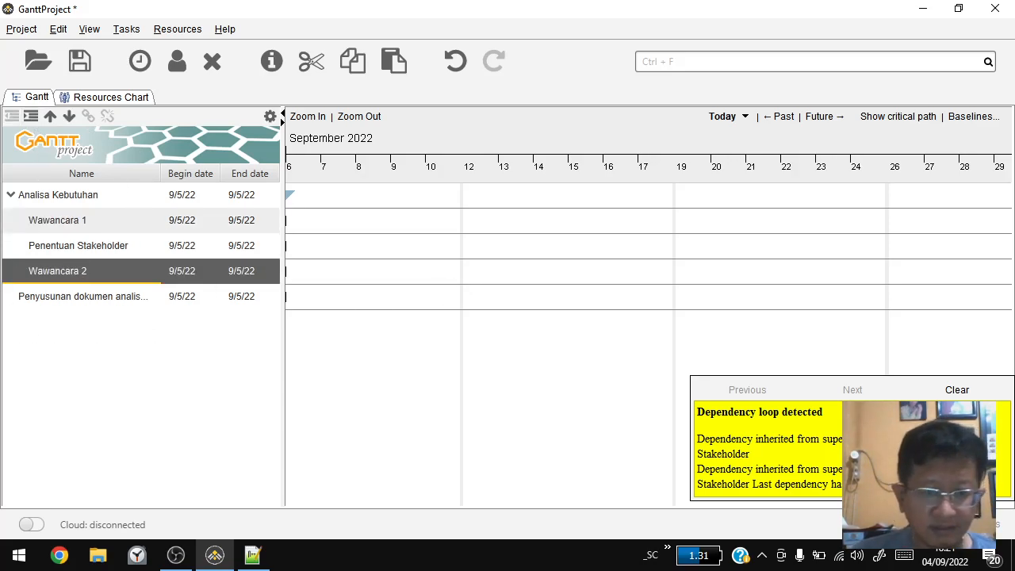
left_click(958, 390)
left_click_drag(455, 360, 551, 339)
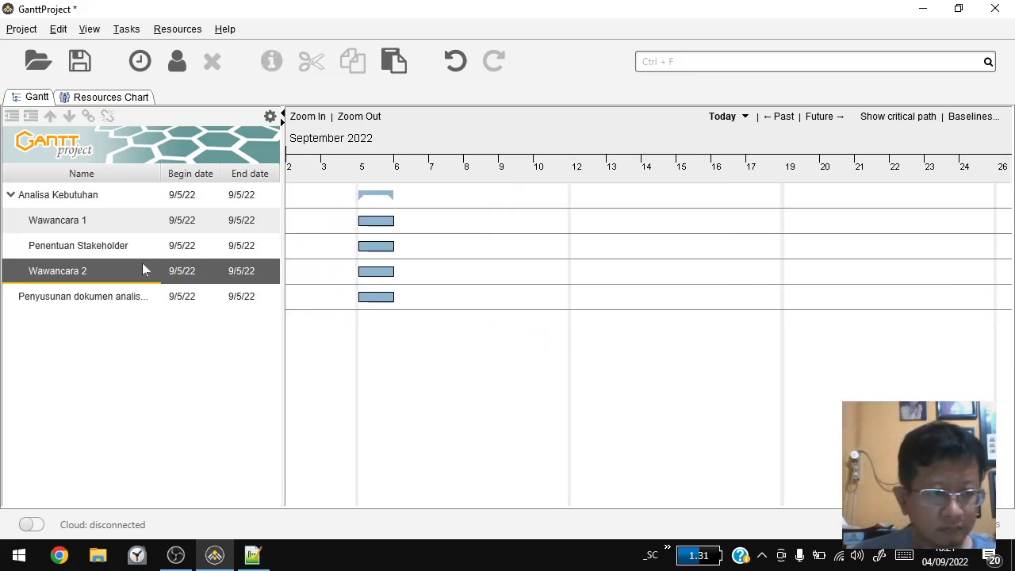
left_click(73, 297)
left_click(31, 115)
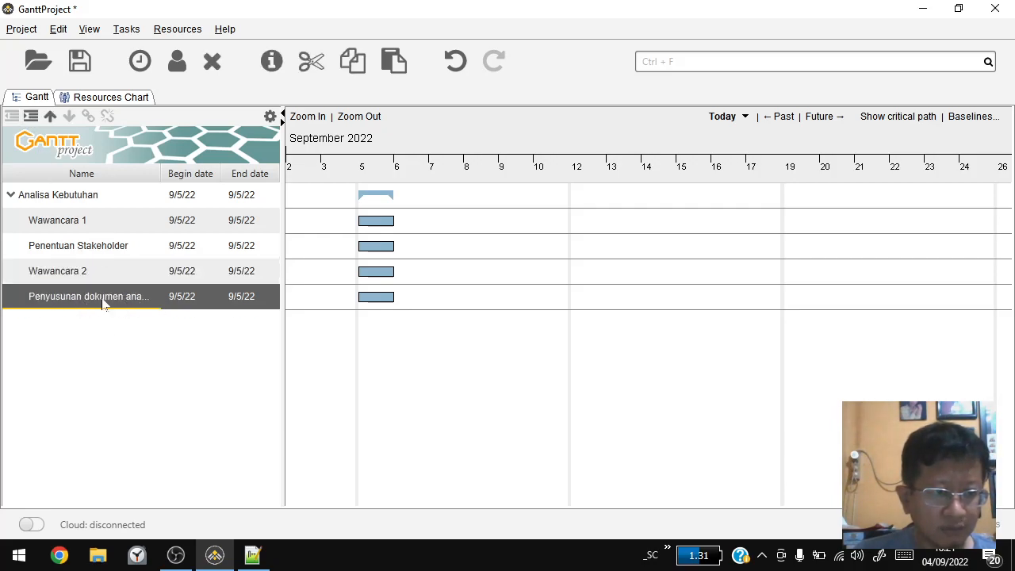
Make Penentuan Stakeholder depend on Wawancara 1 with a Finish-Start predecessor link.
double_click(72, 254)
left_click(269, 108)
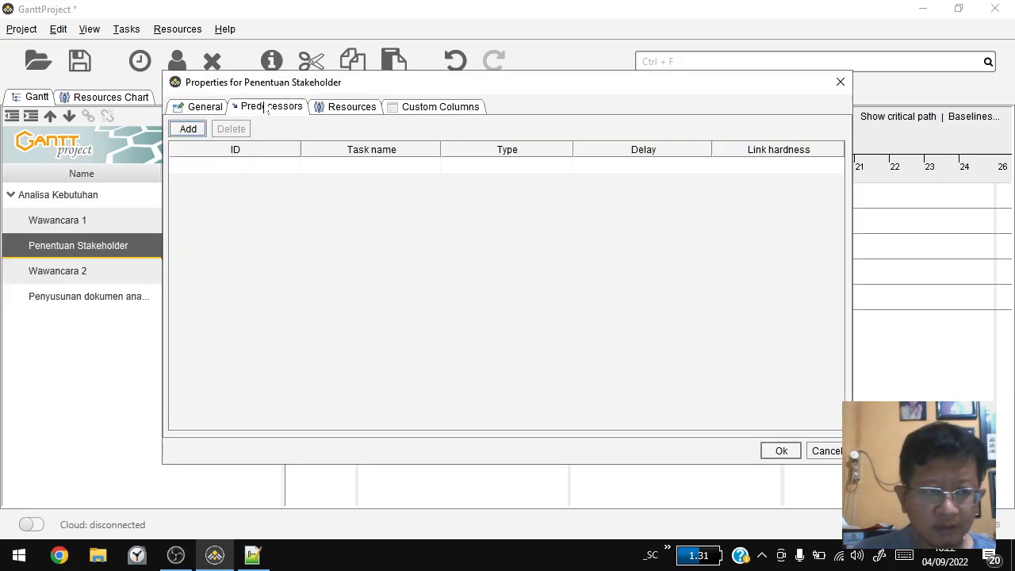
left_click(188, 128)
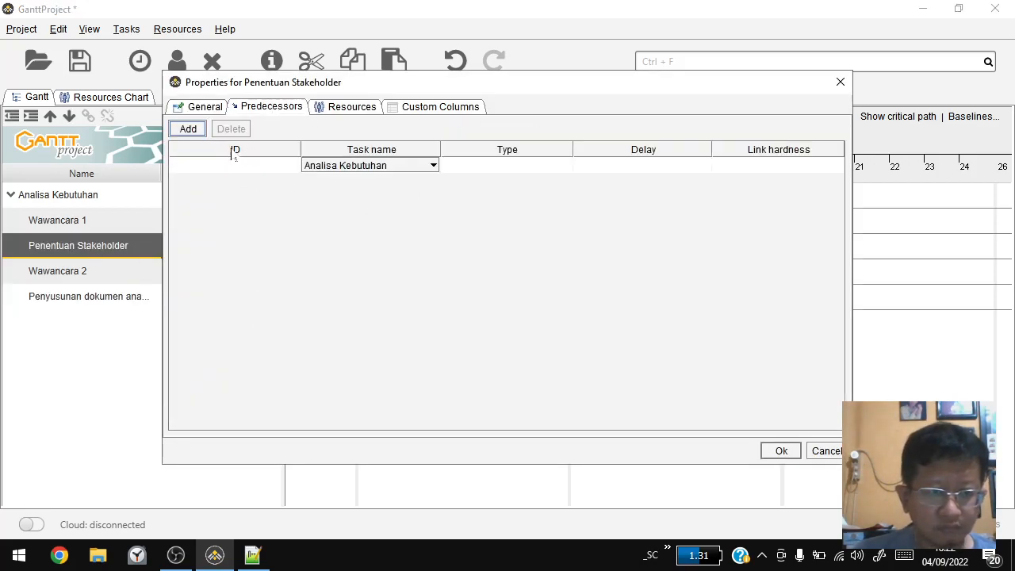
left_click(434, 166)
left_click(389, 203)
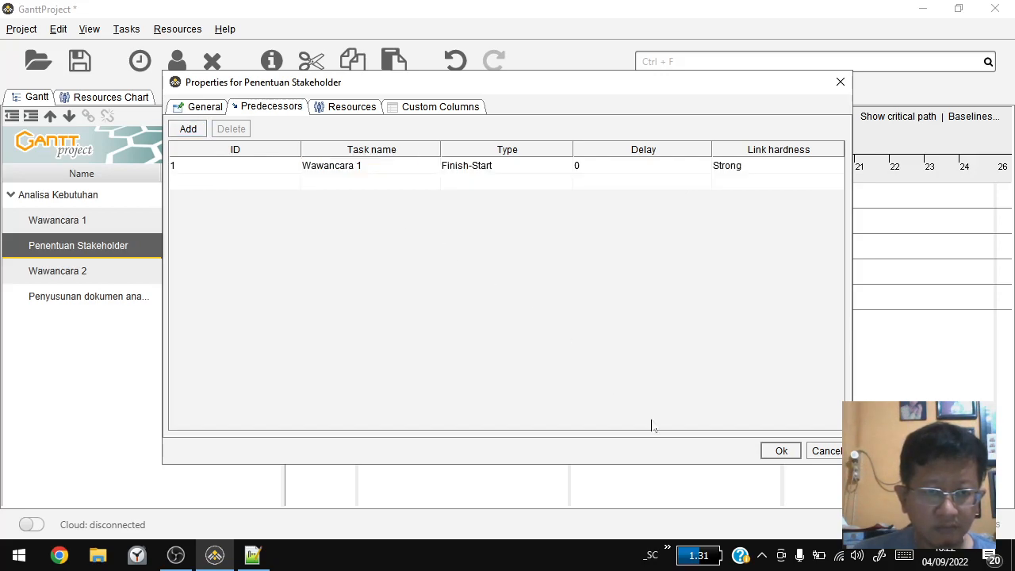
left_click(782, 450)
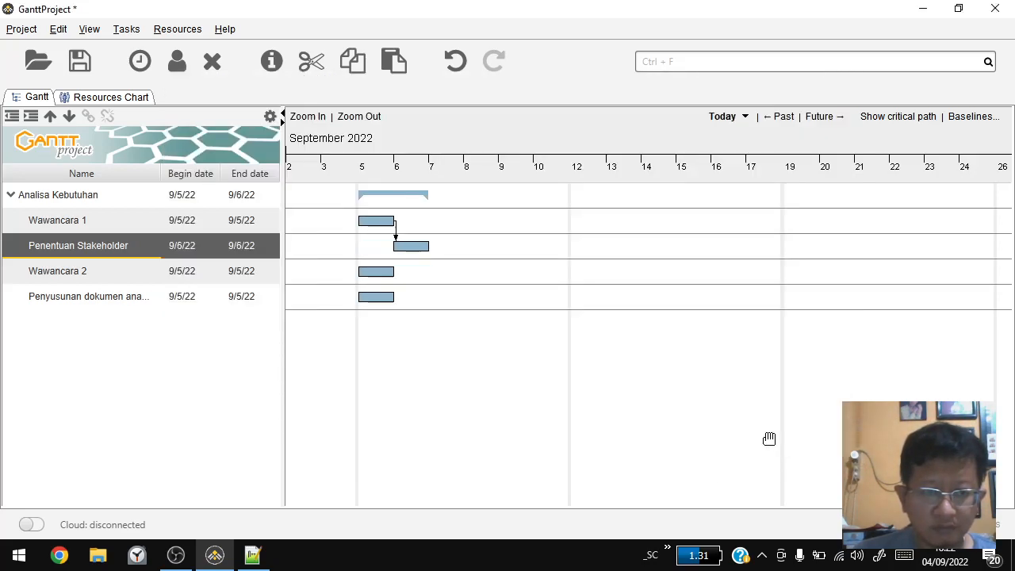
Set Penentuan Stakeholder as the predecessor of Wawancara 2.
double_click(57, 276)
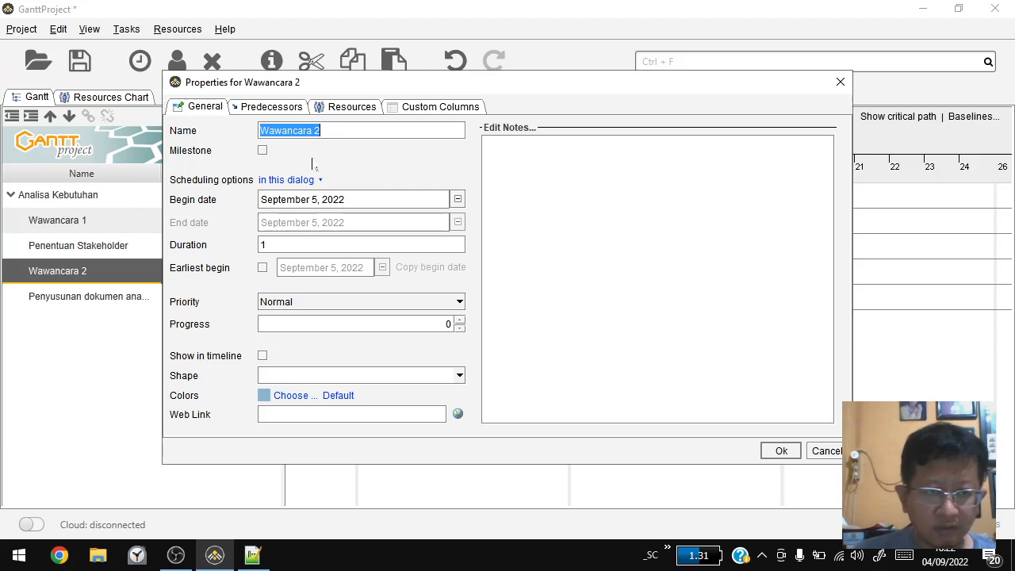
left_click(268, 107)
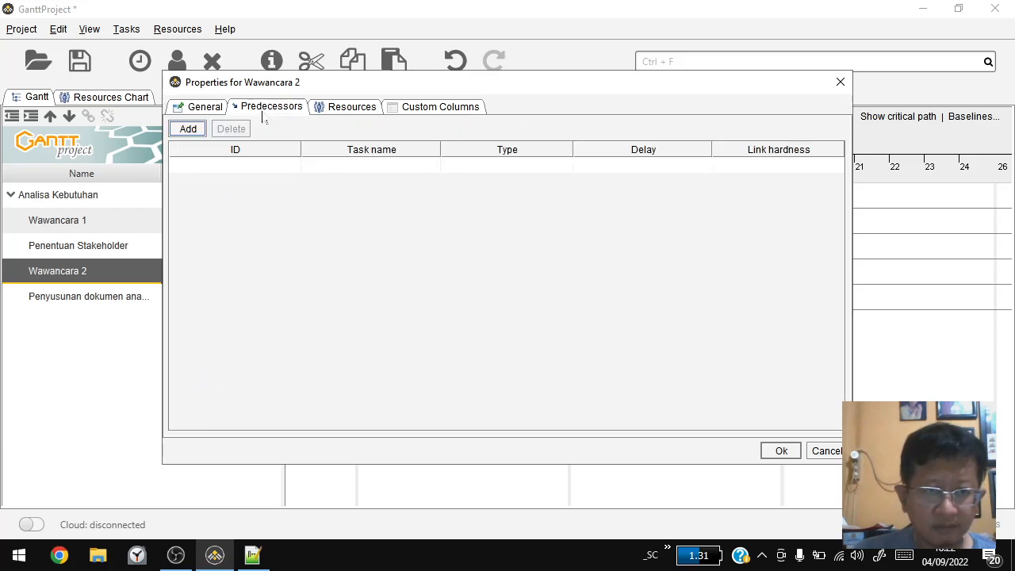
left_click(188, 129)
left_click(433, 166)
left_click(378, 221)
left_click(784, 451)
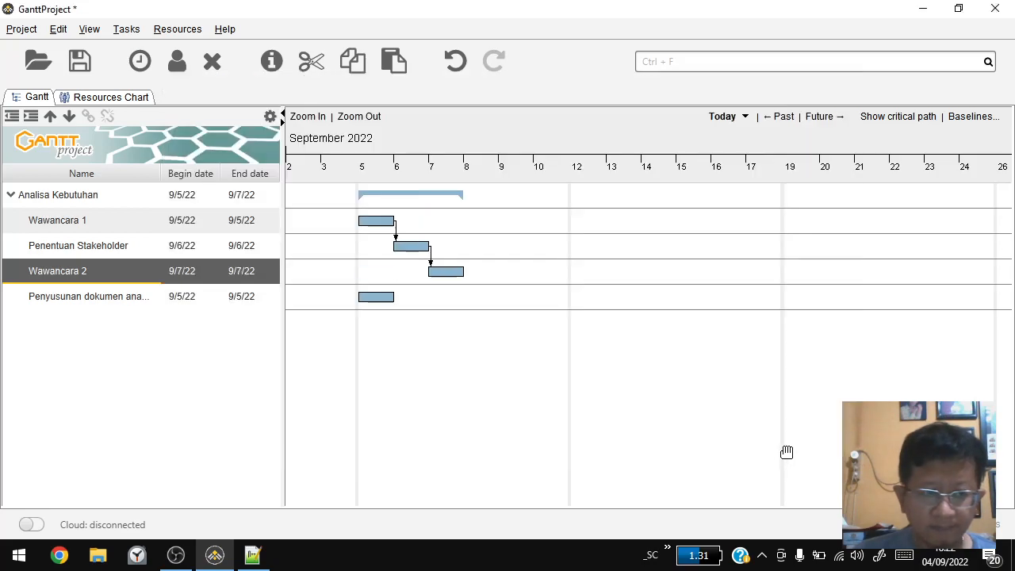
Set Wawancara 2 as the Finish-Start predecessor of Penyusunan dokumen analisa kebutuhan sistem.
double_click(112, 298)
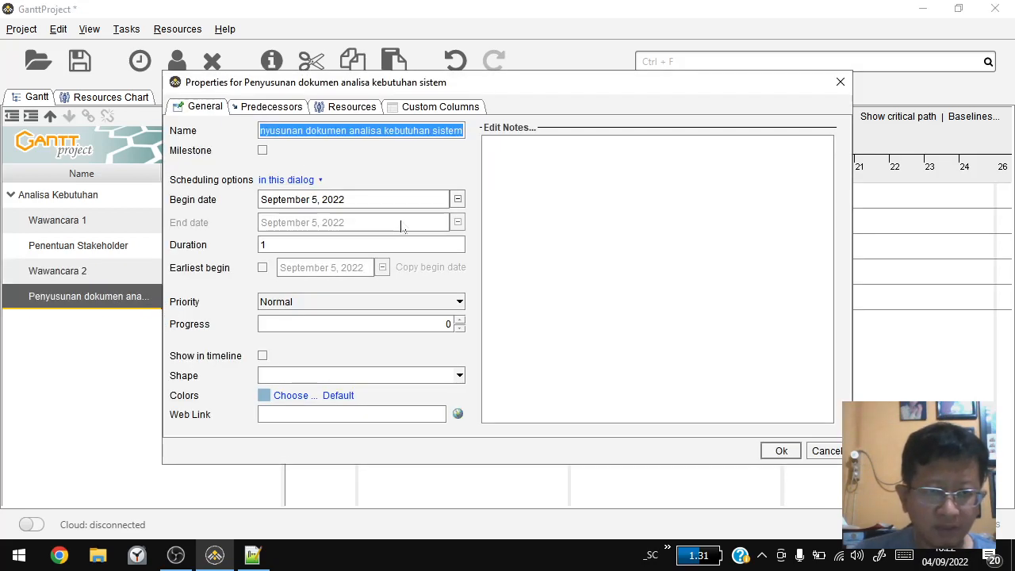
left_click(283, 108)
left_click(188, 128)
left_click(433, 165)
left_click(397, 241)
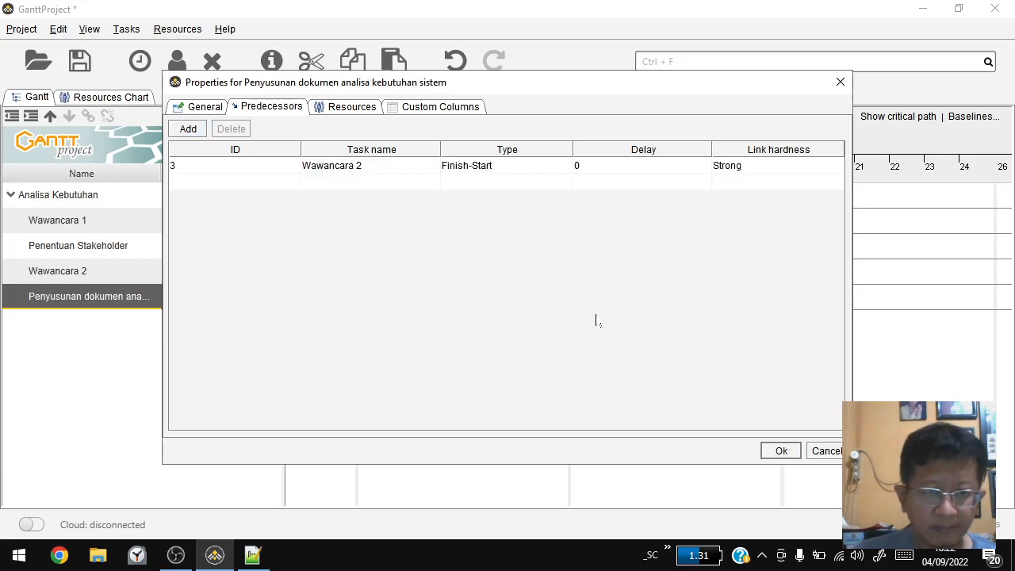
left_click(780, 451)
left_click(707, 358)
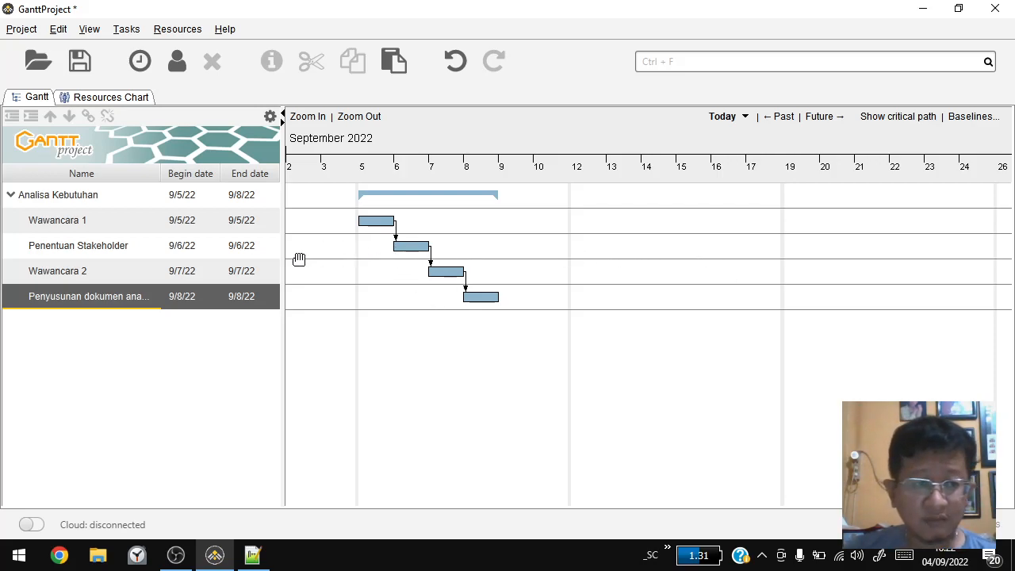
left_click(56, 224)
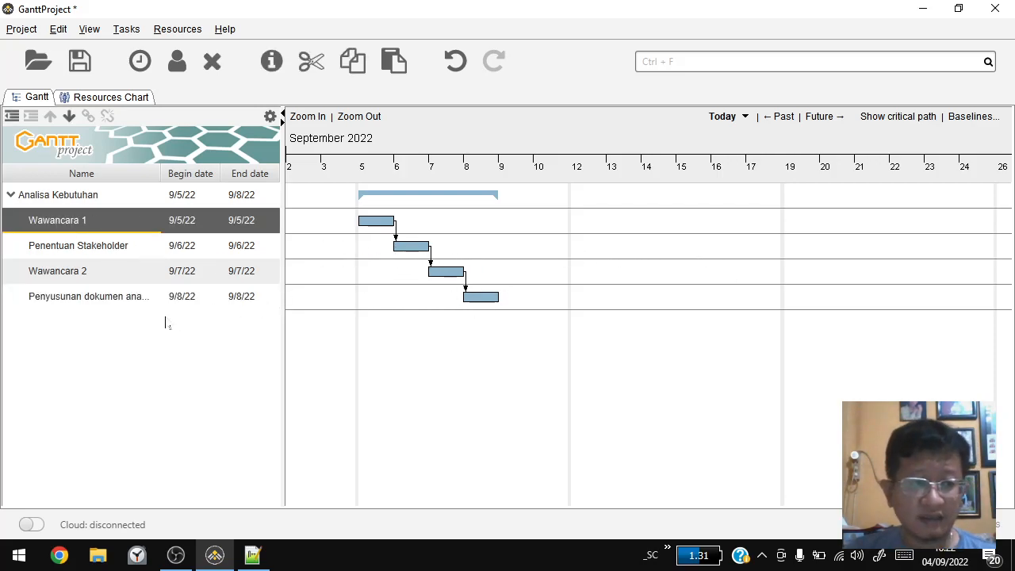
left_click(99, 248)
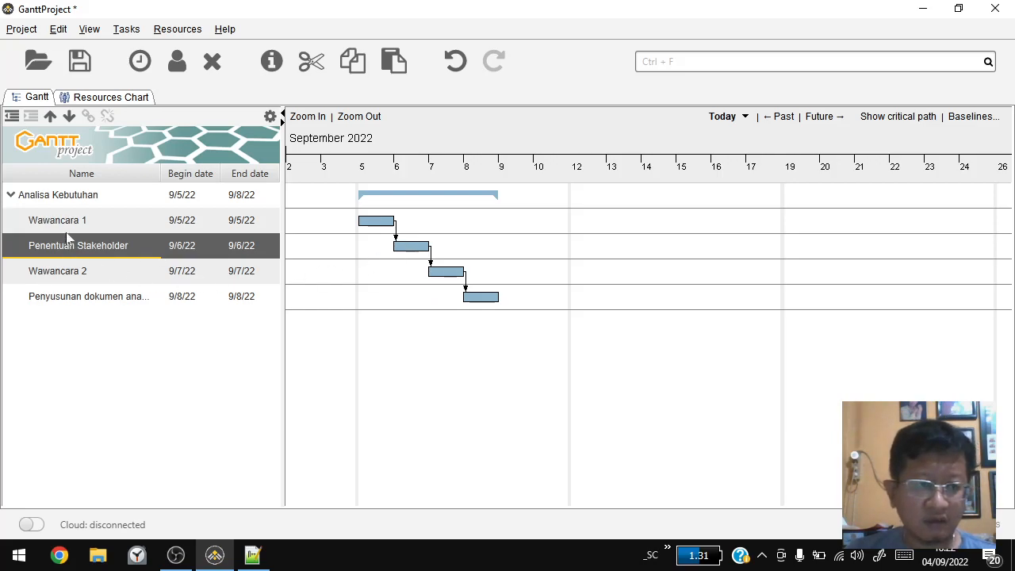
left_click(67, 230)
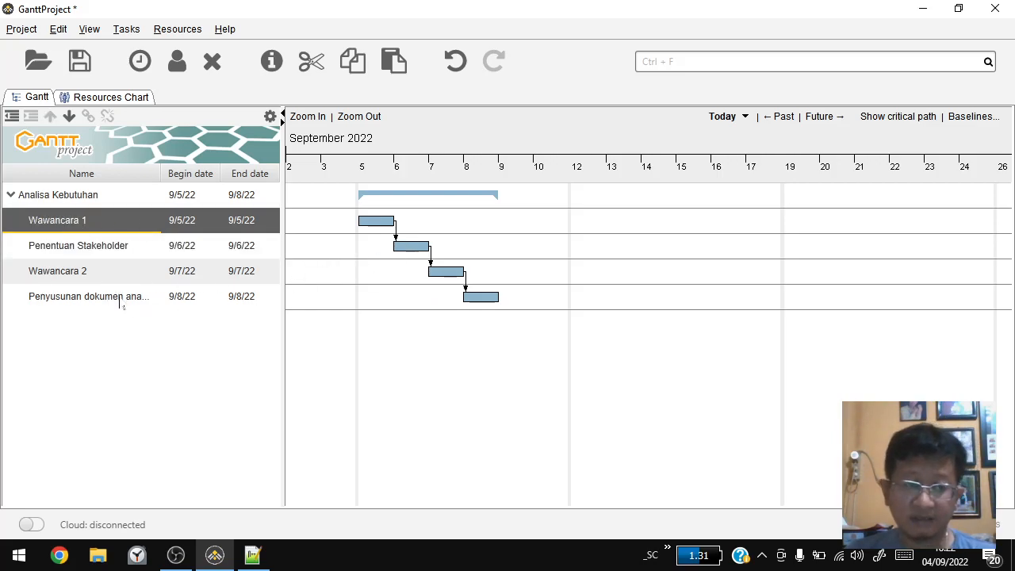
left_click(63, 279)
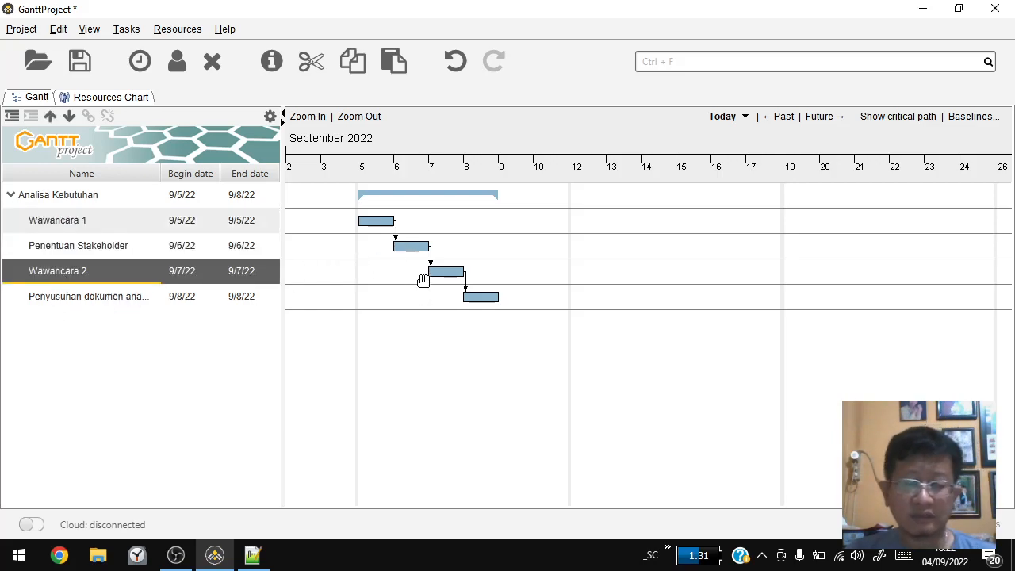
Set the duration of the Wawancara 1 task to 2 days.
left_click(110, 250)
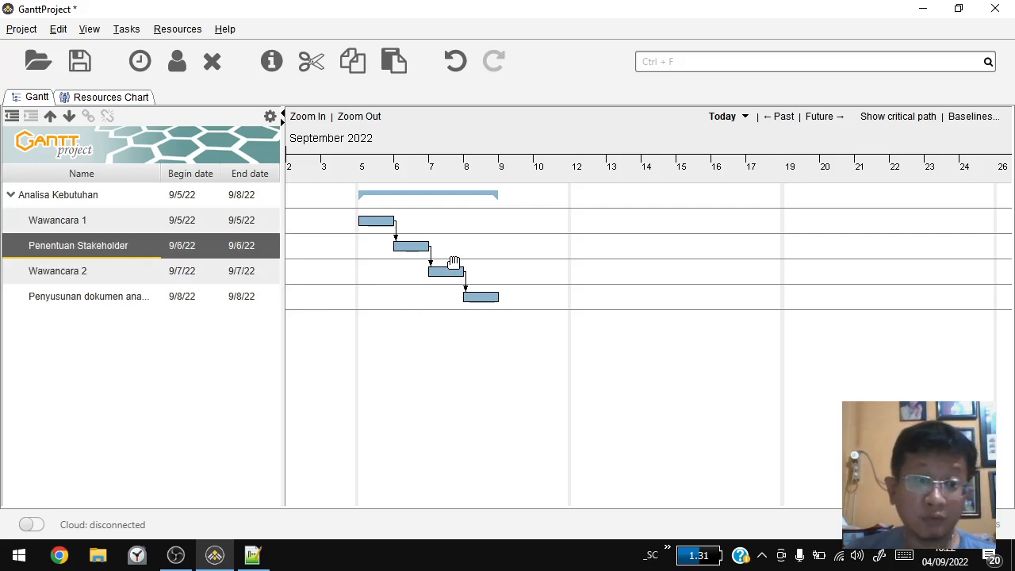
left_click(49, 226)
double_click(61, 222)
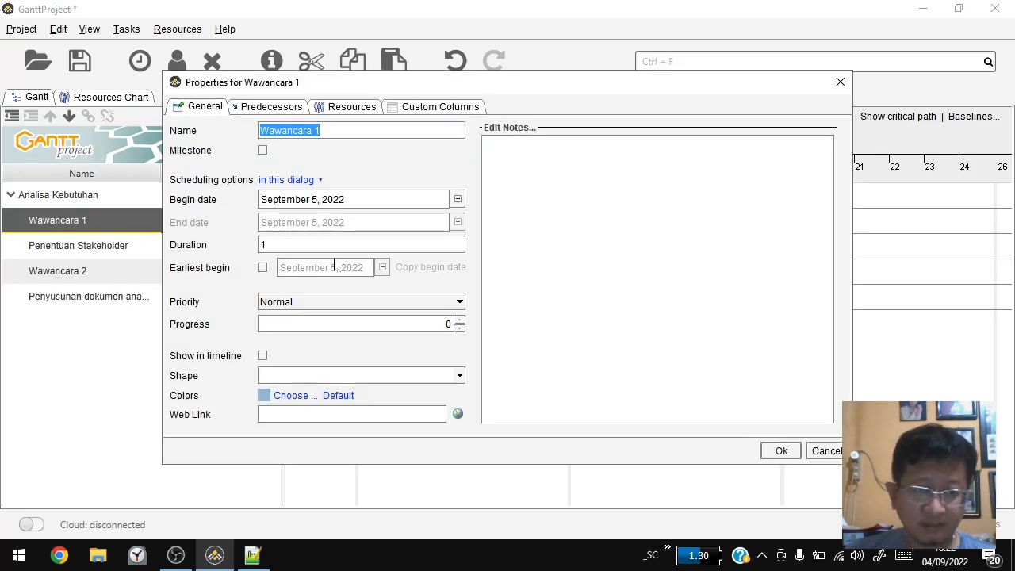
left_click_drag(274, 245, 259, 245)
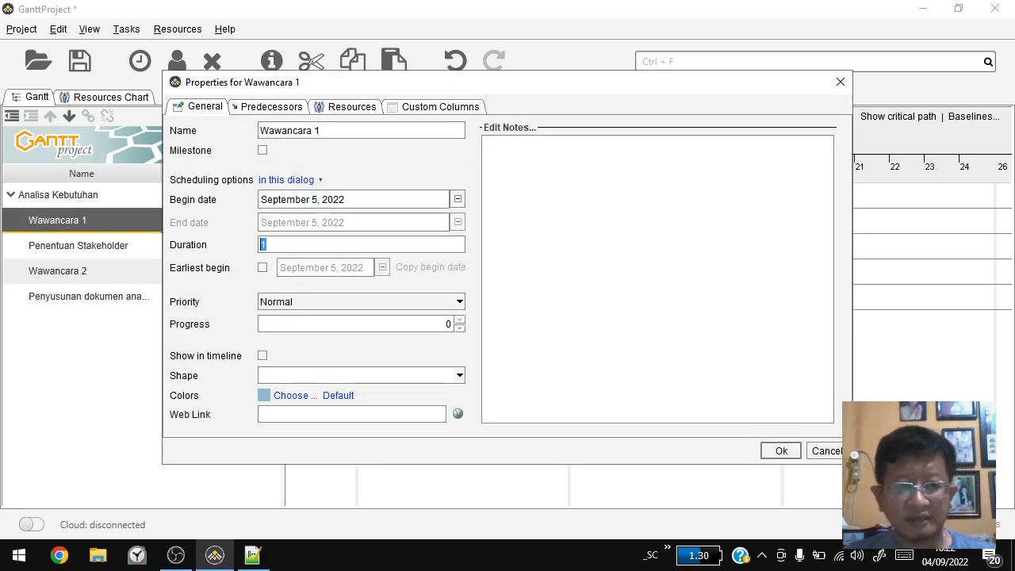
type("2")
left_click(782, 451)
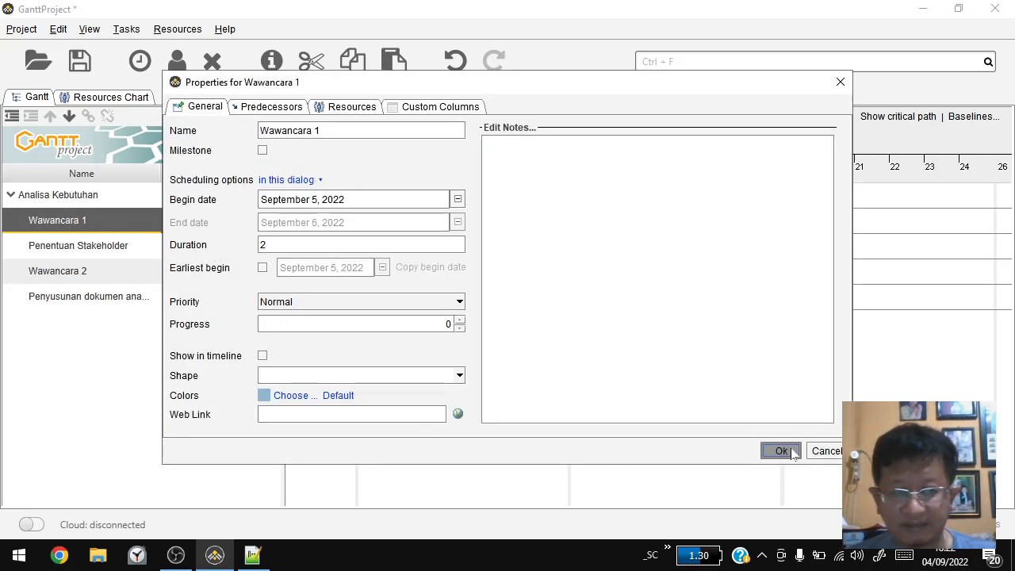
Review the duration of Penentuan Stakeholder in its task properties and accept them.
double_click(85, 246)
left_click(267, 244)
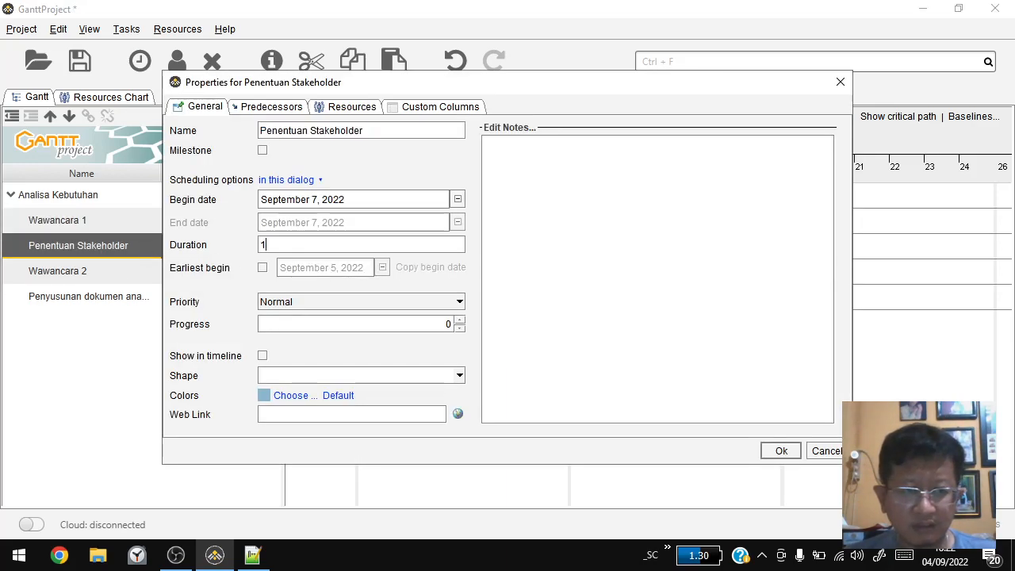
left_click(782, 451)
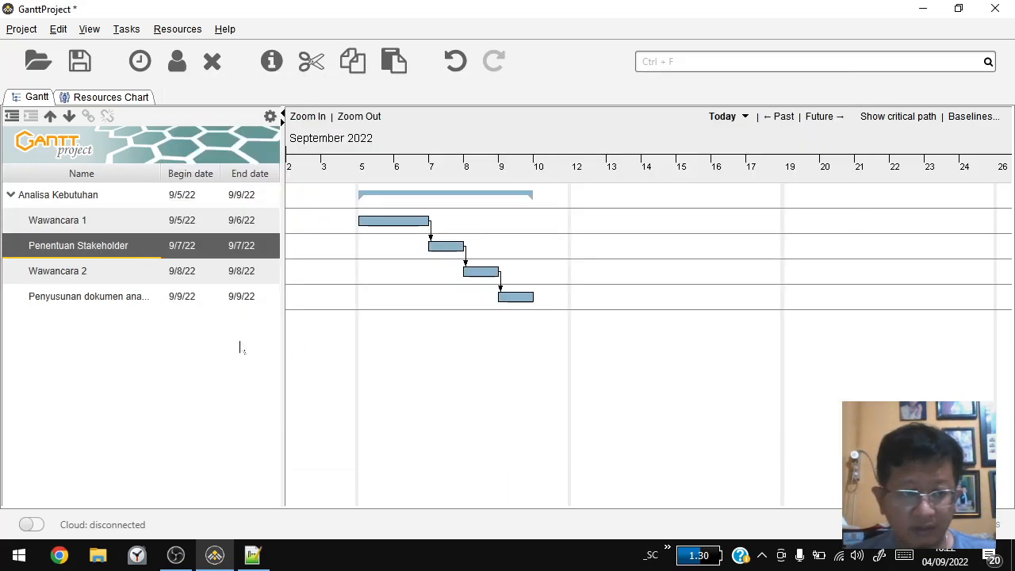
Set the duration of the Wawancara 2 task to 3 days.
left_click(86, 270)
double_click(85, 270)
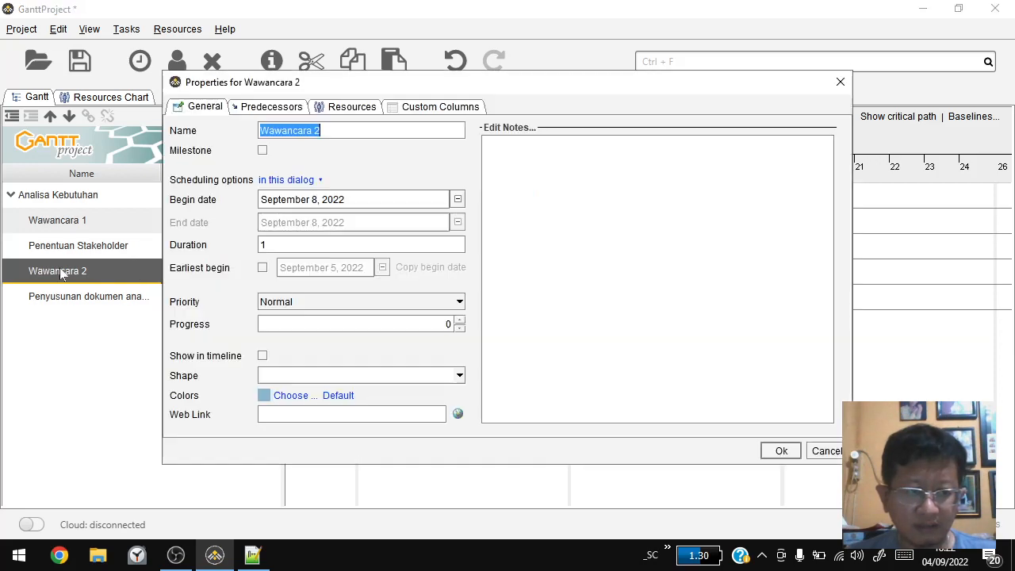
double_click(264, 245)
type("3")
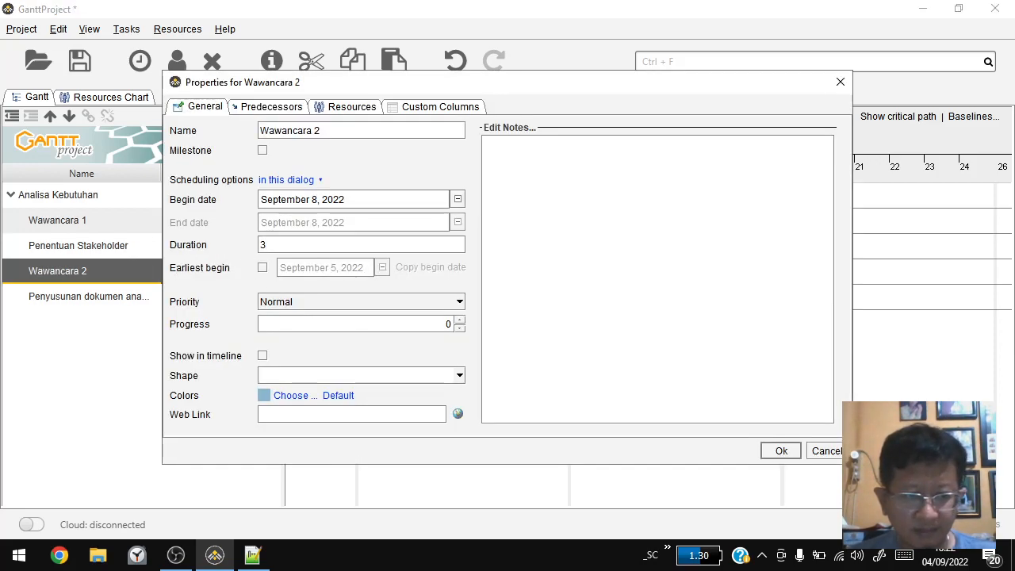
left_click(784, 453)
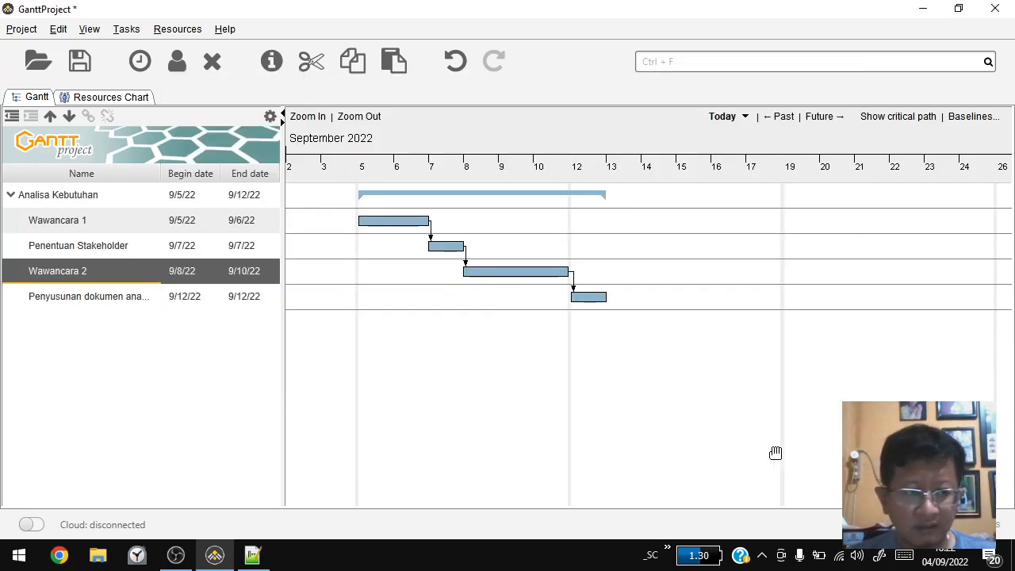
Change the Wawancara 2 predecessor link of Penyusunan dokumen analisa kebutuhan sistem to the Start-Start type.
double_click(102, 296)
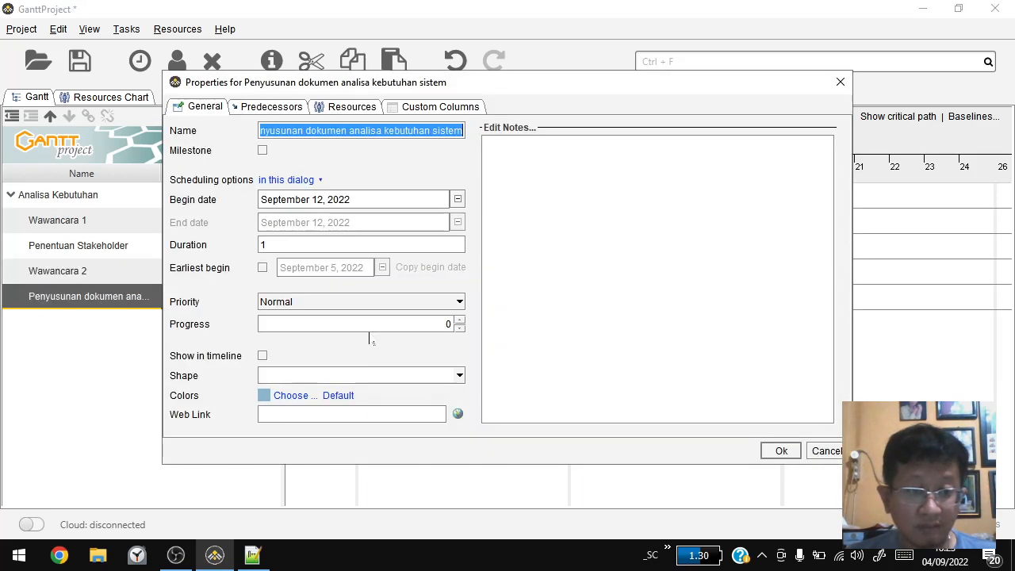
left_click(258, 108)
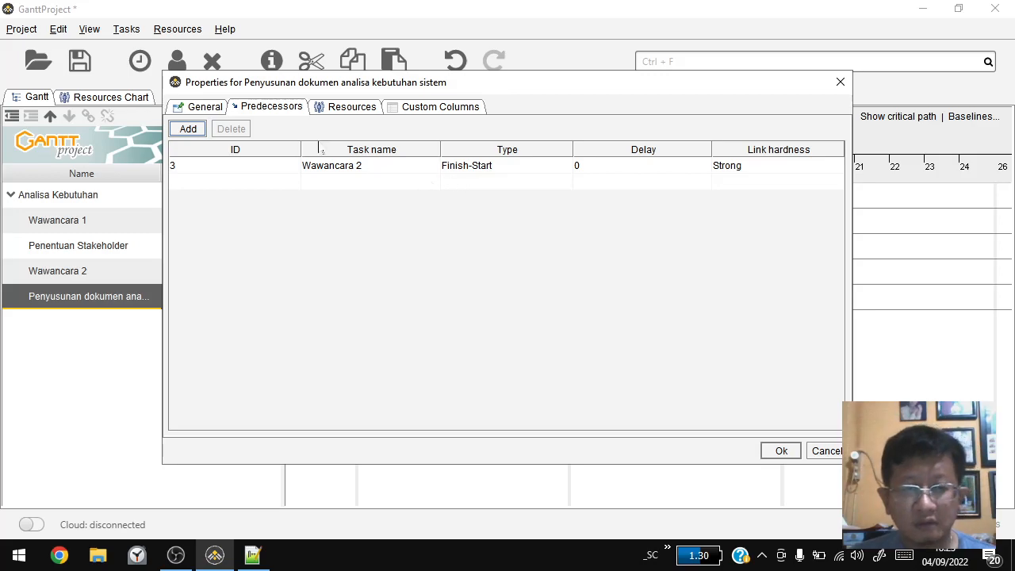
left_click(192, 108)
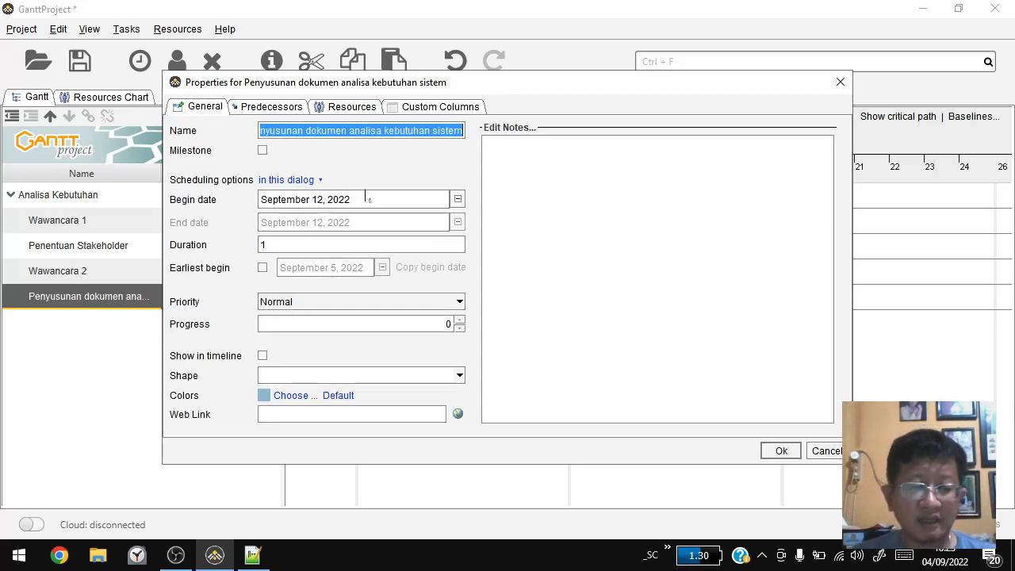
left_click(274, 109)
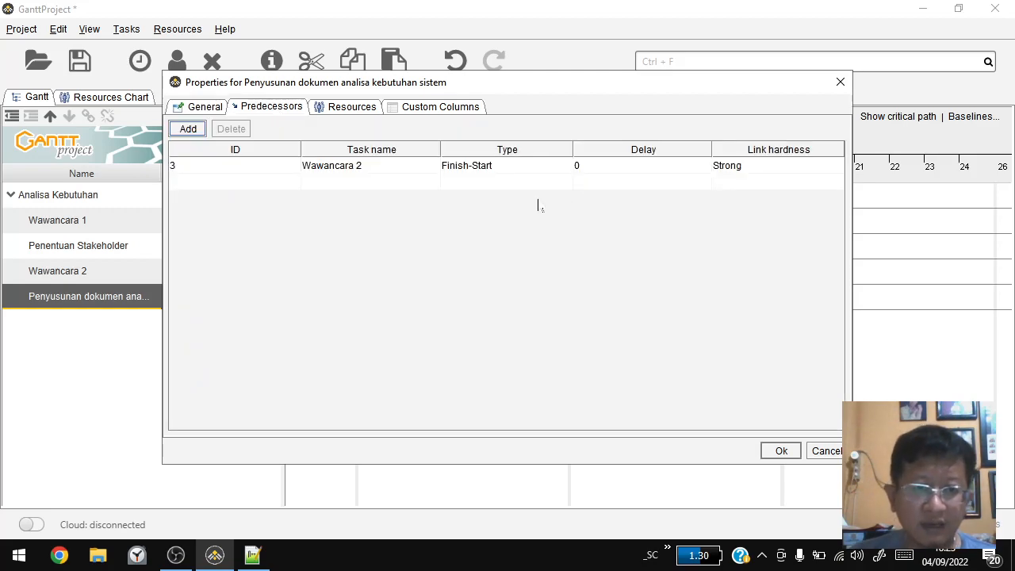
left_click(511, 170)
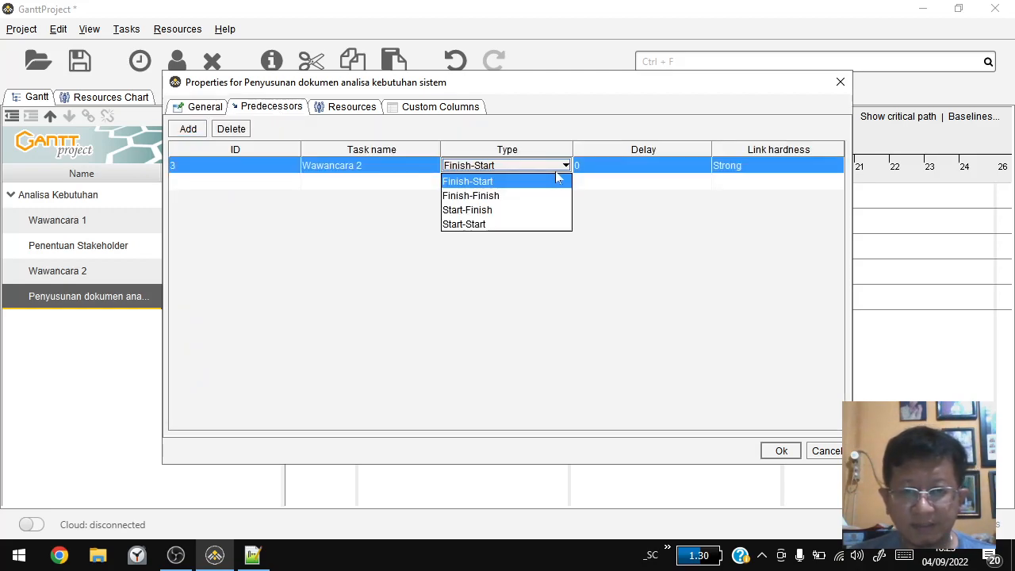
left_click(519, 224)
left_click(776, 450)
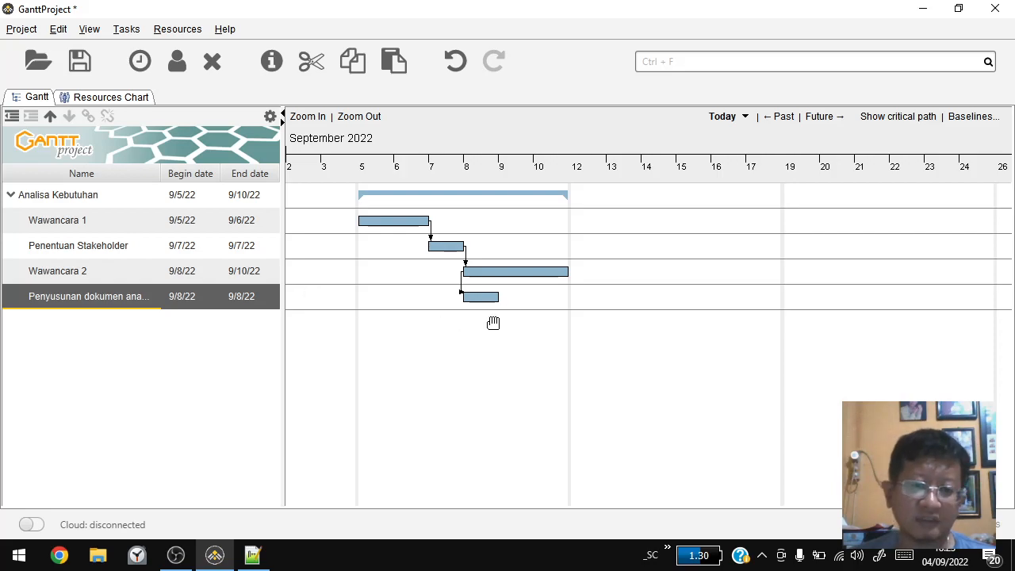
Add Penentuan Stakeholder as a second predecessor of Penyusunan dokumen analisa kebutuhan sistem with a Finish-Start link.
left_click(482, 303)
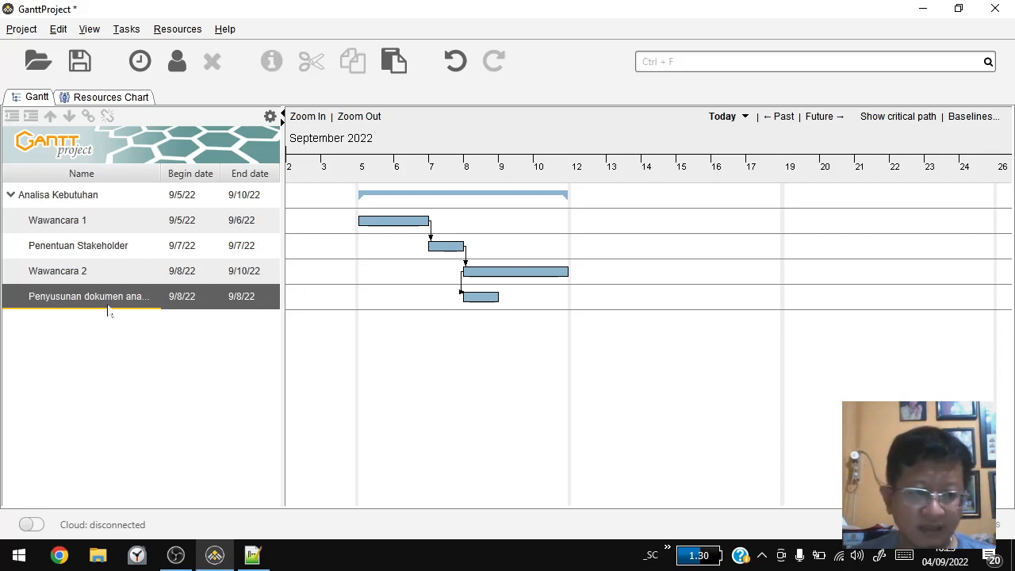
double_click(82, 300)
left_click(286, 109)
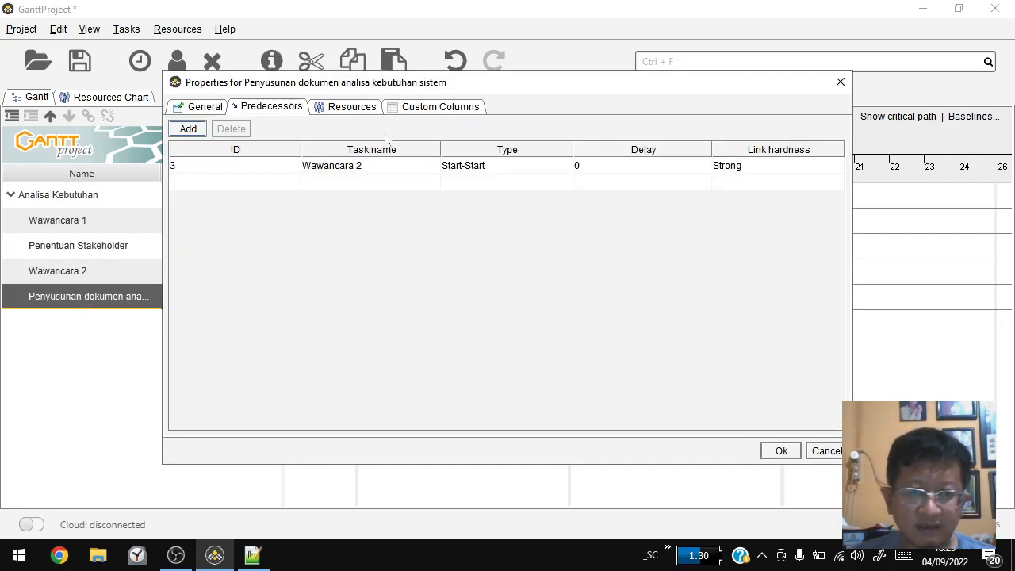
left_click(390, 166)
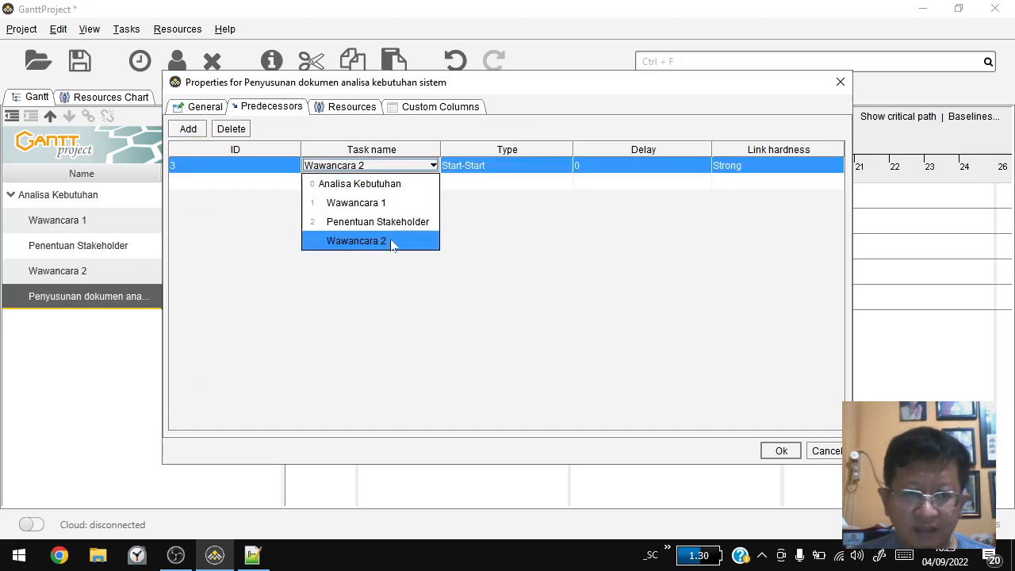
left_click(580, 312)
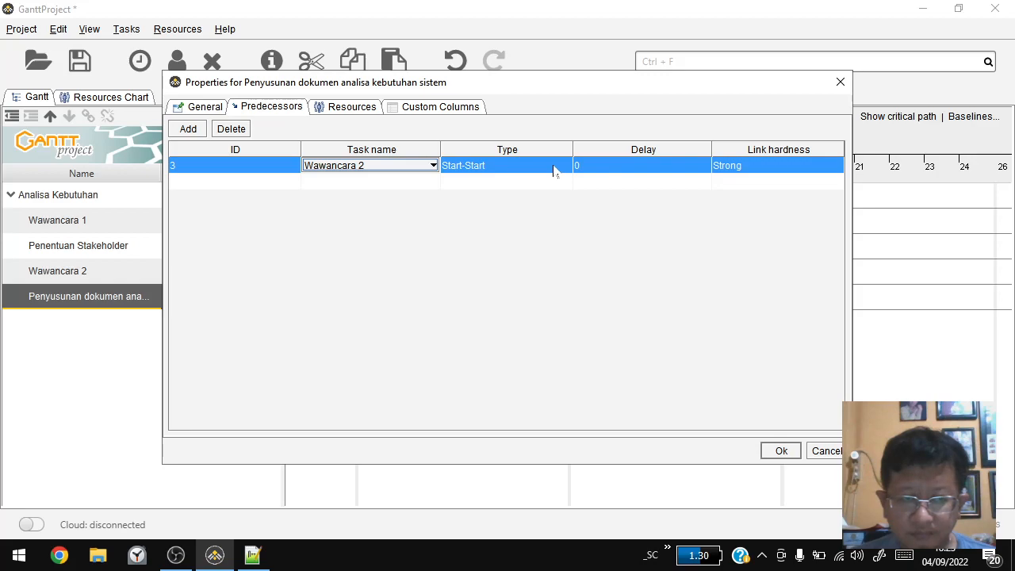
left_click(351, 184)
left_click(432, 183)
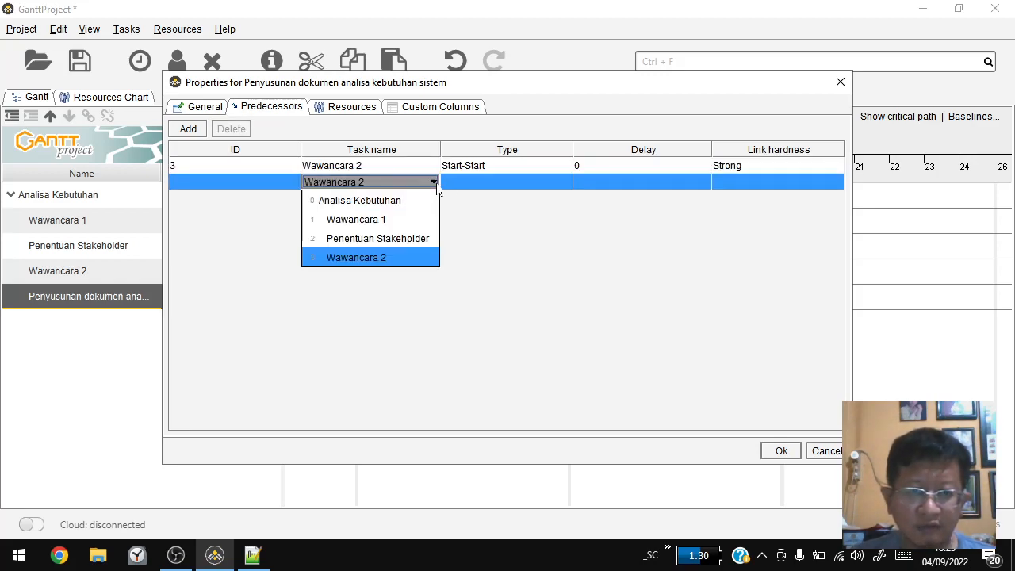
left_click(376, 238)
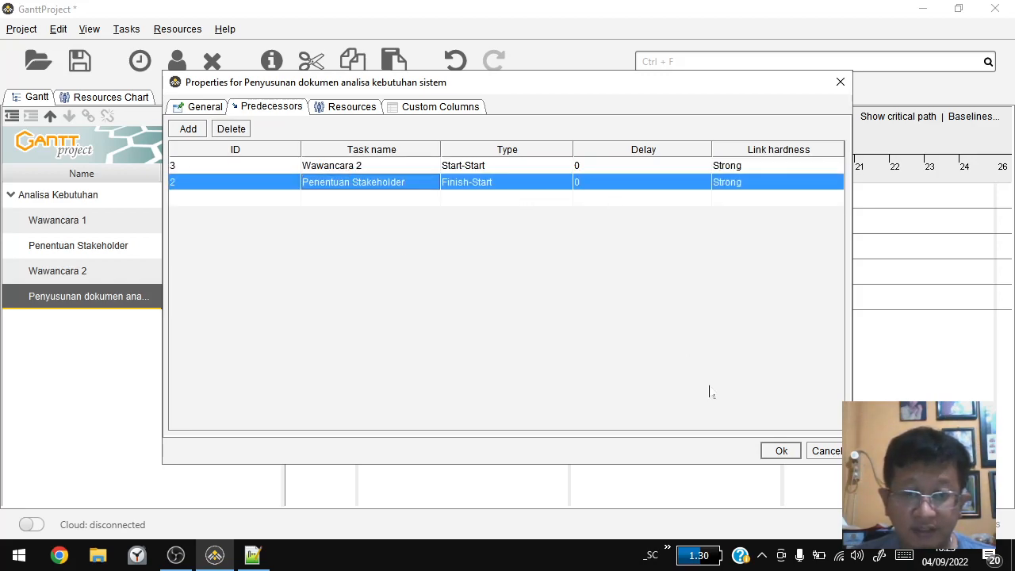
left_click(783, 451)
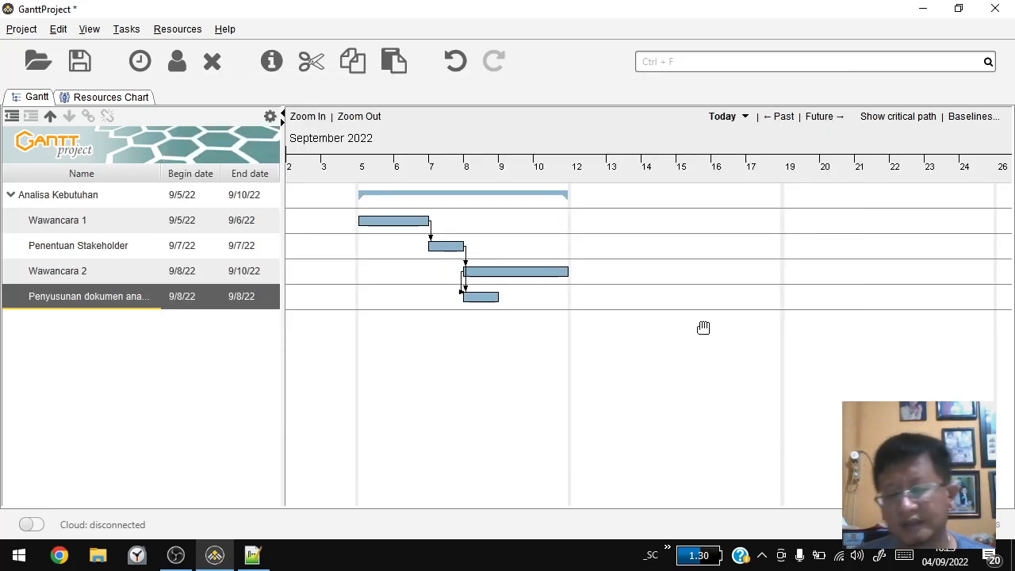
Save the project to this computer as Untitled Project 1.gan in the Documents GanttProject folder.
key("ctrl+s")
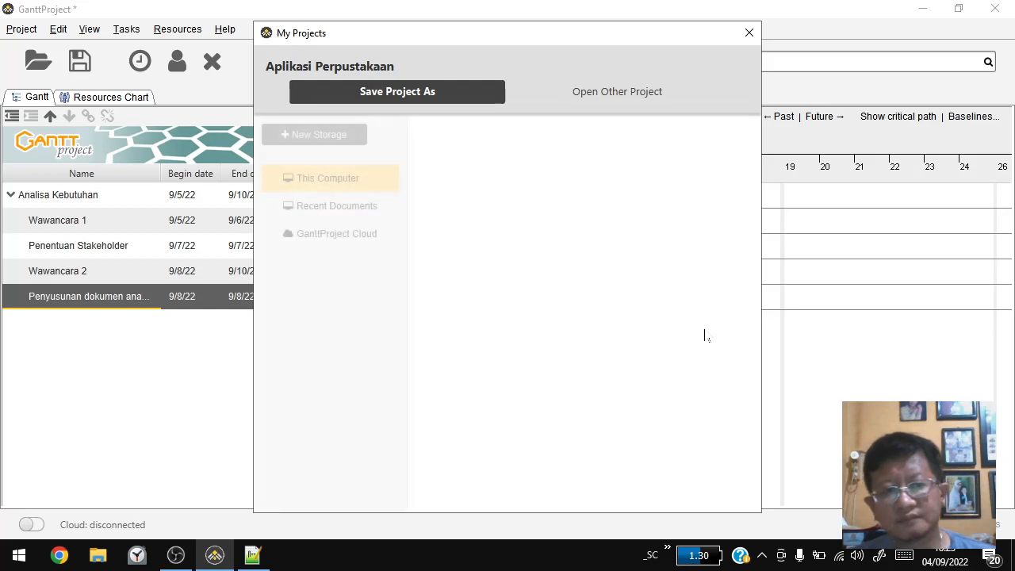
left_click(749, 33)
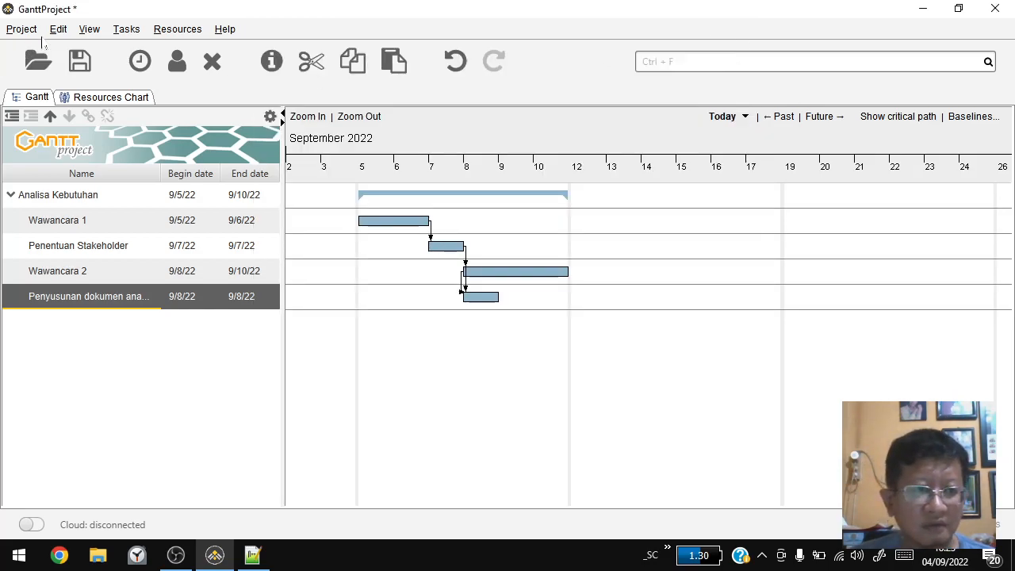
left_click(80, 62)
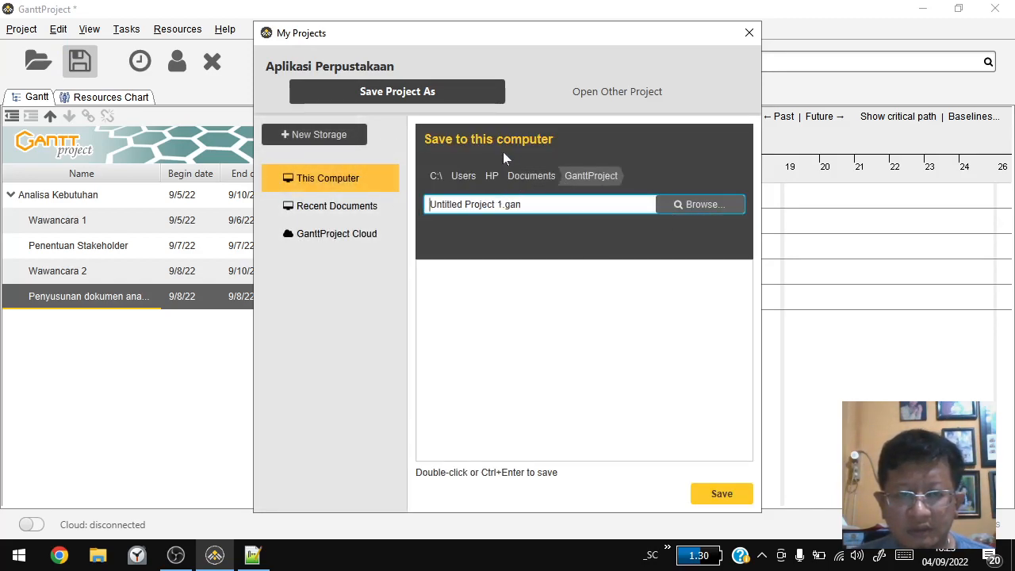
left_click(719, 492)
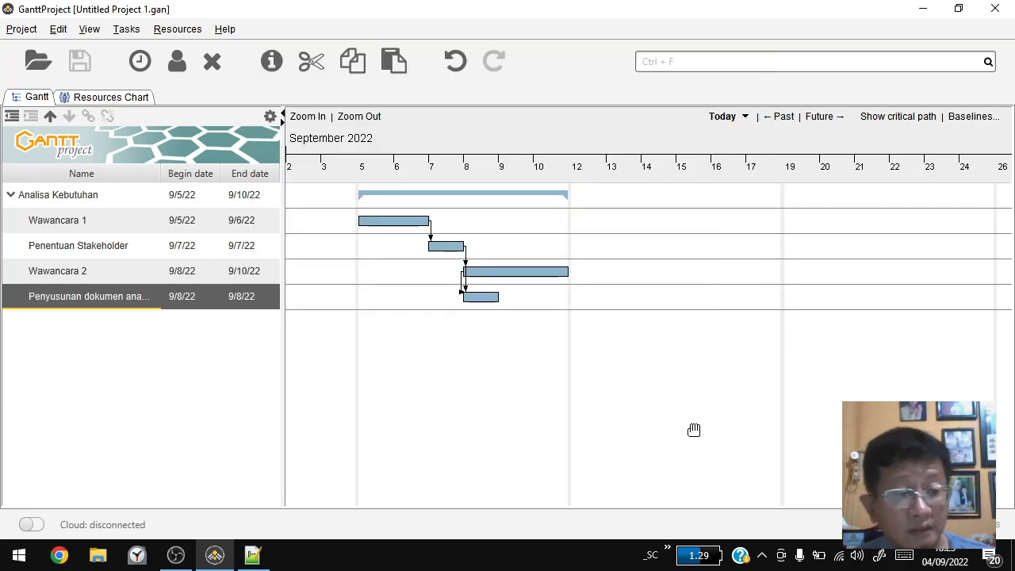
Check the resource assignments of Wawancara 1 and the project's resources chart.
double_click(60, 222)
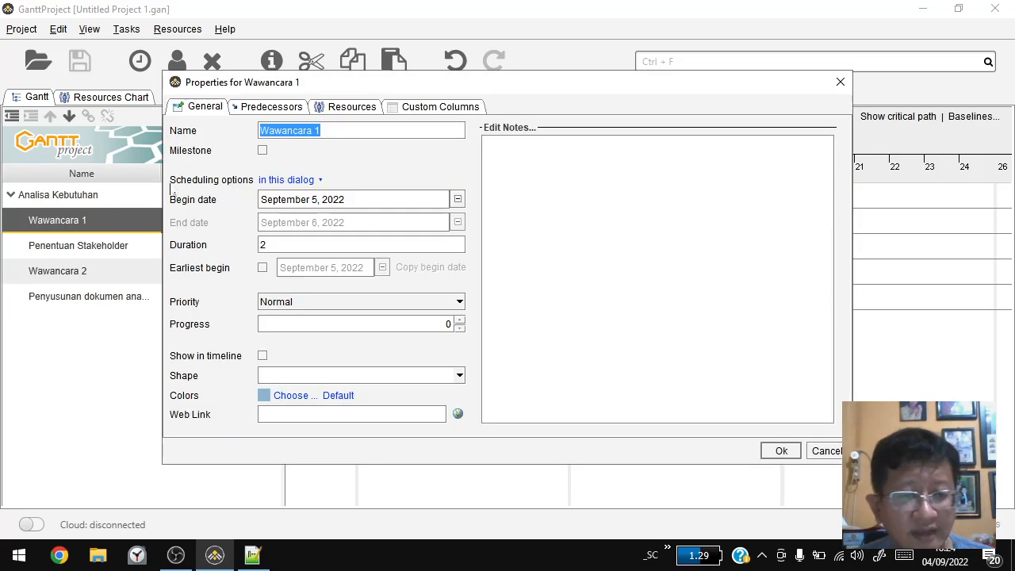
left_click(353, 110)
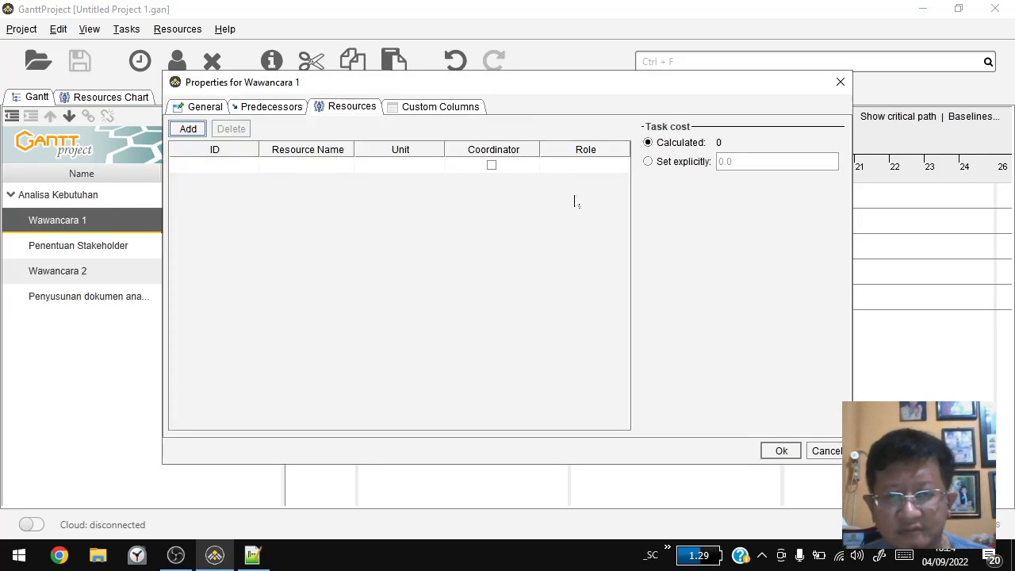
left_click(841, 82)
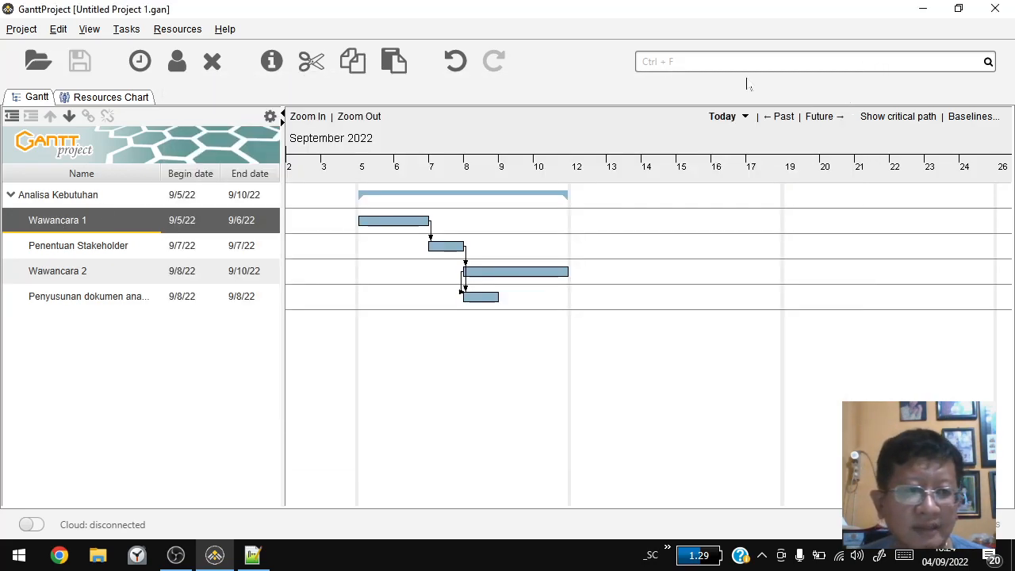
left_click(111, 97)
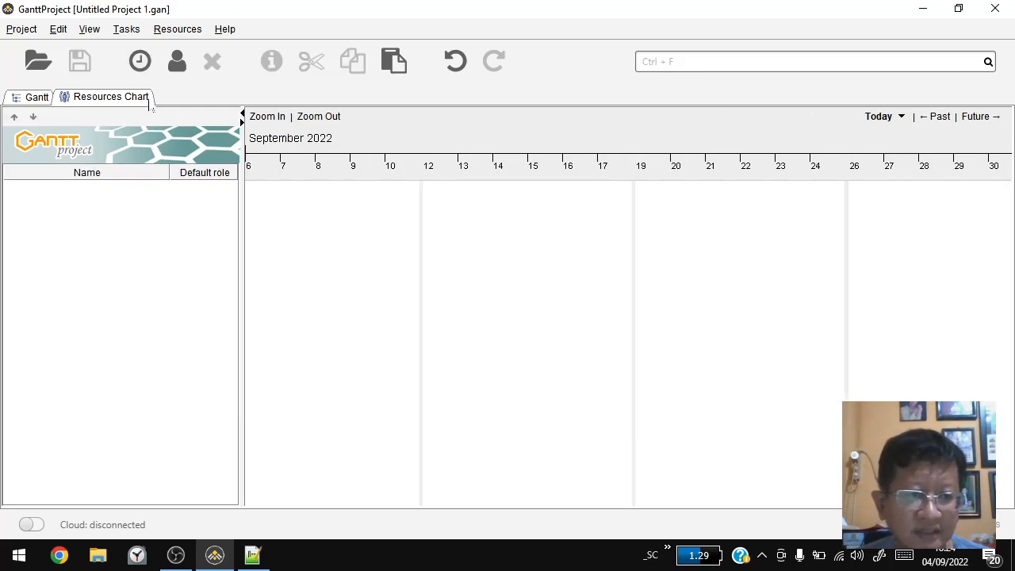
left_click(36, 97)
Create a new resource named "sistem analisa" with a standard rate of 200000.
left_click(177, 29)
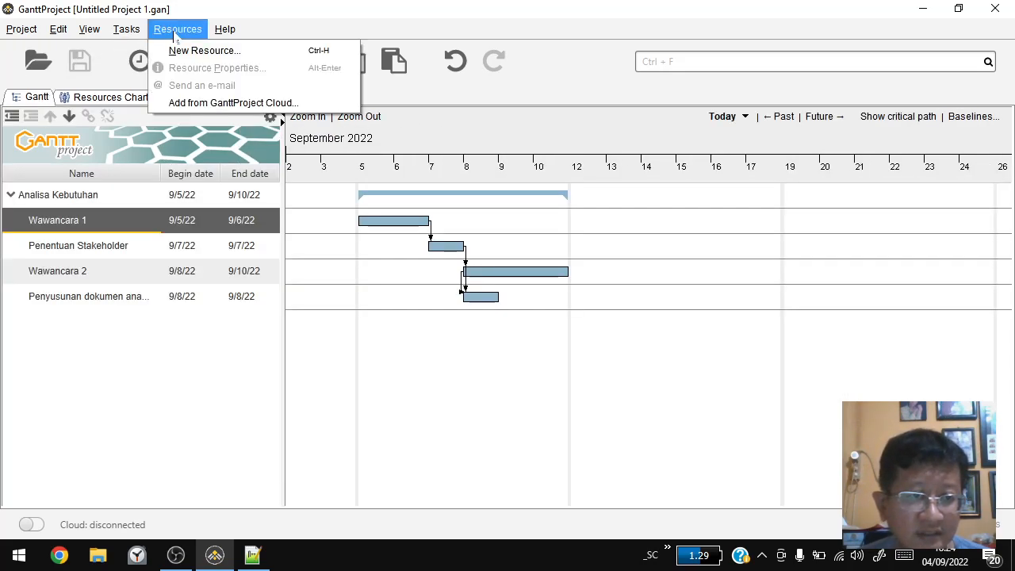
left_click(215, 48)
type("sistem analisa")
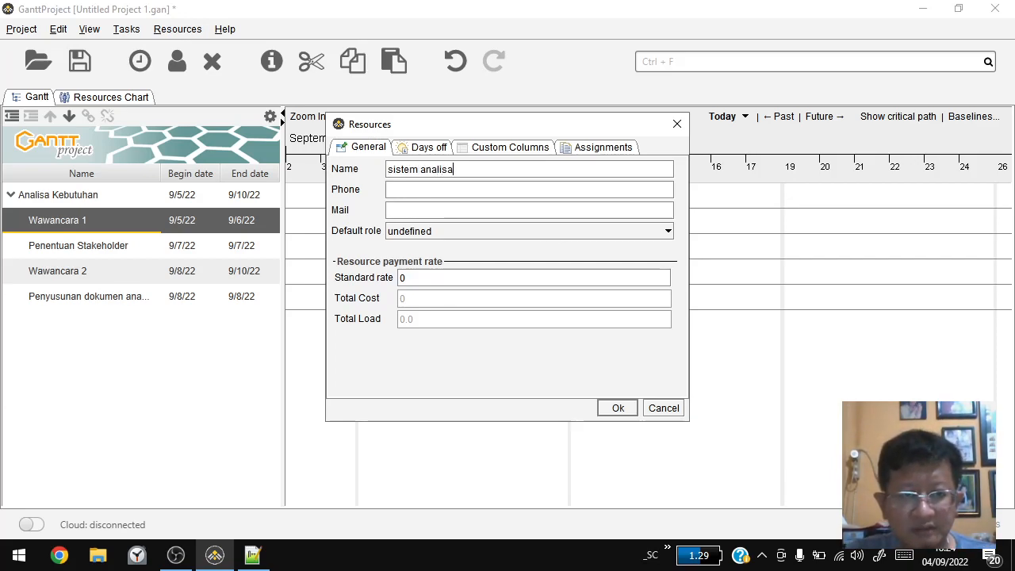
left_click_drag(416, 278, 314, 261)
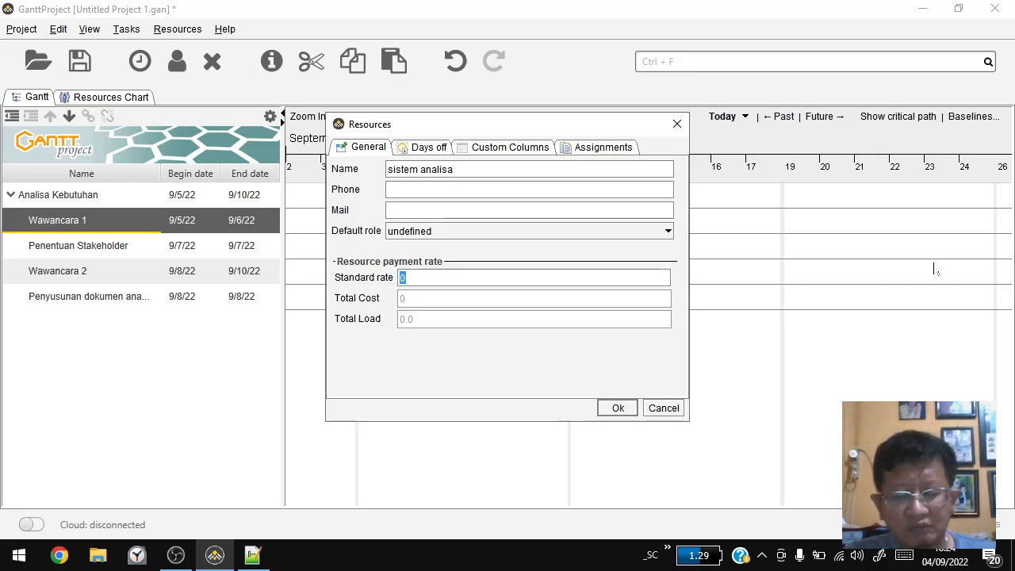
type("200000")
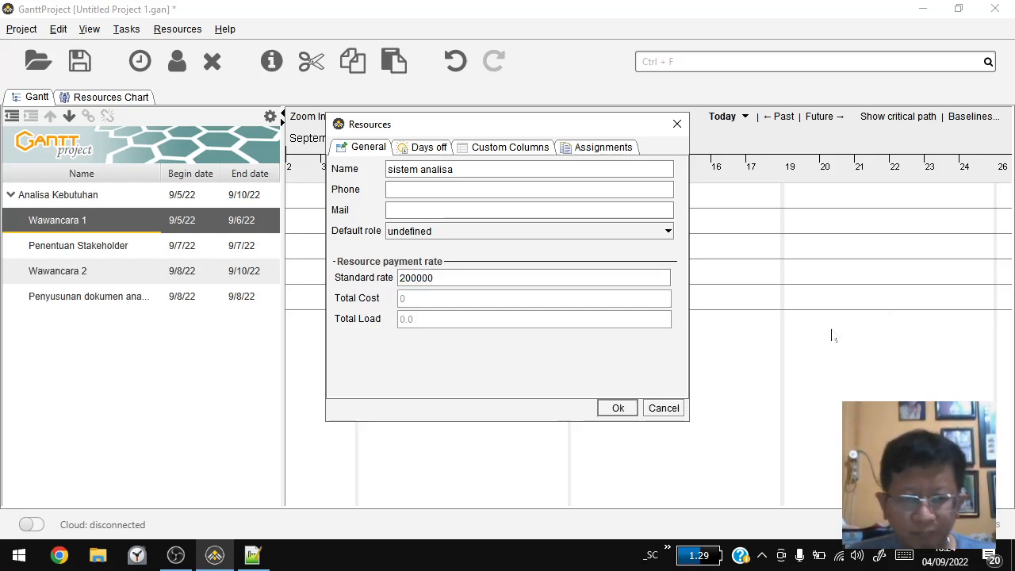
left_click(630, 409)
Start a new project resource and name it Technical Writer.
left_click(177, 30)
left_click(177, 49)
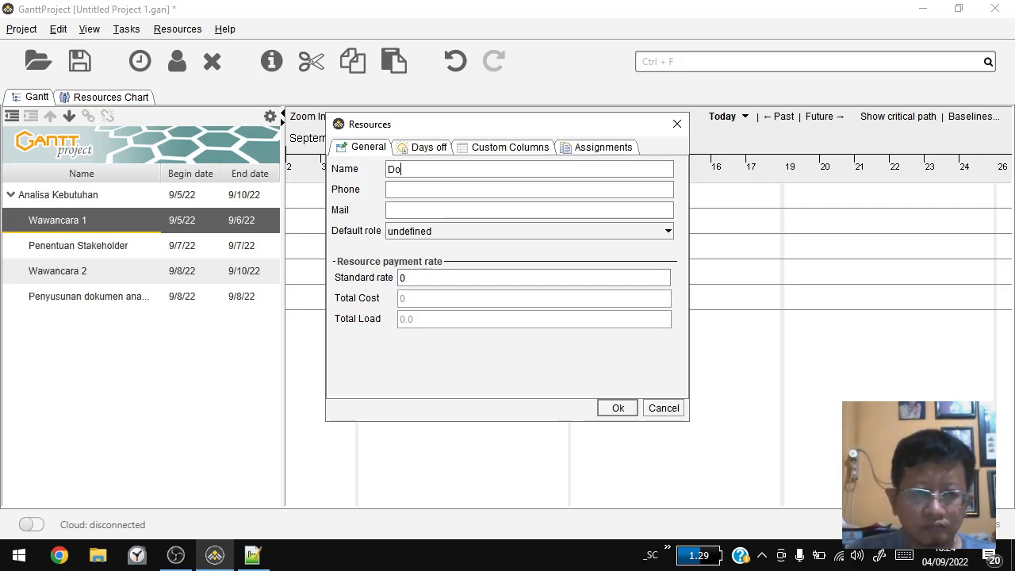
key("BackSpace")
key("BackSpace")
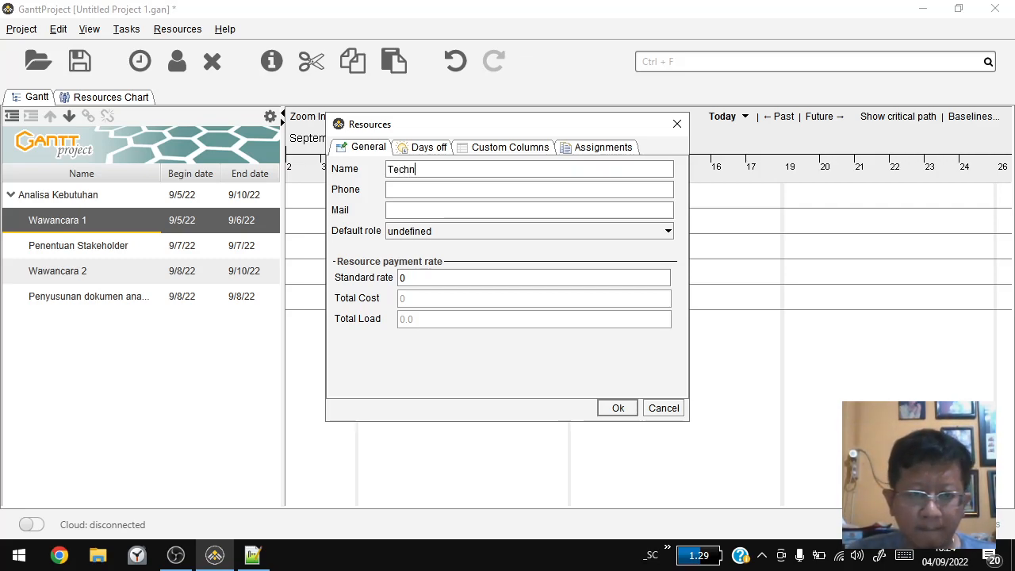
type("Technical Writer")
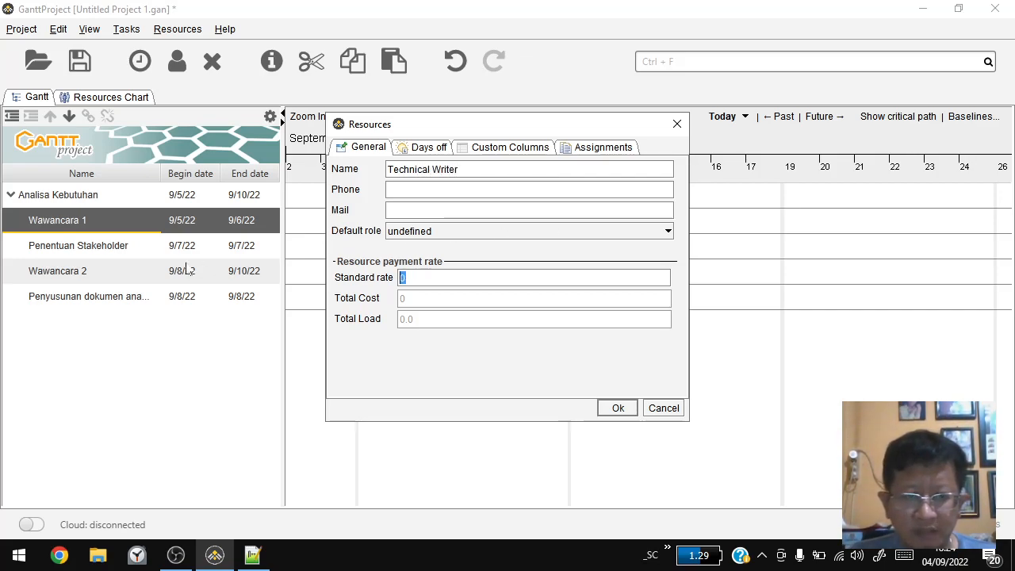
Set the Technical Writer resource's standard rate to 125000 and save the resource.
type("150")
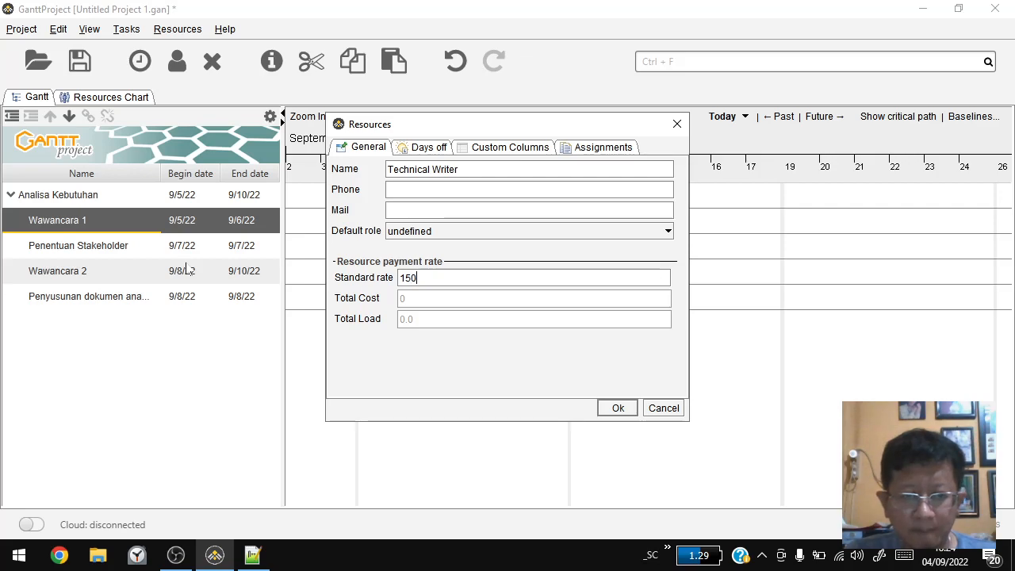
key("BackSpace")
key("BackSpace")
type("0000")
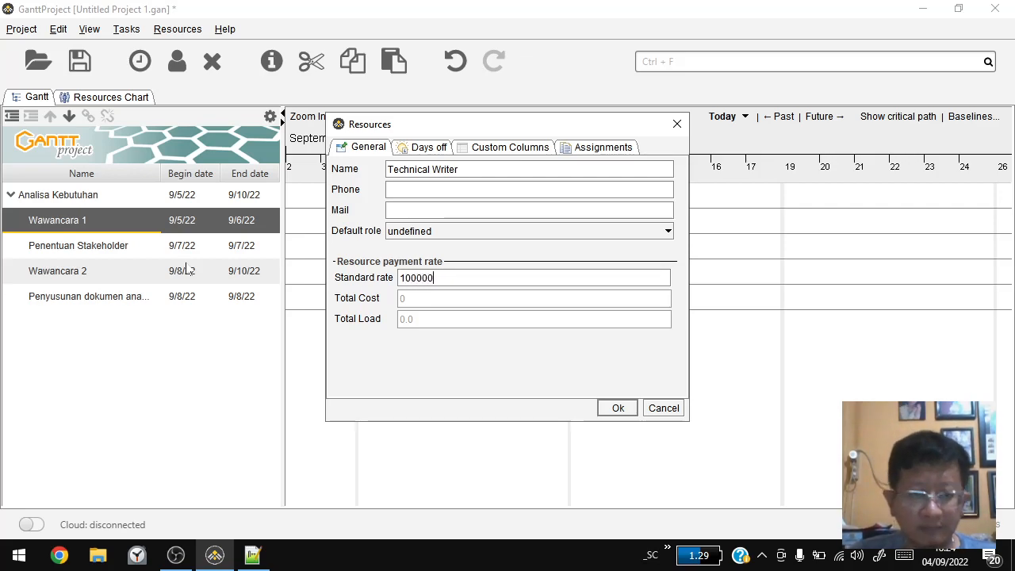
key("BackSpace")
key("BackSpace")
key("BackSpace")
key("BackSpace")
type("25000")
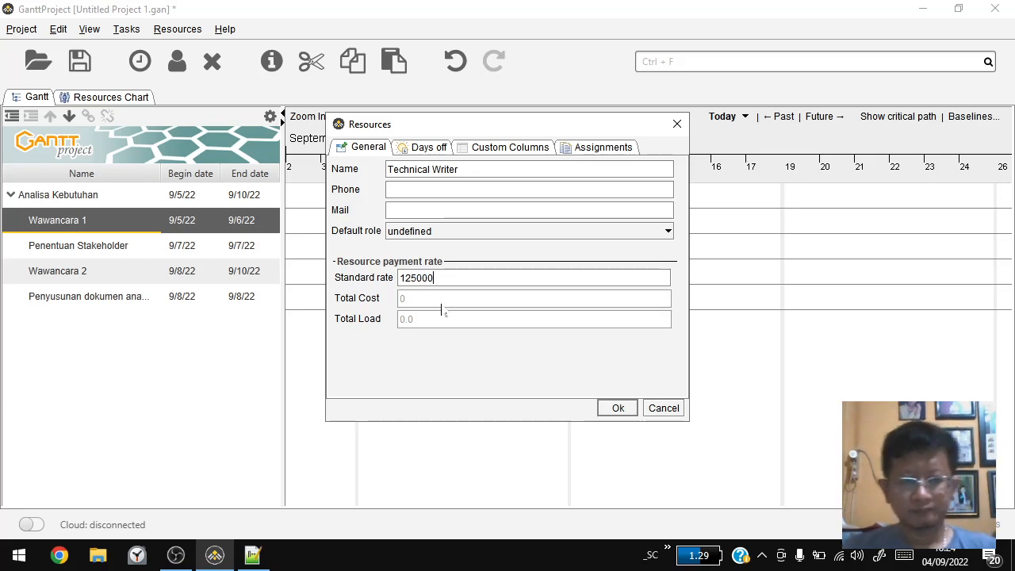
left_click(618, 408)
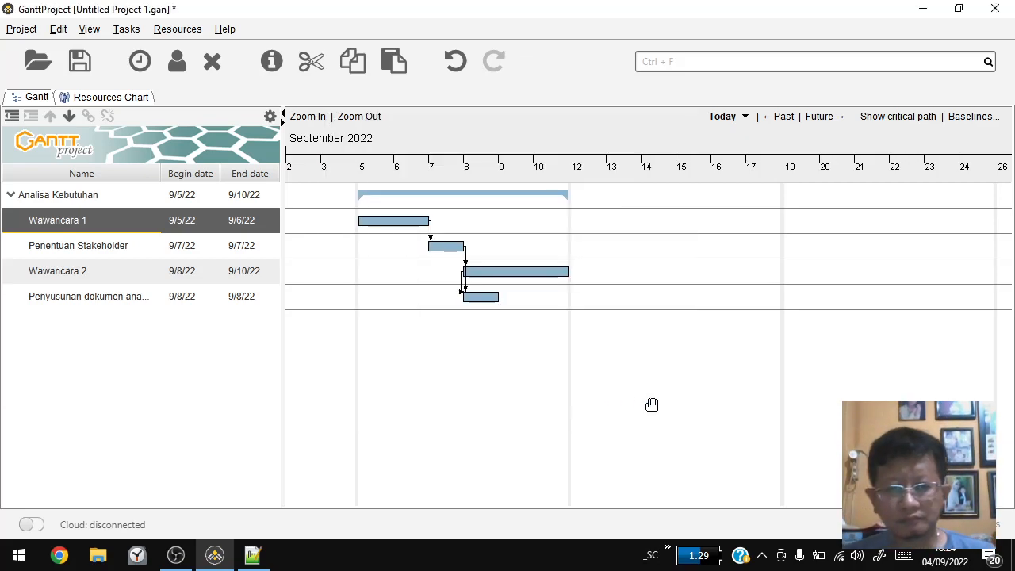
Assign the sistem analisa resource to the Wawancara 1 task.
double_click(398, 230)
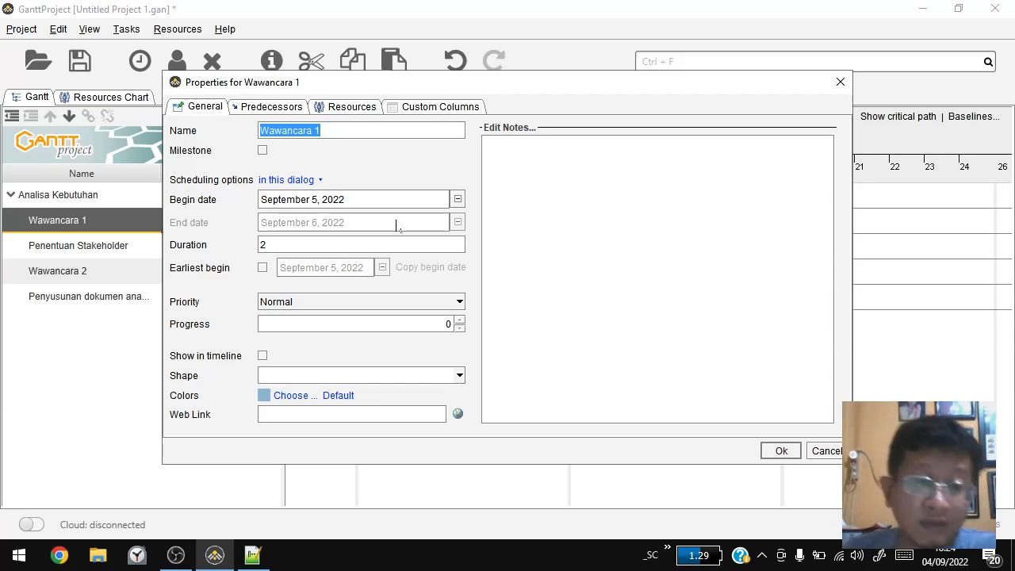
left_click(353, 108)
left_click(292, 167)
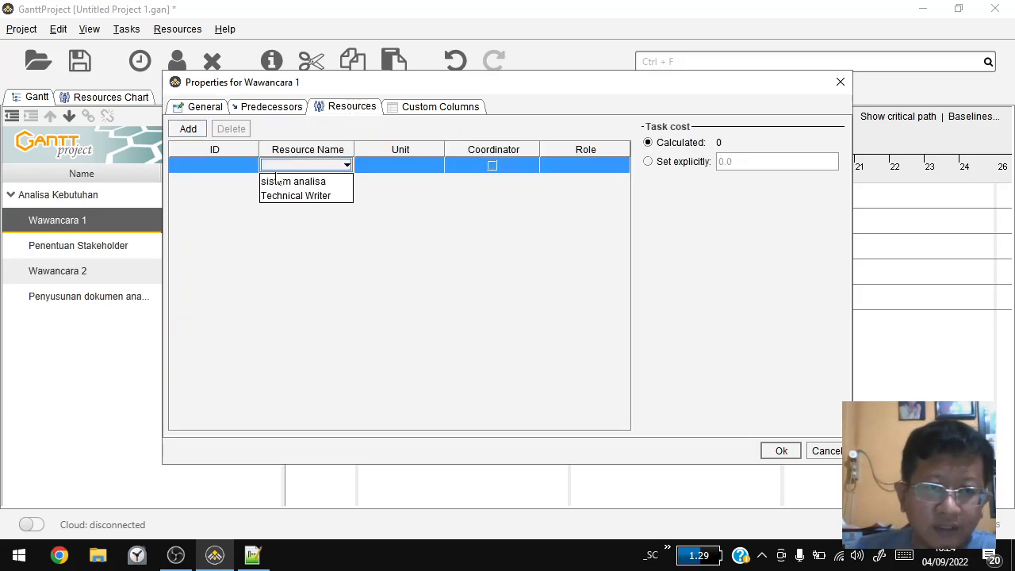
left_click(294, 181)
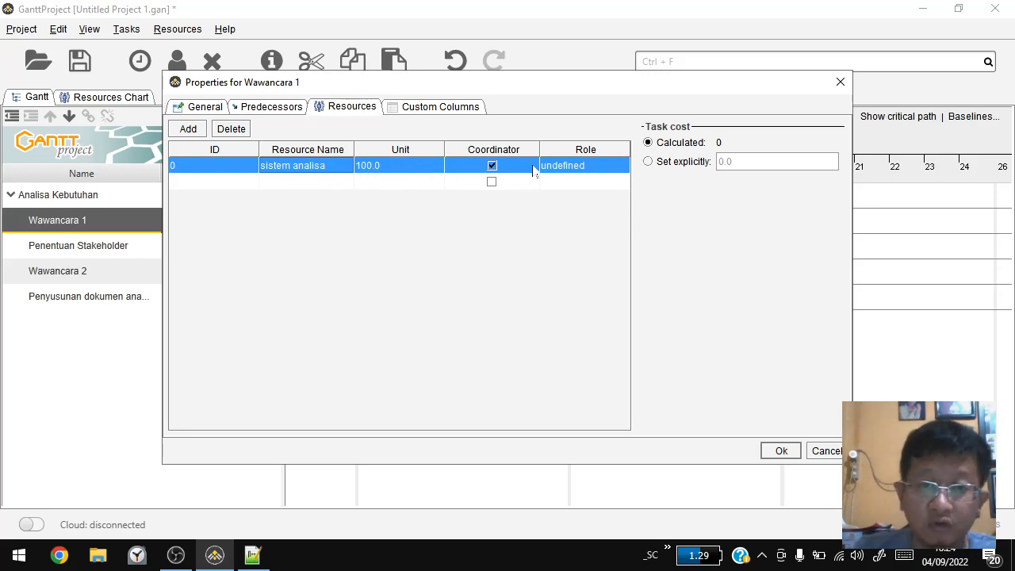
Add Technical Writer as a second resource of Wawancara 1 and check both allocations in the resources chart.
left_click(181, 127)
left_click(347, 181)
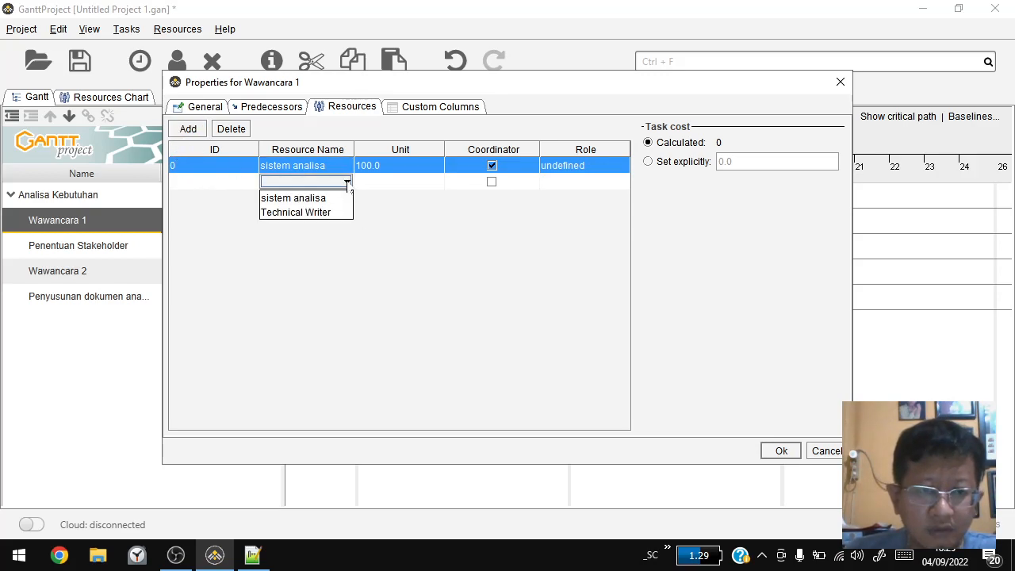
left_click(322, 212)
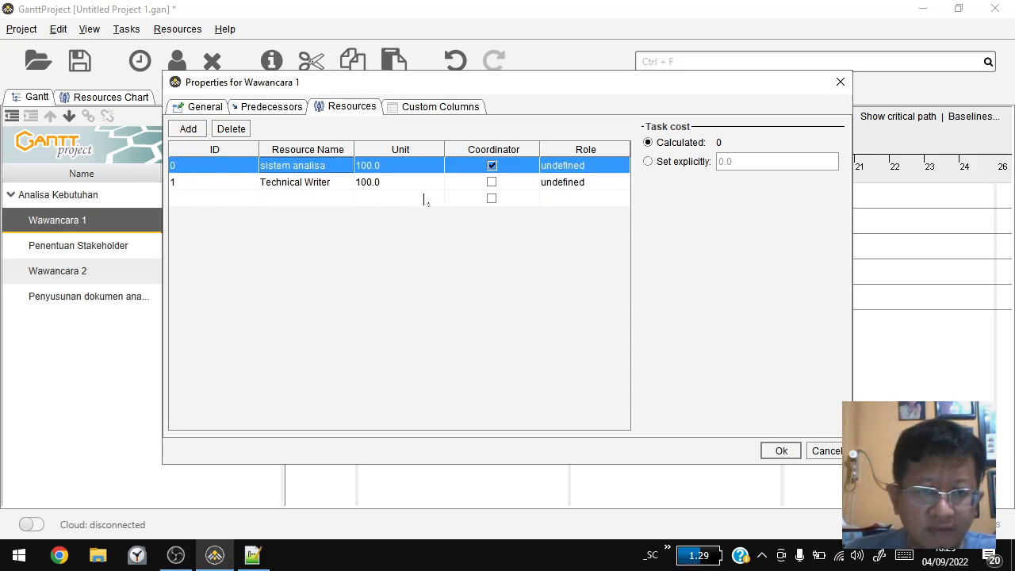
left_click(382, 188)
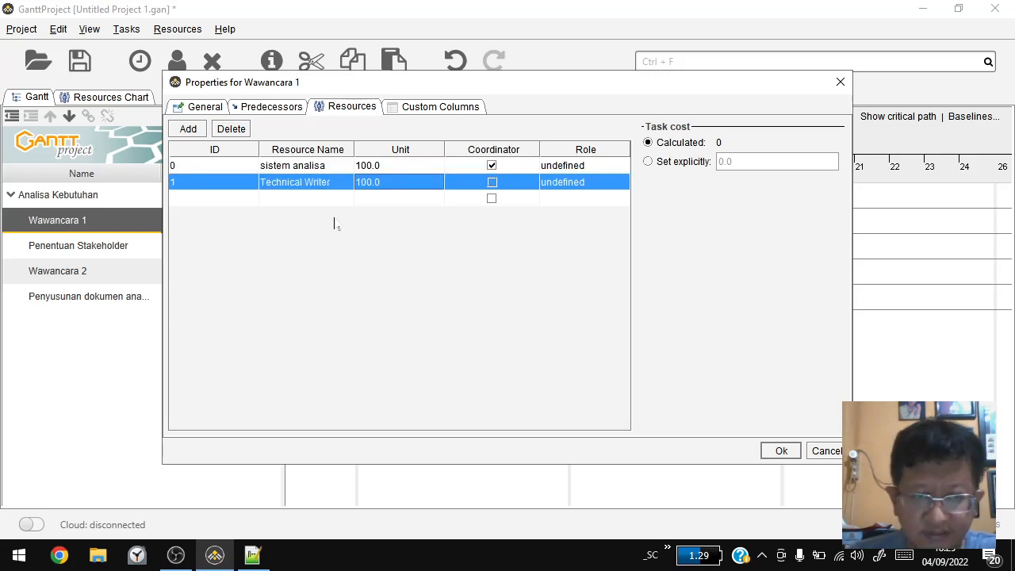
left_click(372, 172)
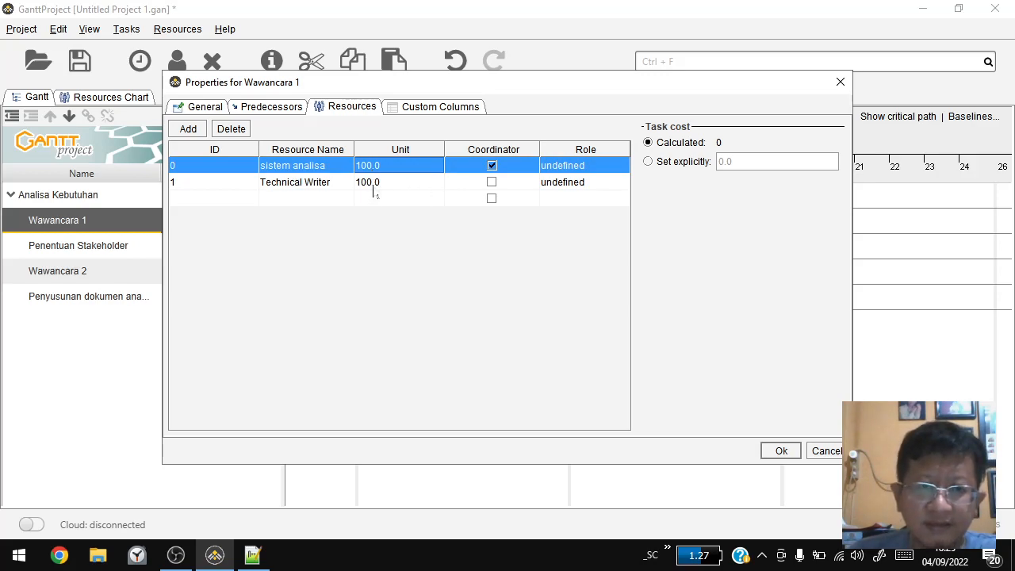
left_click(374, 189)
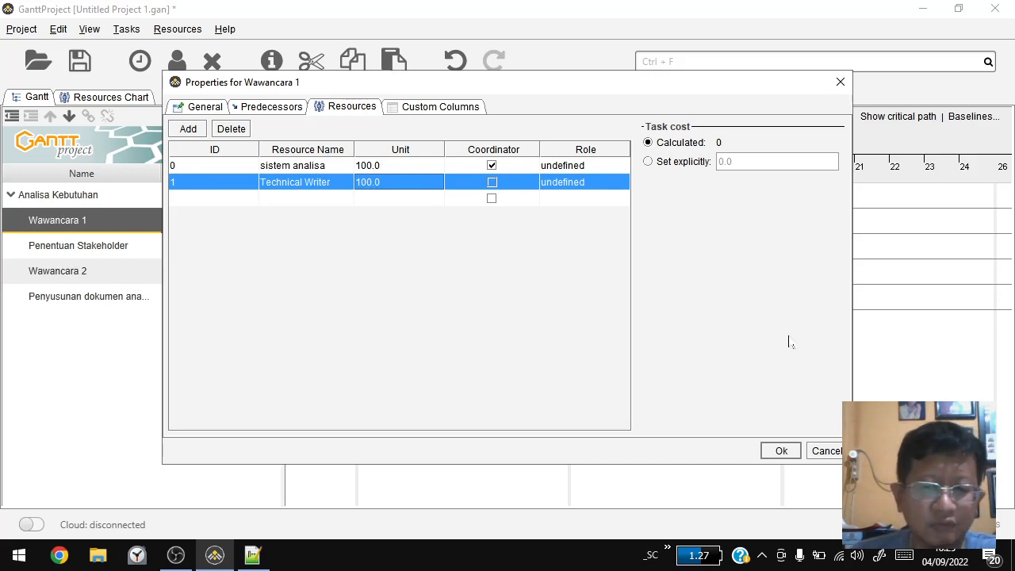
left_click(779, 450)
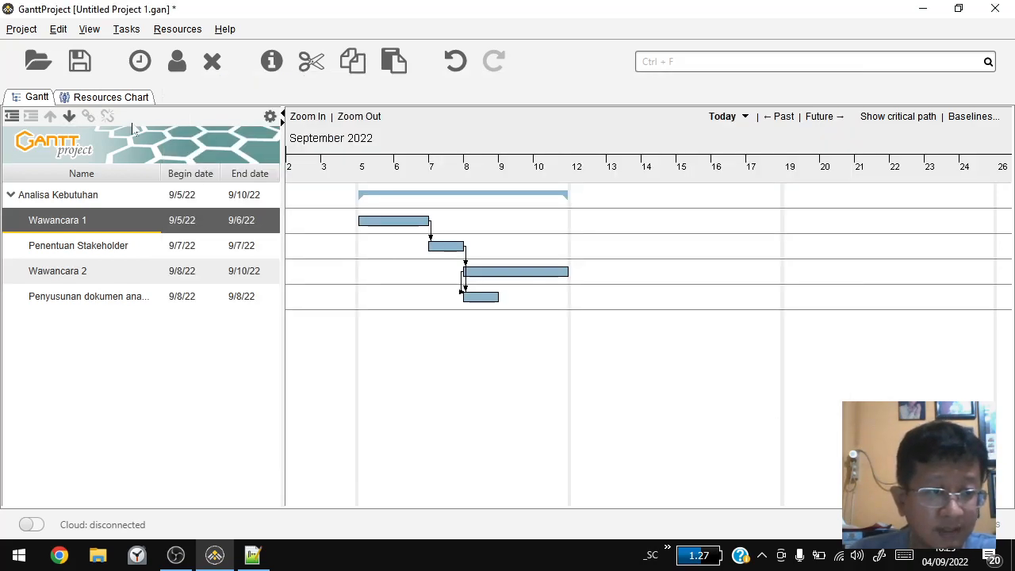
left_click(104, 99)
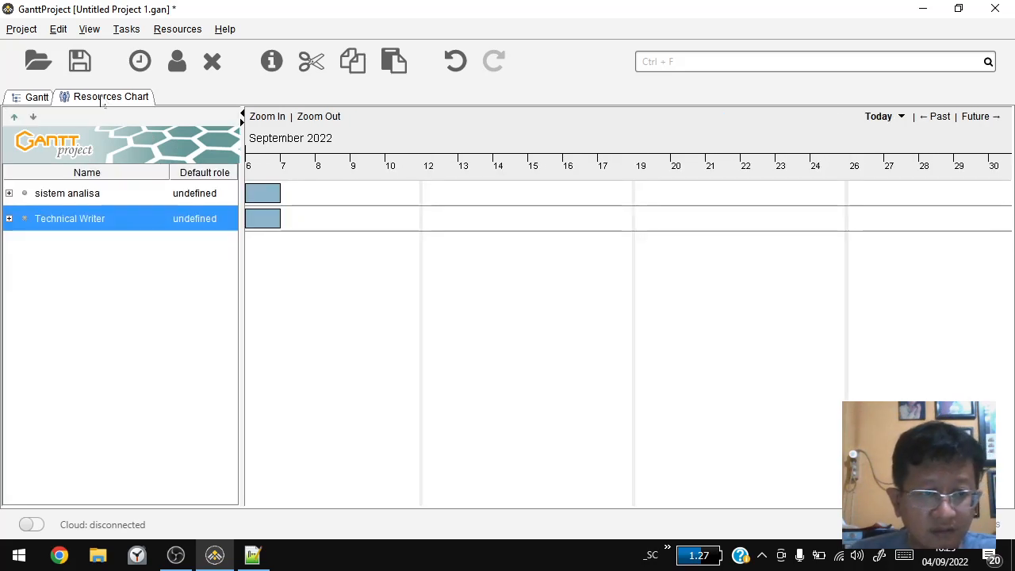
left_click(29, 98)
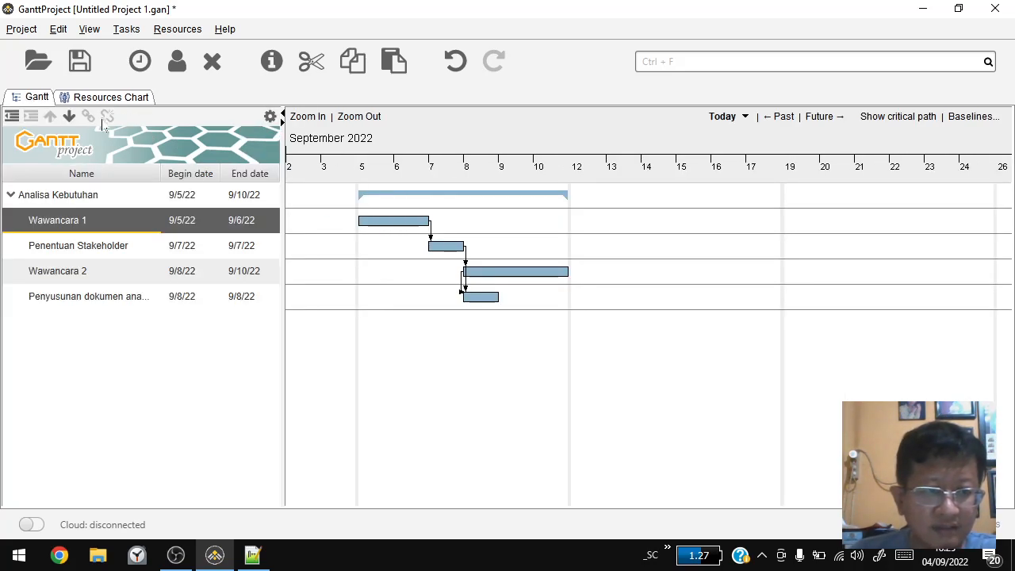
left_click(106, 98)
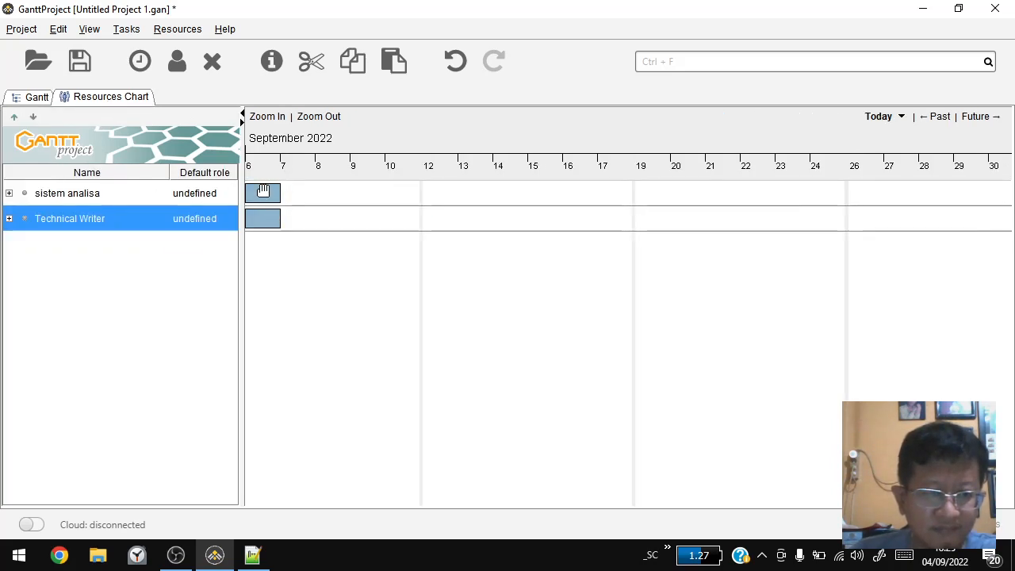
left_click(29, 98)
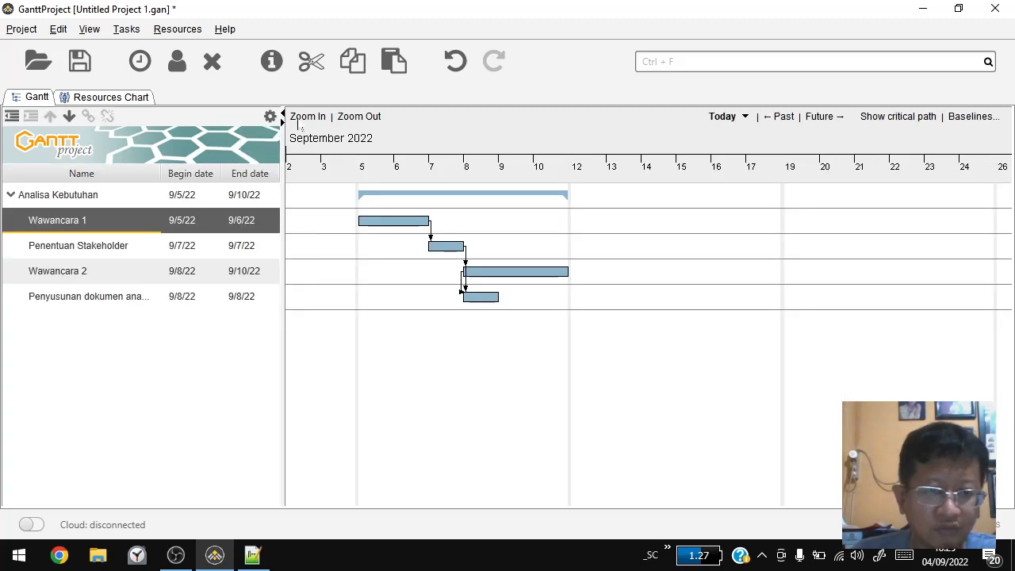
Assign the sistem analisa resource to the Penentuan Stakeholder task.
left_click(451, 251)
double_click(451, 251)
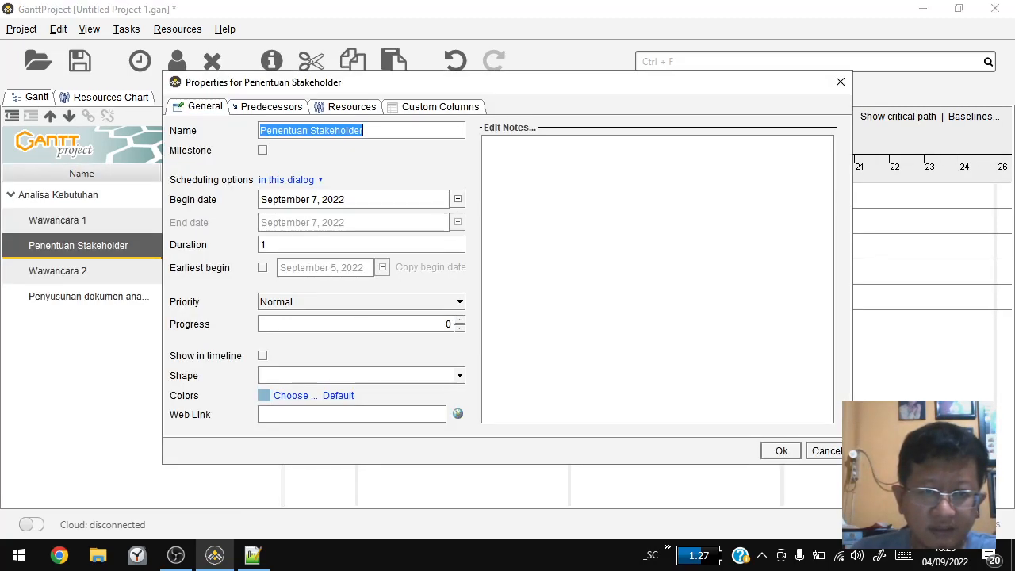
left_click(353, 107)
left_click(196, 131)
left_click(344, 165)
left_click(333, 183)
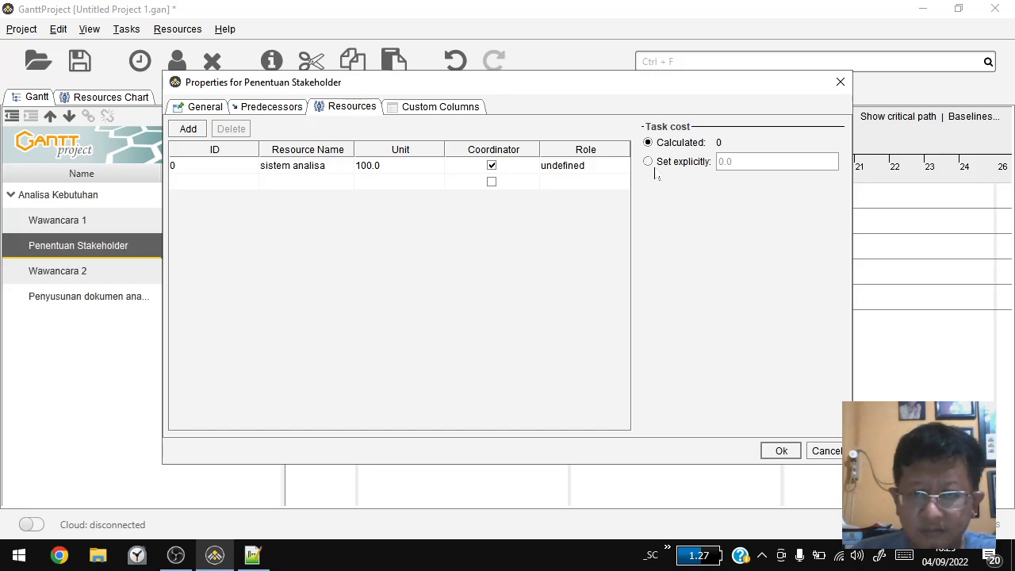
left_click(779, 451)
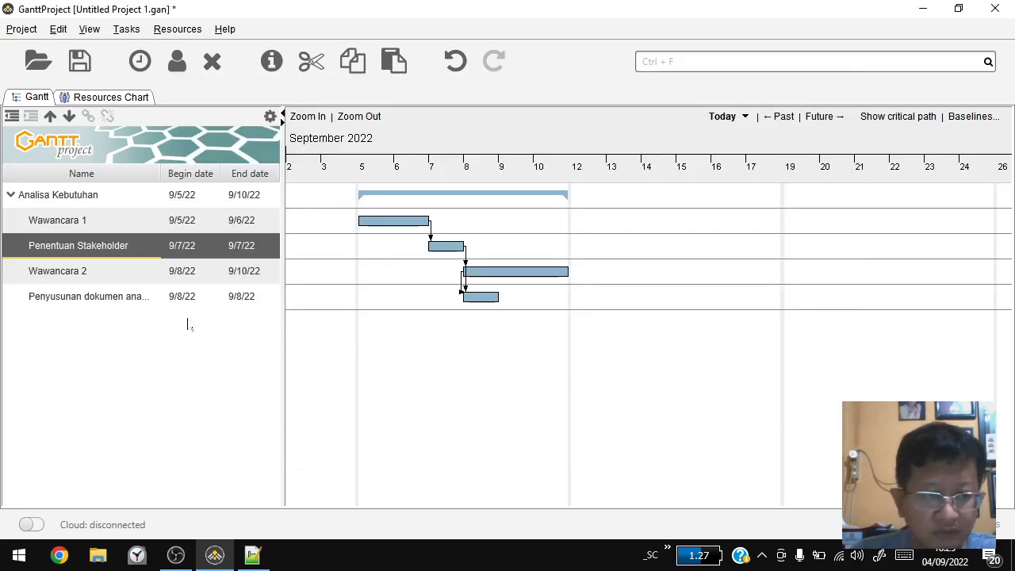
Add sistem analisa and Technical Writer as resources of the Wawancara 2 task.
double_click(70, 276)
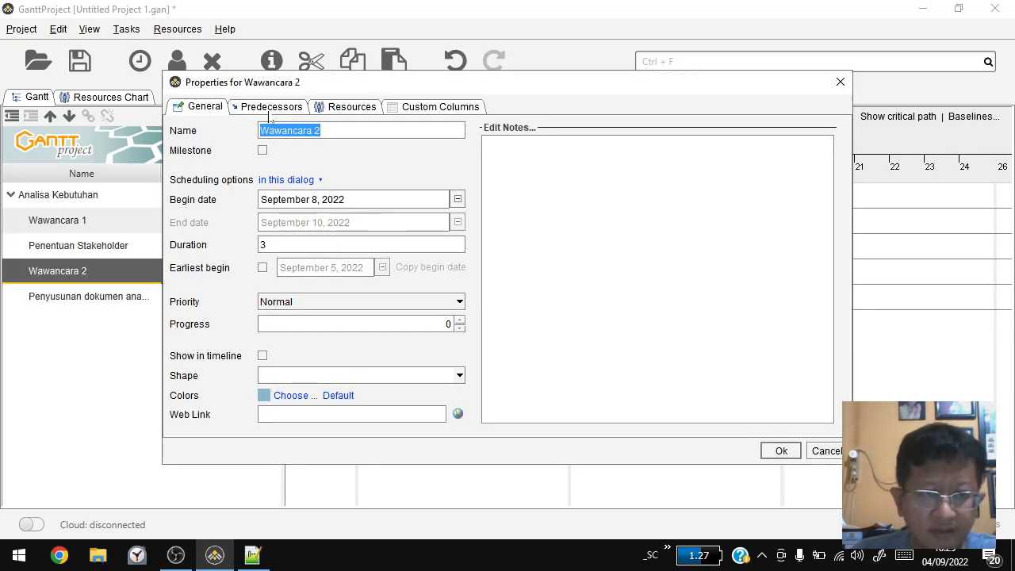
left_click(297, 108)
left_click(347, 108)
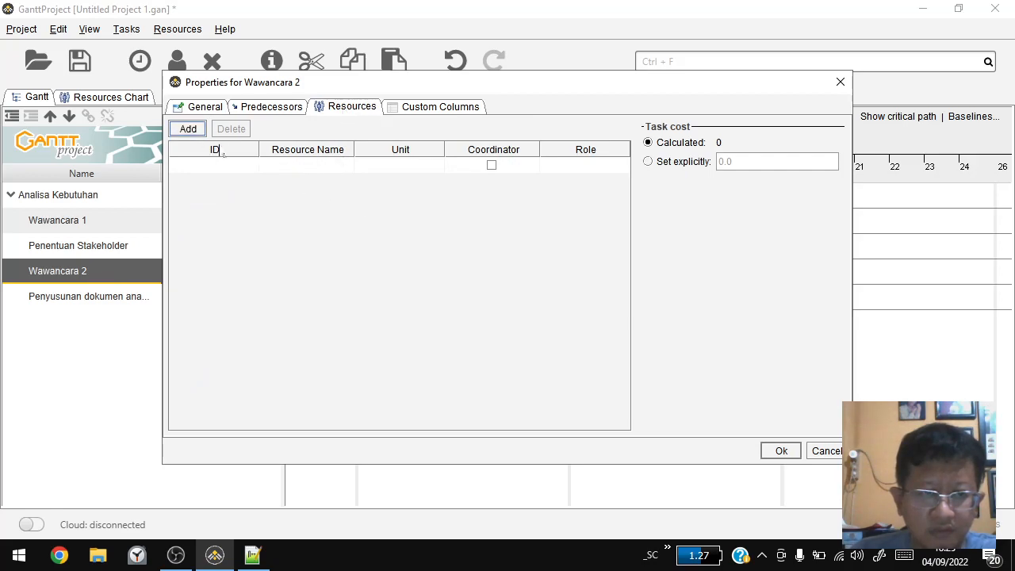
left_click(190, 131)
left_click(336, 165)
left_click(327, 176)
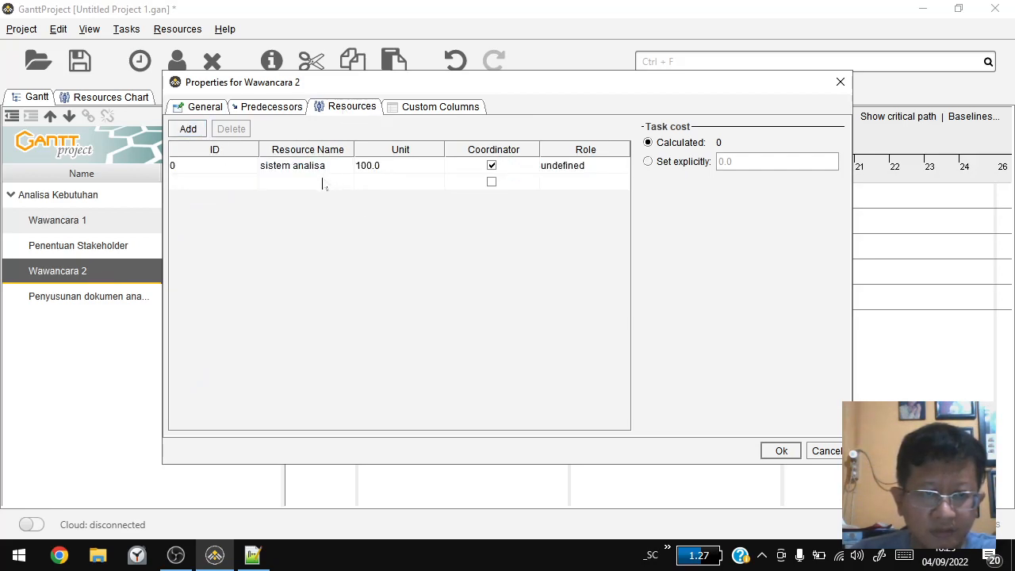
left_click(341, 182)
left_click(334, 212)
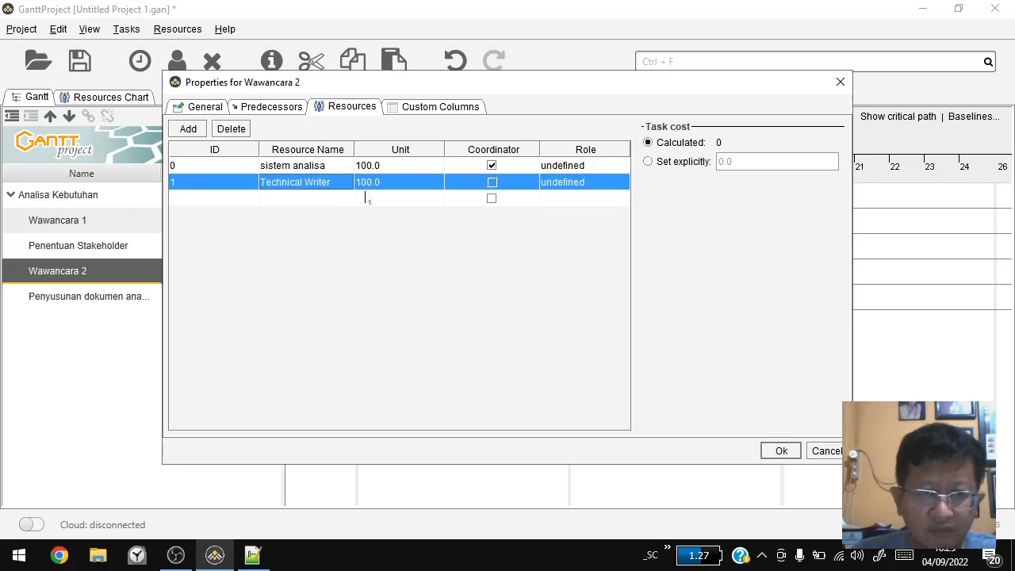
Set the Wawancara 2 roles to project manager for sistem analisa and doc writer for Technical Writer.
left_click(588, 164)
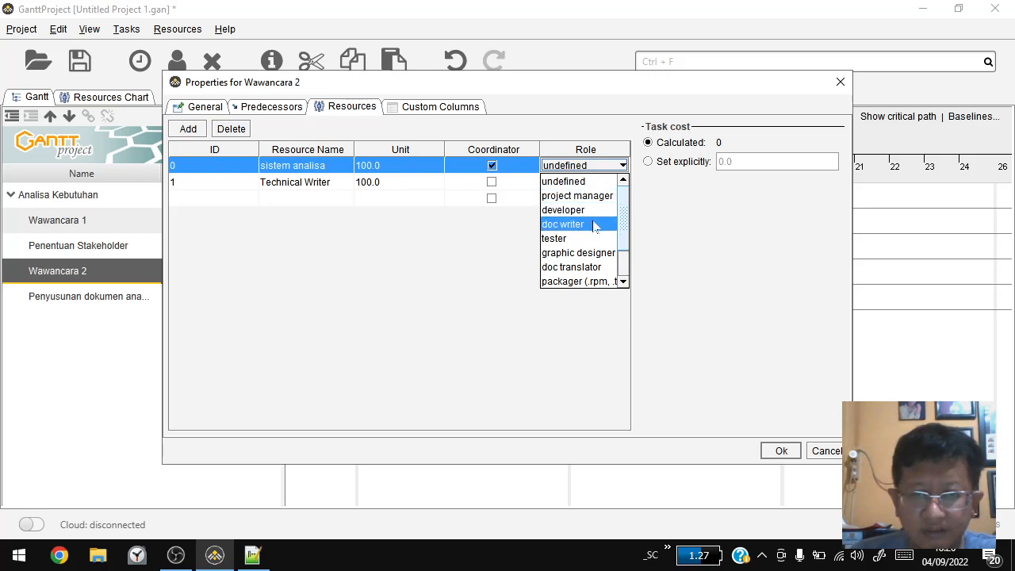
left_click(593, 200)
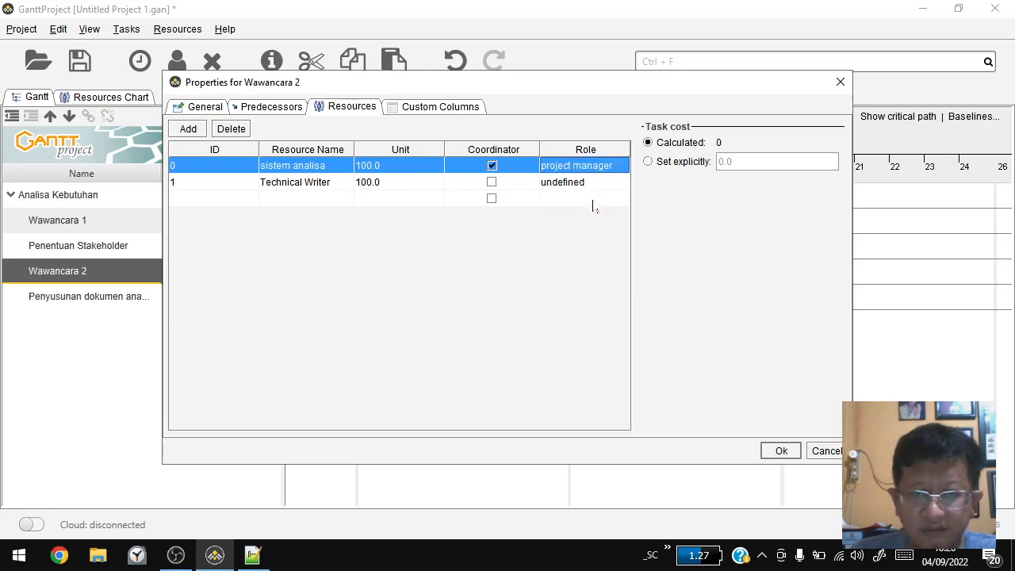
left_click(586, 191)
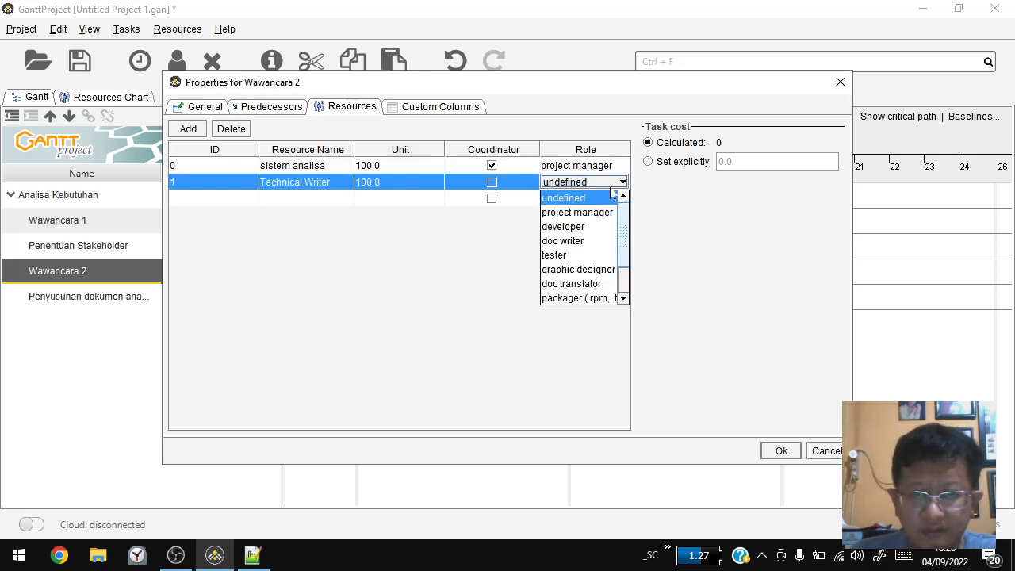
left_click(587, 238)
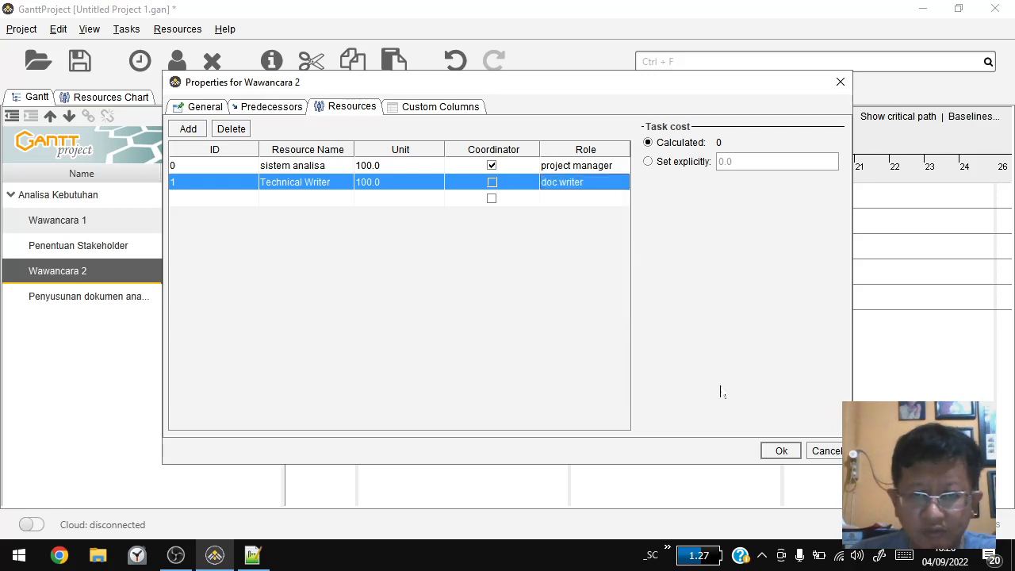
left_click(781, 451)
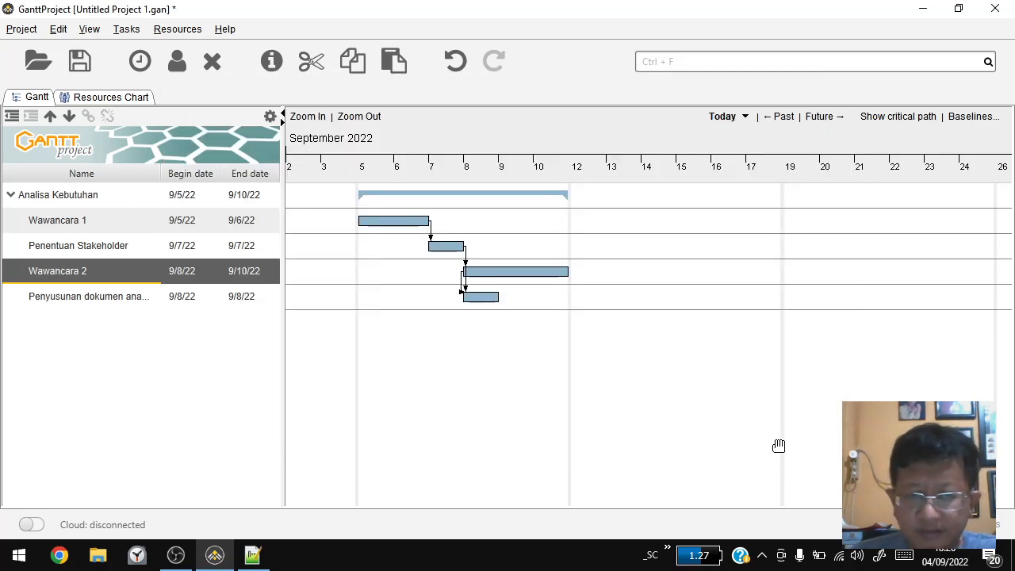
Assign sistem analisa and Technical Writer to the Penyusunan dokumen analisa kebutuhan sistem task.
double_click(85, 301)
left_click(284, 107)
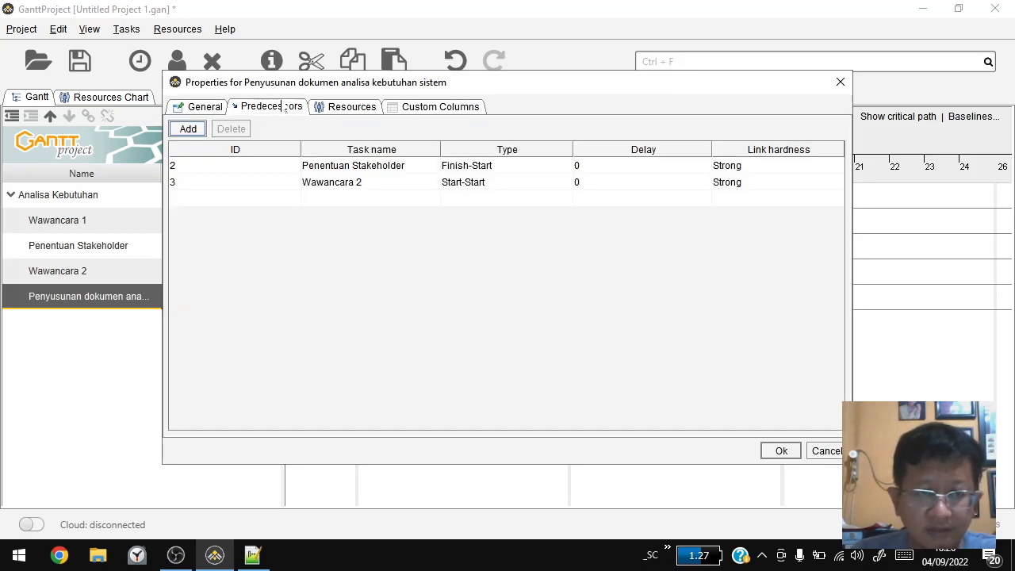
left_click(353, 110)
left_click(346, 167)
left_click(333, 181)
left_click(265, 182)
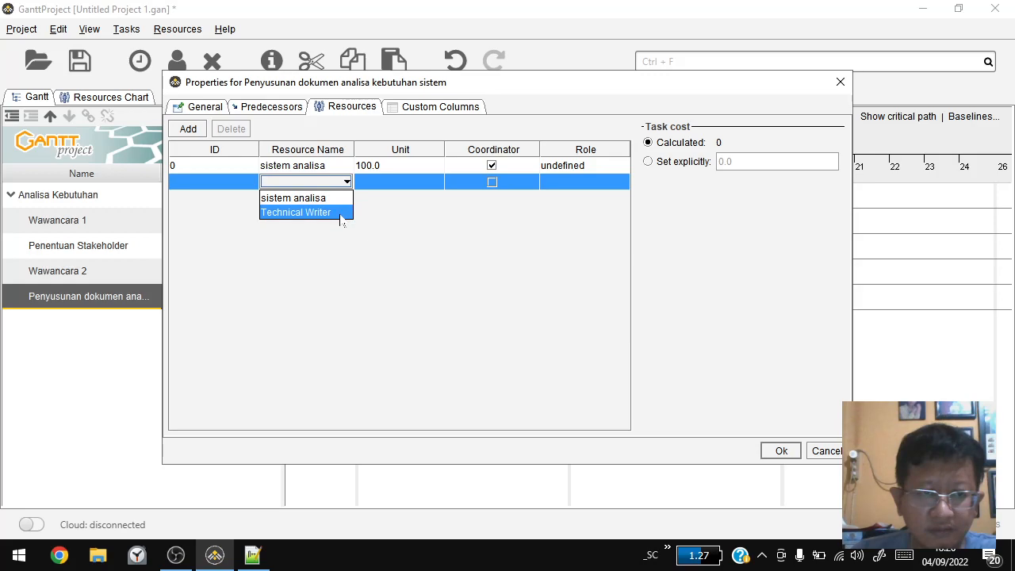
left_click(295, 212)
left_click(782, 451)
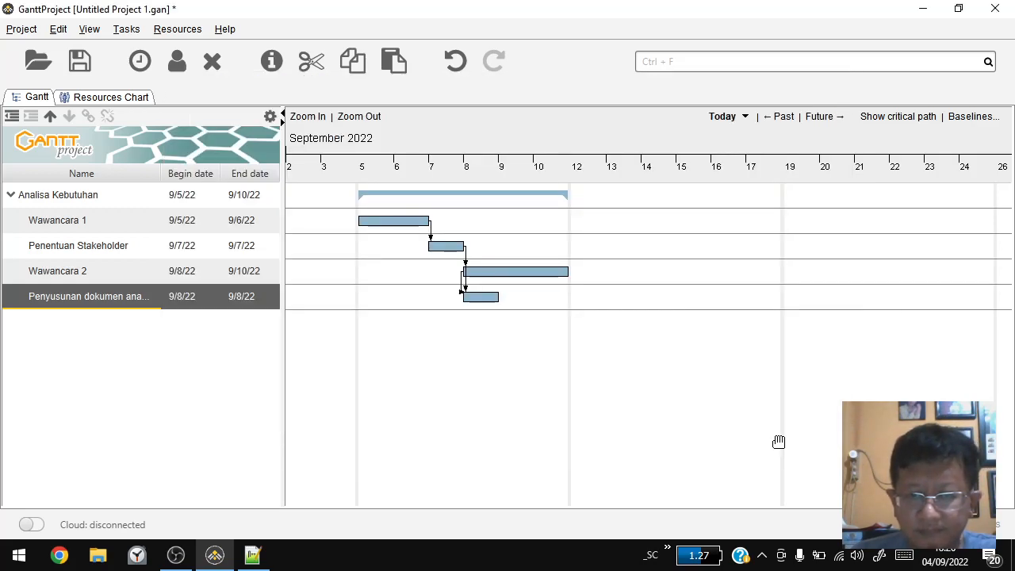
Examine the workload of sistem analisa and Technical Writer across the scheduled days in the resources chart.
left_click(118, 98)
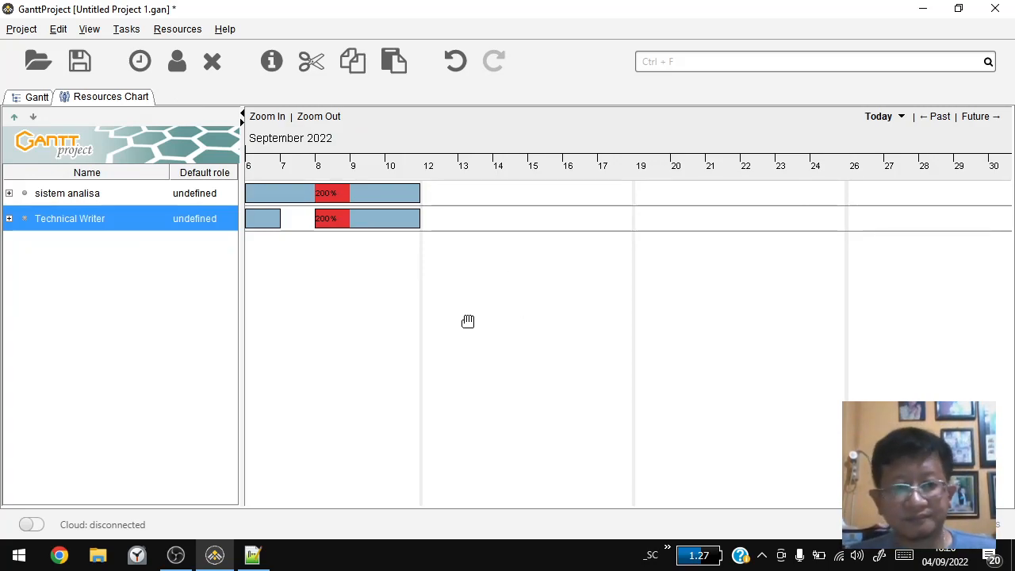
scroll(344, 263, "up", 2)
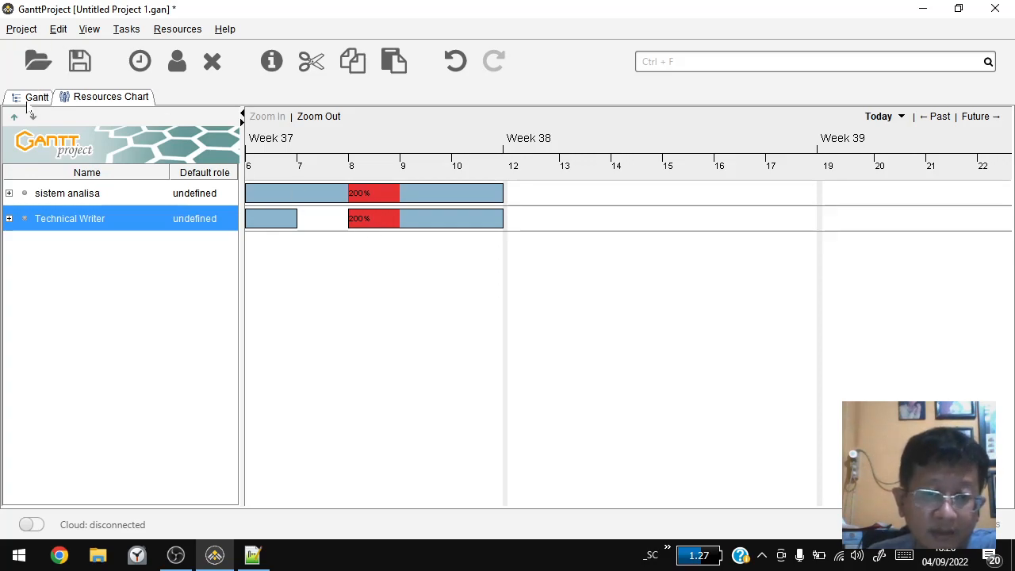
left_click(31, 98)
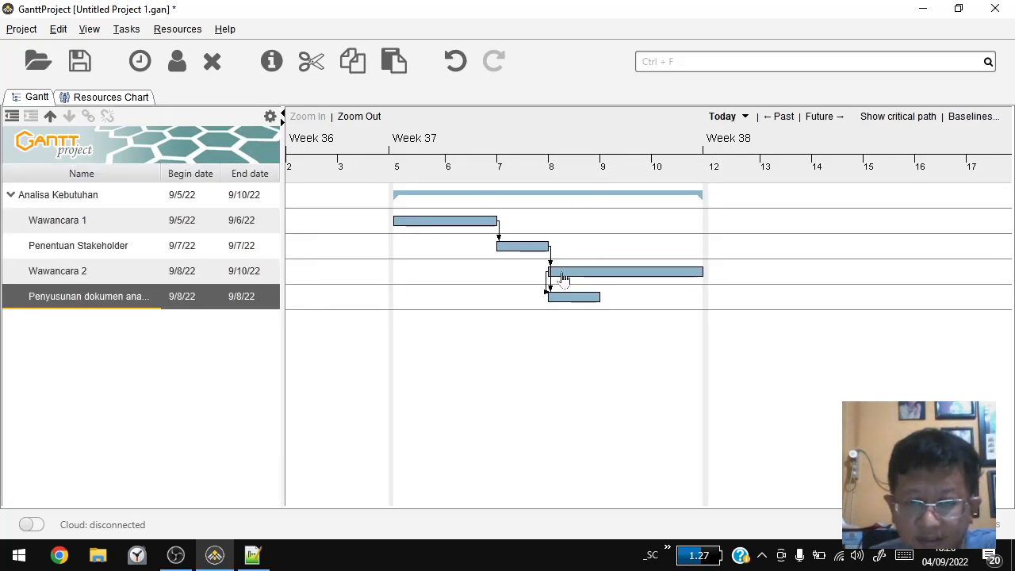
Change the Wawancara 2 predecessor link of the Penyusunan dokumen analisa kebutuhan sistem task to Finish-Start.
left_click(267, 302)
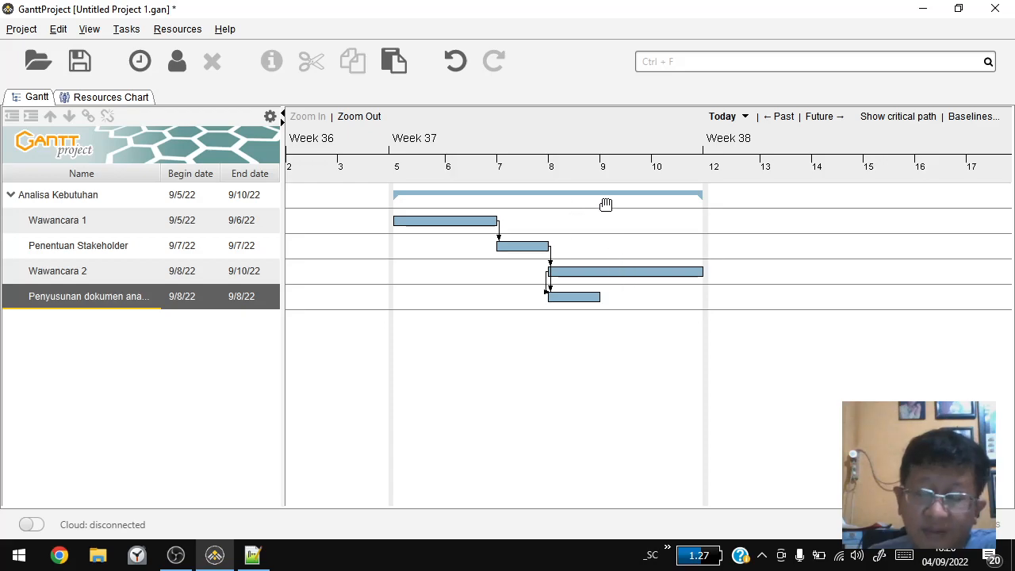
double_click(571, 298)
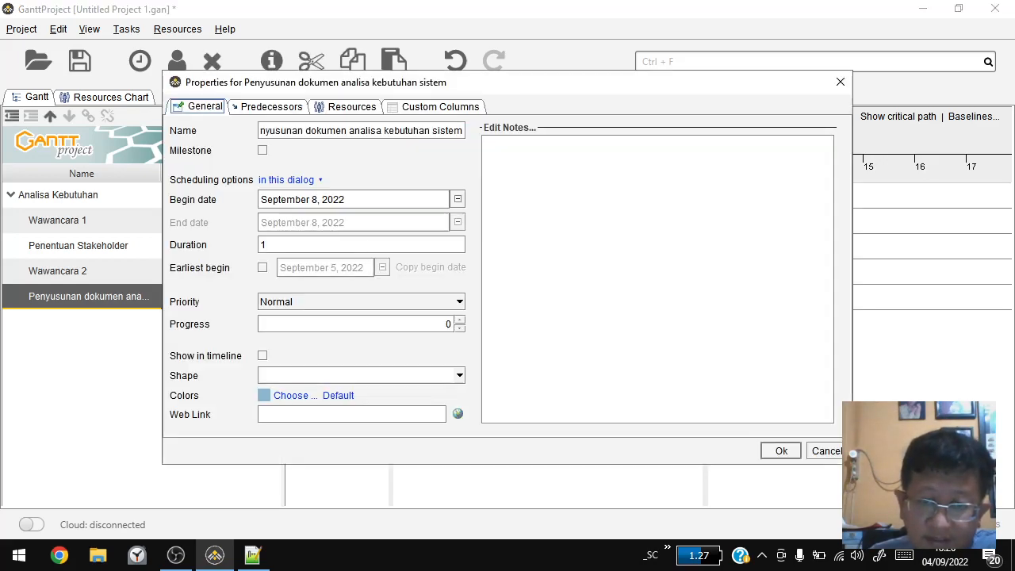
left_click(274, 108)
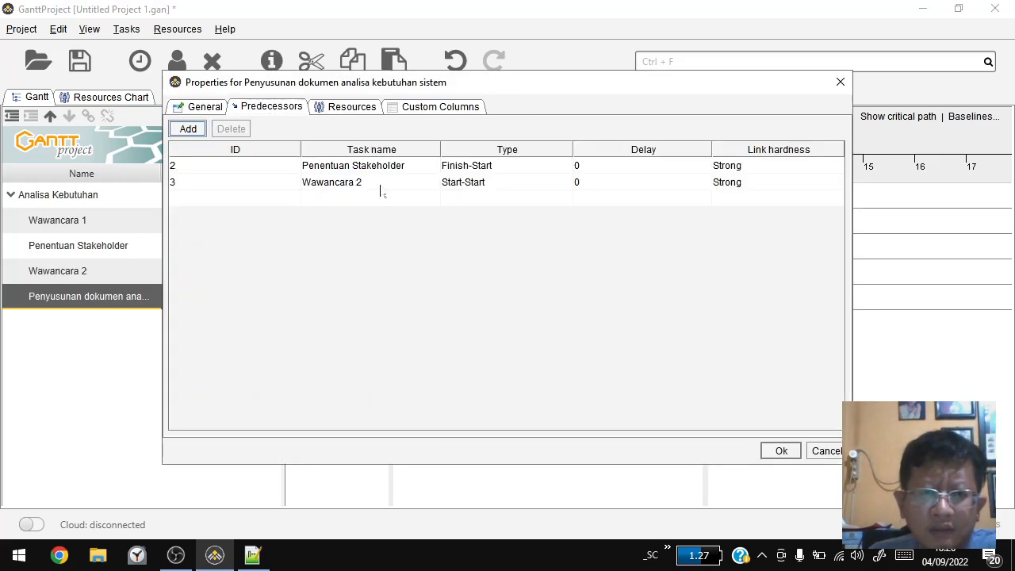
left_click(476, 183)
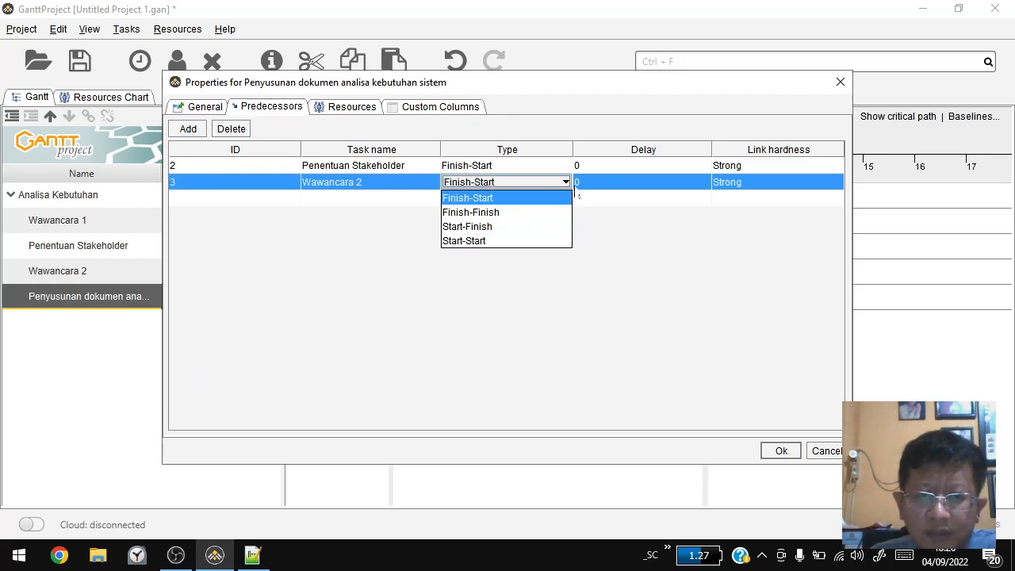
left_click(483, 199)
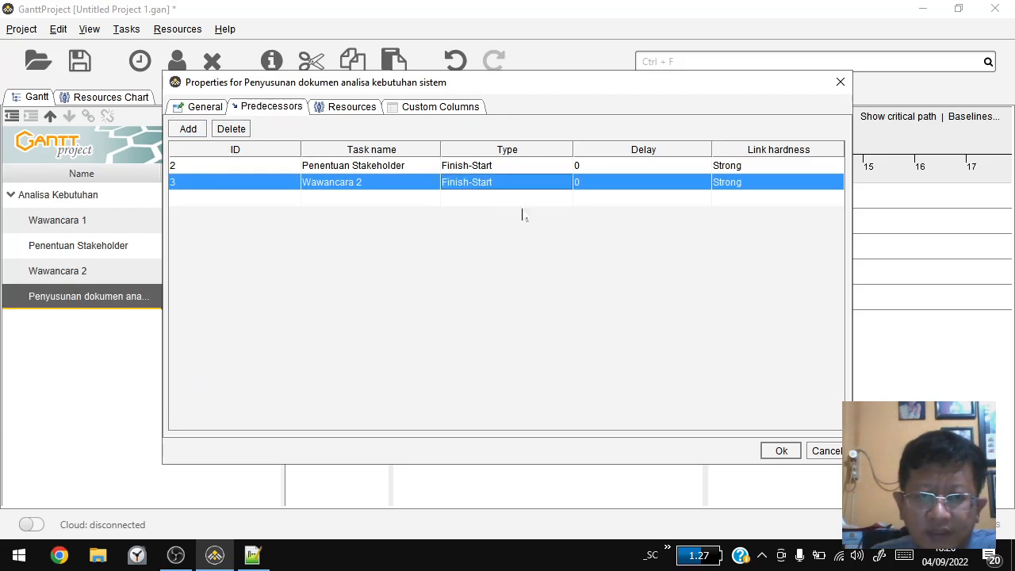
left_click(780, 451)
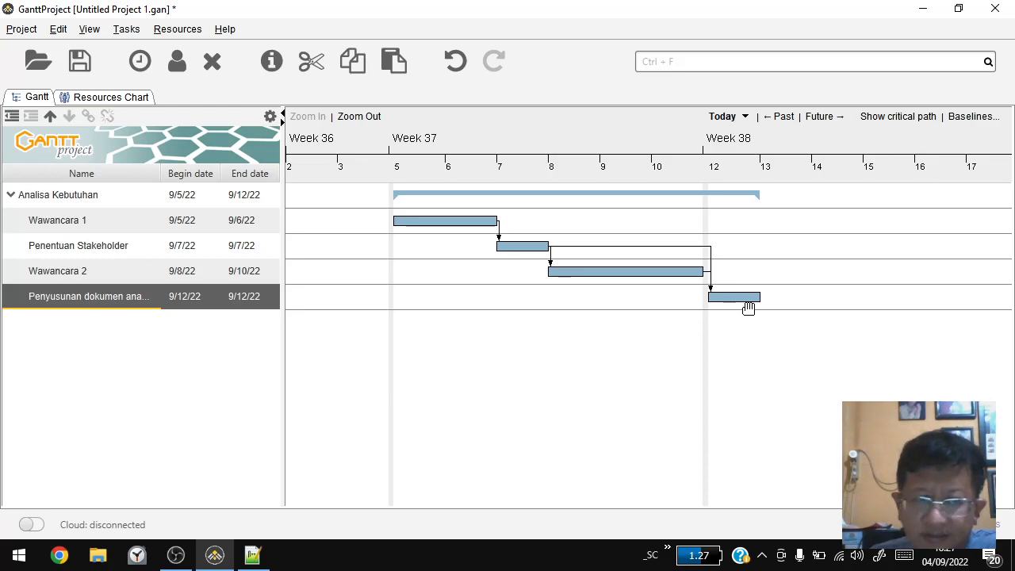
Recheck the resource workloads and compare the Wawancara 2 dates with the September 2022 system calendar.
left_click(127, 97)
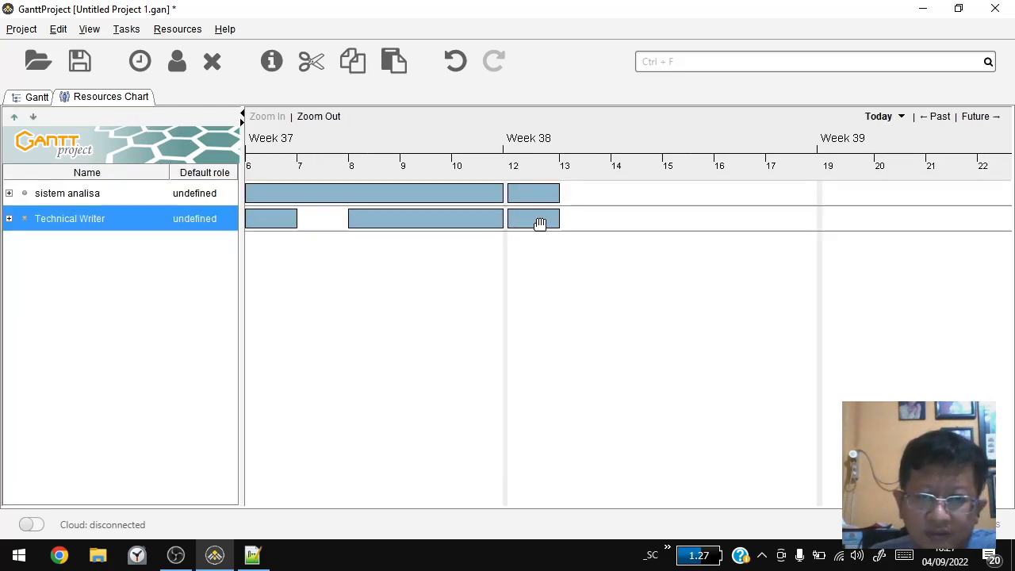
left_click(32, 99)
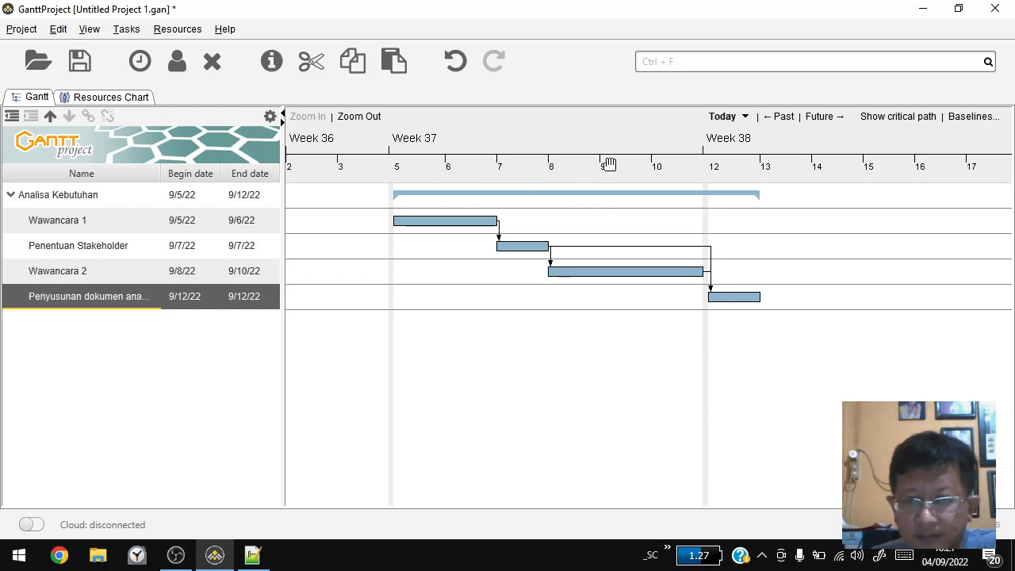
left_click(972, 560)
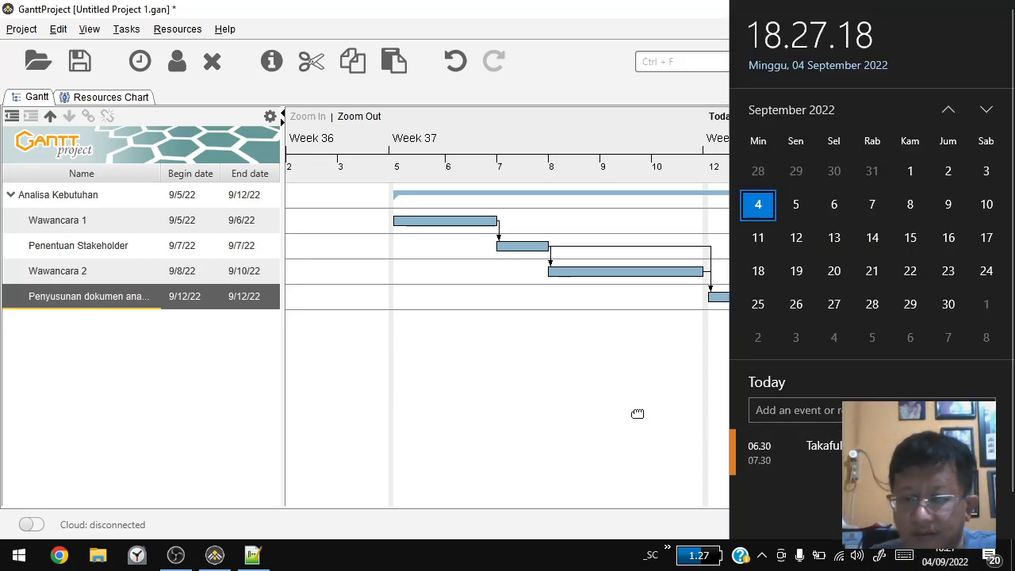
left_click(638, 412)
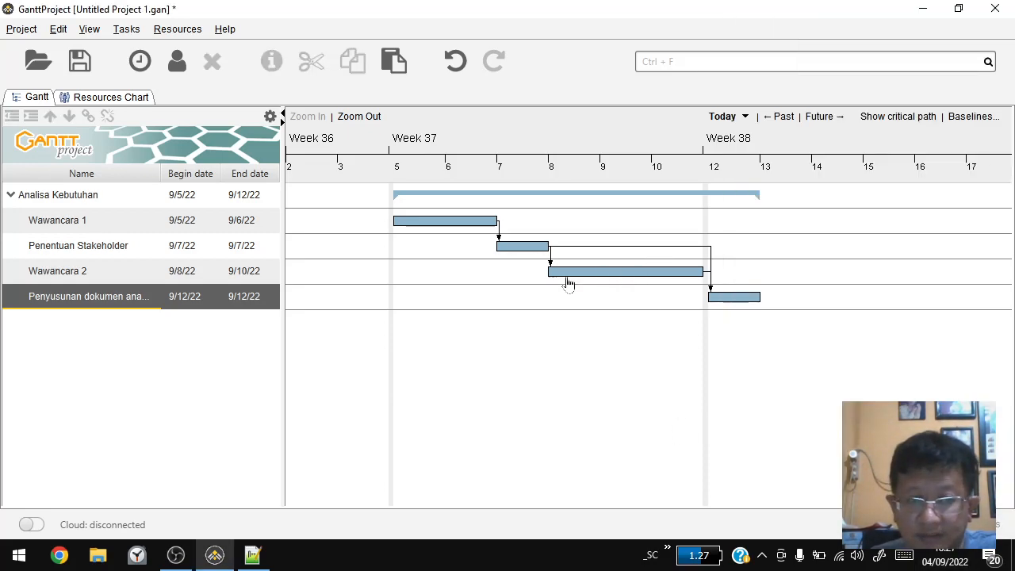
double_click(83, 272)
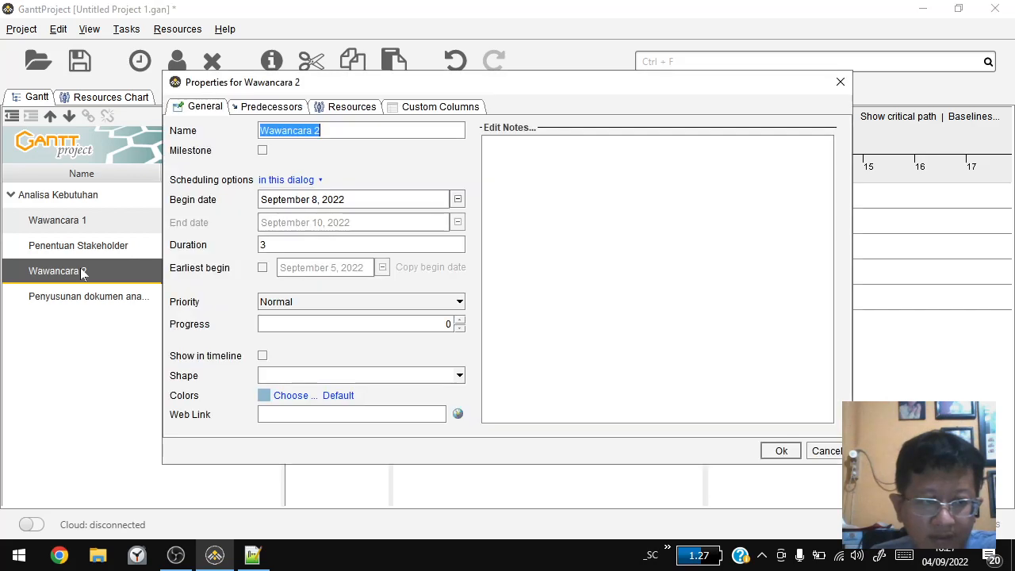
left_click(827, 450)
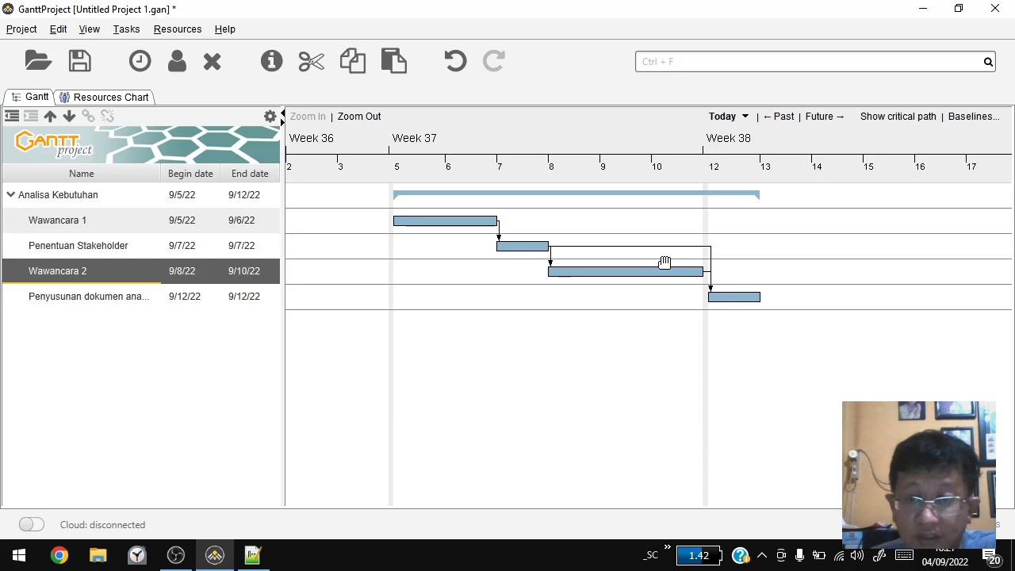
left_click(947, 557)
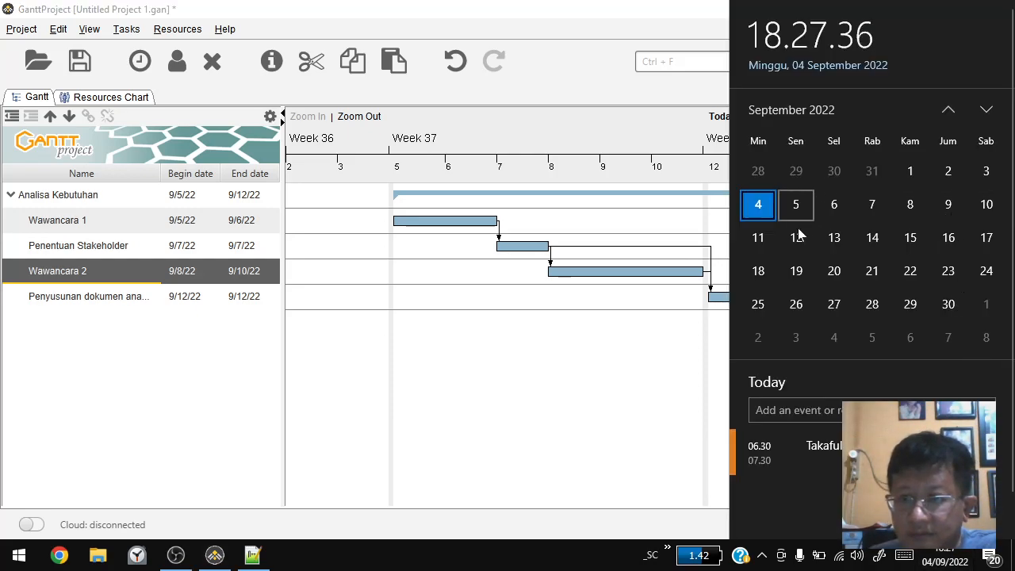
left_click(644, 430)
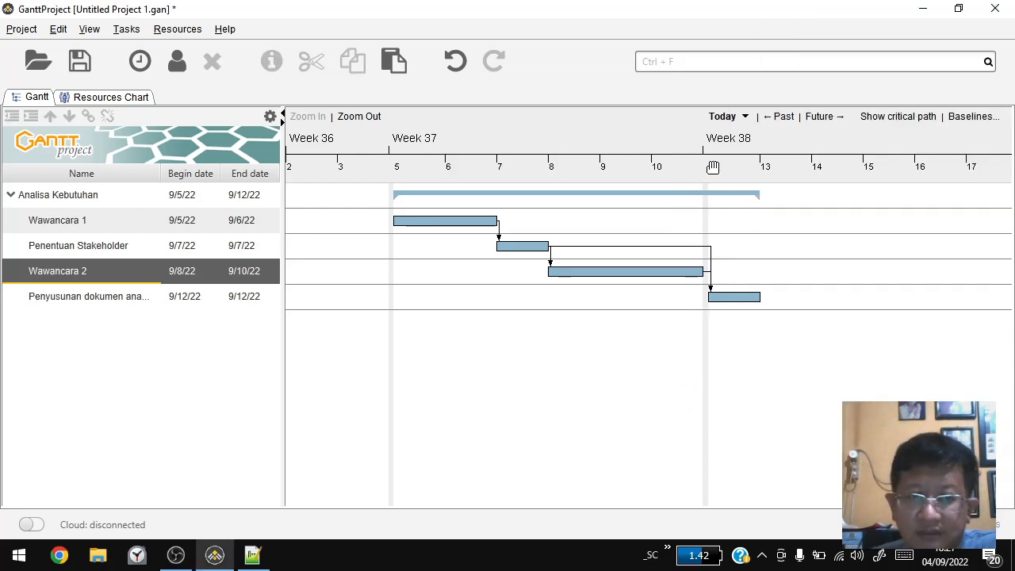
Mark Saturday as a weekend day in the project calendar settings.
left_click(22, 28)
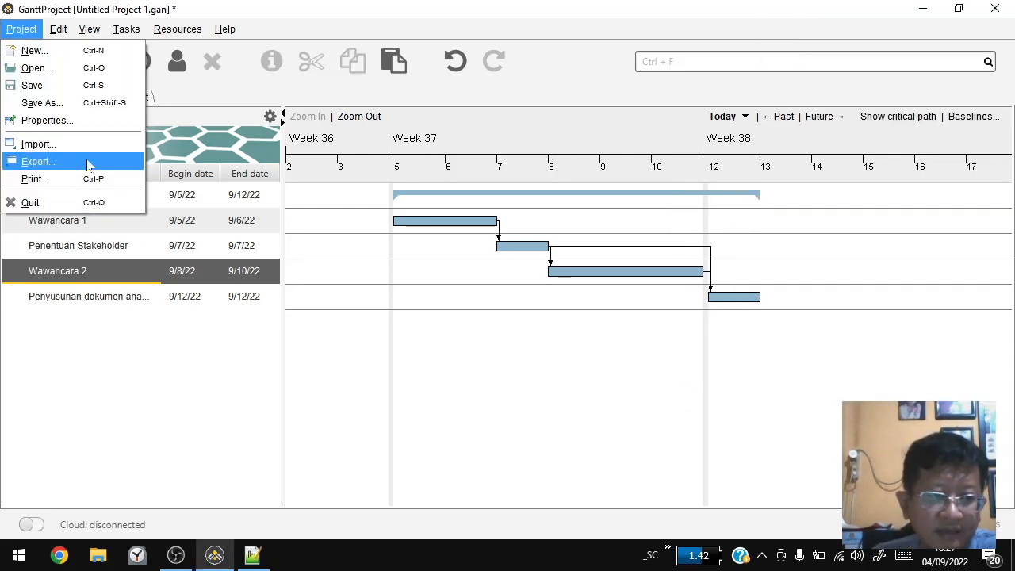
left_click(89, 121)
left_click(304, 93)
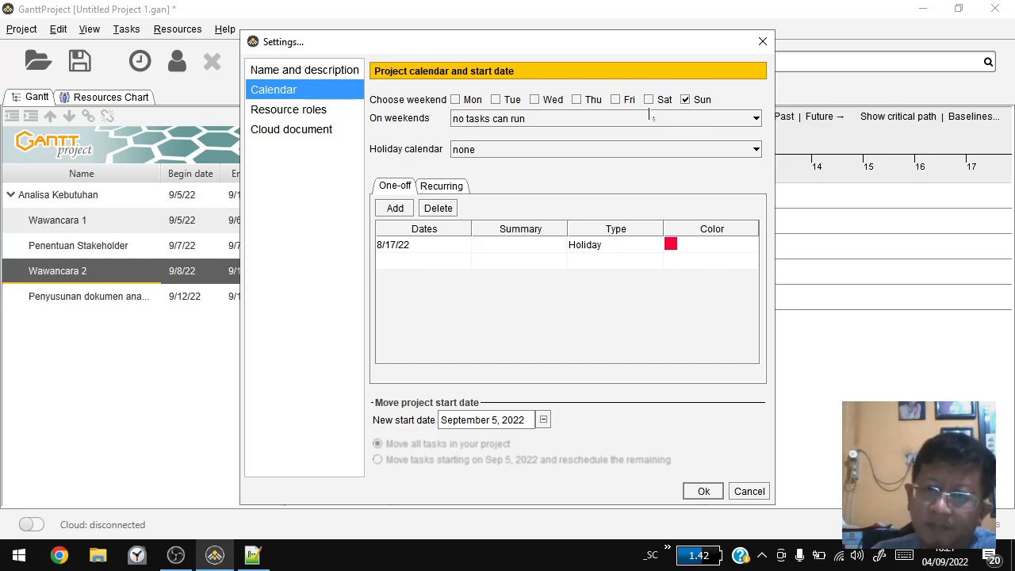
left_click(649, 100)
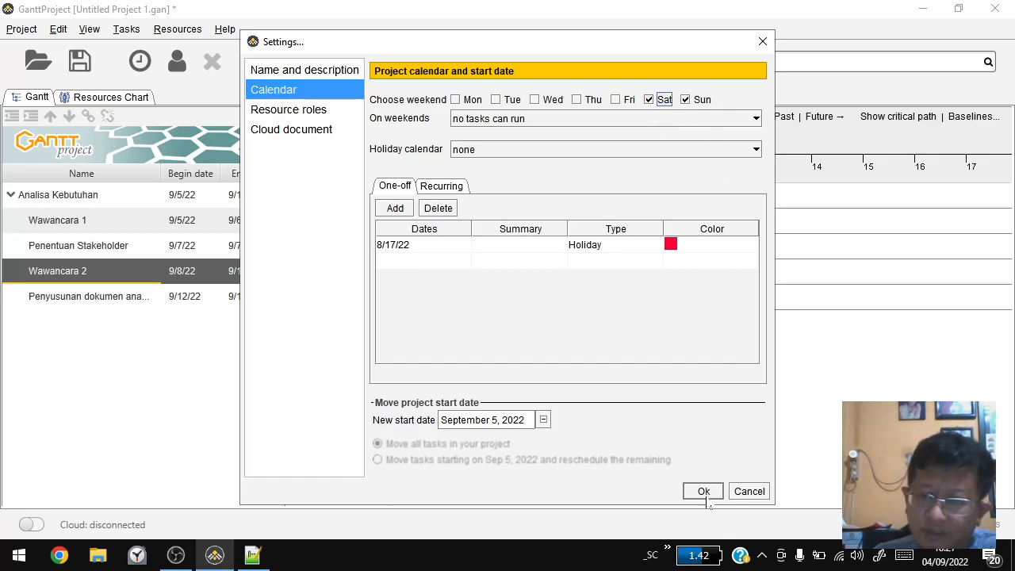
left_click(704, 491)
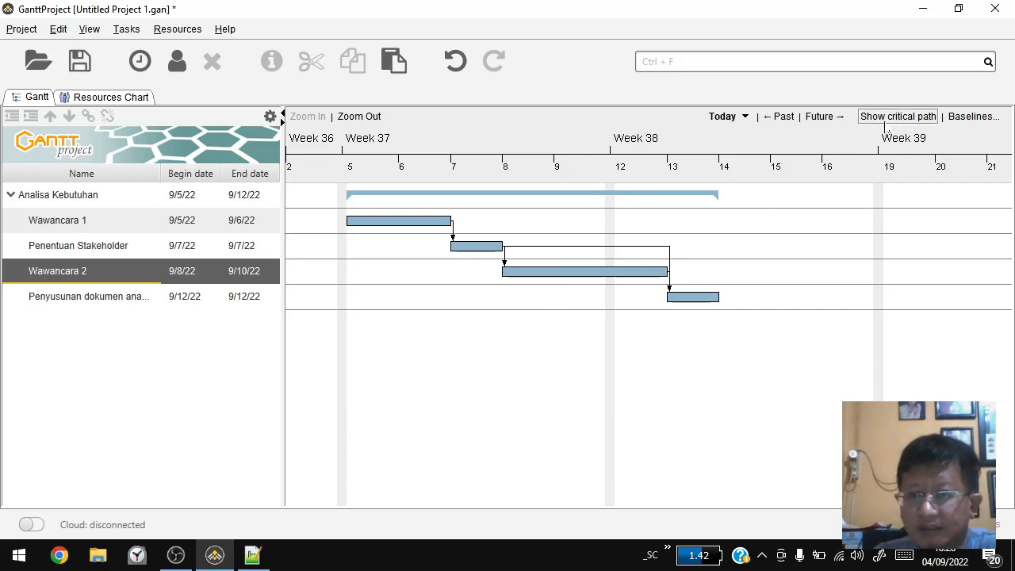
Display the critical path on the Gantt chart to examine it, and hide it again.
left_click(889, 119)
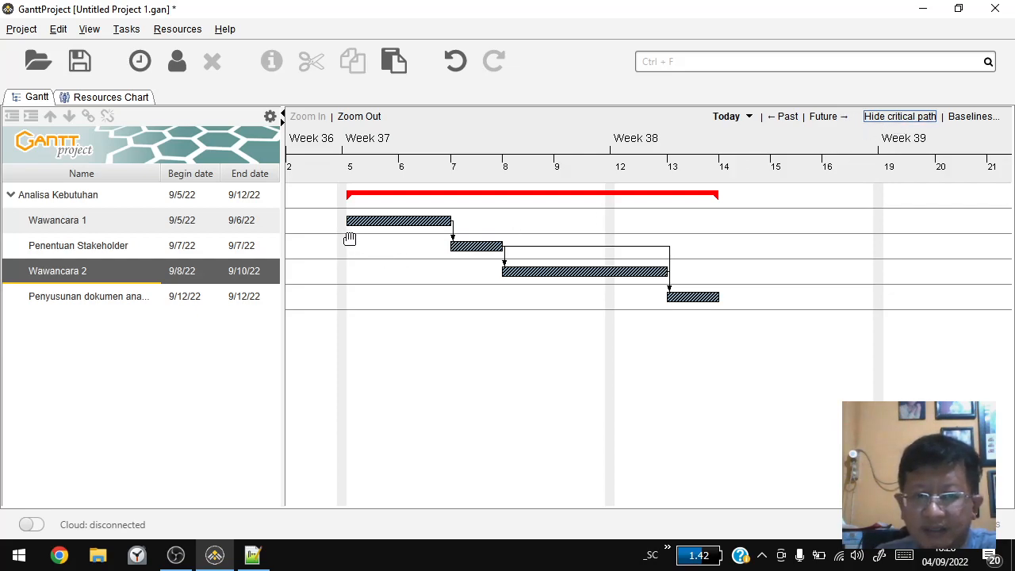
left_click(899, 117)
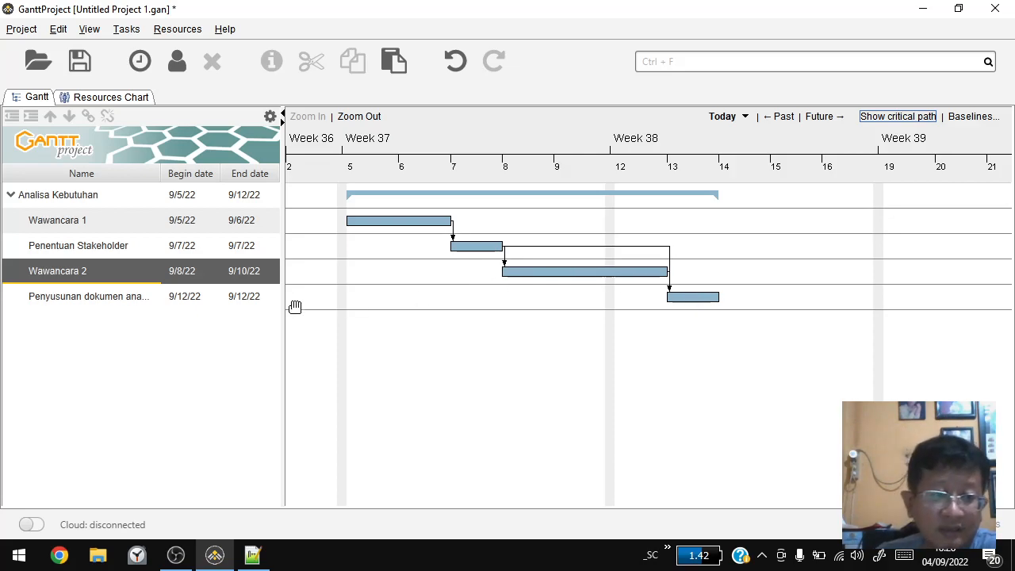
Set the duration of the Penyusunan dokumen analisa kebutuhan sistem task to 2.
left_click(89, 298)
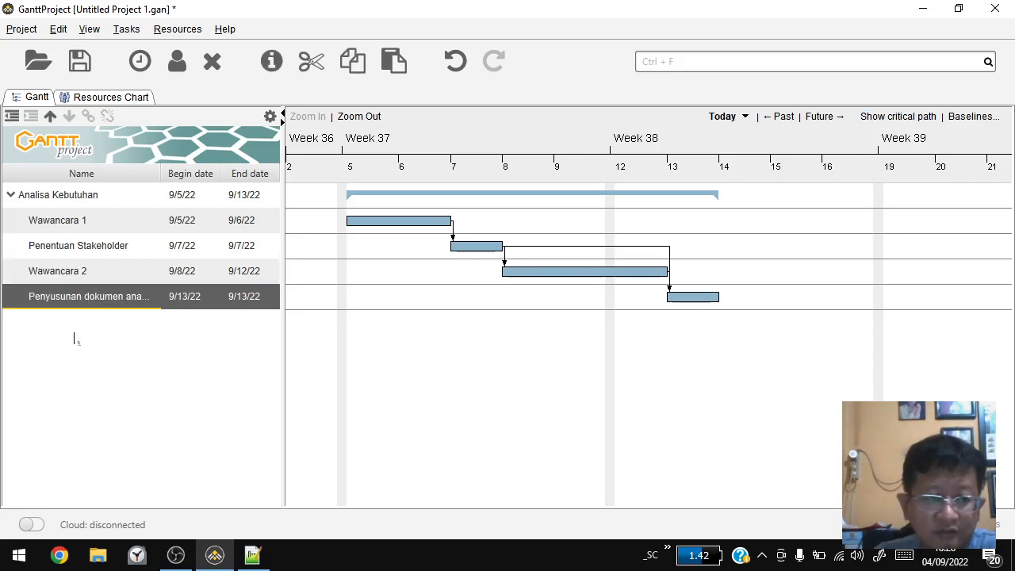
double_click(79, 302)
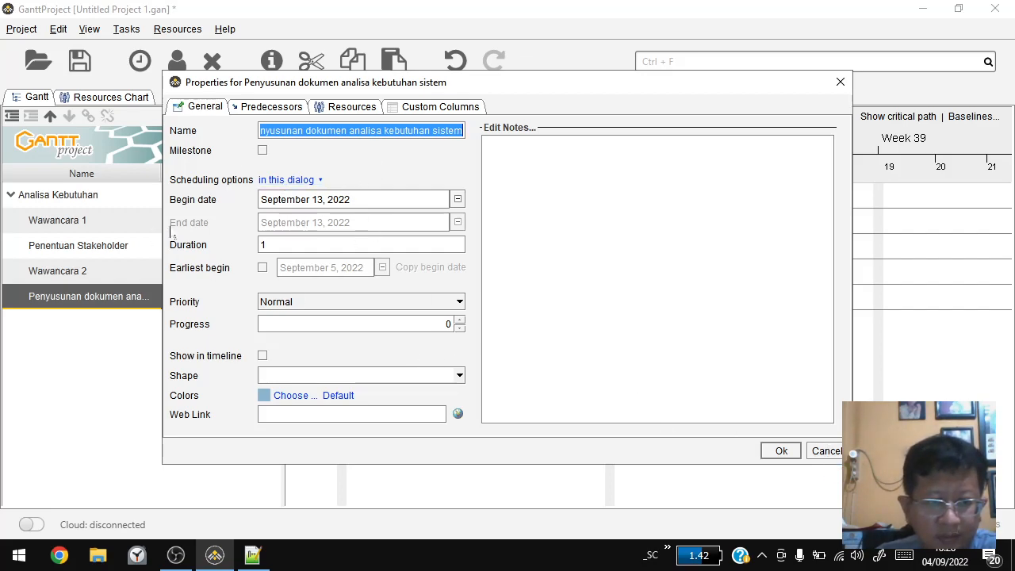
left_click_drag(274, 245, 128, 247)
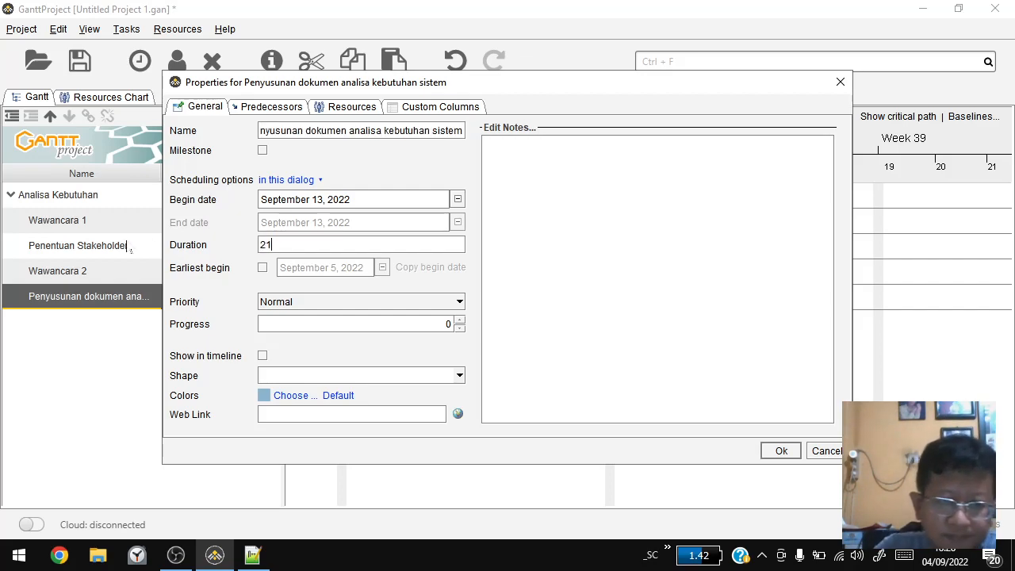
type("2")
key("Return")
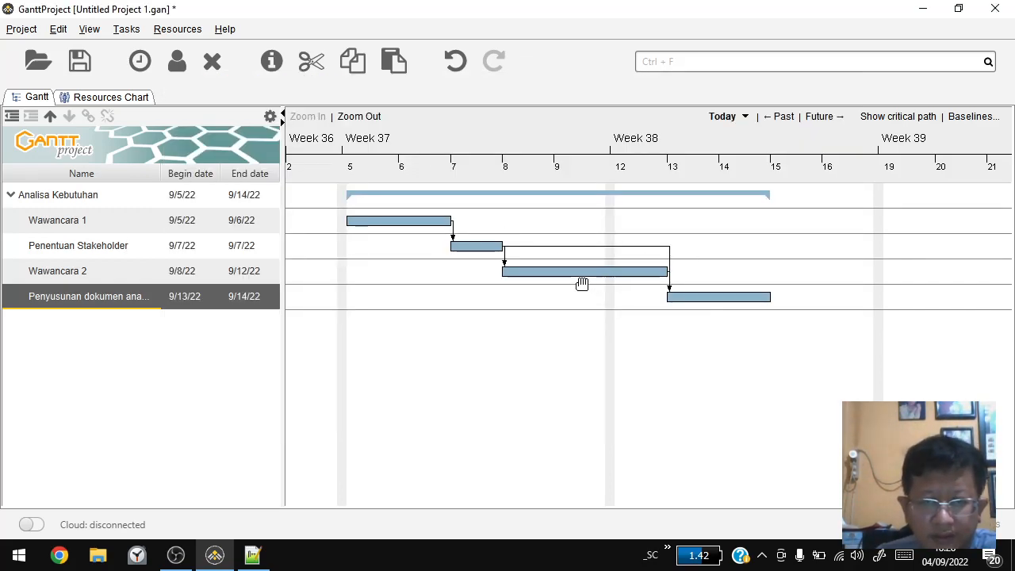
double_click(701, 300)
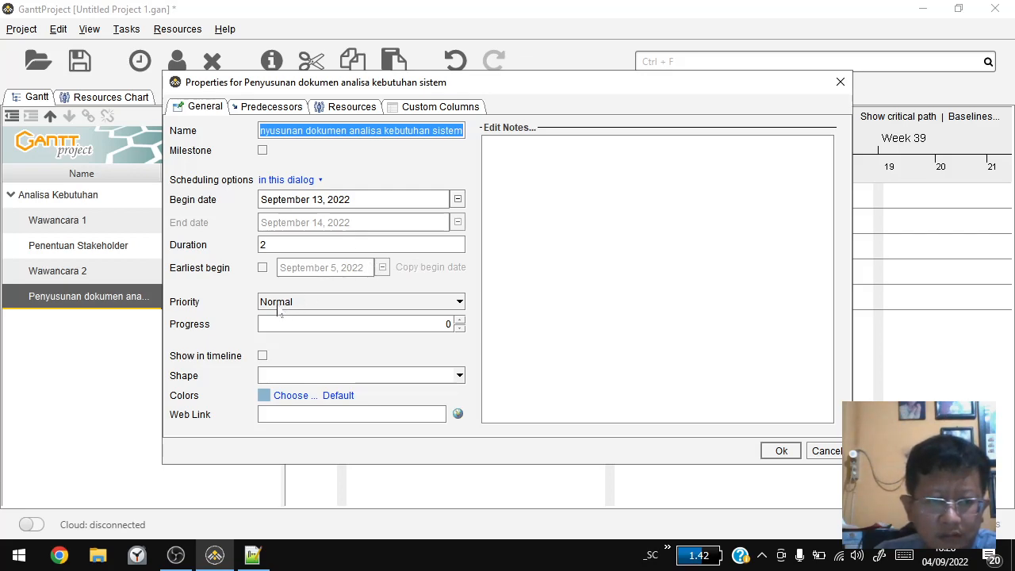
left_click(264, 269)
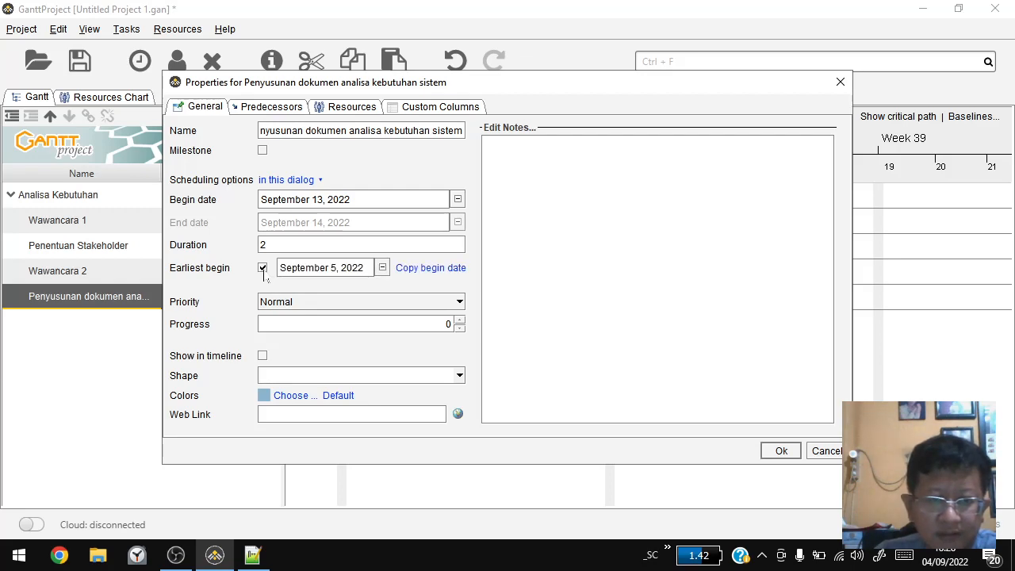
left_click(263, 269)
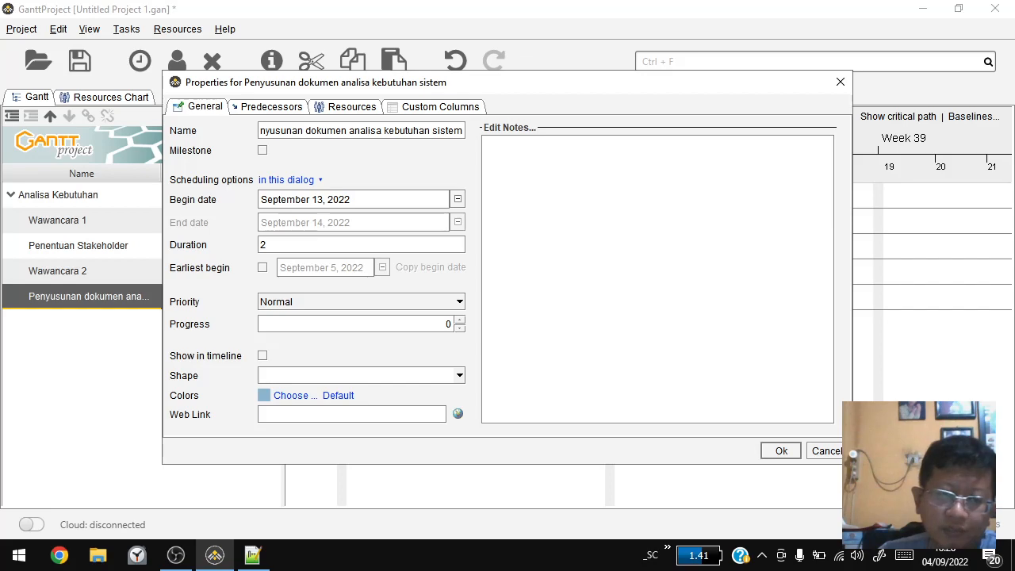
left_click(263, 268)
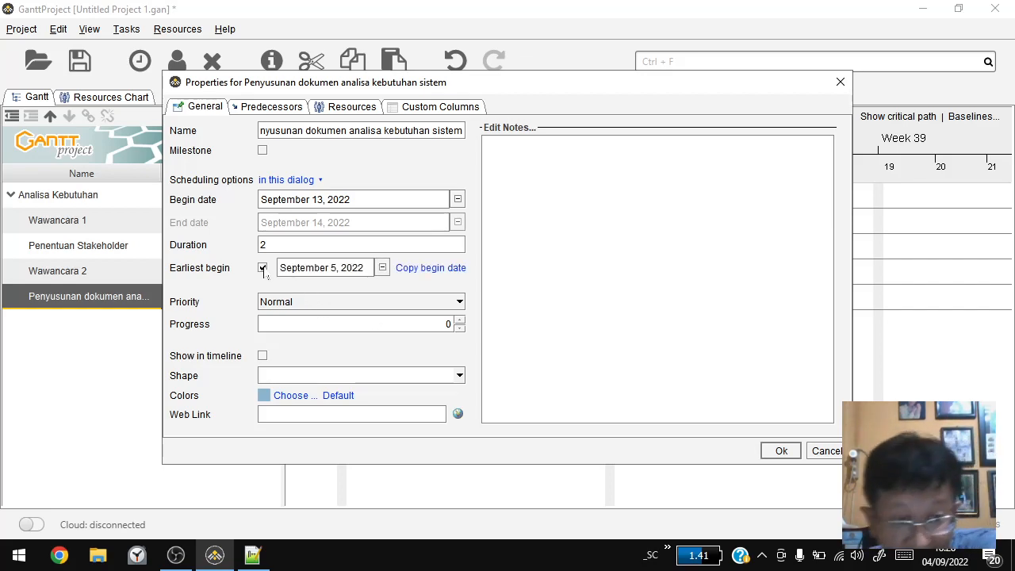
left_click(383, 269)
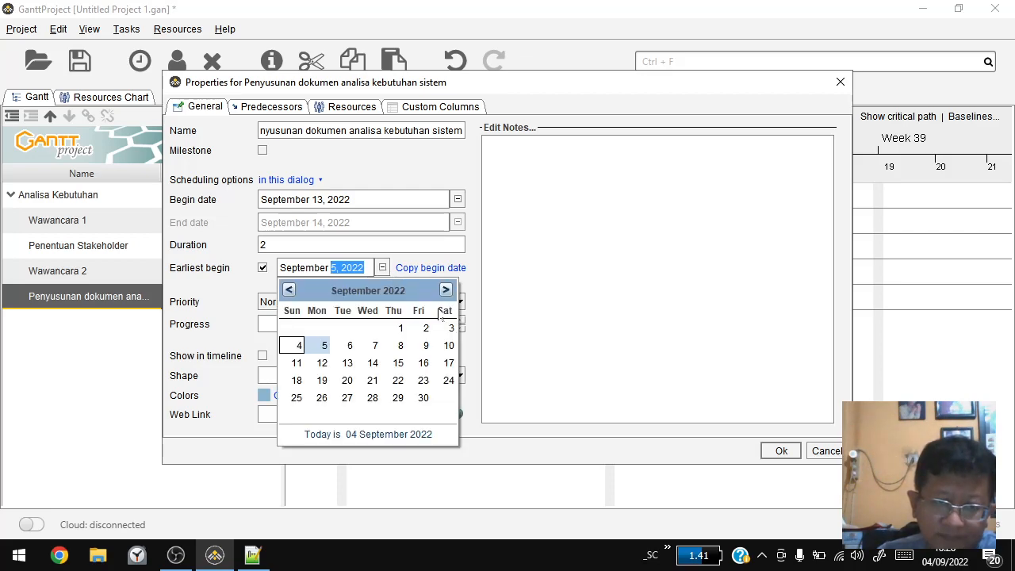
left_click(262, 268)
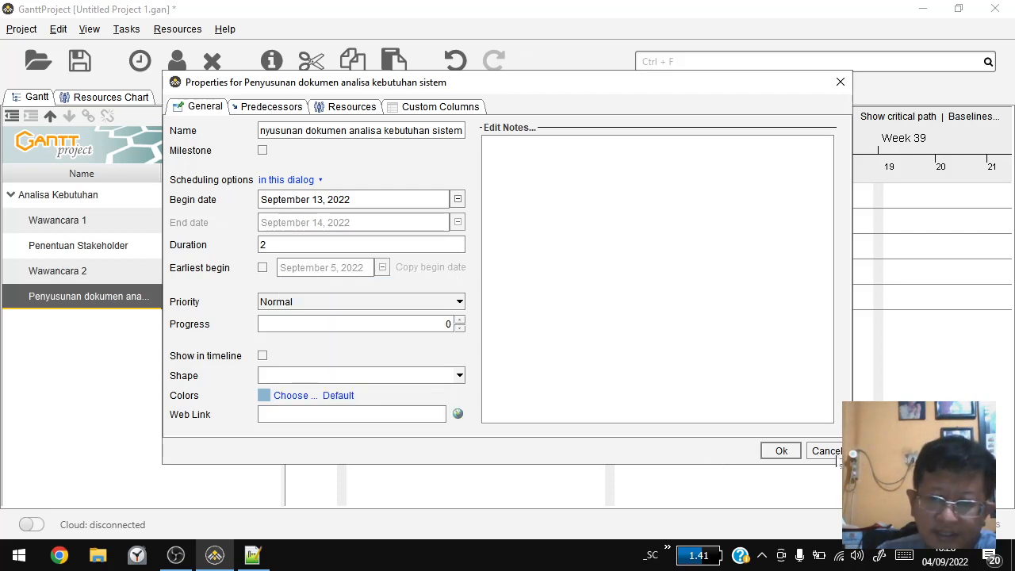
left_click(838, 457)
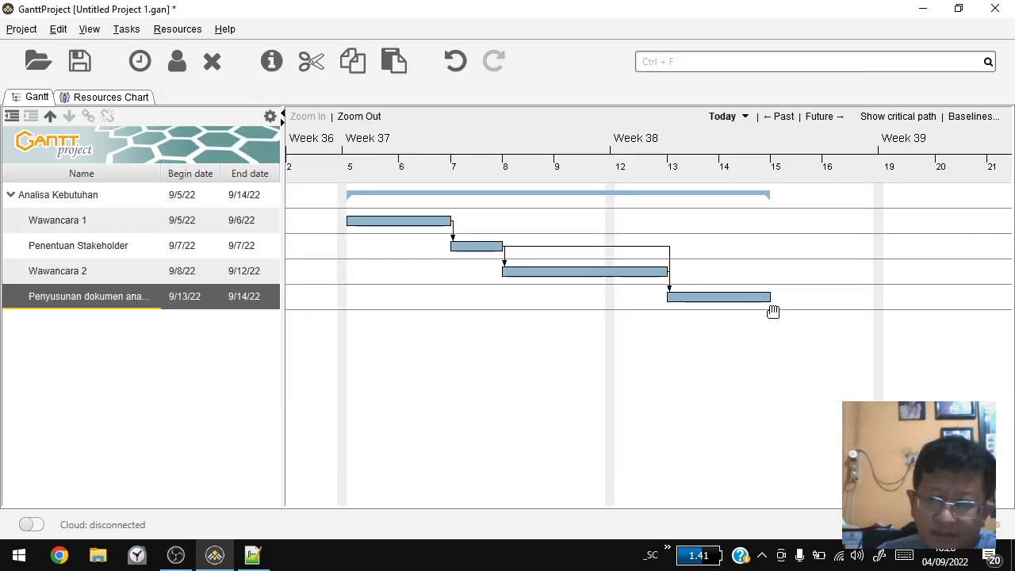
Set the bar color of the Penyusunan dokumen analisa kebutuhan sistem task to yellow.
double_click(720, 300)
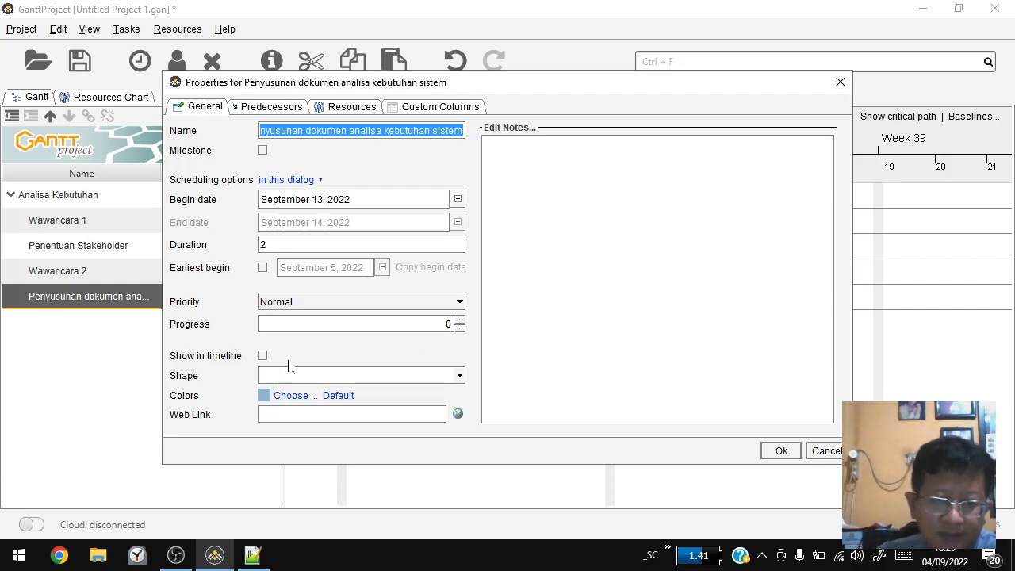
left_click(292, 395)
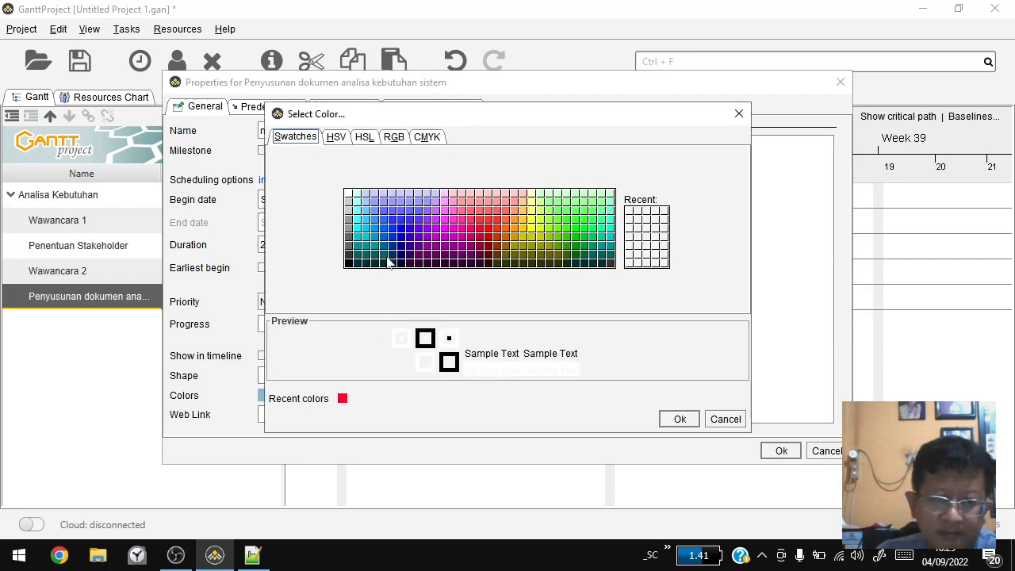
left_click(531, 230)
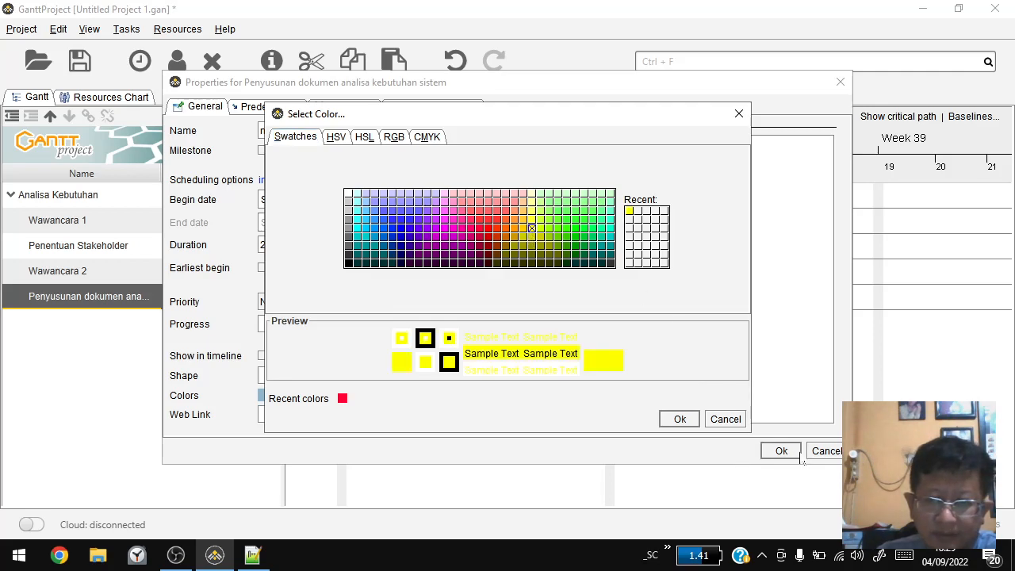
left_click(687, 422)
left_click(777, 452)
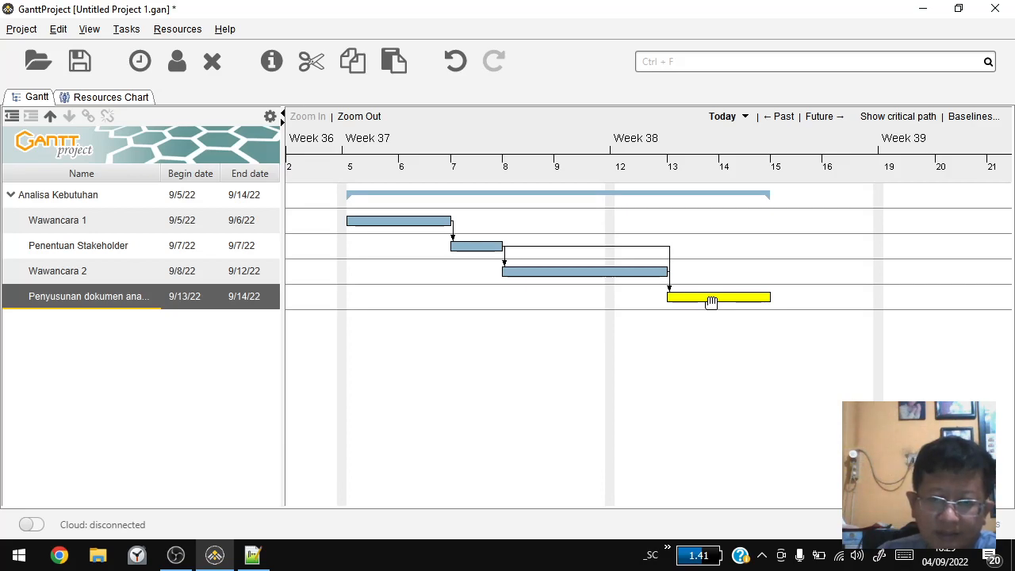
left_click(712, 302)
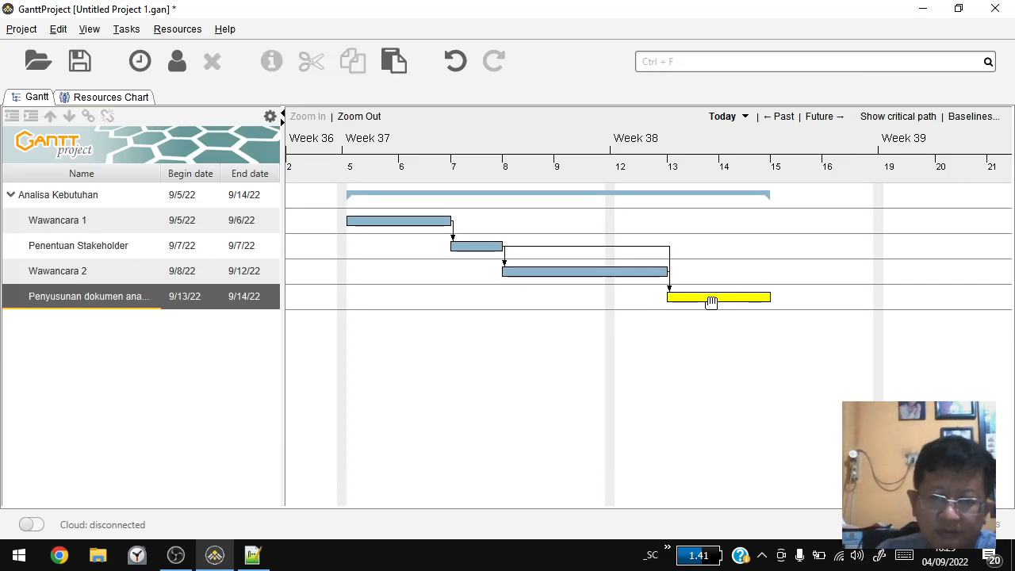
Apply the grid pattern as the bar shape of the Penyusunan dokumen analisa kebutuhan sistem task.
double_click(72, 295)
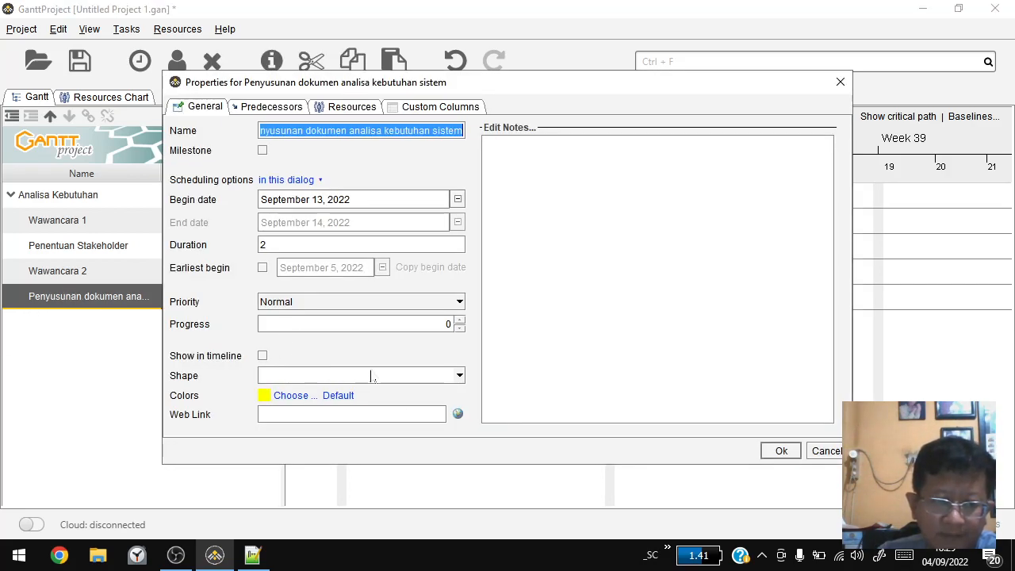
left_click(416, 377)
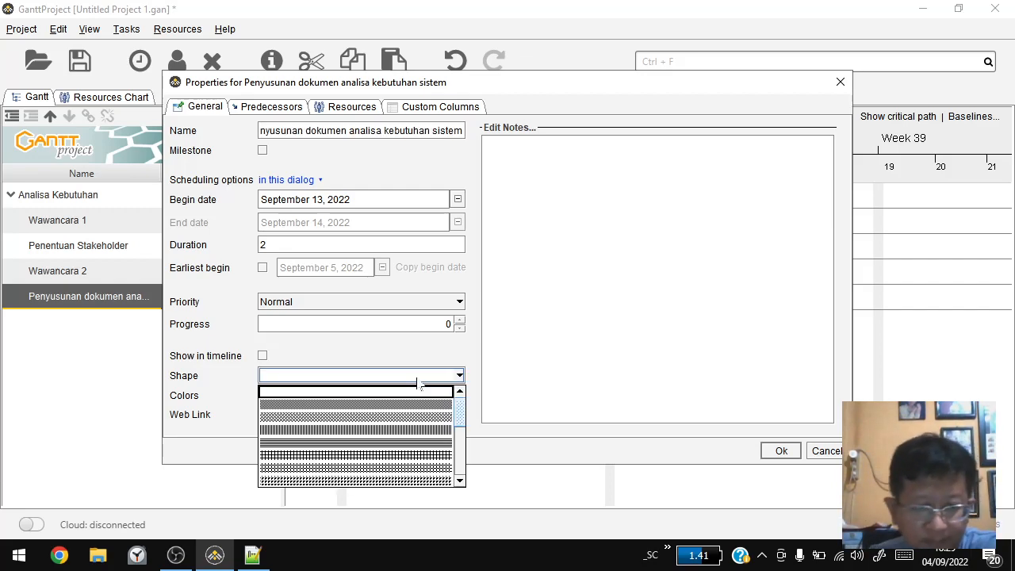
left_click(397, 465)
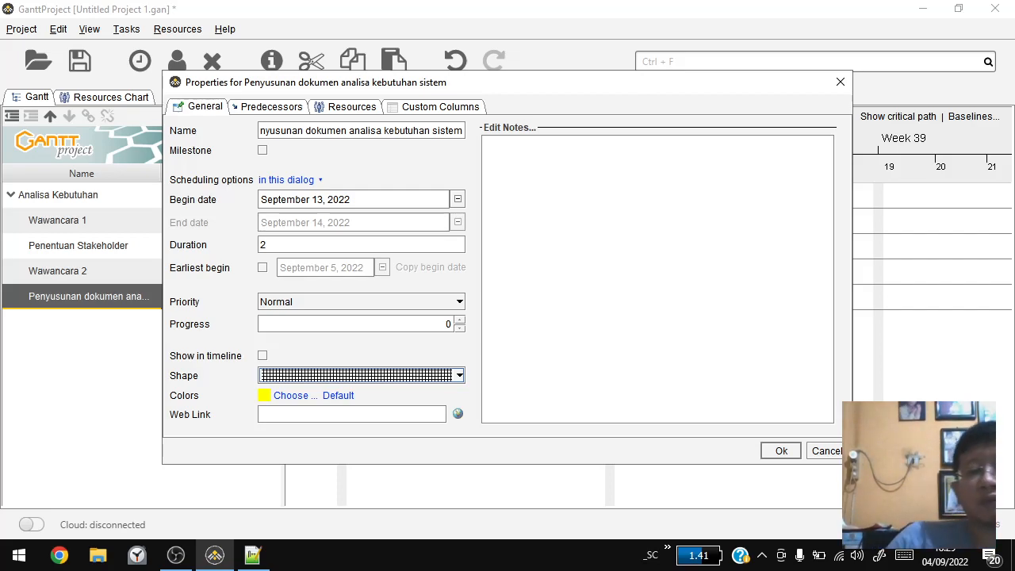
left_click(782, 451)
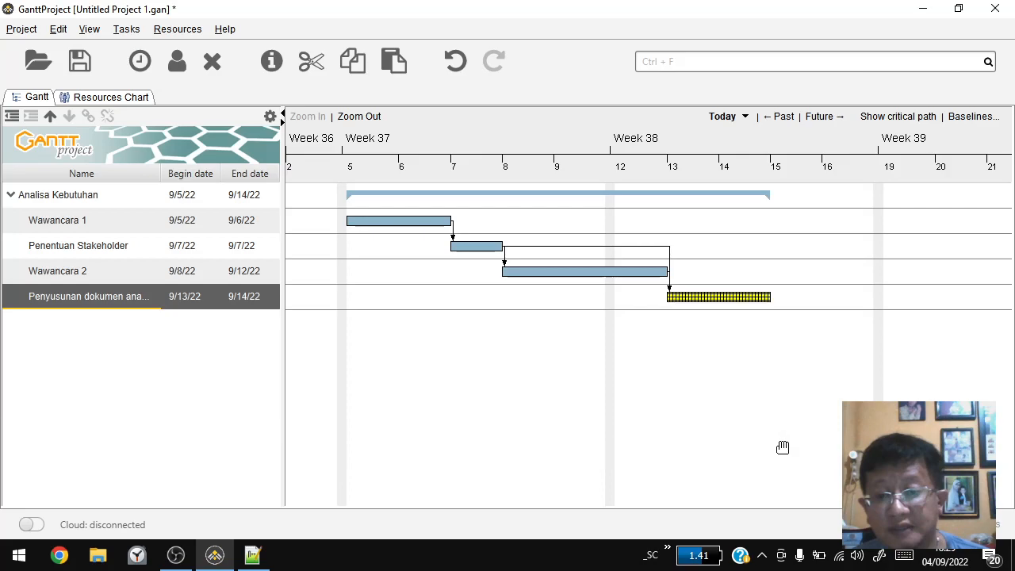
Move the project start date to September 1, 2022 in the project calendar settings.
left_click(15, 24)
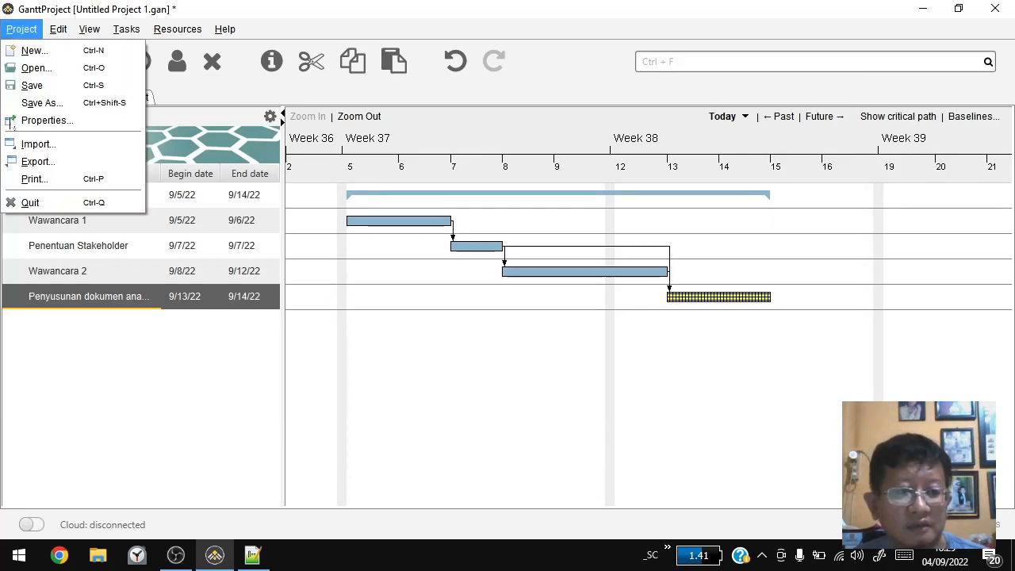
left_click(90, 121)
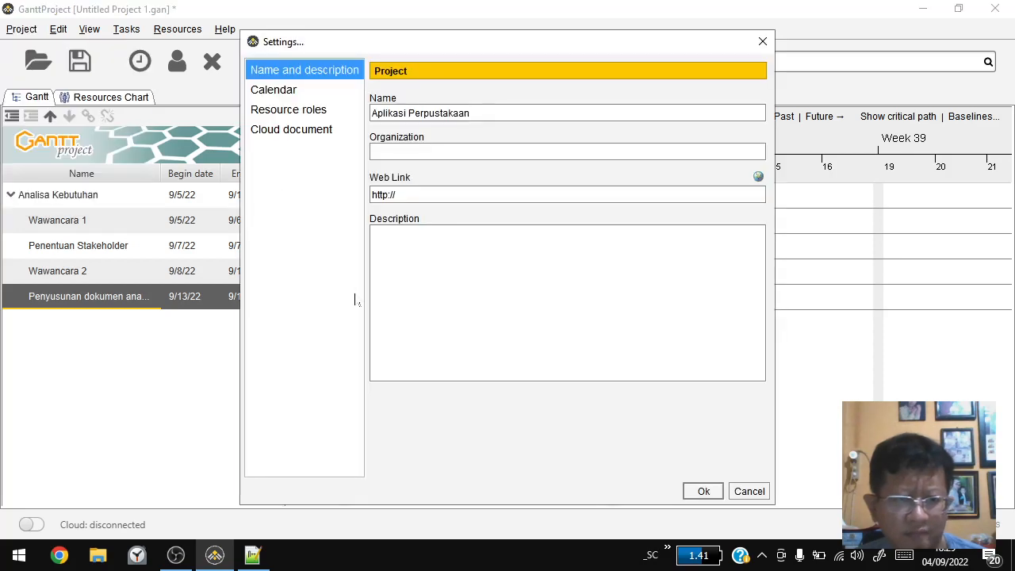
left_click(291, 95)
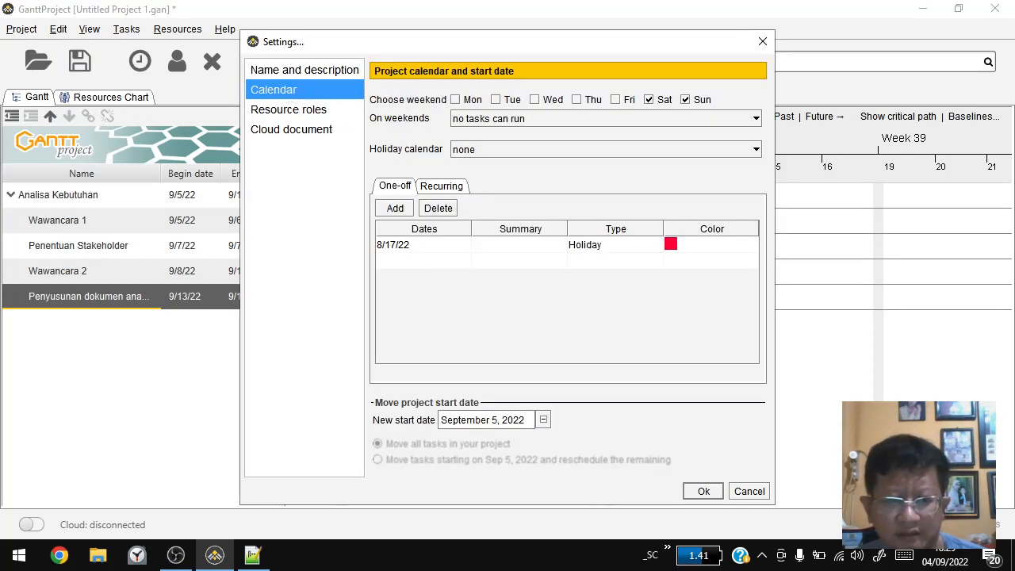
left_click(543, 421)
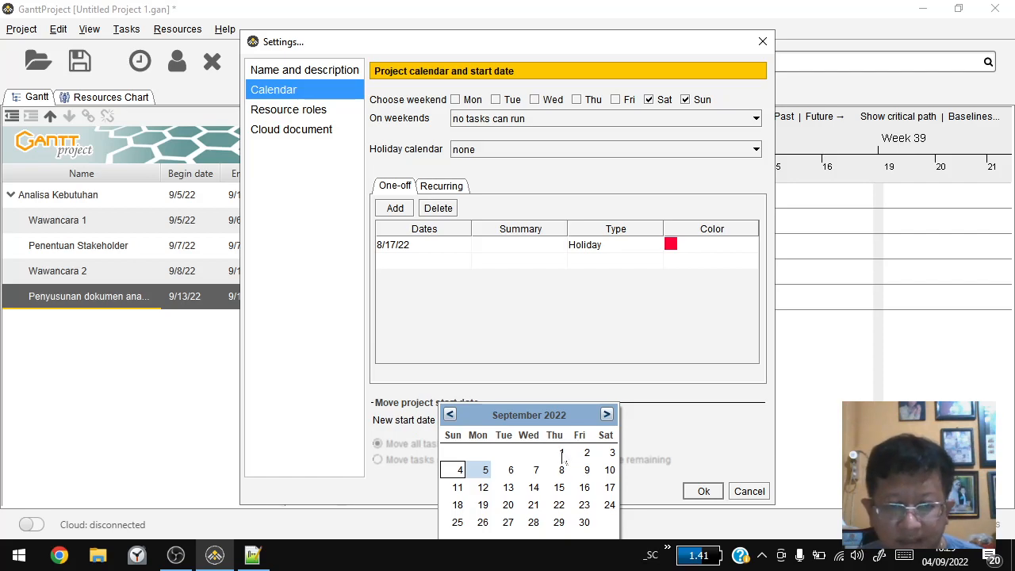
left_click(562, 454)
left_click(704, 492)
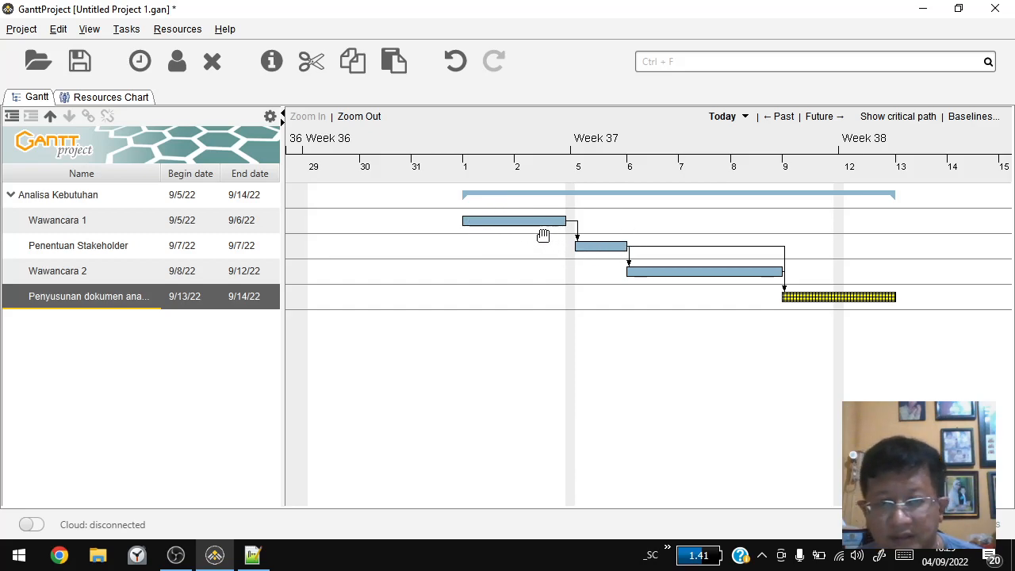
Set the progress of the Wawancara 1 task to fully complete.
left_click(62, 220)
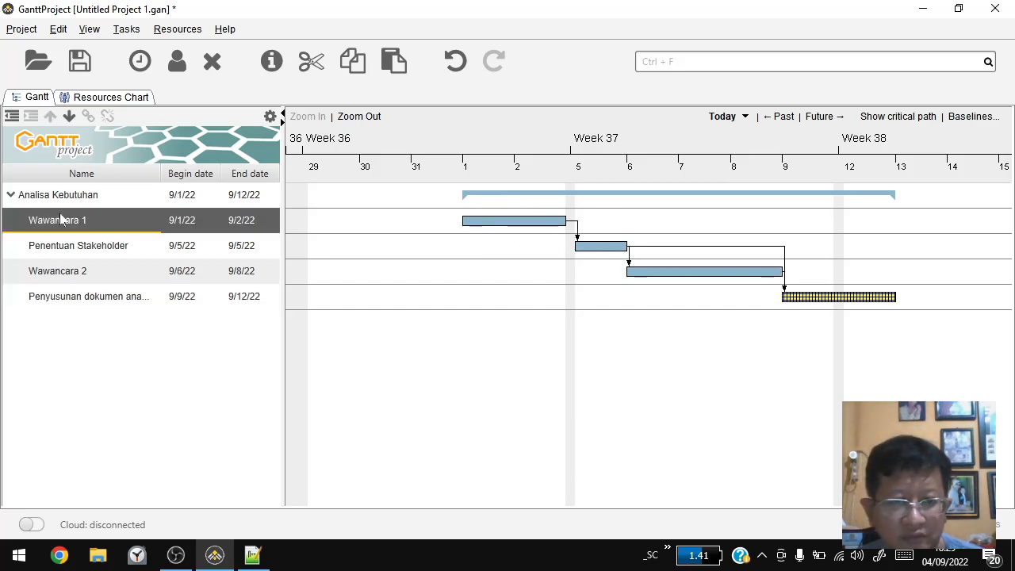
double_click(62, 220)
left_click(449, 324)
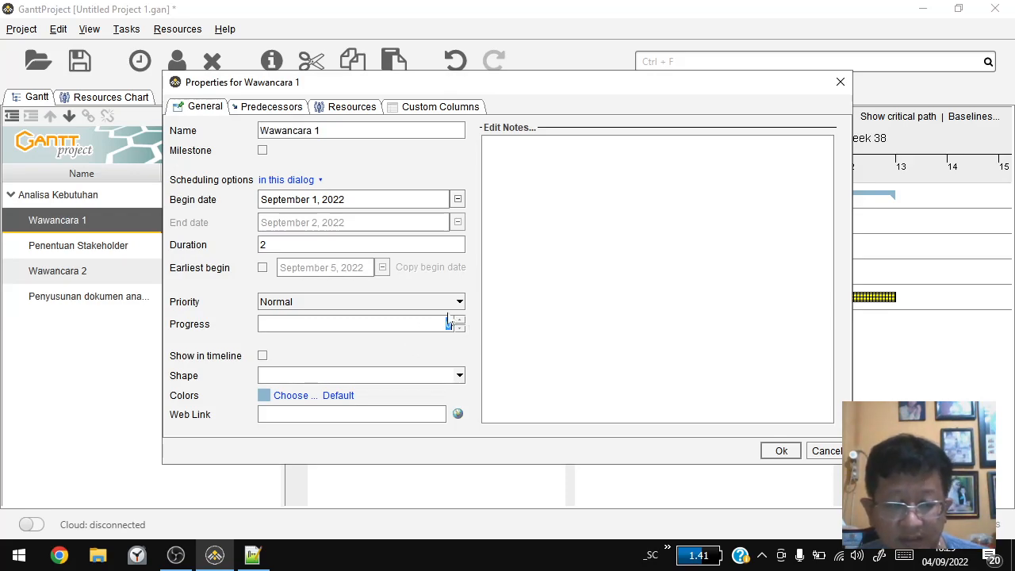
left_click(782, 451)
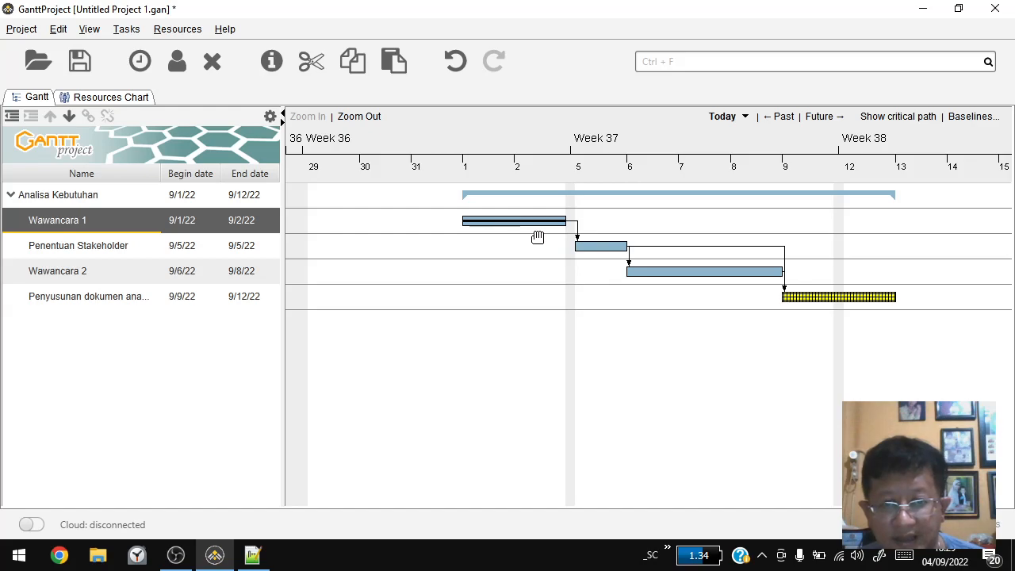
Set the progress of the Penentuan Stakeholder task to 30.
left_click(603, 257)
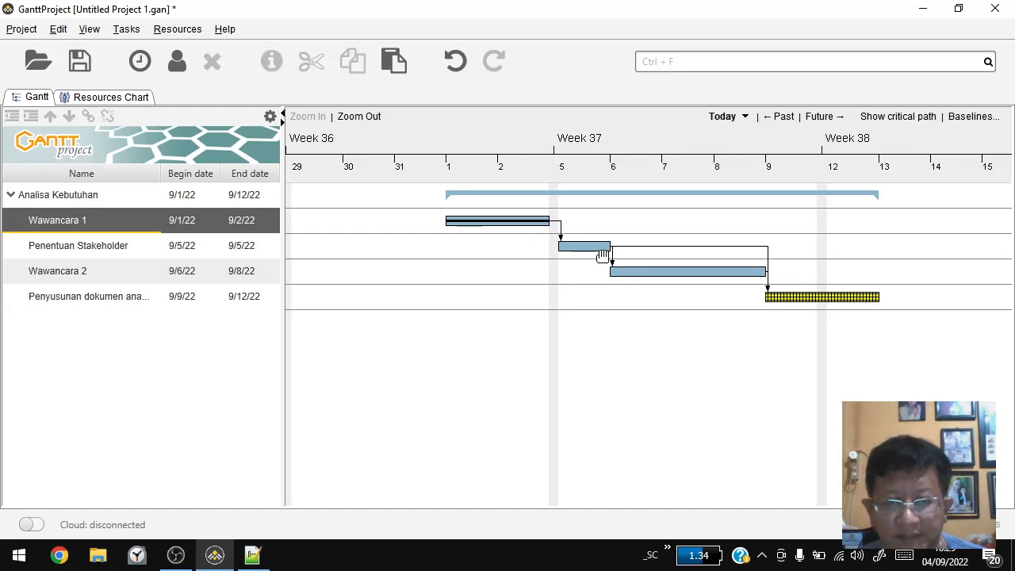
double_click(98, 245)
left_click(449, 323)
type("30")
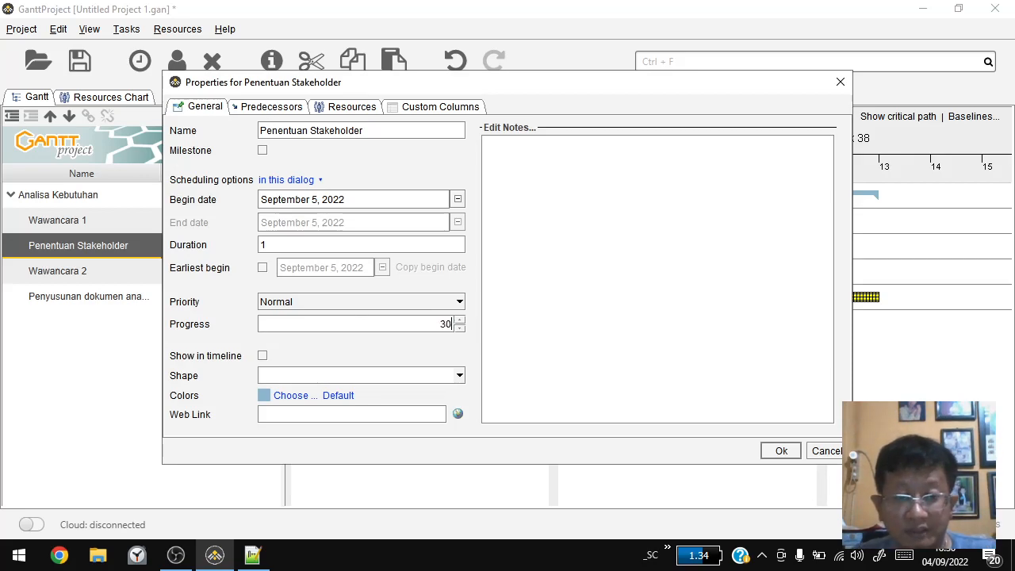
left_click(782, 451)
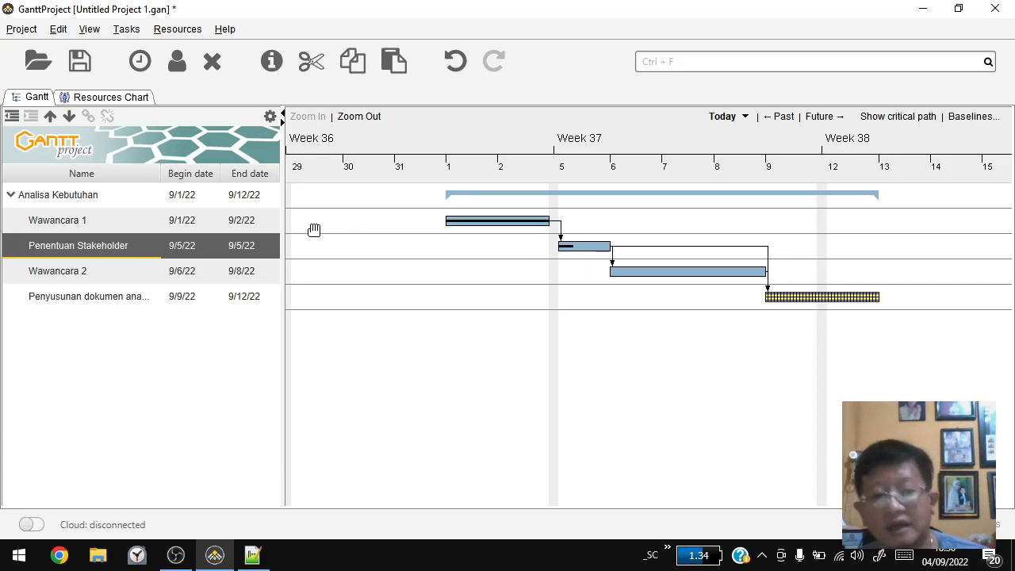
Check the phase list in Notepad++, and add a top-level task named Desain below the Analisa Kebutuhan subtasks in GanttProject.
left_click(254, 557)
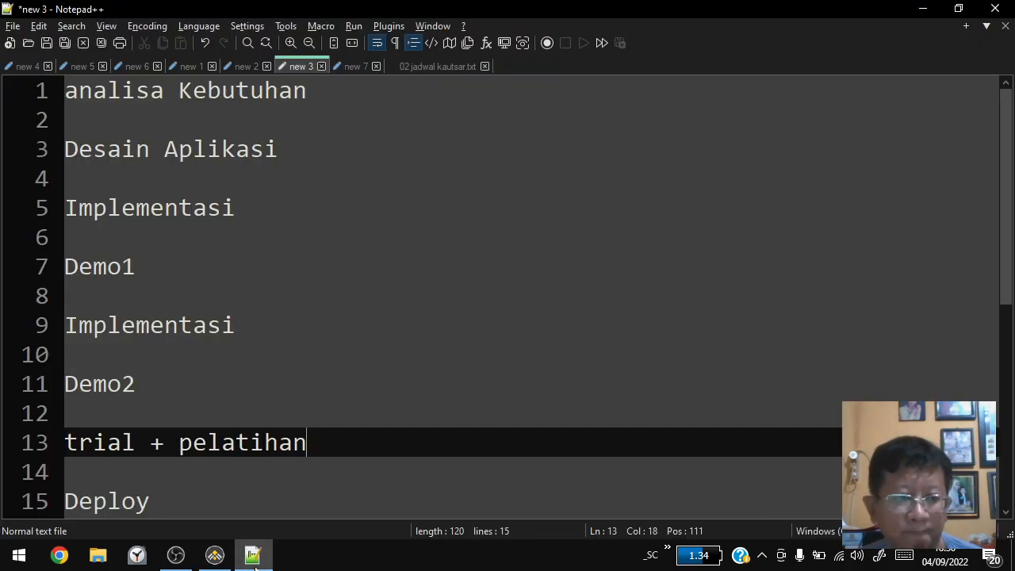
left_click(255, 565)
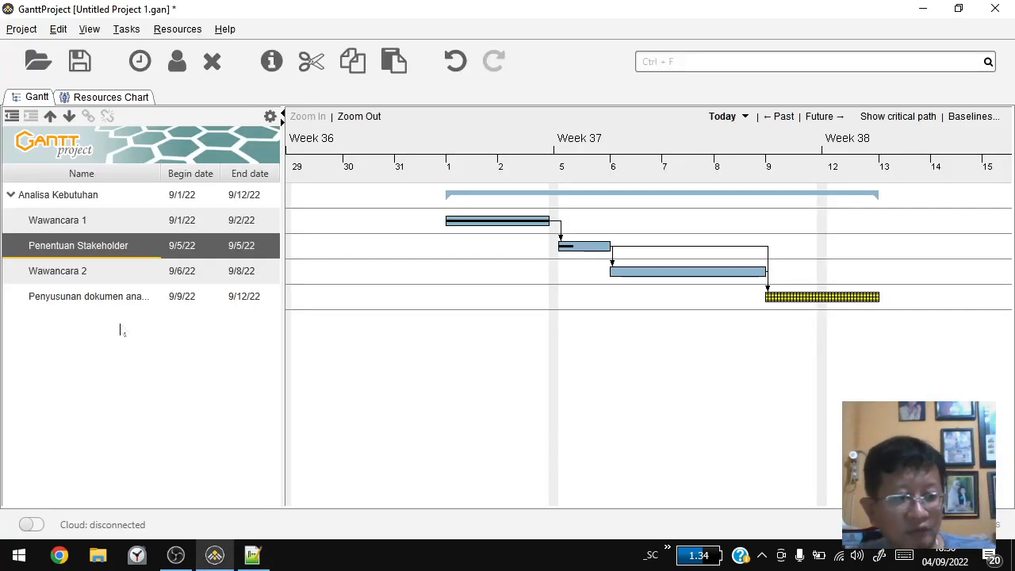
left_click(91, 300)
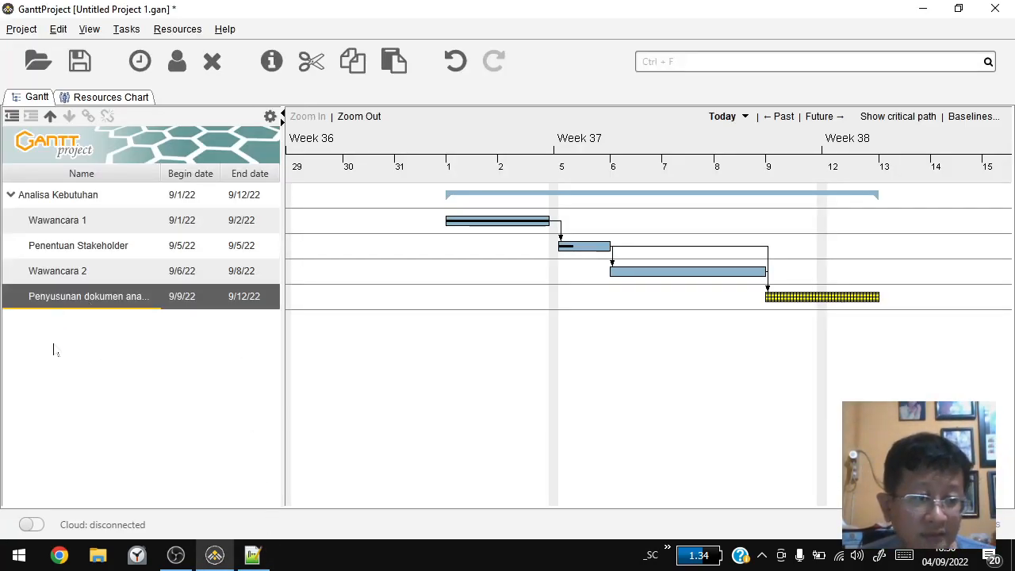
right_click(54, 311)
left_click(118, 322)
type("Desain")
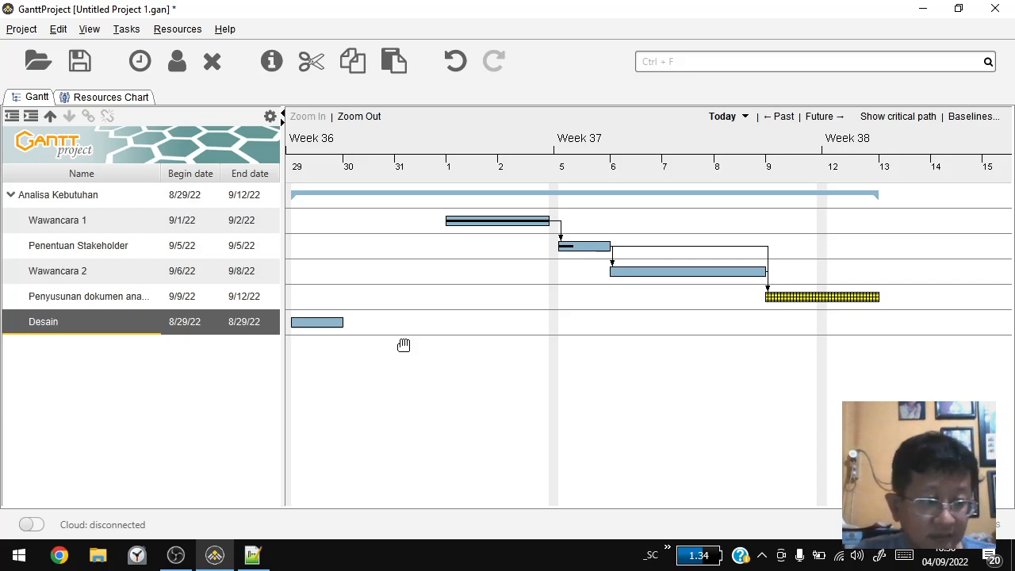
key("Return")
left_click(12, 116)
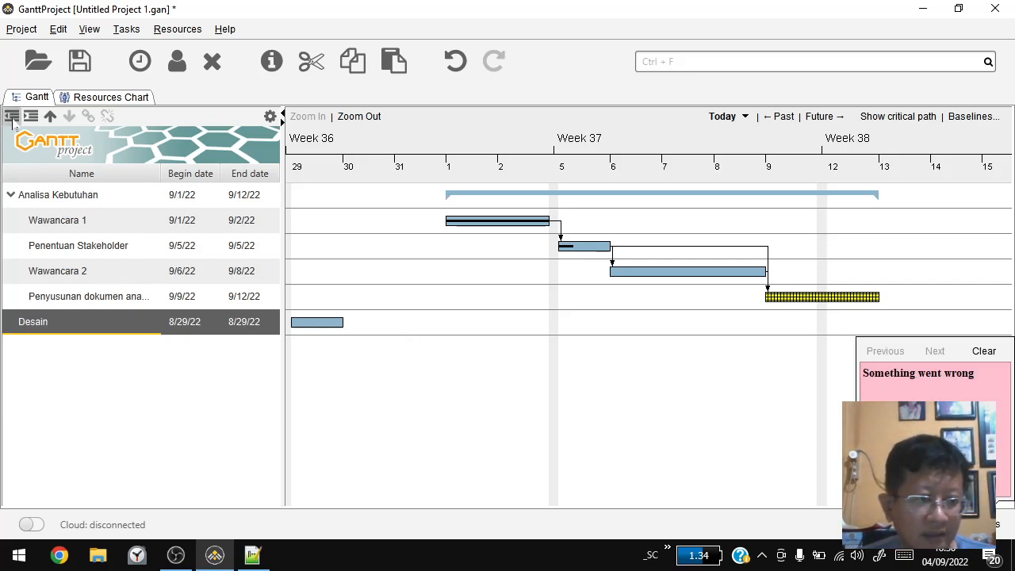
Add a task named Alur Sistem yang Baru and make it a subtask of Desain.
right_click(60, 383)
left_click(96, 321)
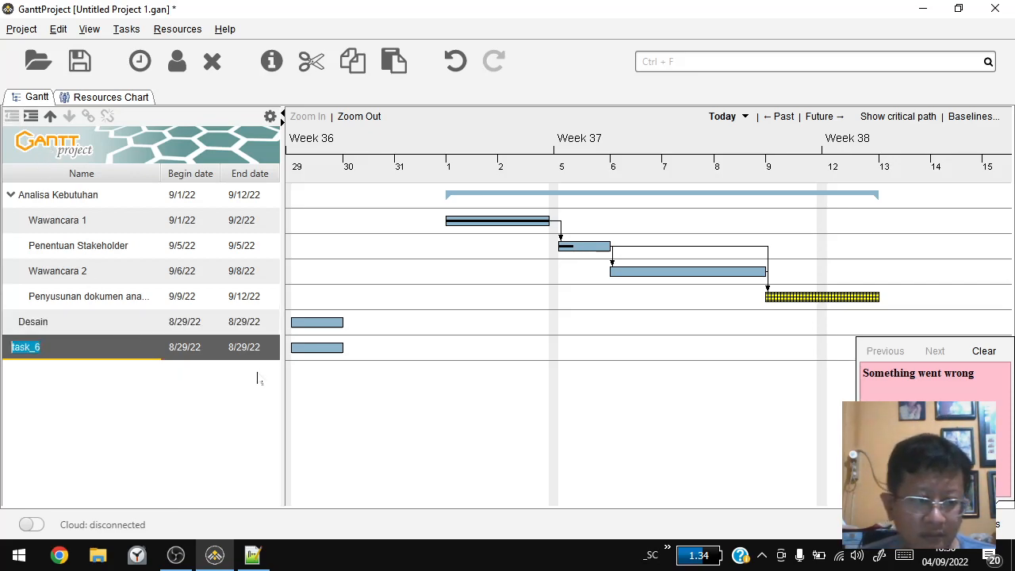
type("Desa")
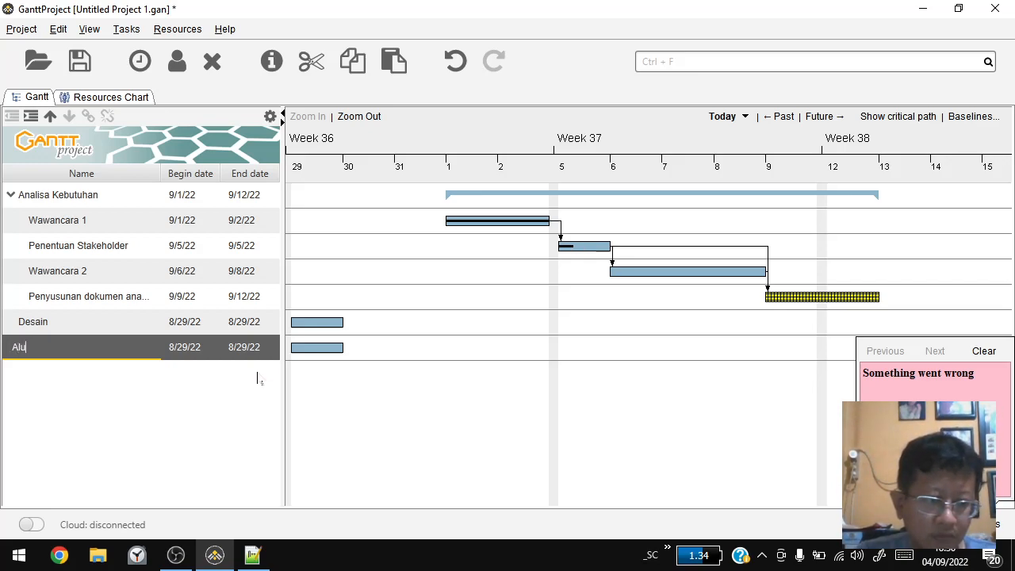
type("Alur Sistem yang Baru")
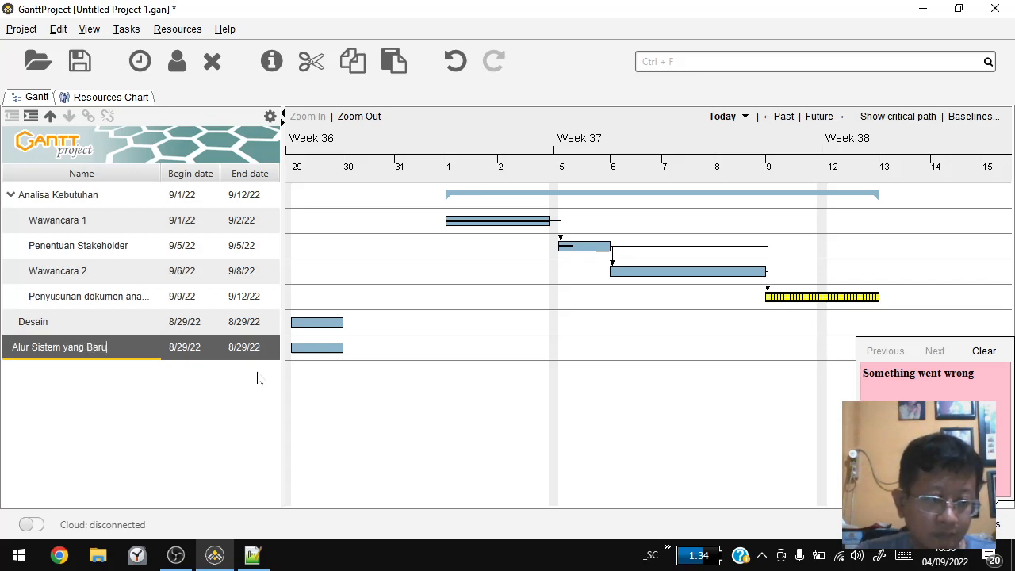
key("Return")
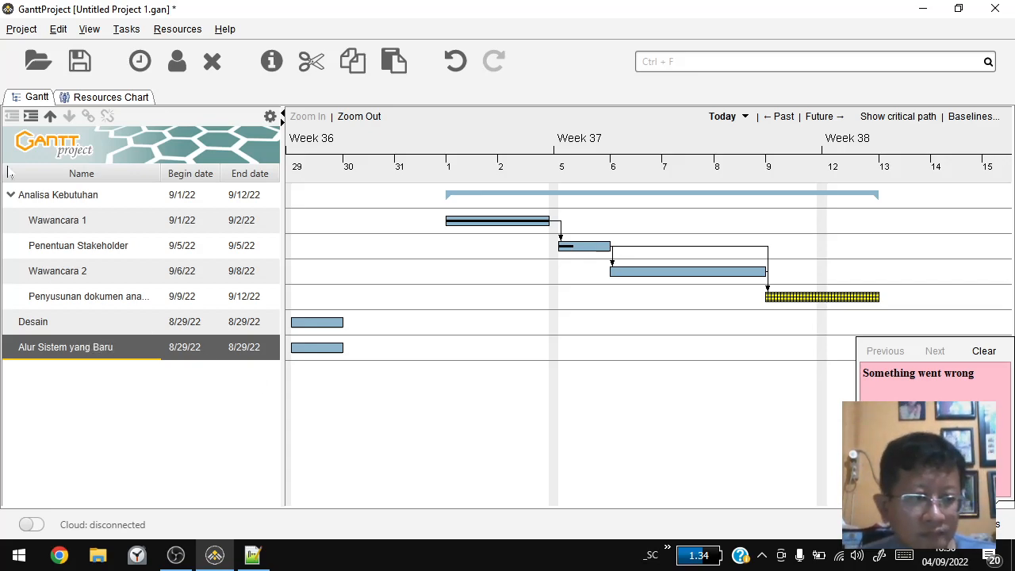
left_click(31, 116)
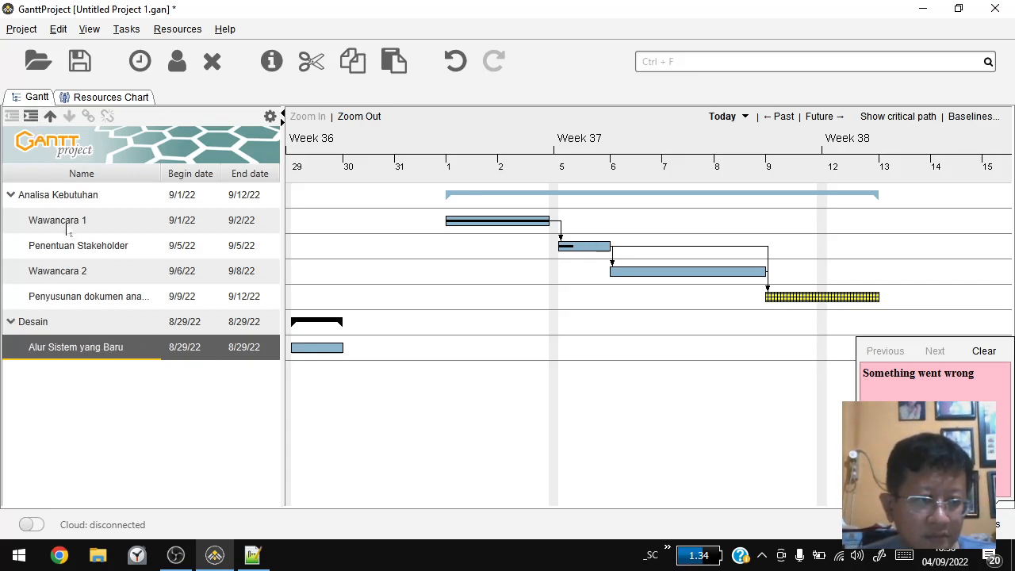
Add a second subtask named Desain Tampilan under Desain.
right_click(77, 354)
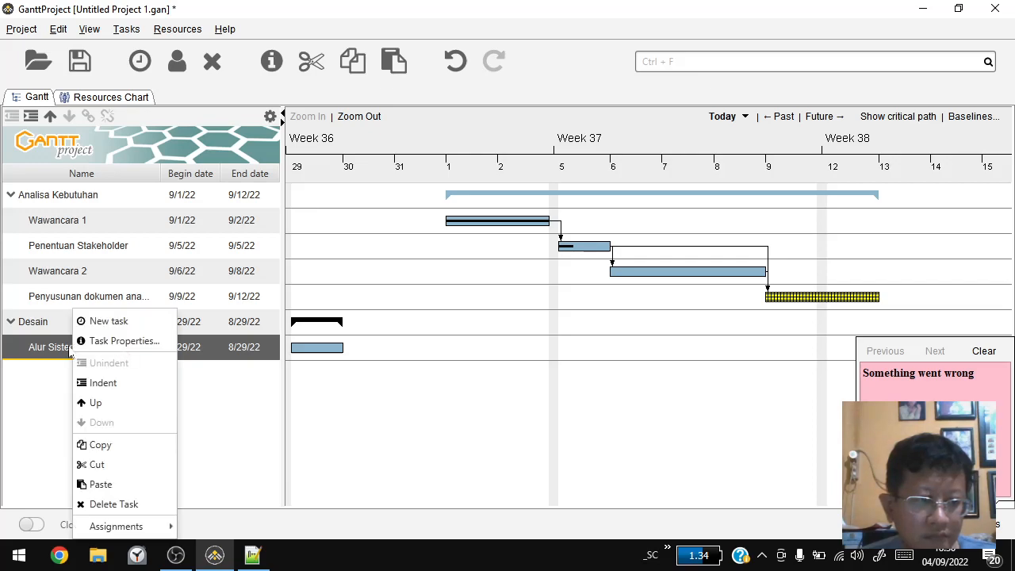
left_click(104, 323)
type("Desai")
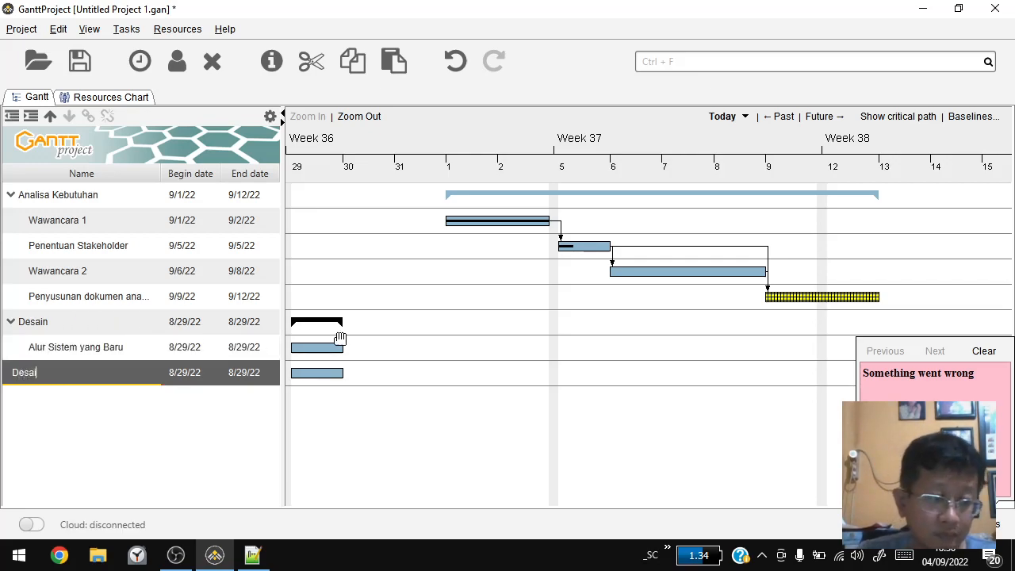
type("n Tam")
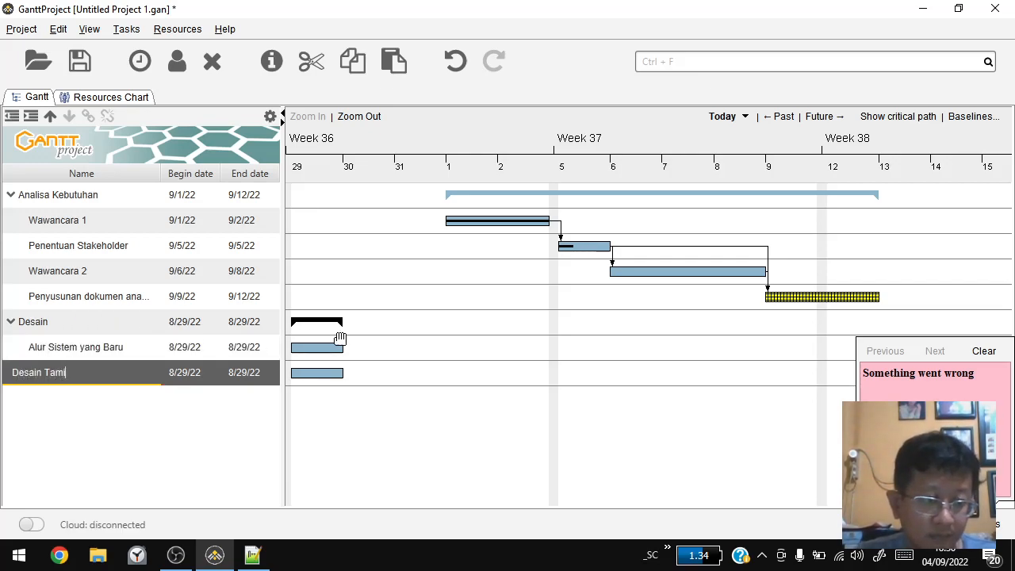
type("pilan")
key("Return")
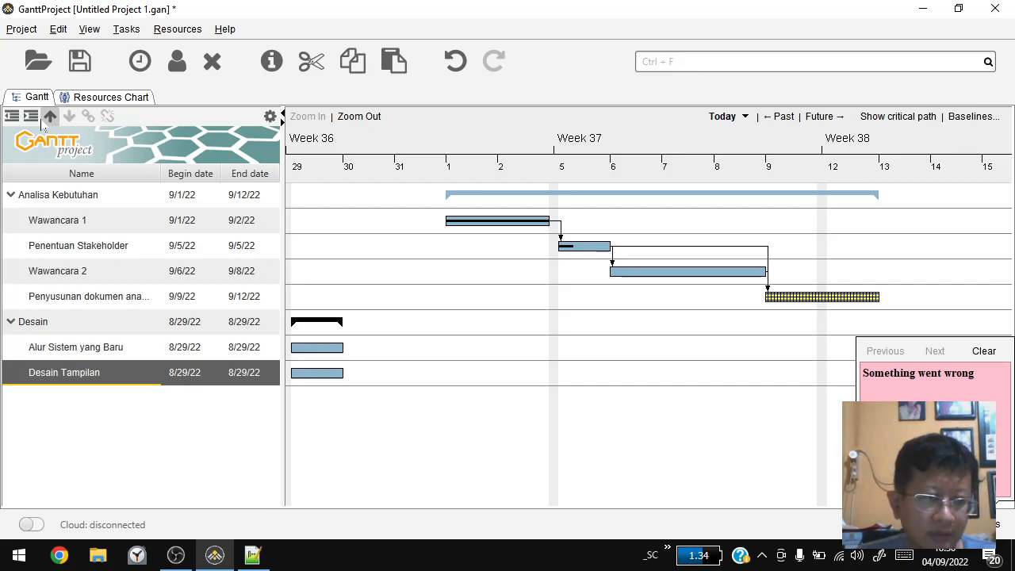
Add a third subtask named Konfirmasi Desain under Desain.
right_click(65, 383)
left_click(135, 322)
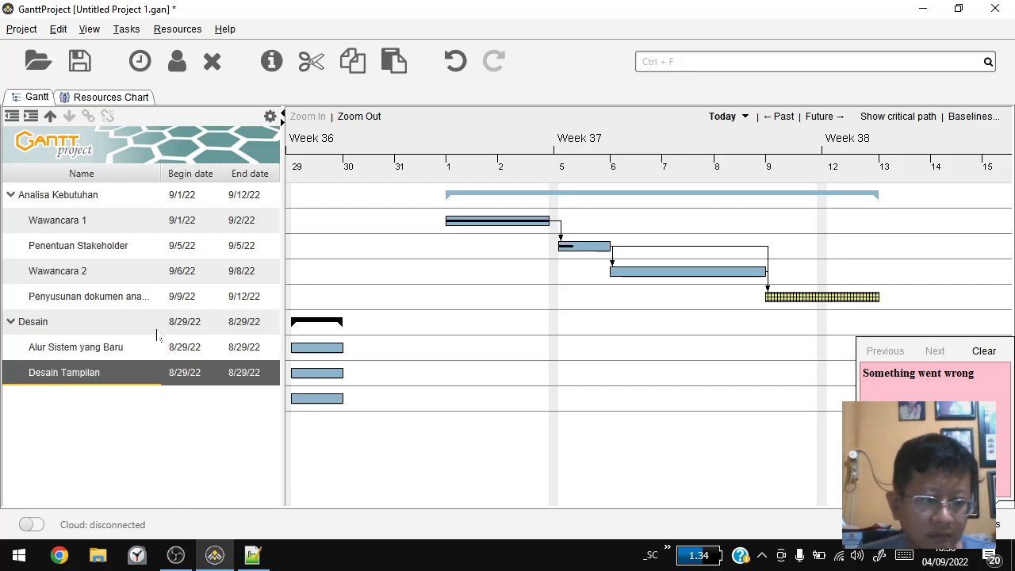
type("Konfirmasi Desain")
key("Return")
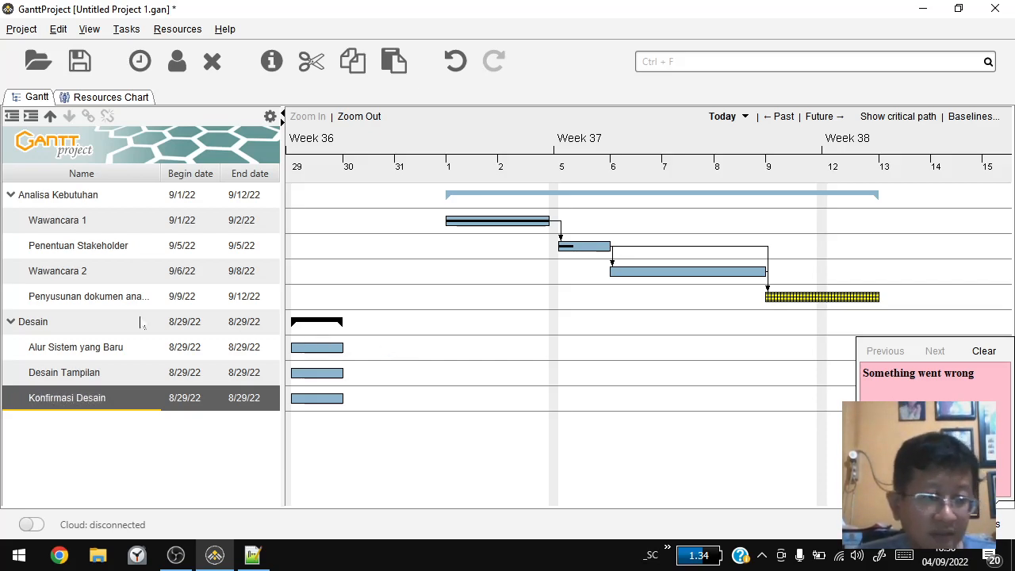
Add a fourth subtask named Desain DB under Desain.
right_click(82, 396)
left_click(126, 321)
type("De")
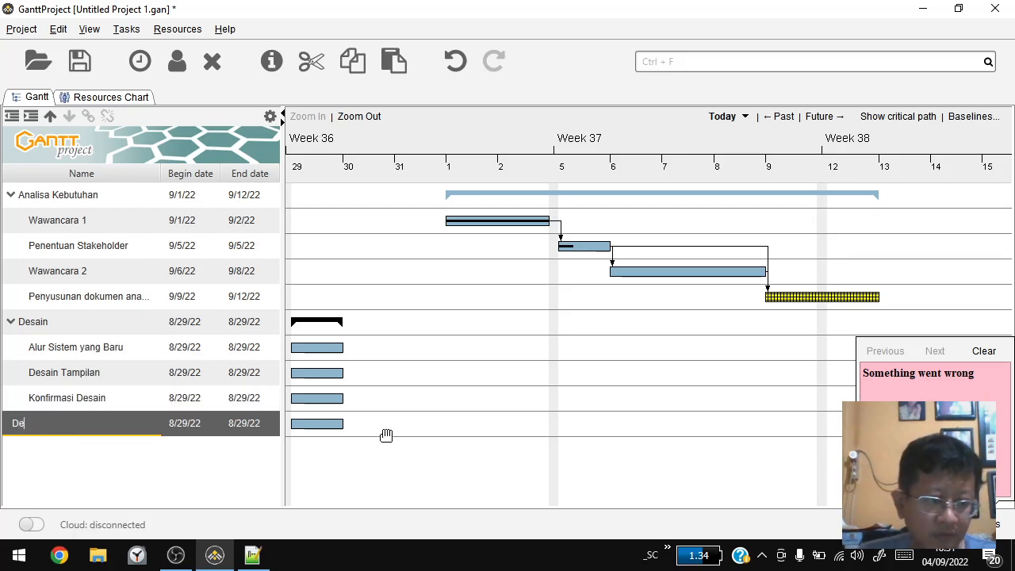
type("sain DB")
key("Return")
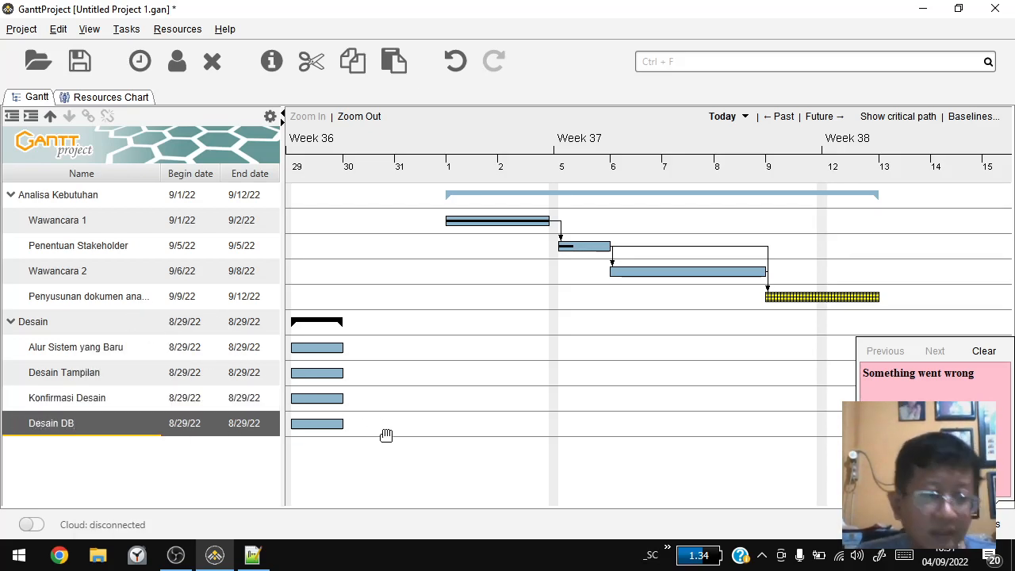
left_click(166, 30)
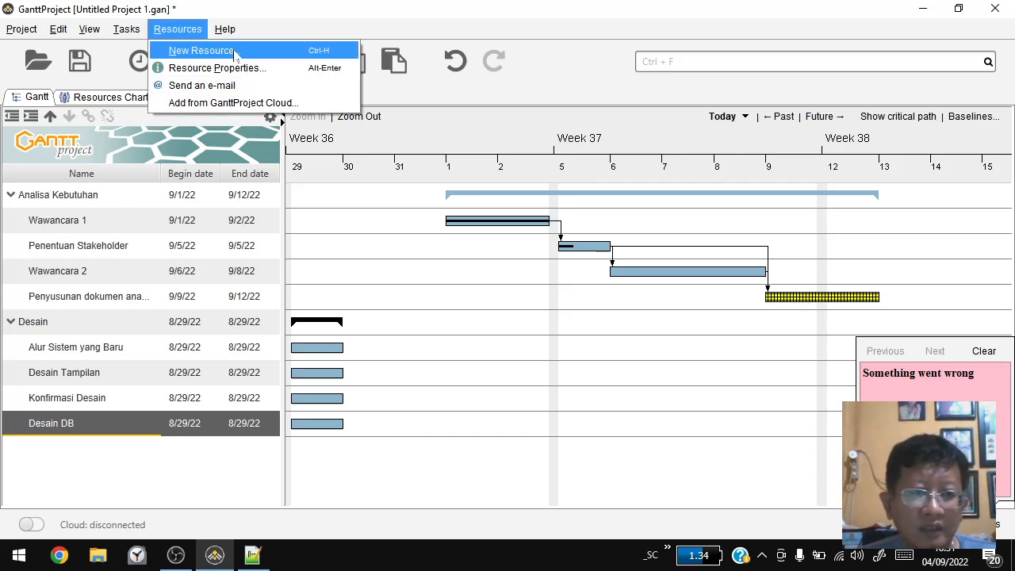
left_click(204, 50)
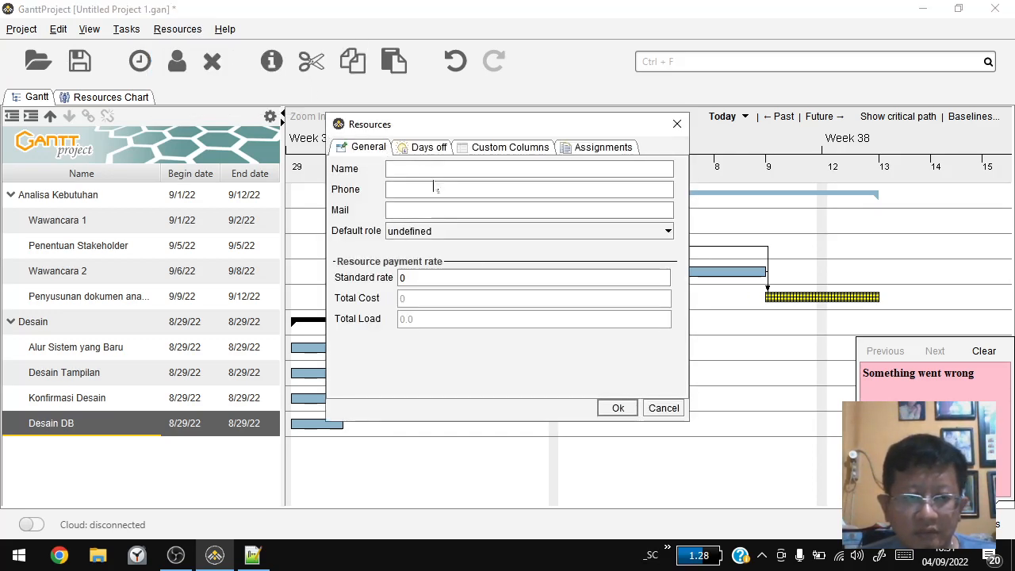
left_click(678, 124)
left_click(177, 63)
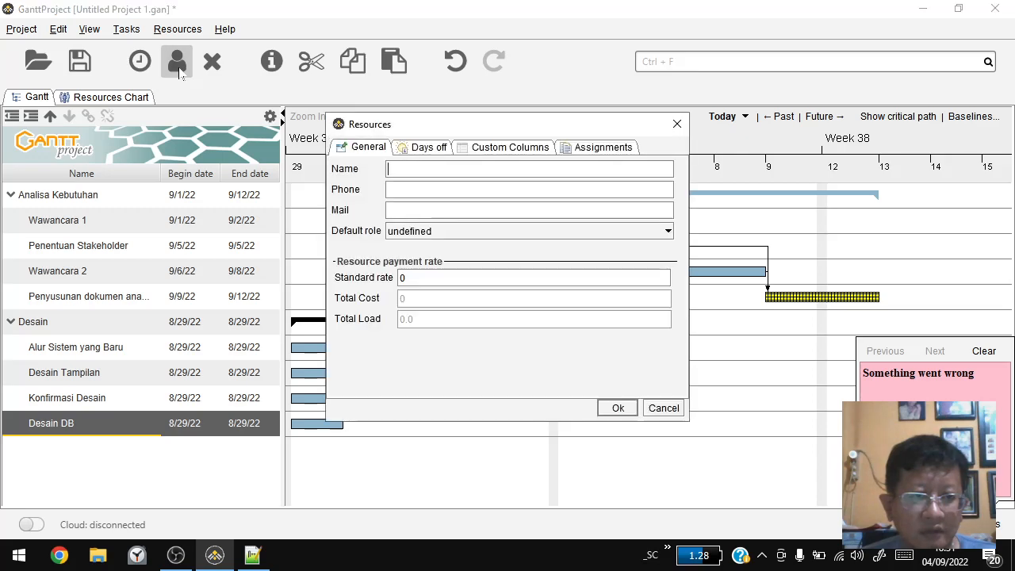
left_click(676, 125)
Examine which tasks are assigned to the sistem analisa and Technical Writer resources in the resources chart.
left_click(108, 98)
right_click(92, 263)
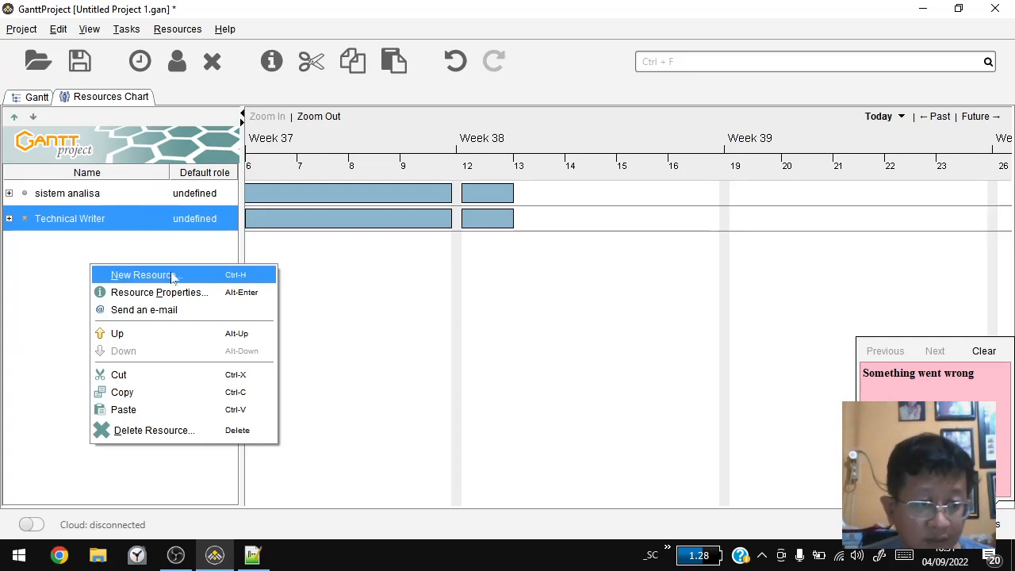
left_click(69, 268)
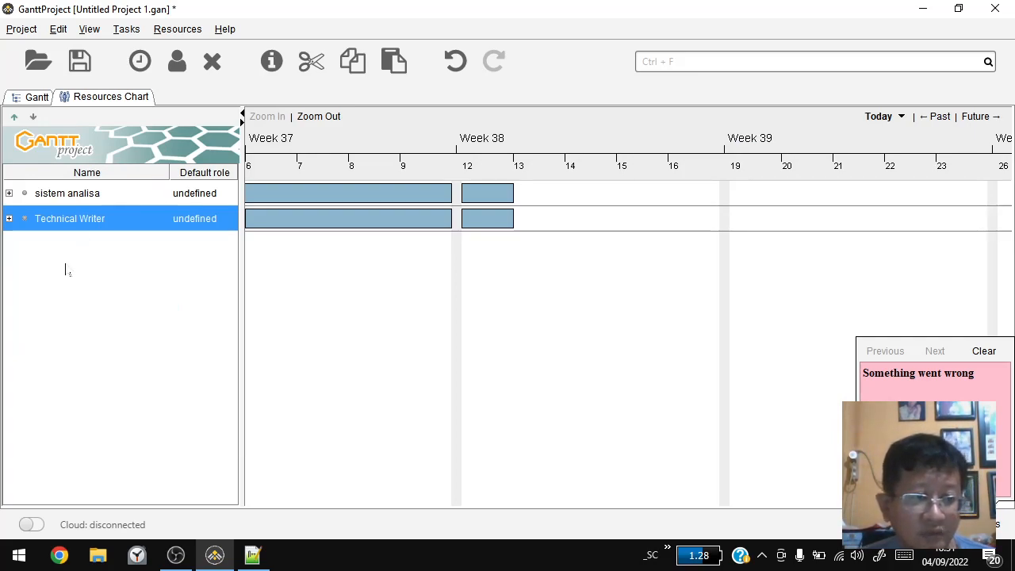
left_click(8, 218)
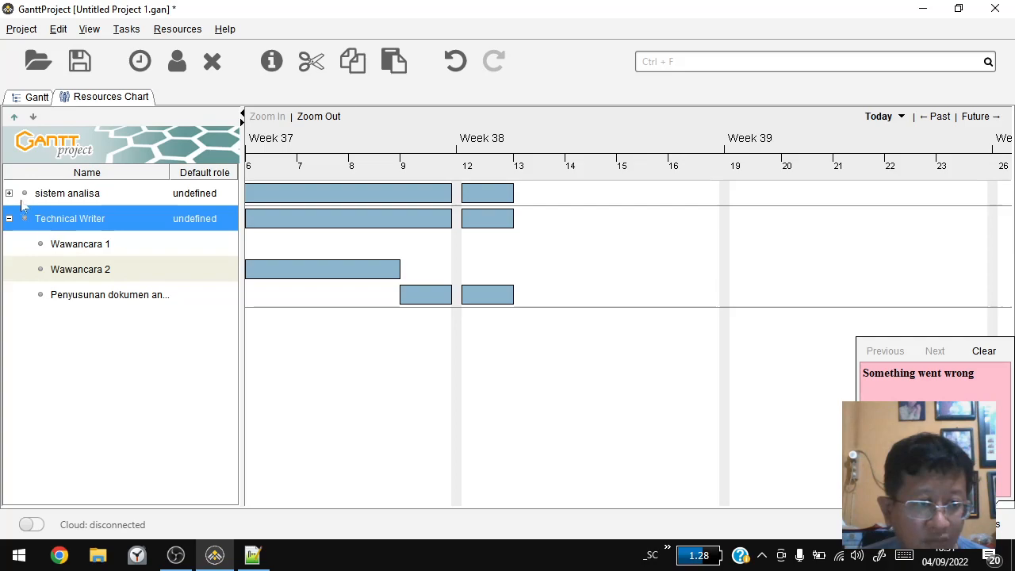
left_click(9, 193)
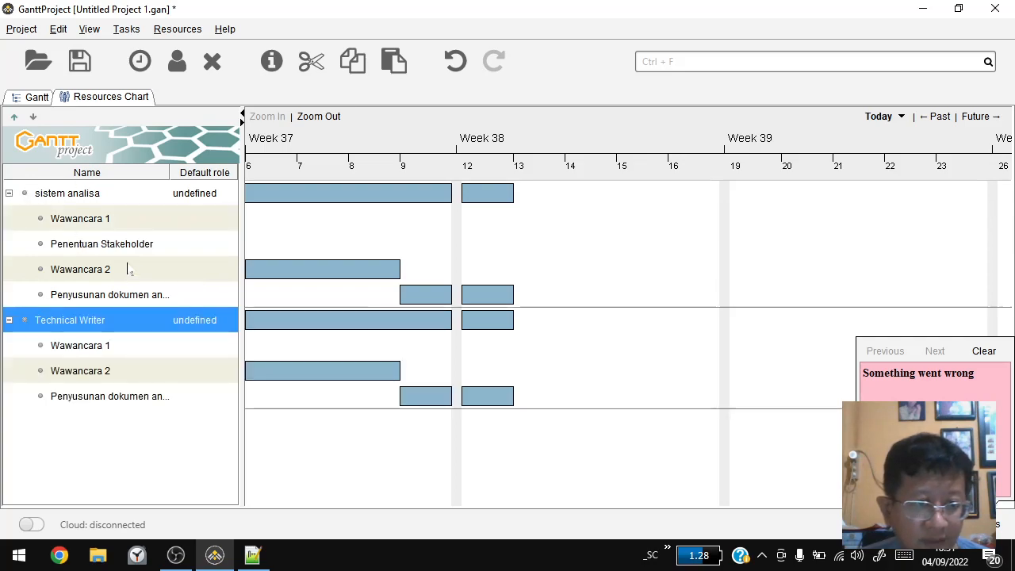
left_click(9, 194)
left_click(9, 218)
Create a new resource named UI / UX Desain.
right_click(68, 284)
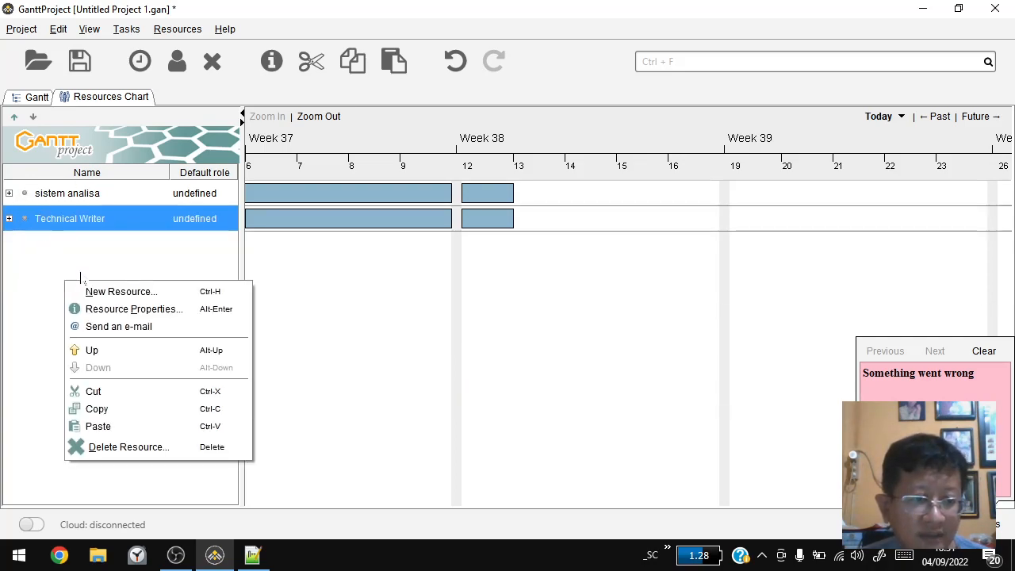
left_click(145, 292)
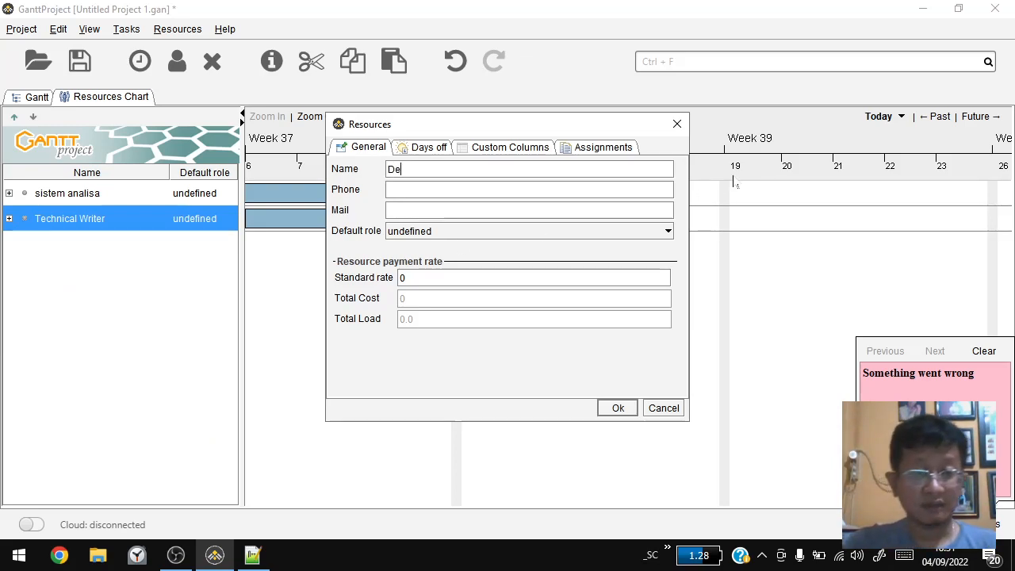
type("UI ")
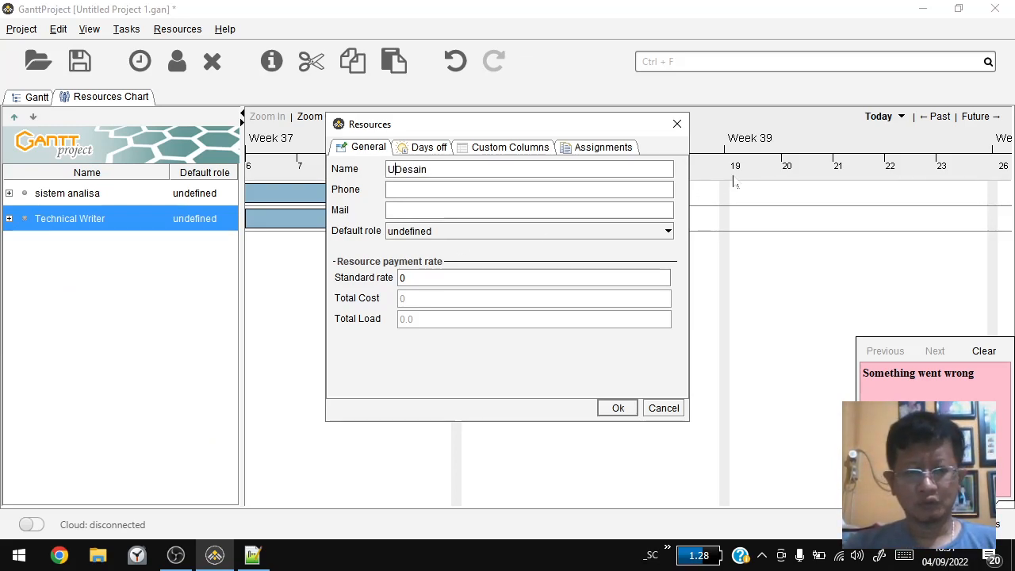
type("/ U")
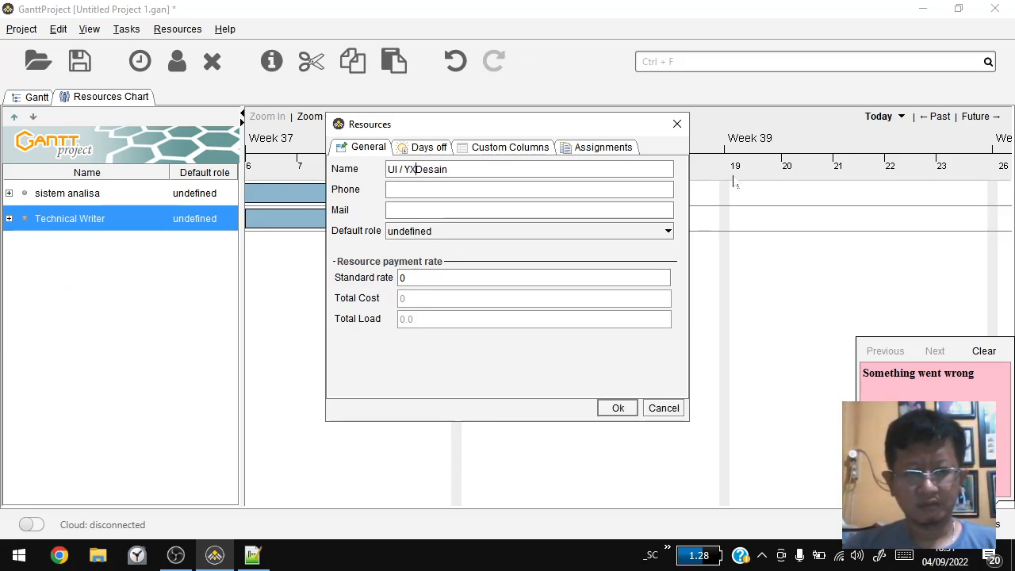
type("X")
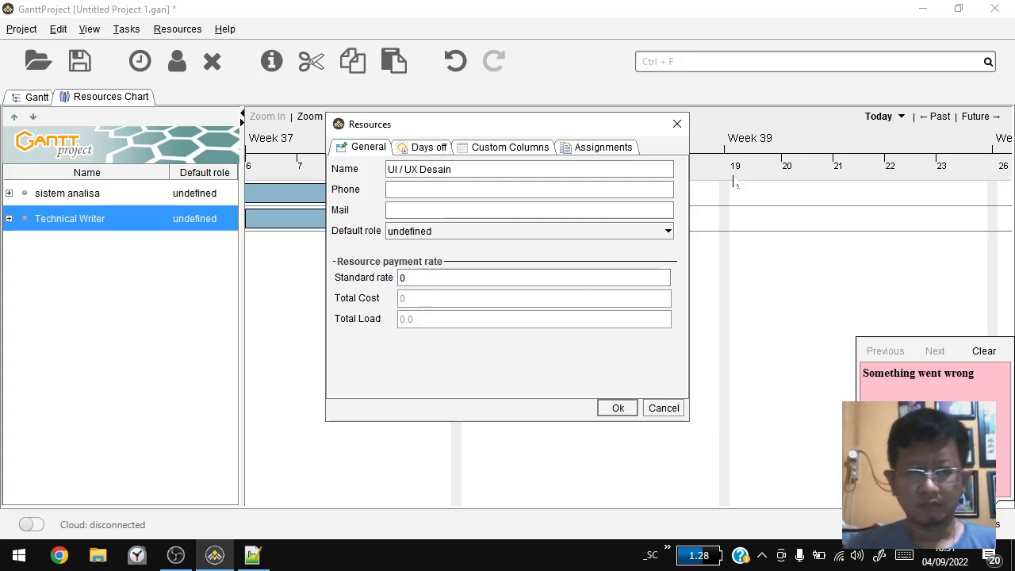
left_click(618, 408)
Create another resource named DB Designer.
right_click(23, 287)
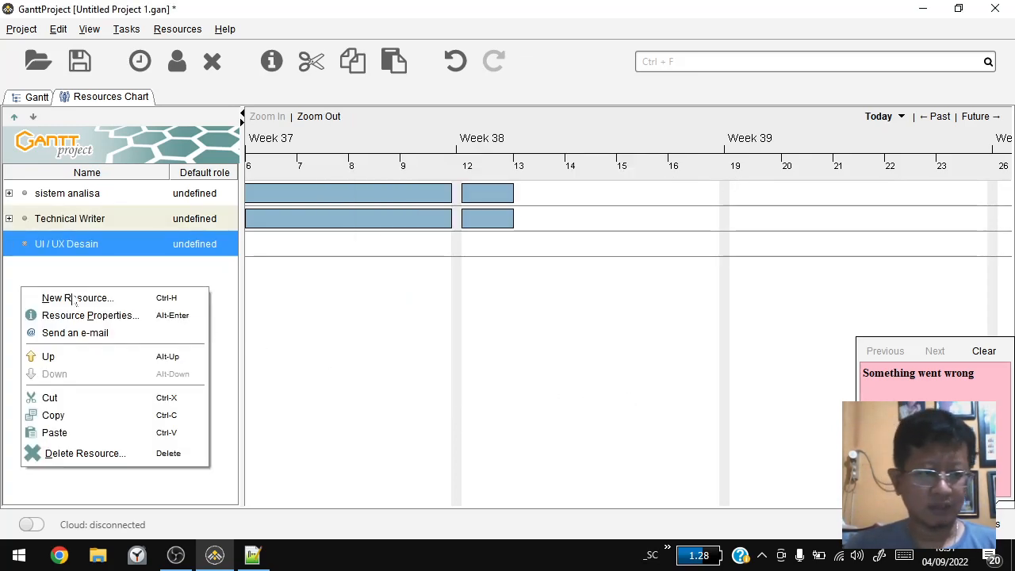
left_click(68, 299)
type("DB Designer")
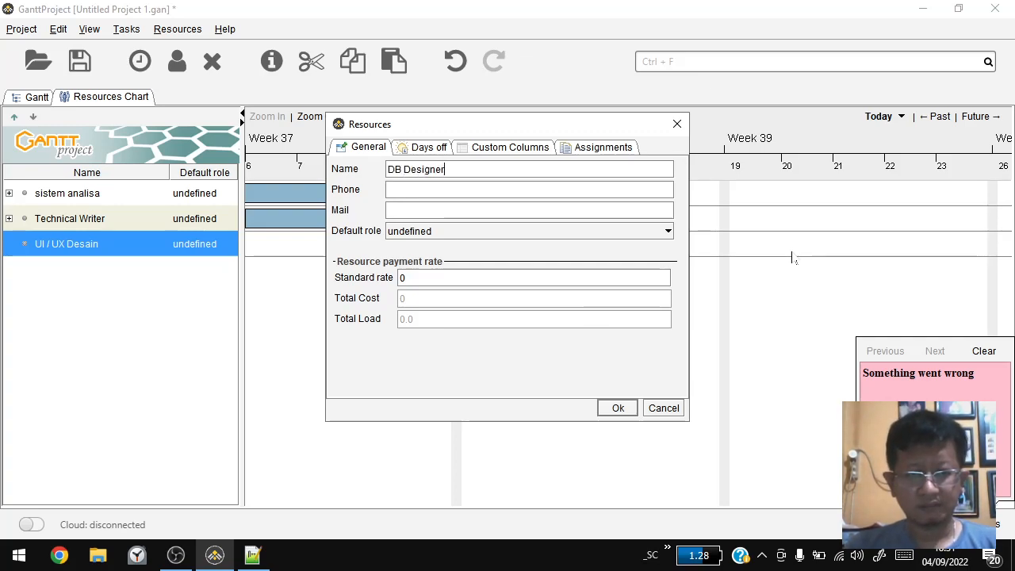
key("Return")
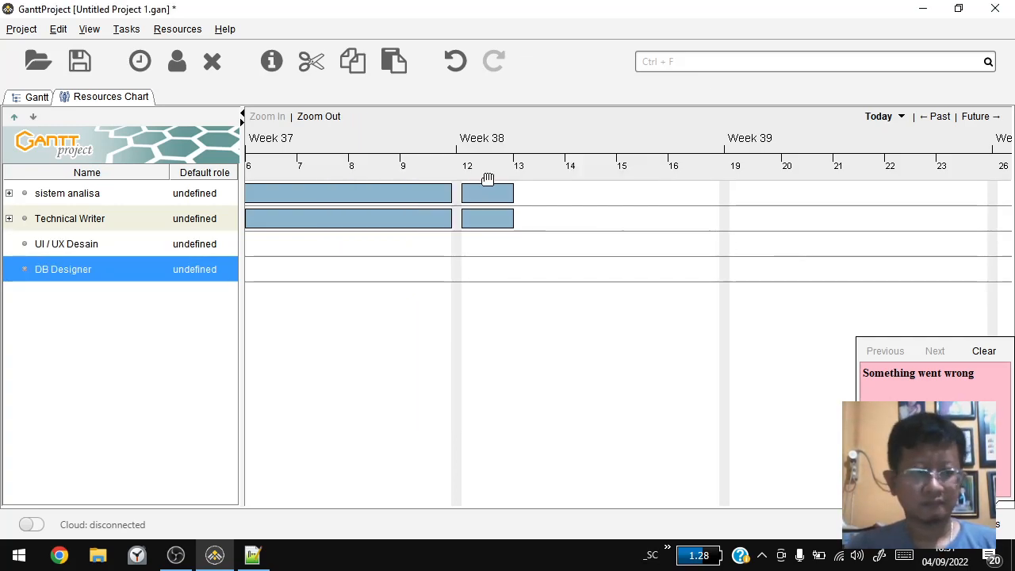
In the Gantt chart, make Wawancara 2 the predecessor of the Alur Sistem yang Baru task.
left_click(21, 97)
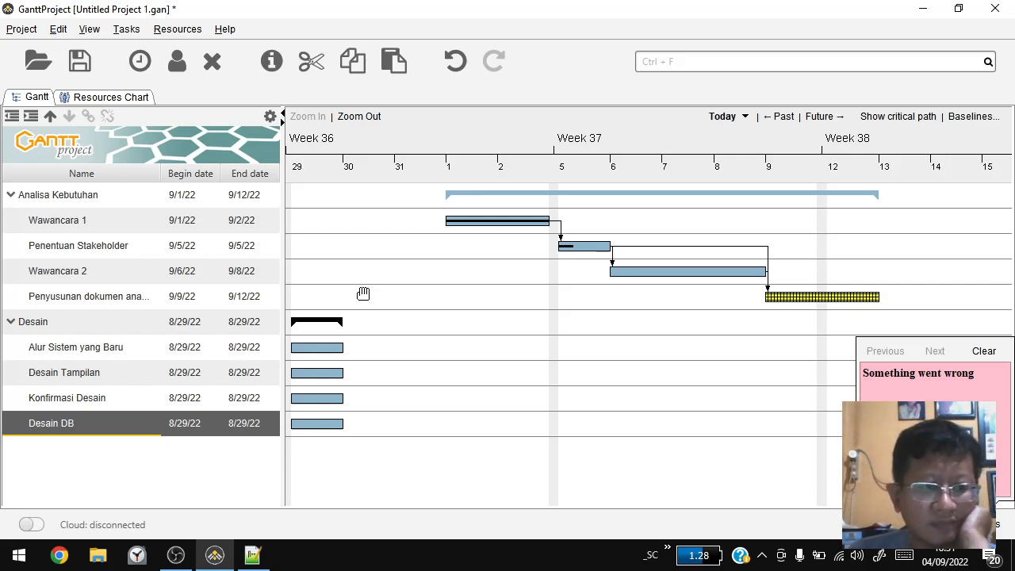
double_click(327, 352)
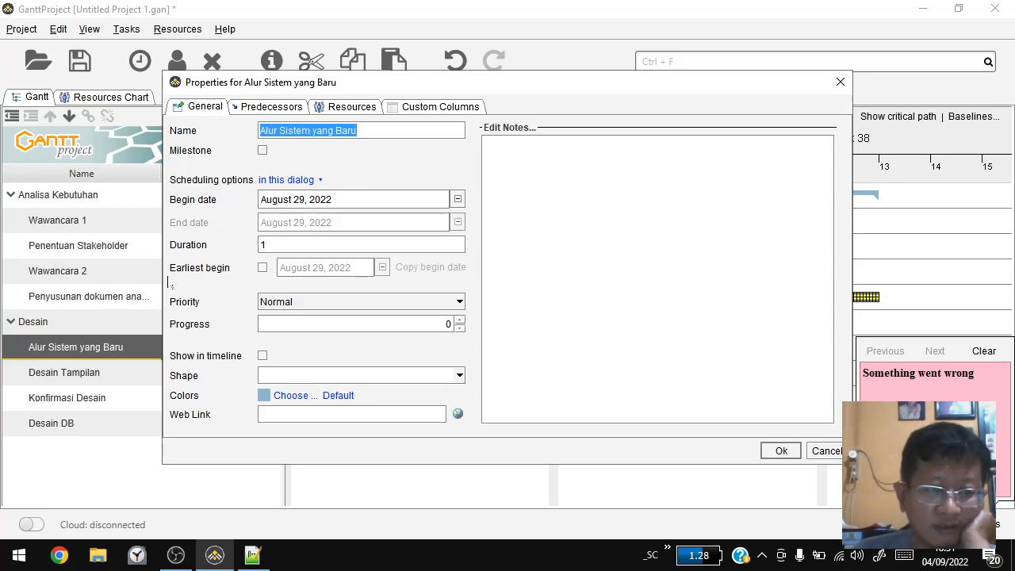
left_click(271, 106)
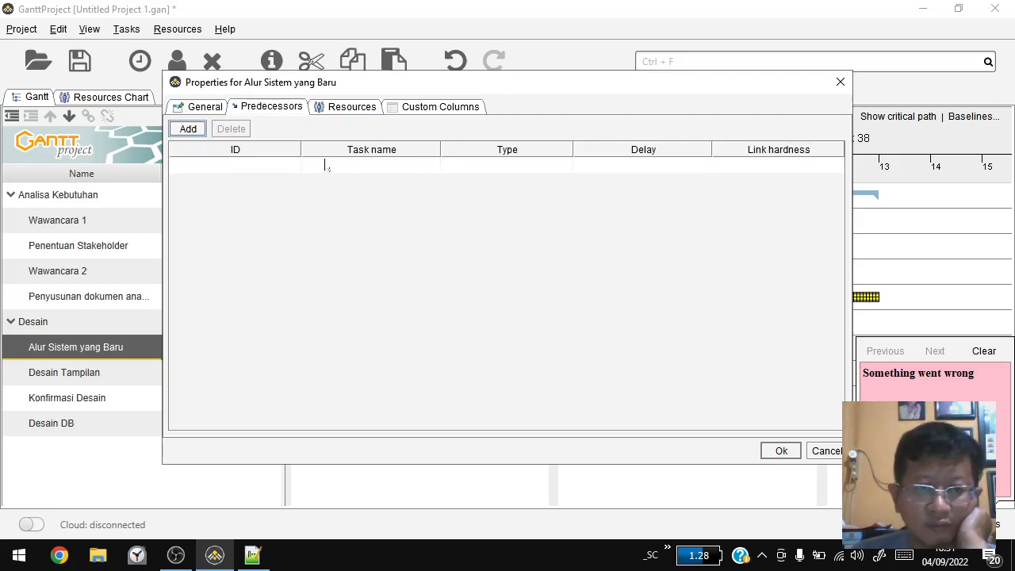
left_click(358, 170)
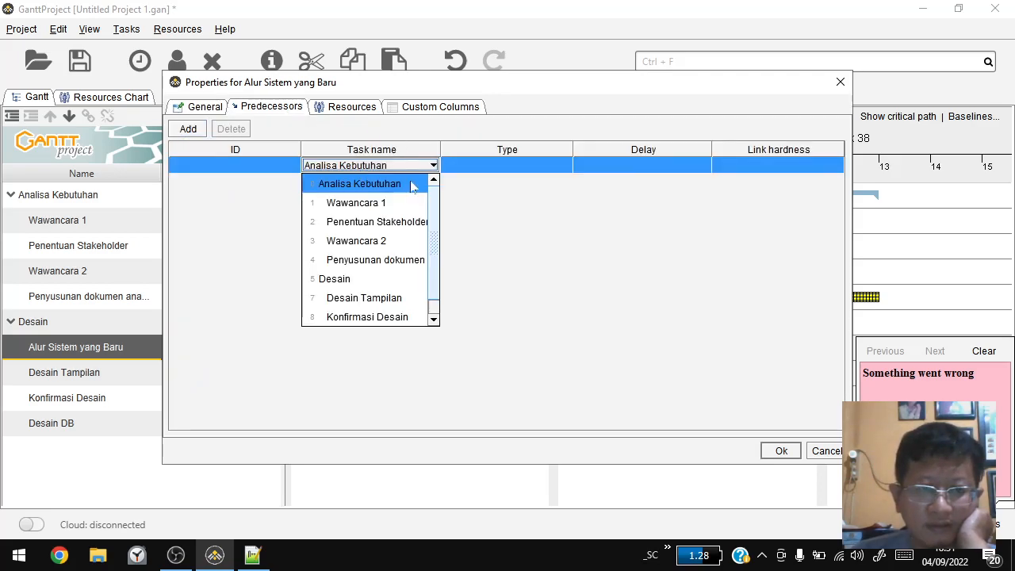
left_click(410, 240)
left_click(773, 453)
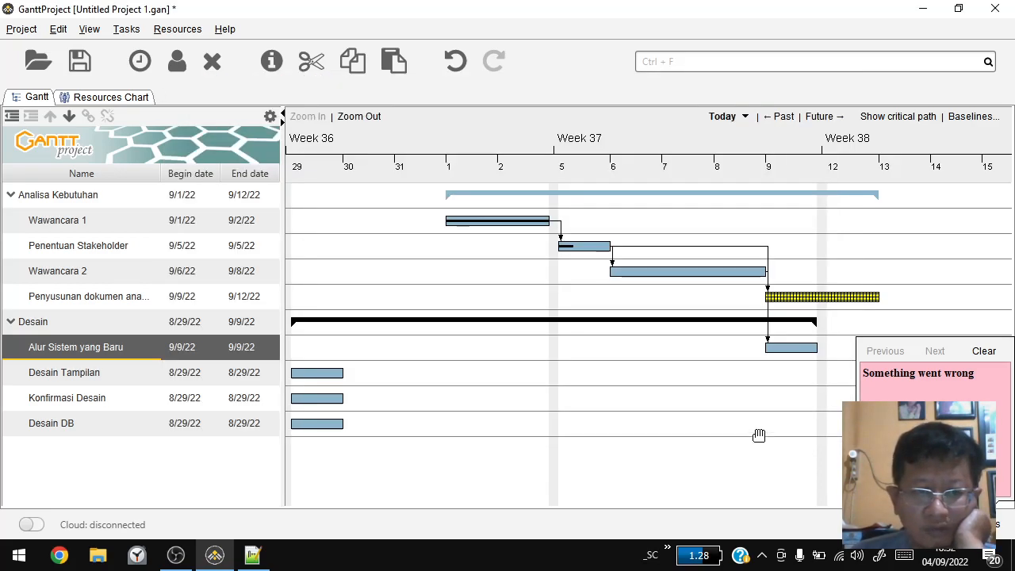
Set the duration of the Alur Sistem yang Baru task to 2 and check its predecessors.
double_click(103, 349)
left_click_drag(273, 245, 131, 217)
type("2")
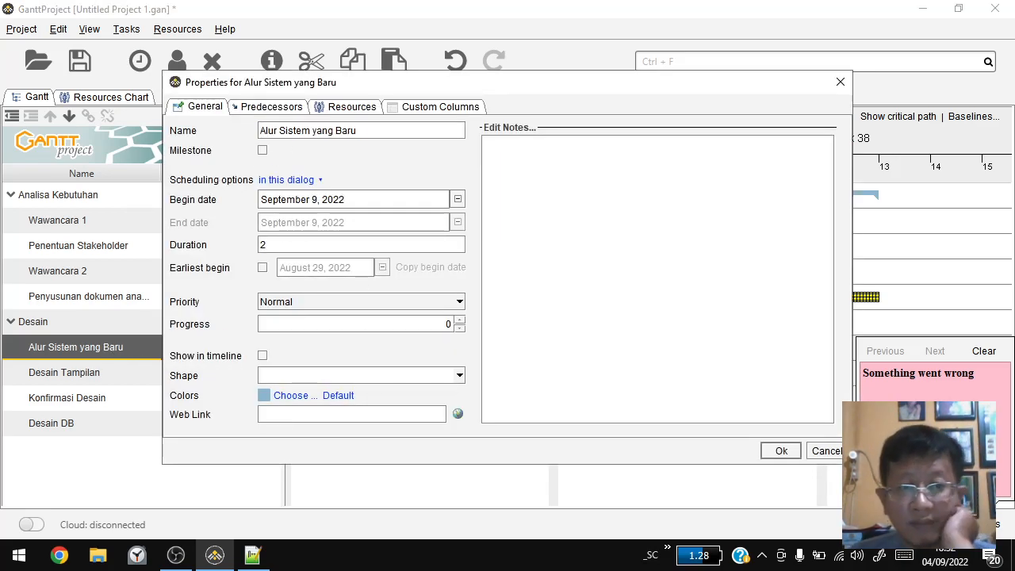
left_click(277, 108)
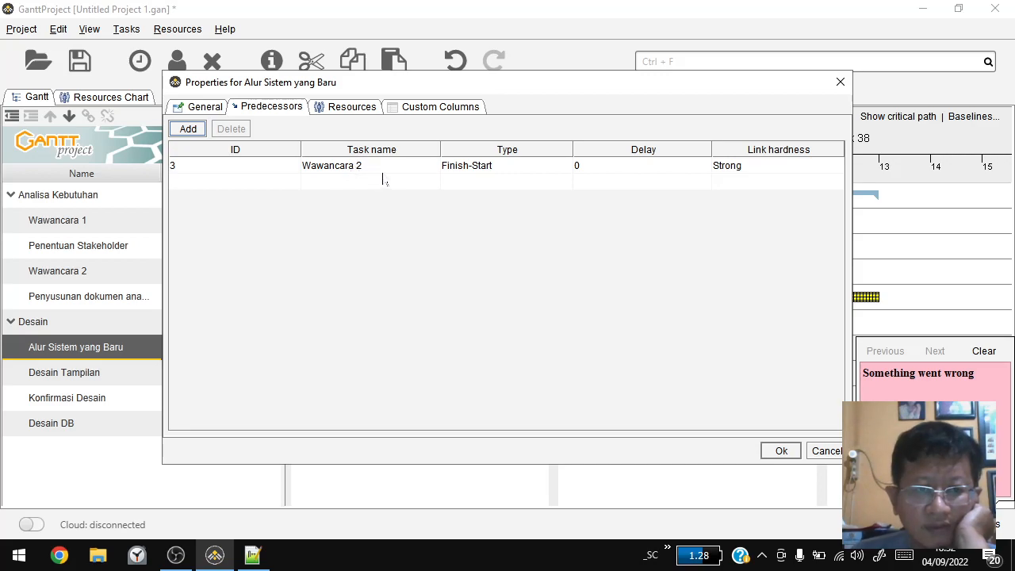
Assign sistem analisa, Technical Writer and UI / UX Desain as resources of the Alur Sistem yang Baru task.
left_click(353, 108)
left_click(337, 165)
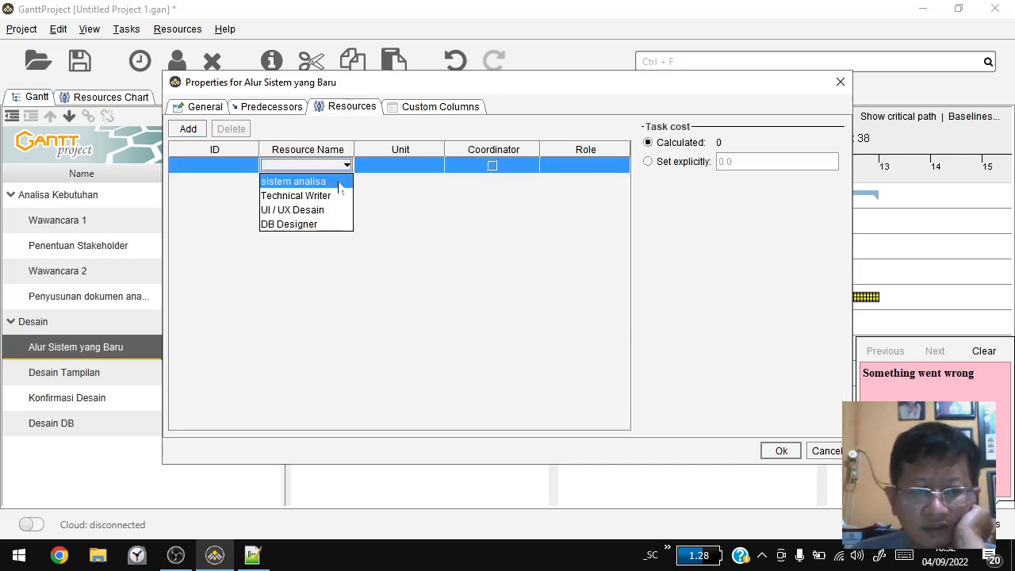
left_click(331, 182)
left_click(341, 182)
left_click(335, 209)
left_click(337, 203)
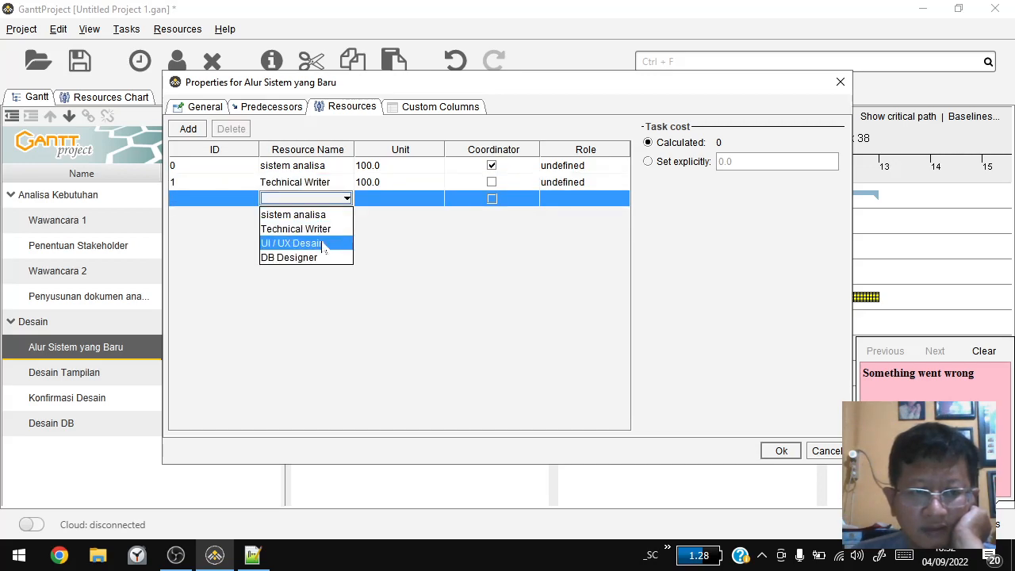
left_click(318, 240)
left_click(782, 452)
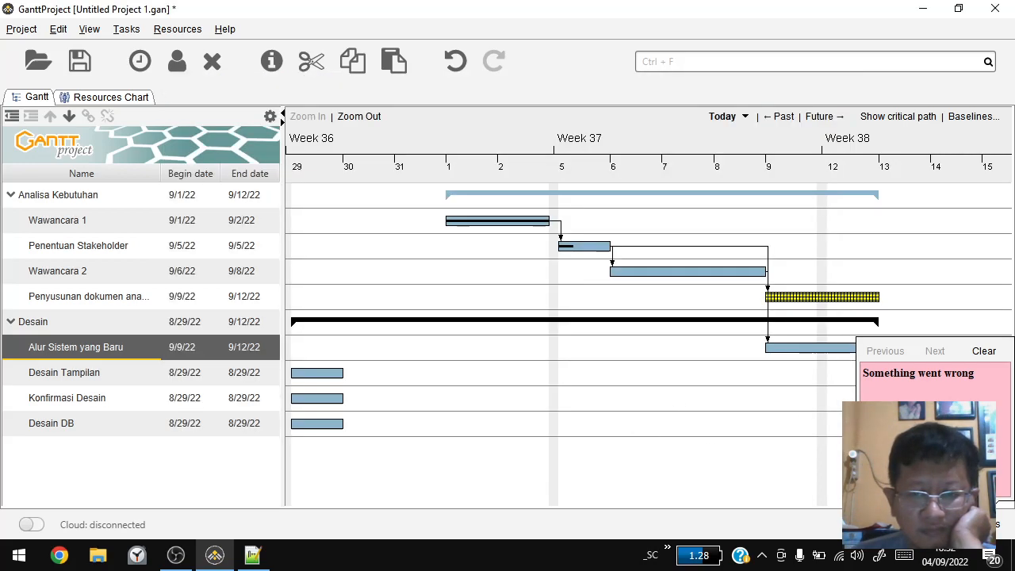
Add Alur Sistem yang Baru as predecessor of the Desain Tampilan task with the Start-Start link type.
left_click(313, 379)
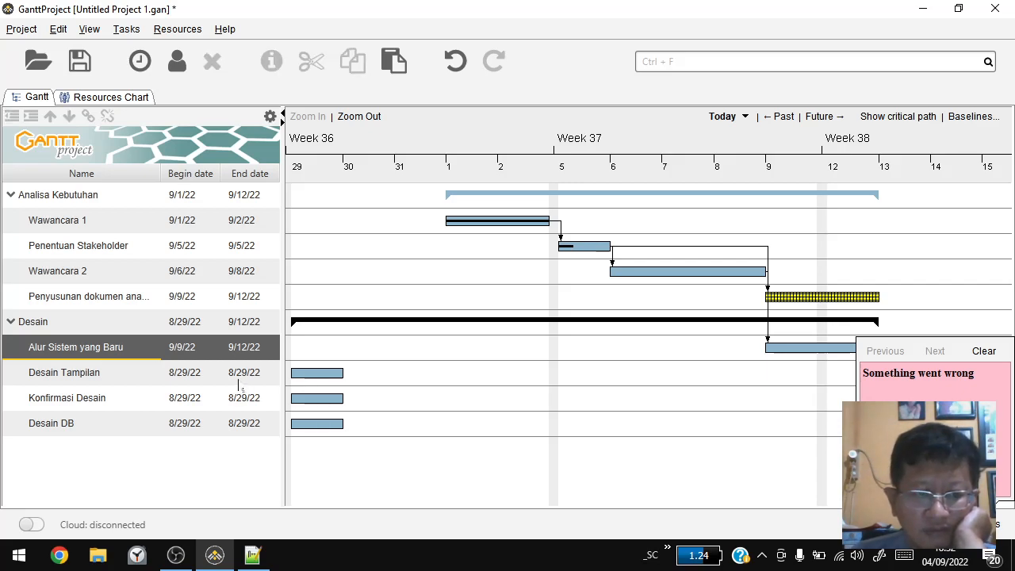
double_click(242, 376)
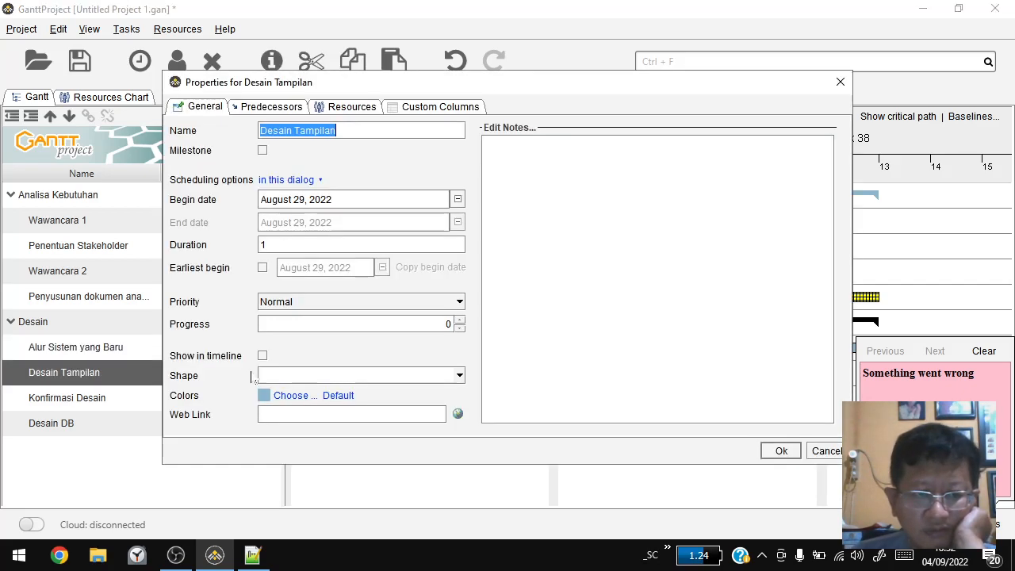
left_click(278, 108)
left_click(347, 168)
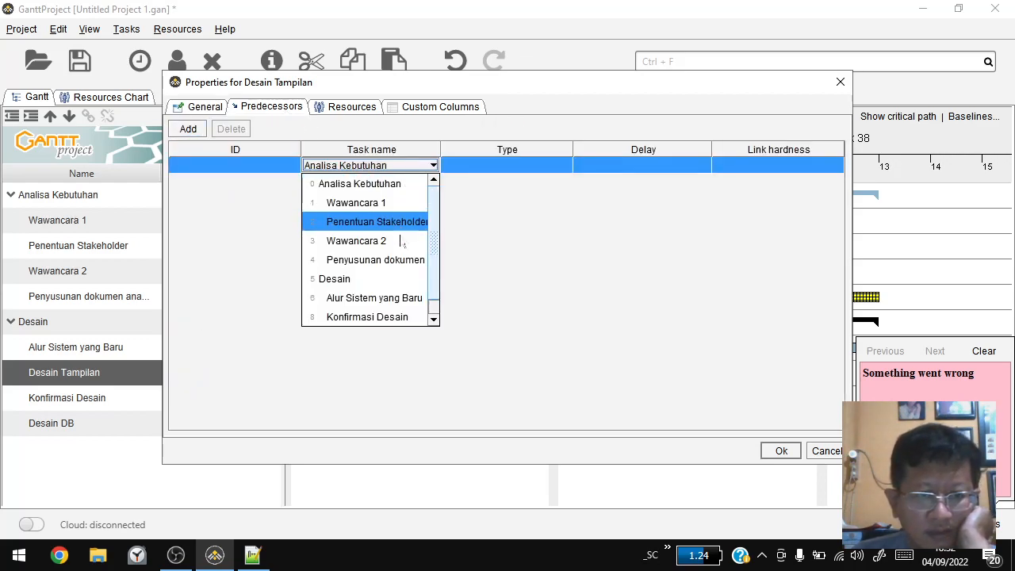
left_click(399, 298)
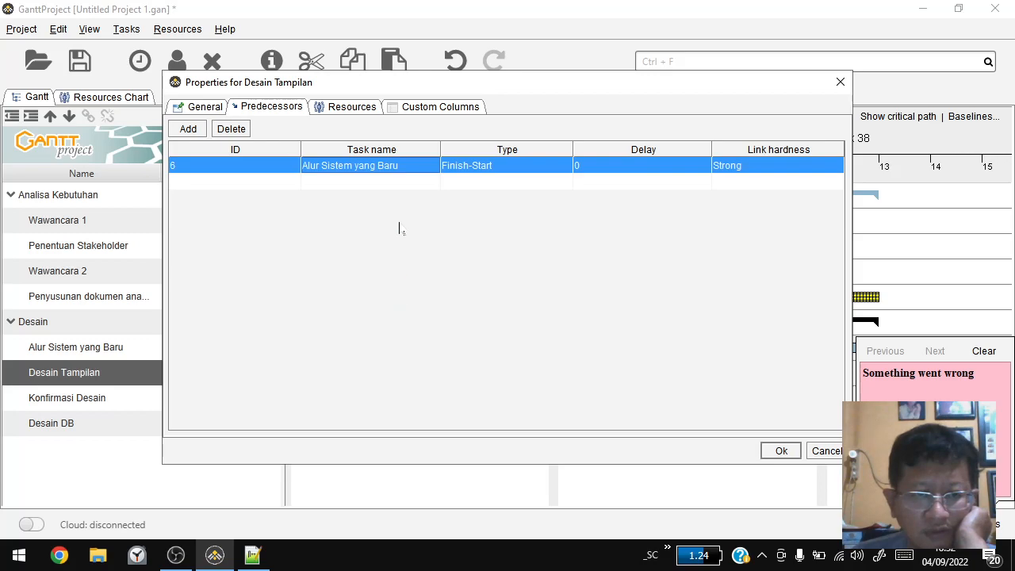
left_click(519, 168)
left_click(520, 168)
left_click(521, 168)
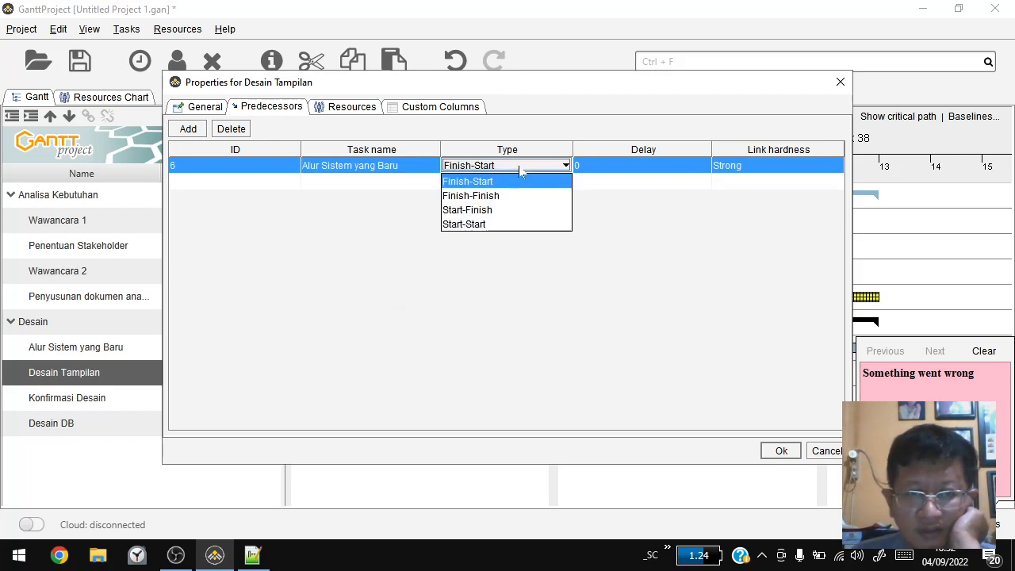
left_click(499, 225)
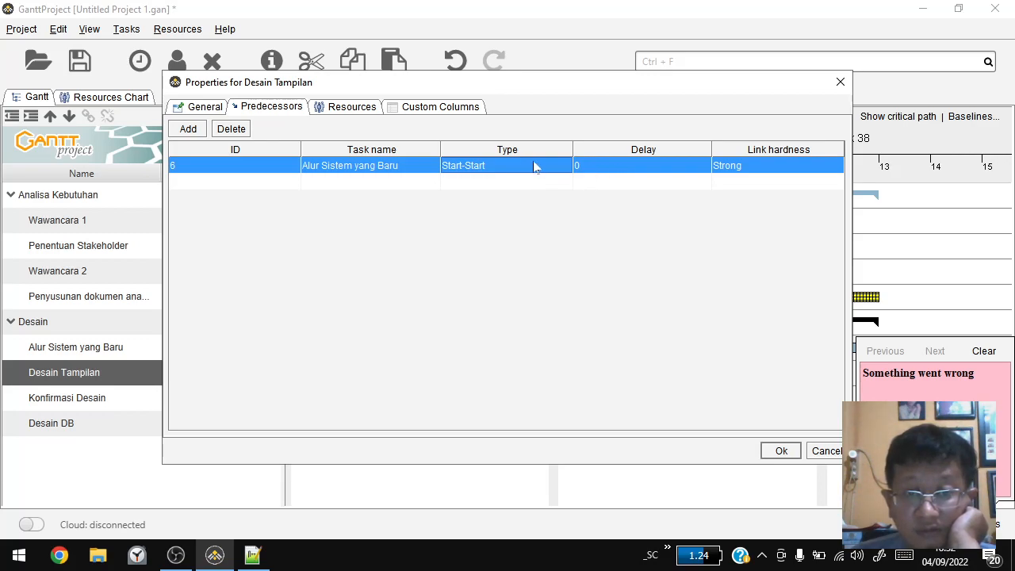
Change the Desain Tampilan task's link to Alur Sistem yang Baru to Finish-Start with a delay of 3, and clear the error notification.
double_click(578, 165)
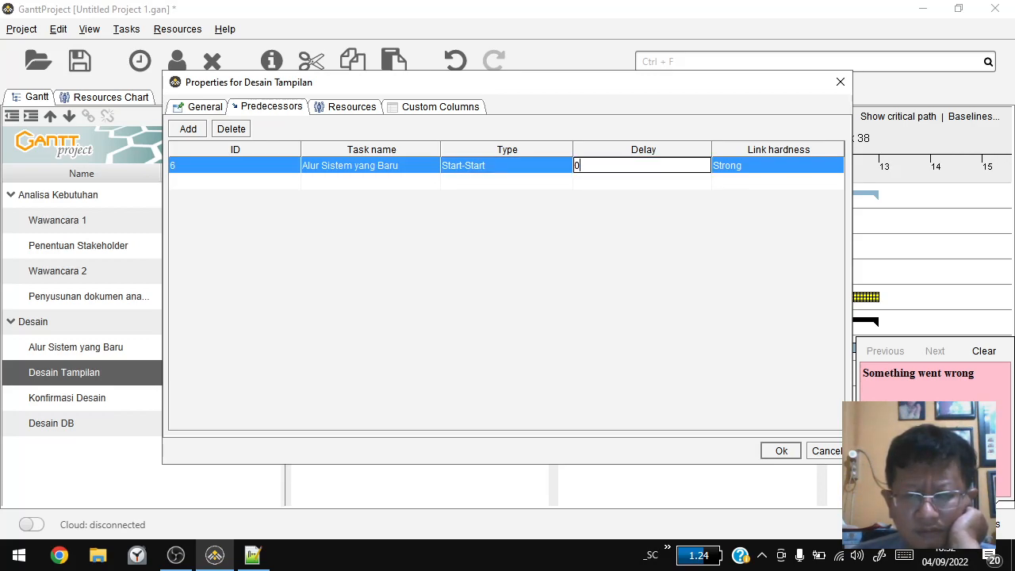
left_click_drag(580, 166, 557, 172)
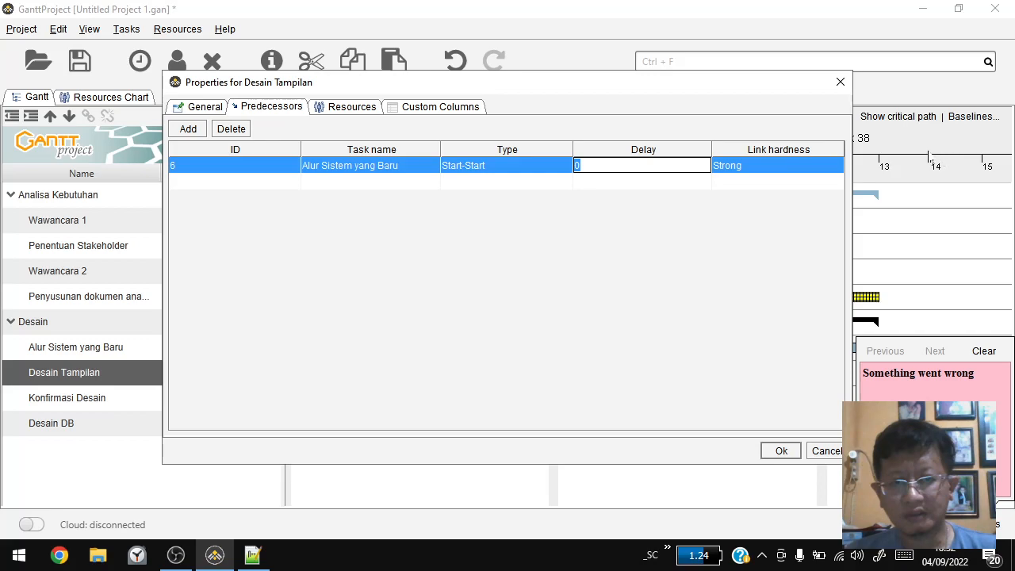
left_click(556, 168)
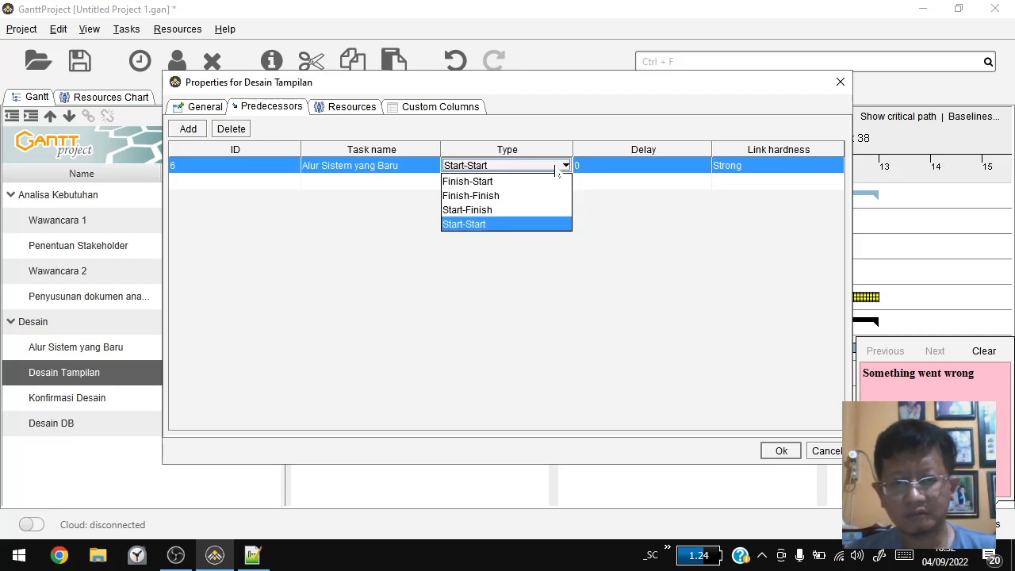
left_click(504, 185)
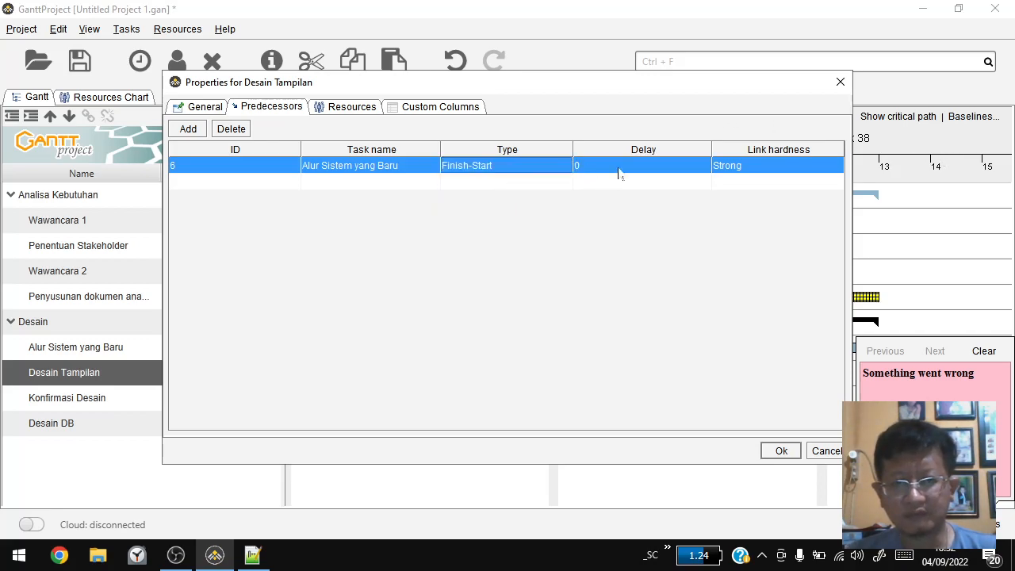
double_click(618, 170)
type("3")
key("Delete")
left_click(779, 450)
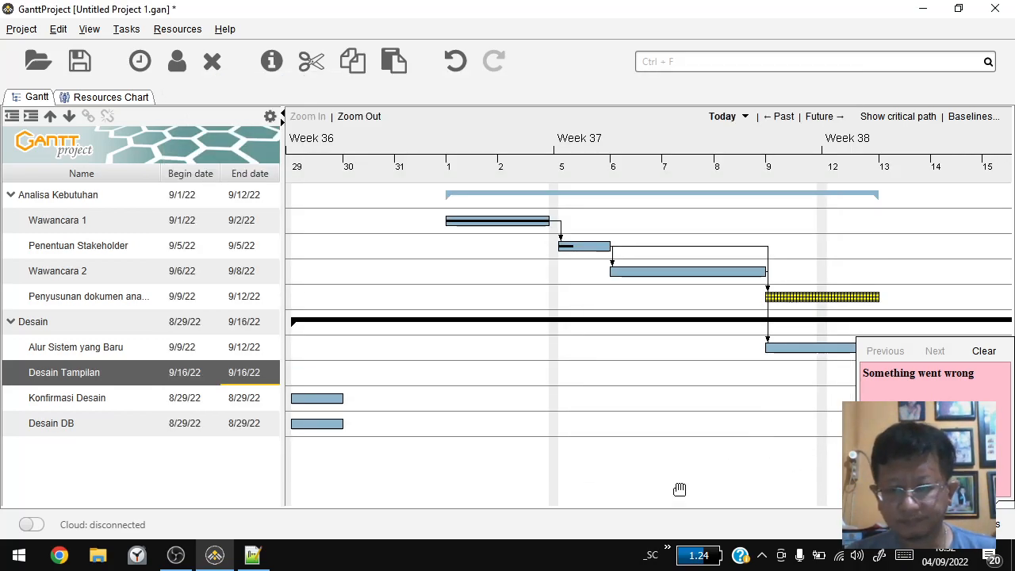
left_click(984, 351)
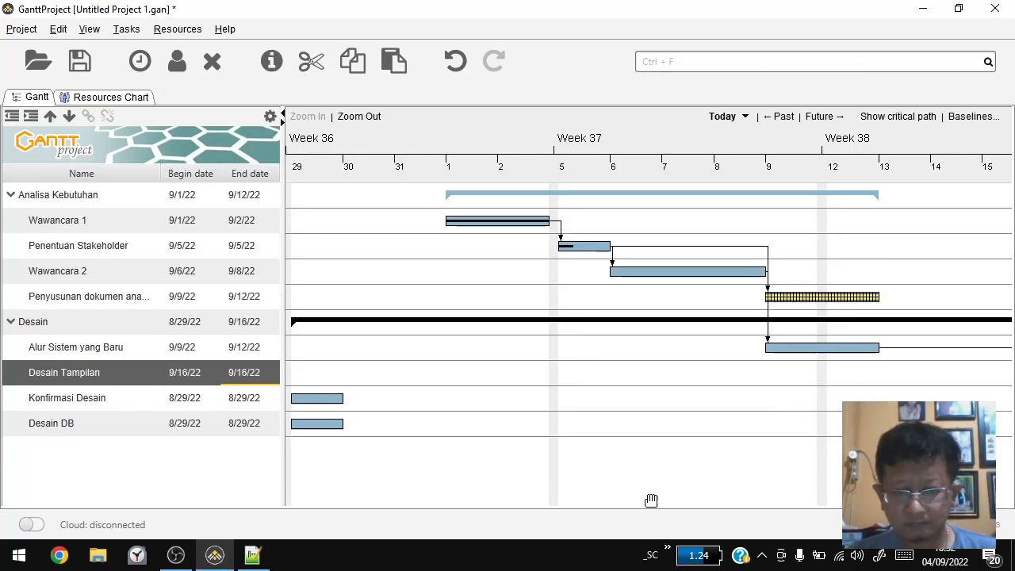
left_click_drag(698, 436, 538, 434)
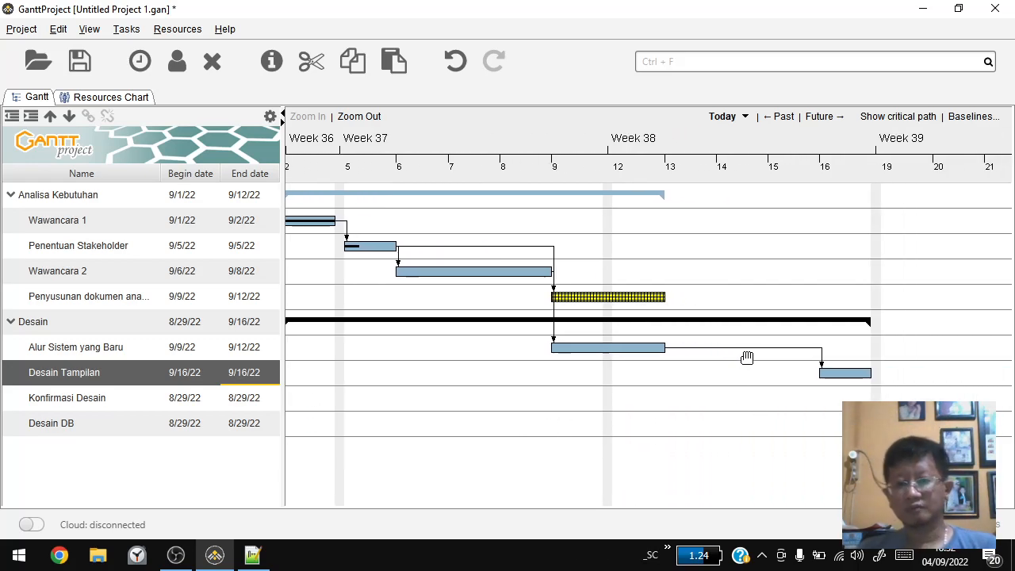
Set the Desain Tampilan task's predecessor link type to Start-Start with a delay of 1.
double_click(118, 376)
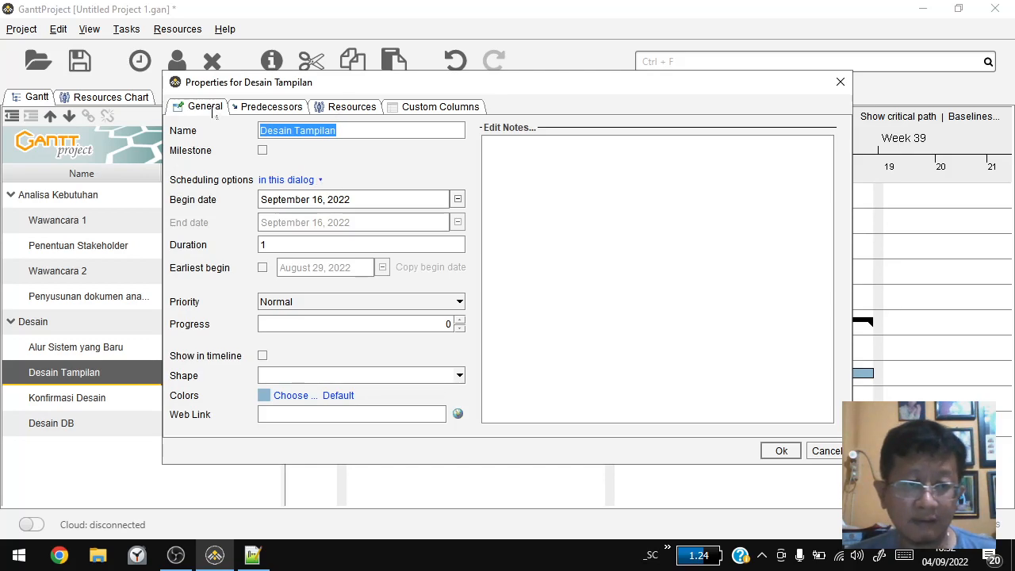
left_click(288, 112)
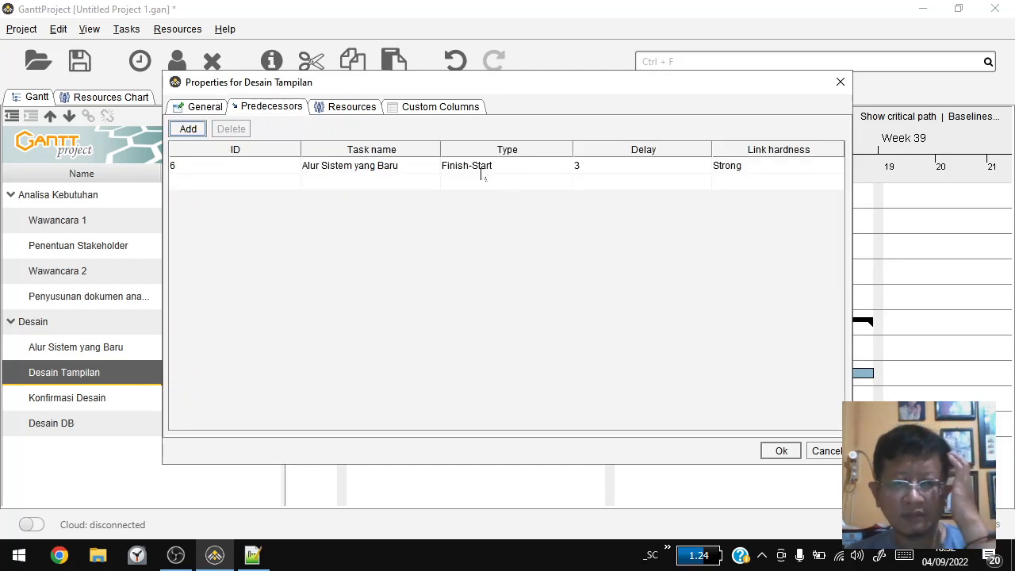
left_click(511, 166)
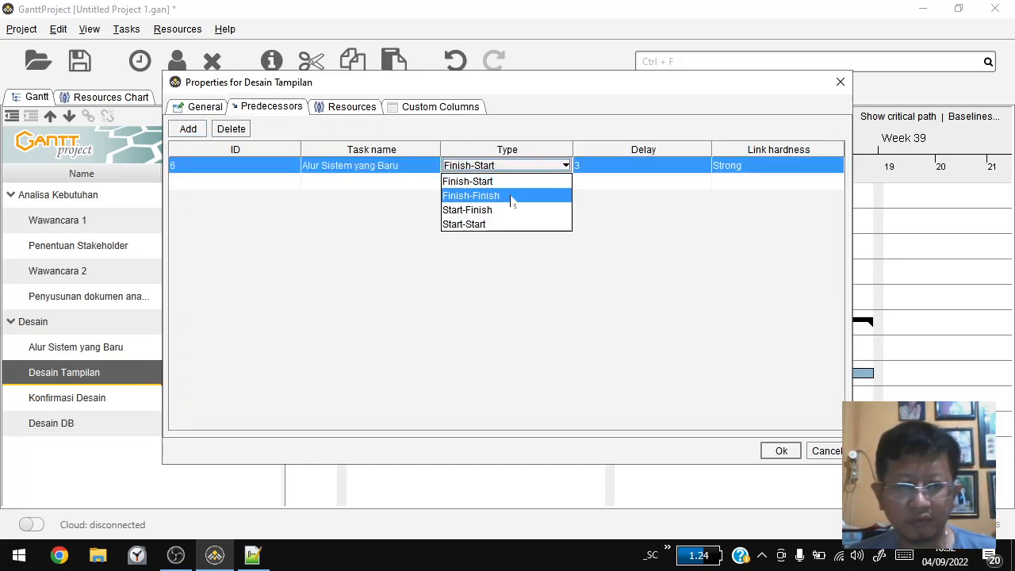
left_click(498, 226)
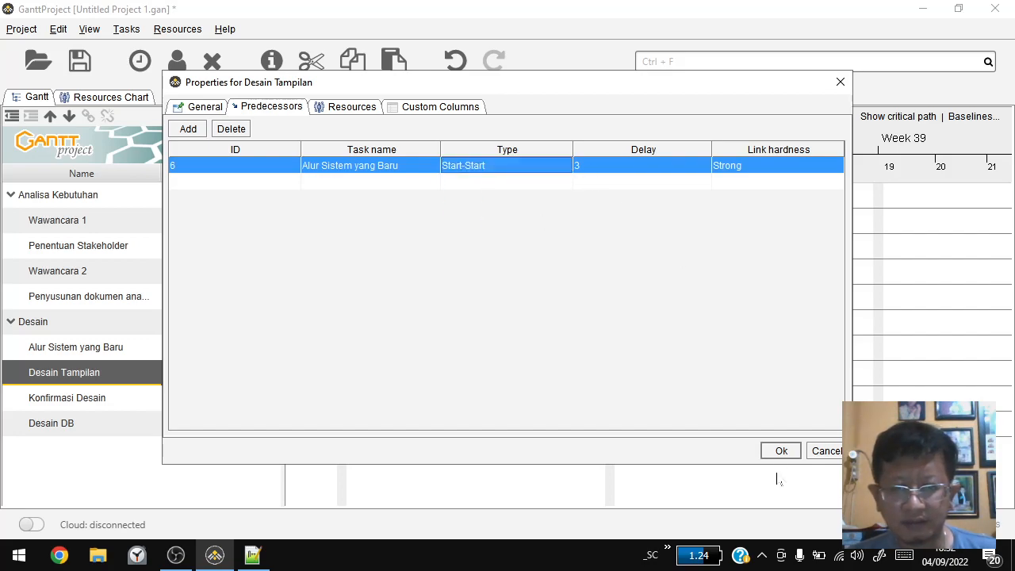
double_click(580, 166)
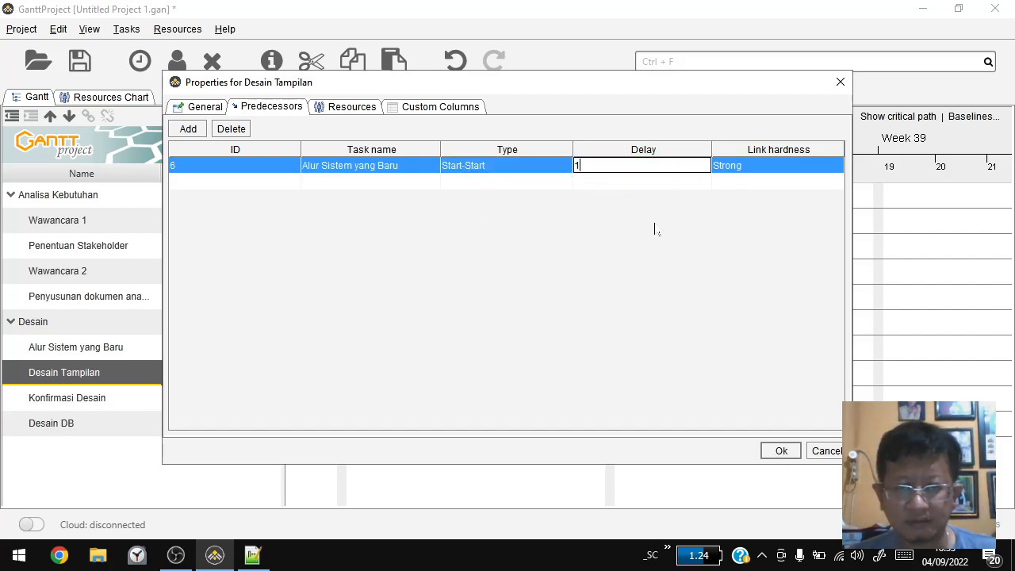
left_click(777, 450)
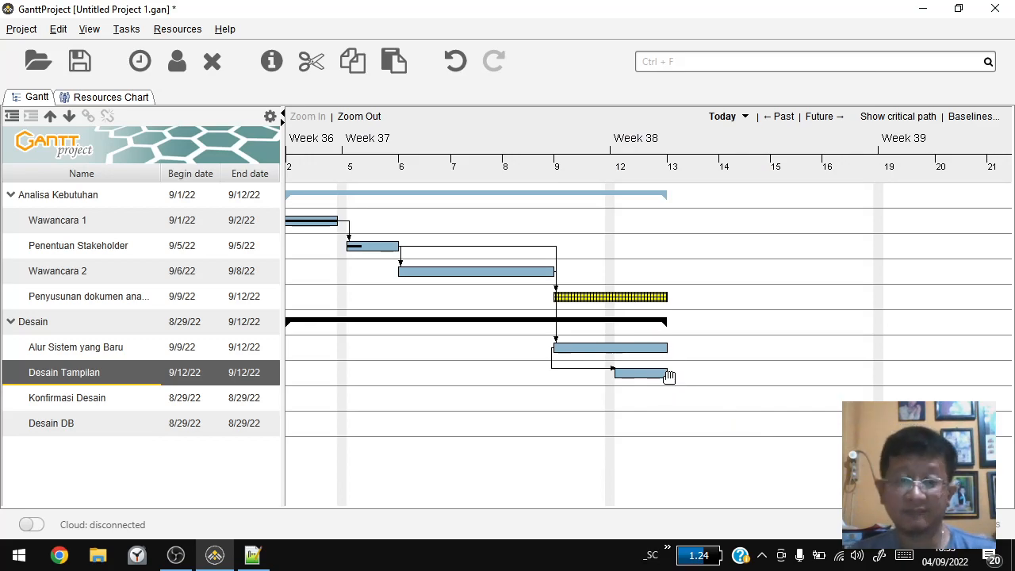
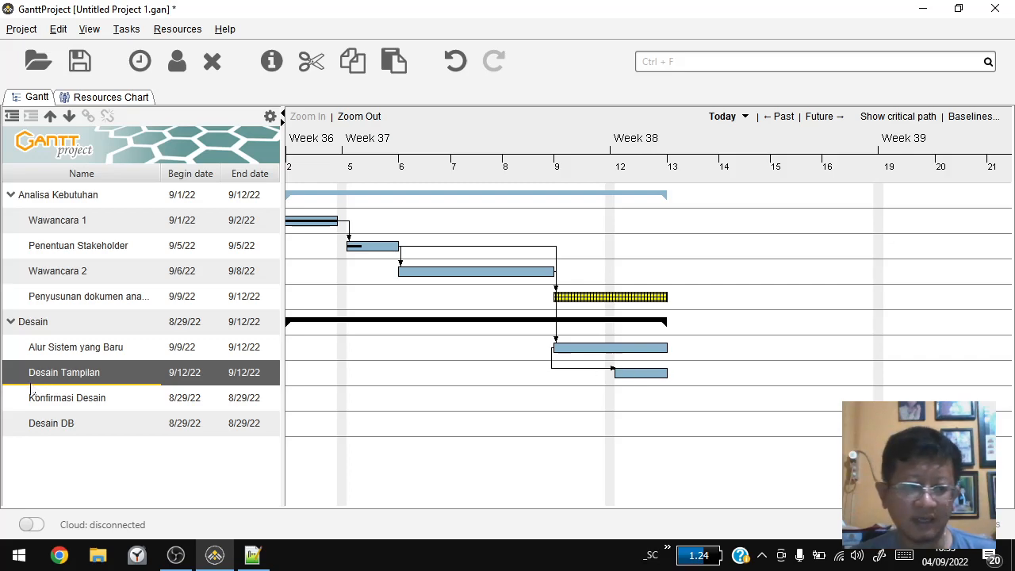
Set the delay of the Desain Tampilan task's link to Alur Sistem yang Baru to 2.
double_click(79, 373)
left_click(295, 108)
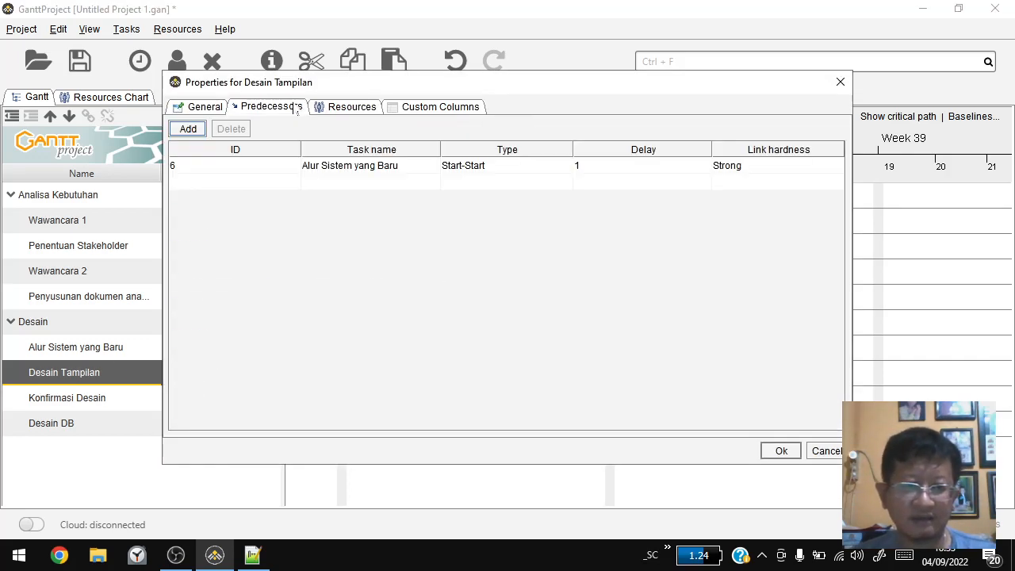
double_click(584, 170)
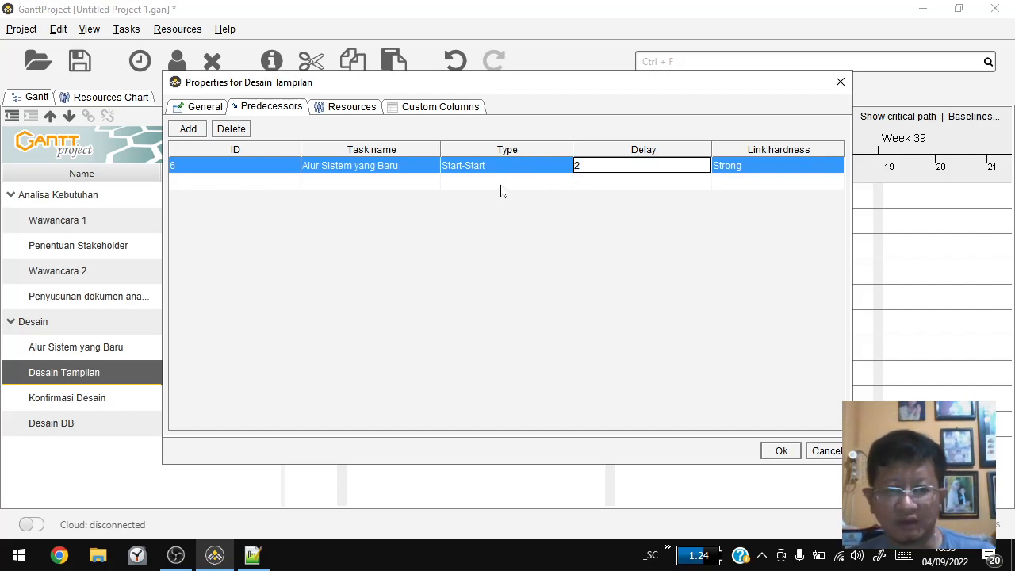
left_click(780, 452)
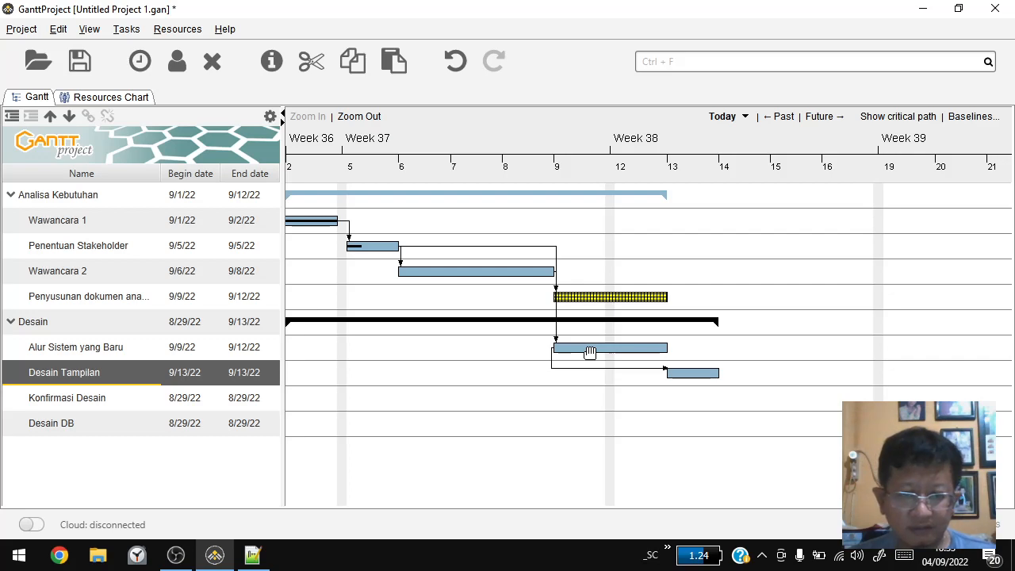
Set the duration of the Alur Sistem yang Baru task to 4.
left_click(85, 355)
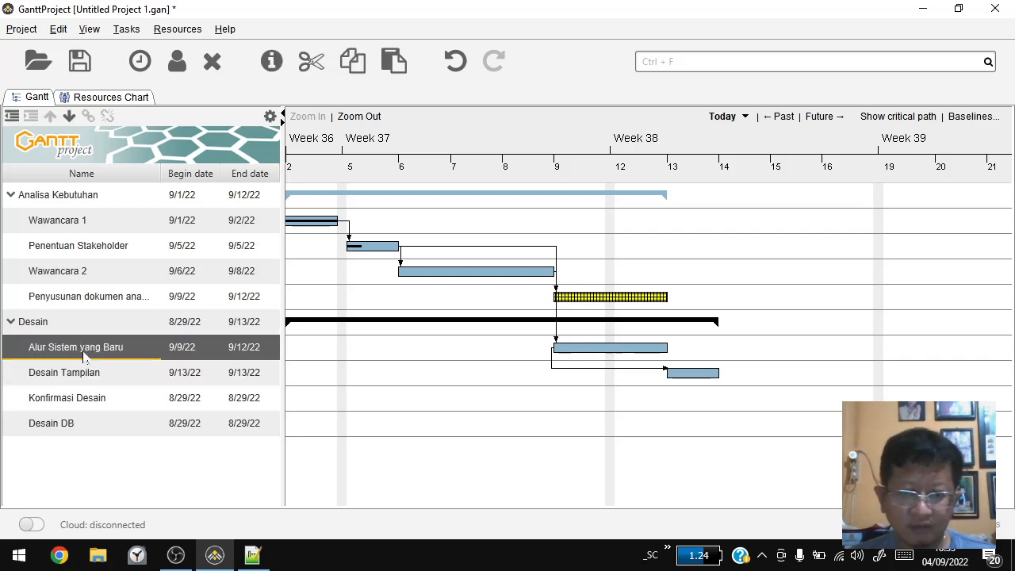
double_click(85, 356)
left_click(291, 245)
type("4")
left_click(777, 454)
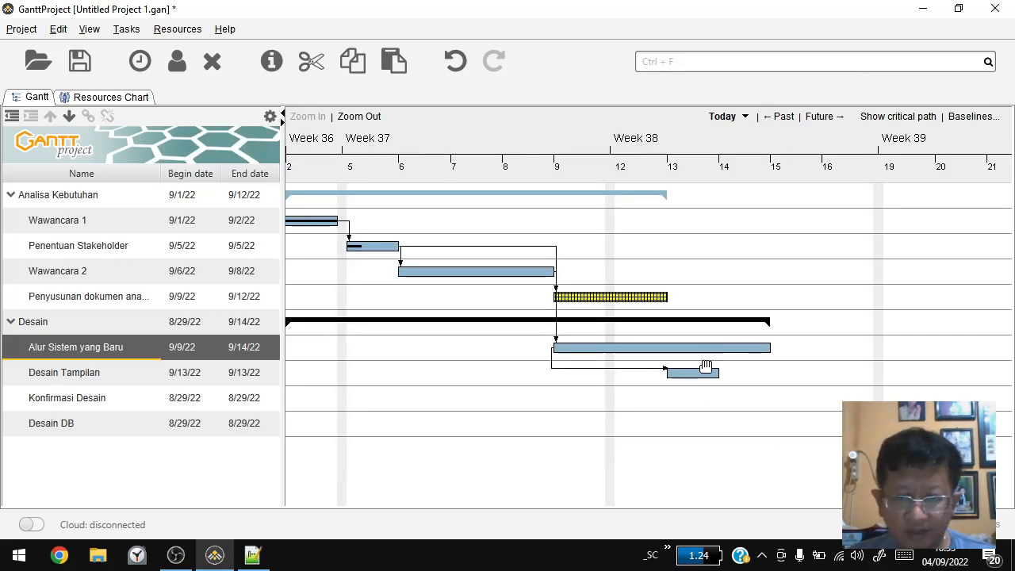
Set the duration of the Desain Tampilan task to 3.
double_click(83, 380)
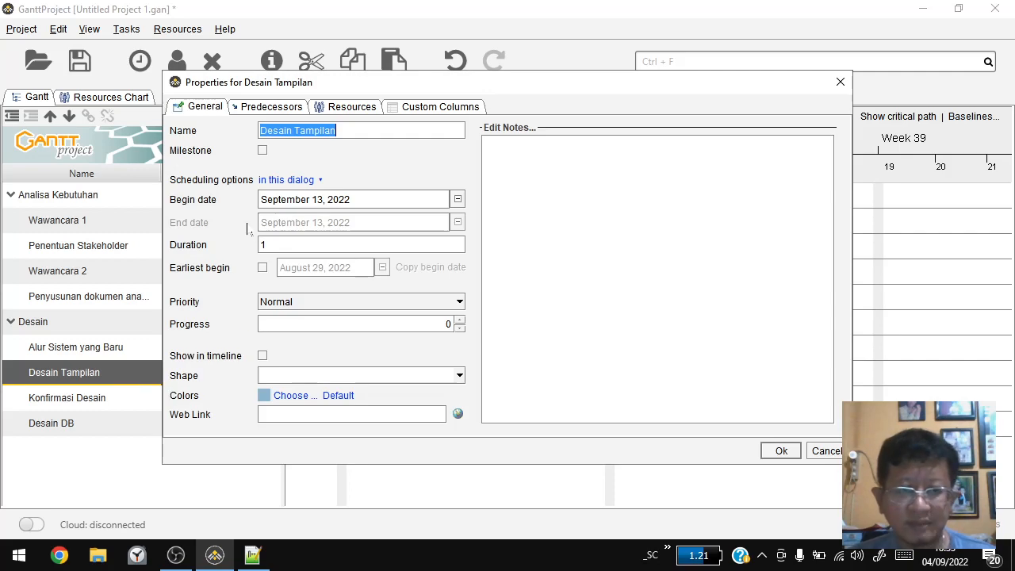
left_click(331, 244)
key("shift+Home")
type("3")
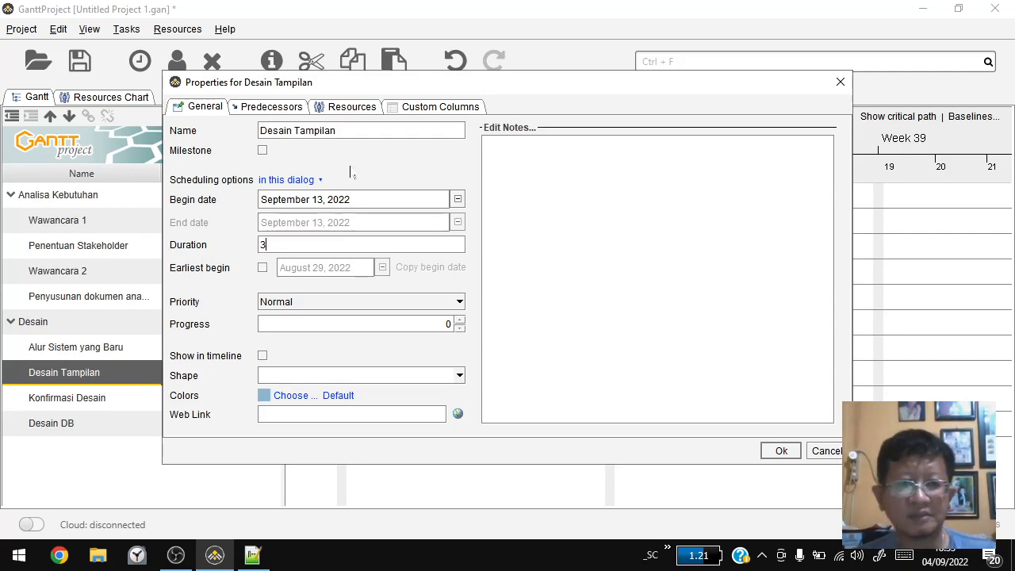
Assign UI / UX Desain and Technical Writer as resources of the Desain Tampilan task and apply its properties.
left_click(353, 108)
left_click(308, 165)
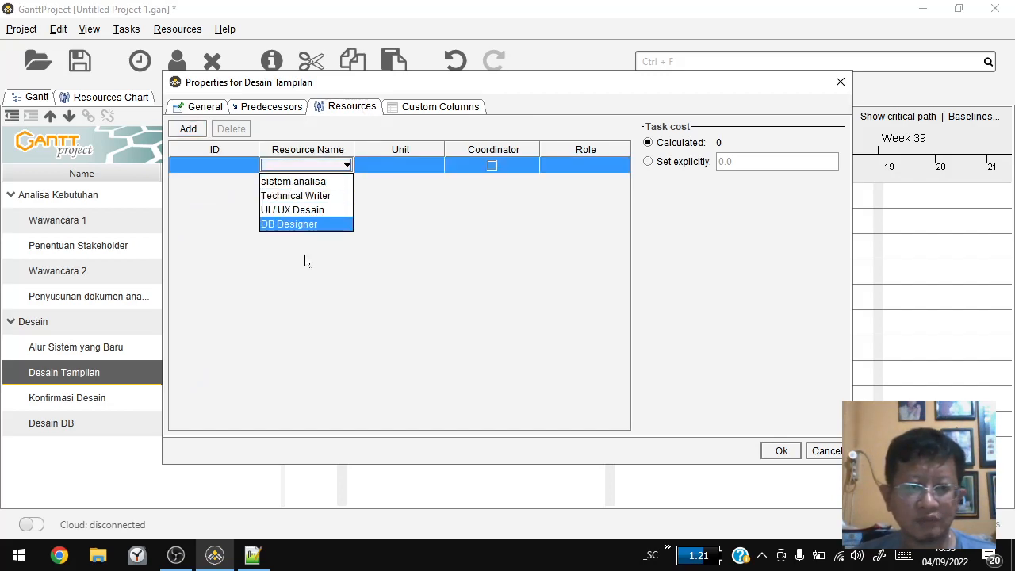
left_click(315, 211)
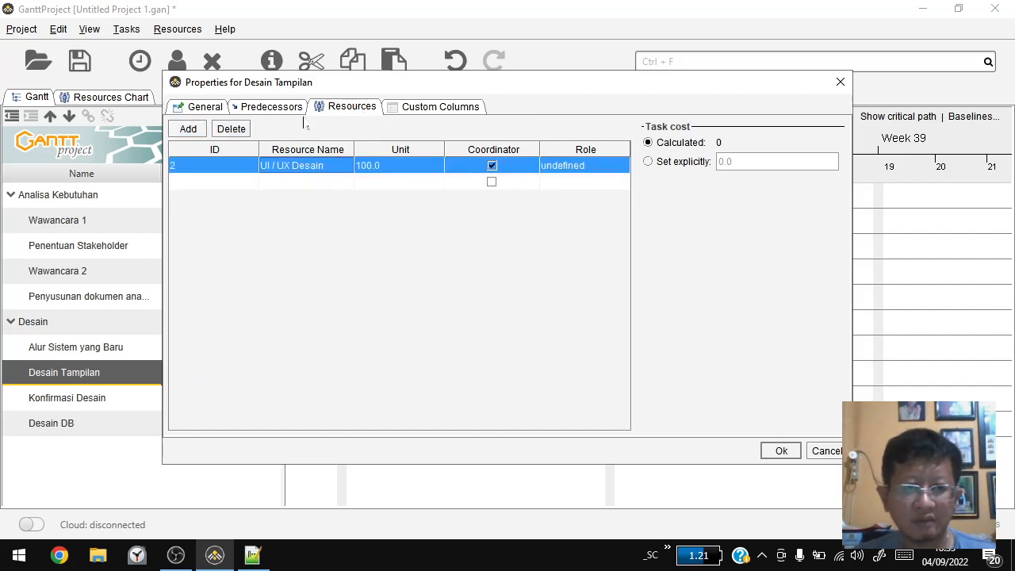
left_click(314, 184)
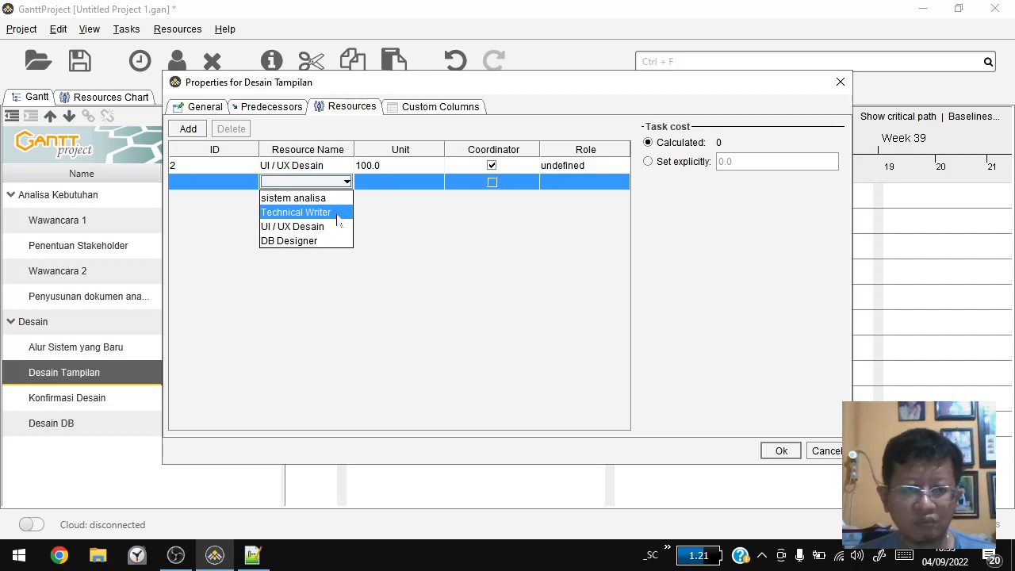
left_click(333, 213)
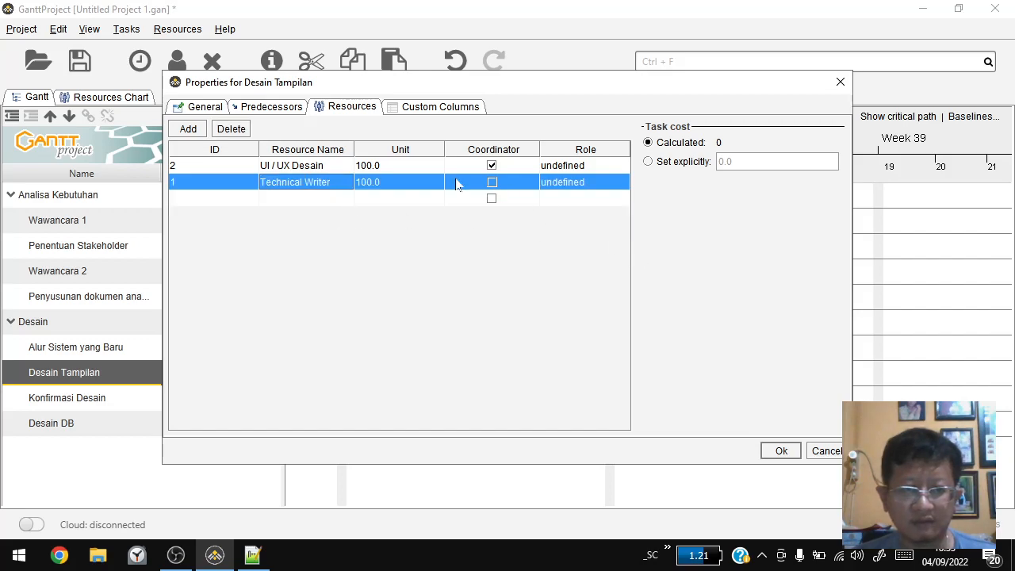
left_click(781, 451)
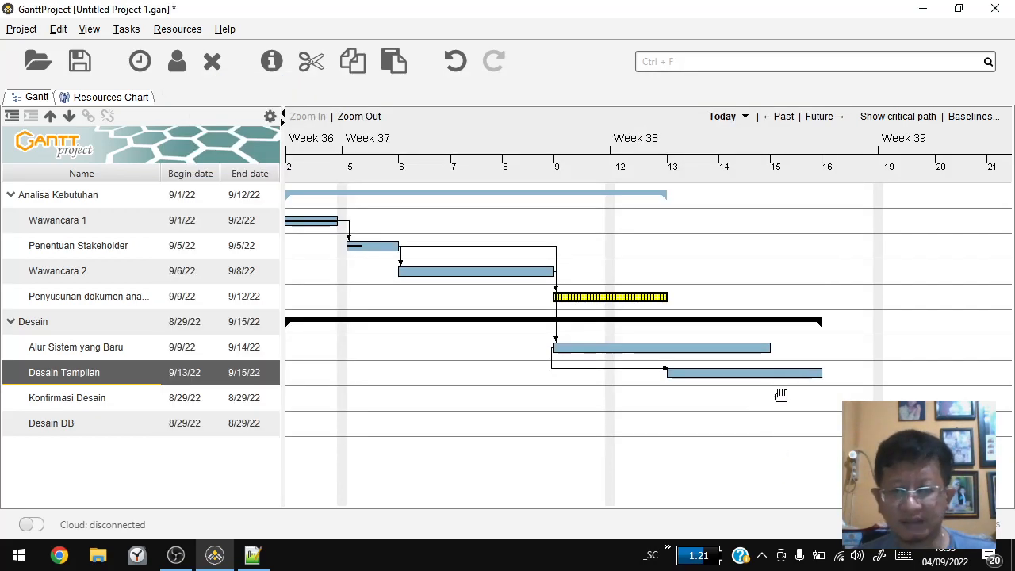
Add Alur Sistem yang Baru and Desain Tampilan as Finish-Start predecessors of the Konfirmasi Desain task.
left_click(96, 403)
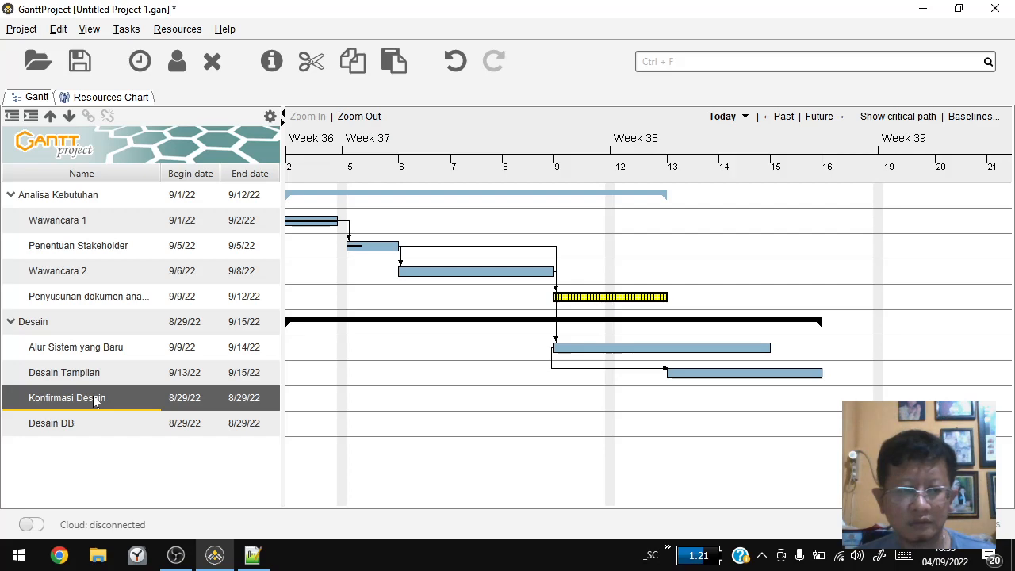
double_click(96, 401)
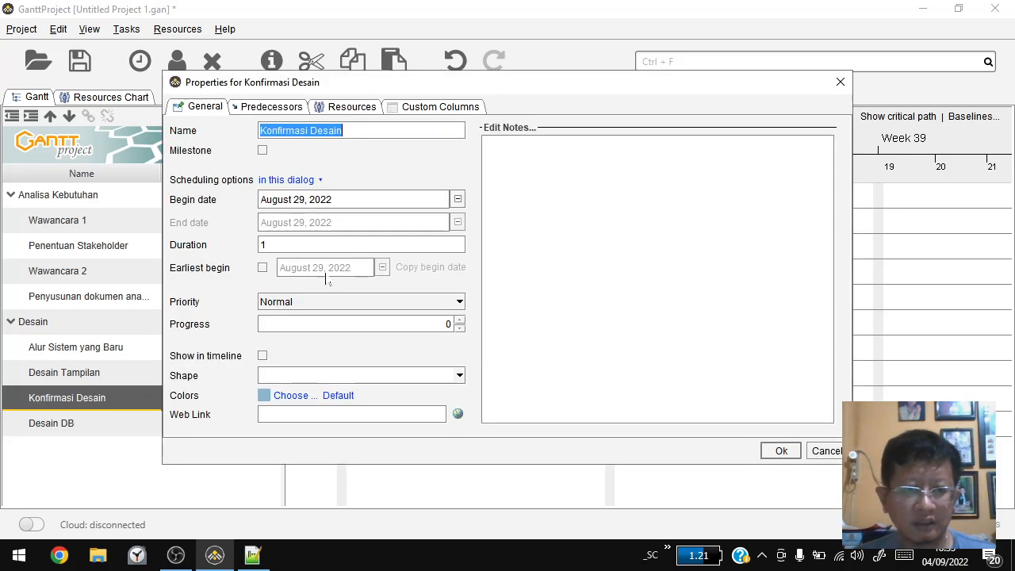
left_click(267, 108)
left_click(413, 167)
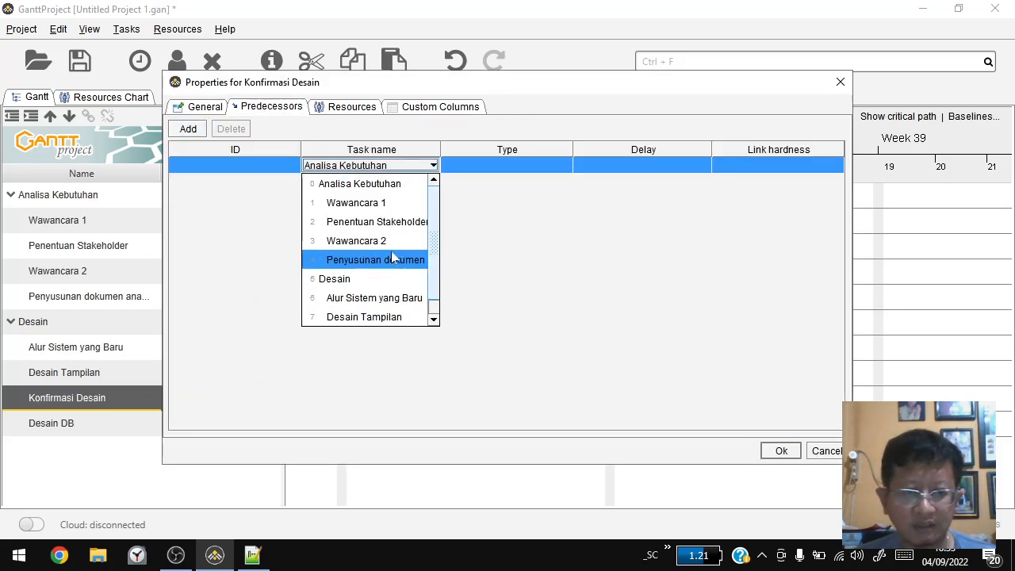
left_click(375, 298)
left_click(381, 184)
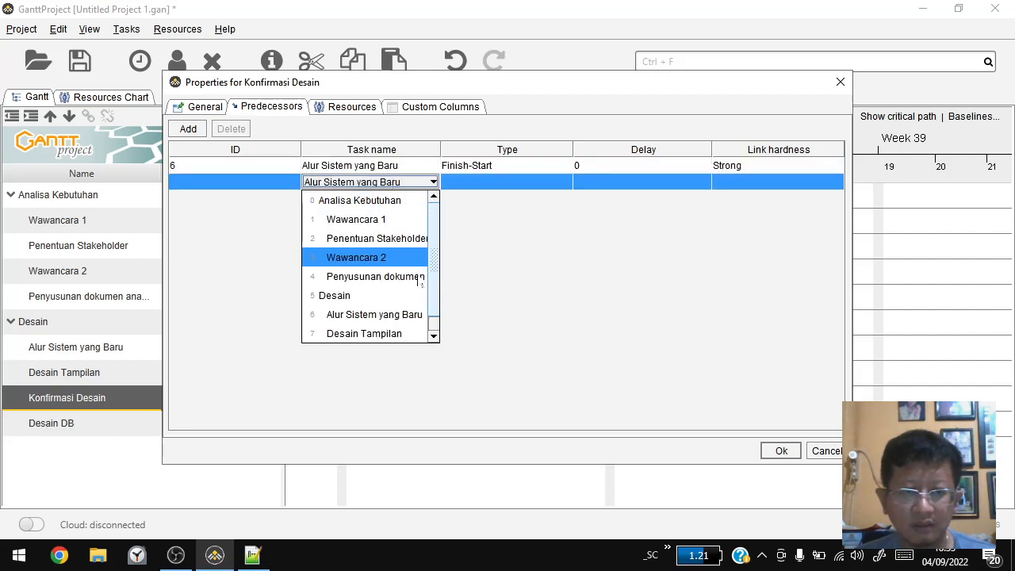
left_click(392, 334)
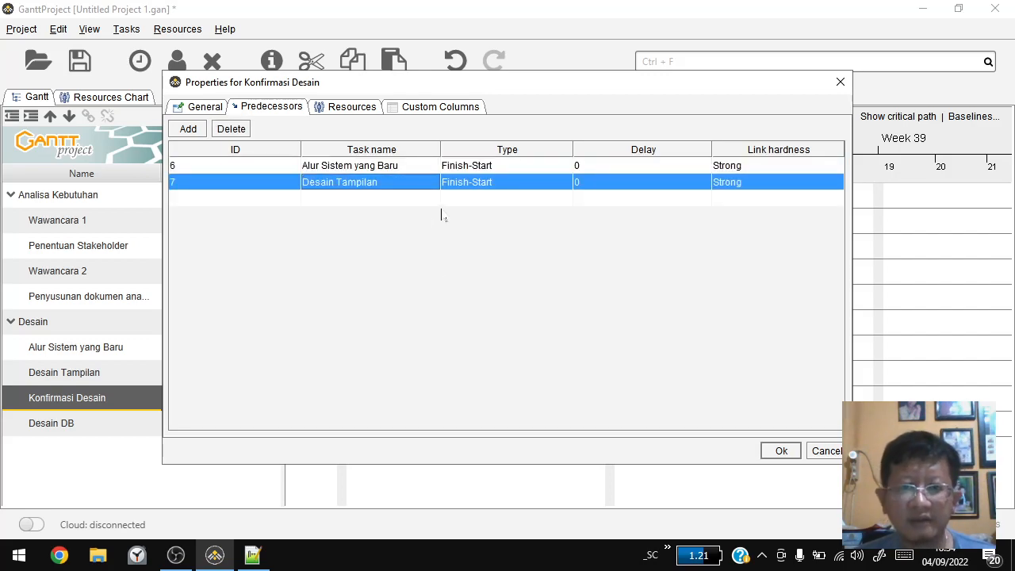
Assign sistem analisa and Technical Writer as resources of the Konfirmasi Desain task, then return to its general properties.
left_click(328, 108)
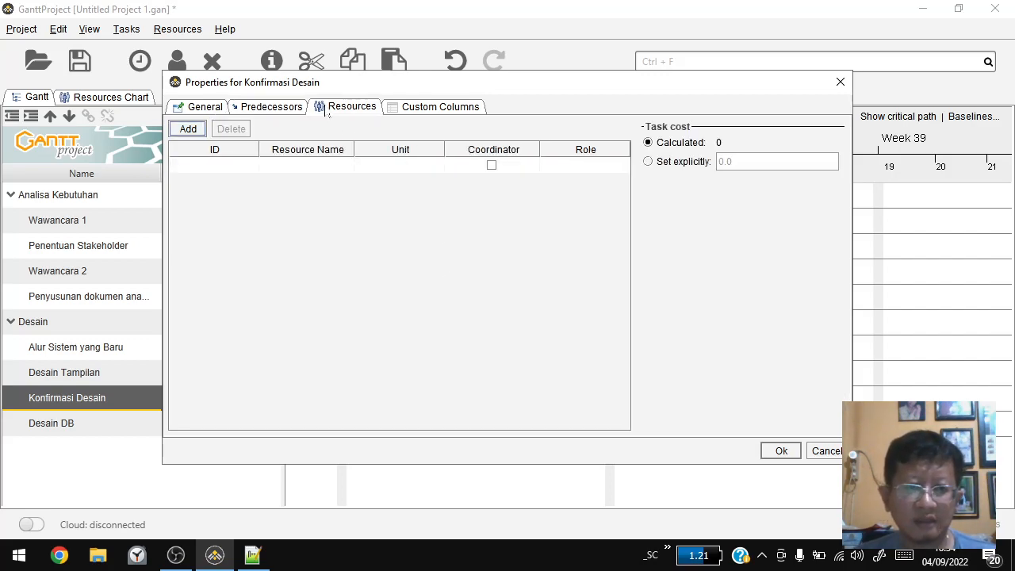
left_click(328, 166)
left_click(332, 184)
left_click(333, 188)
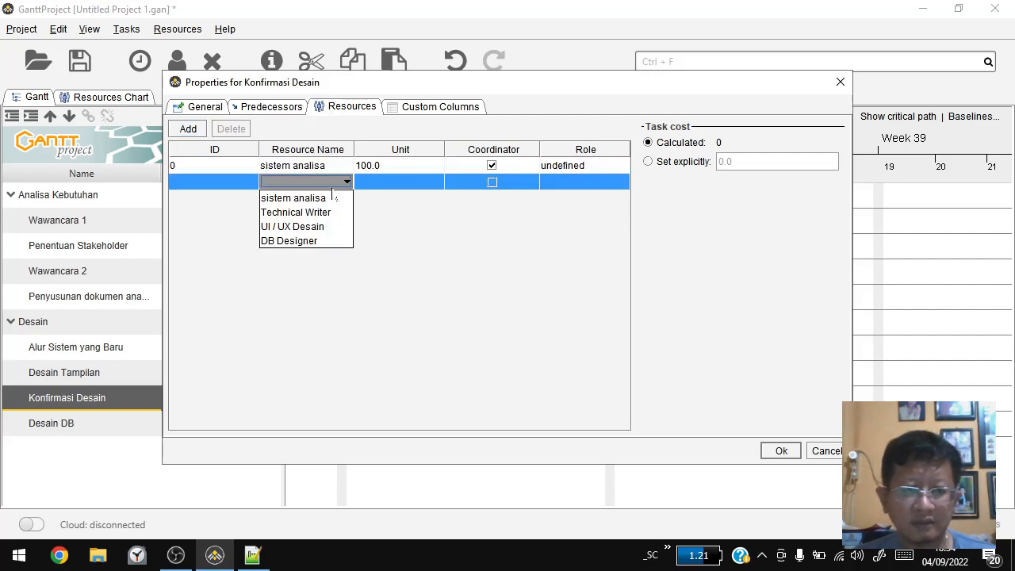
left_click(328, 213)
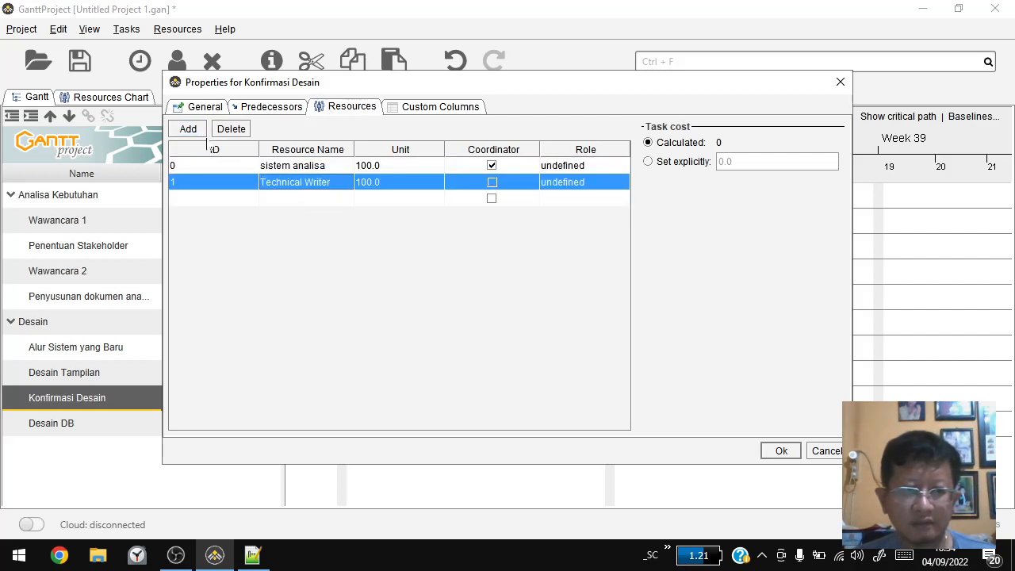
left_click(204, 108)
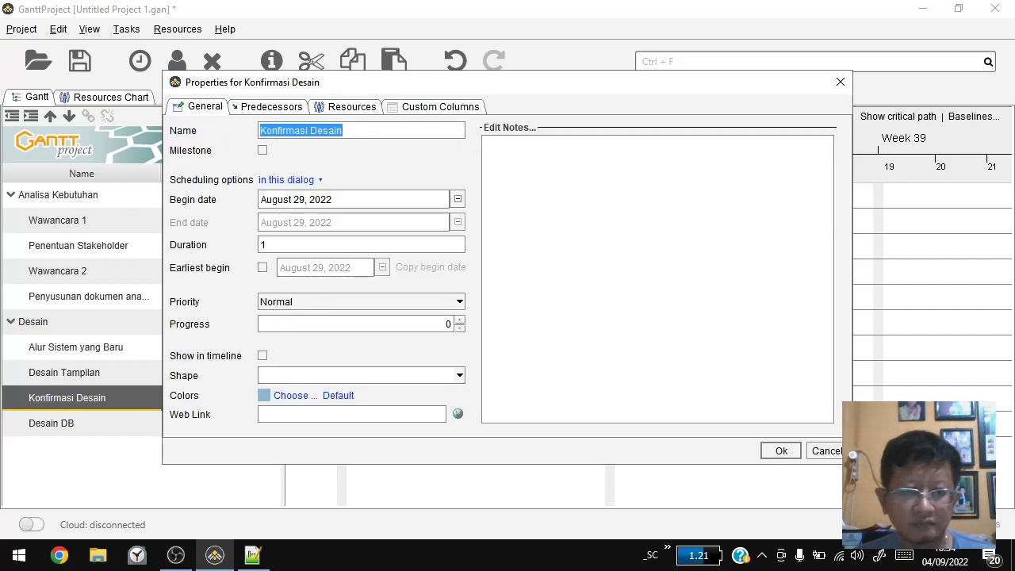
Set the duration of the Konfirmasi Desain task to 2 and apply its properties.
double_click(263, 244)
type("2")
left_click(781, 451)
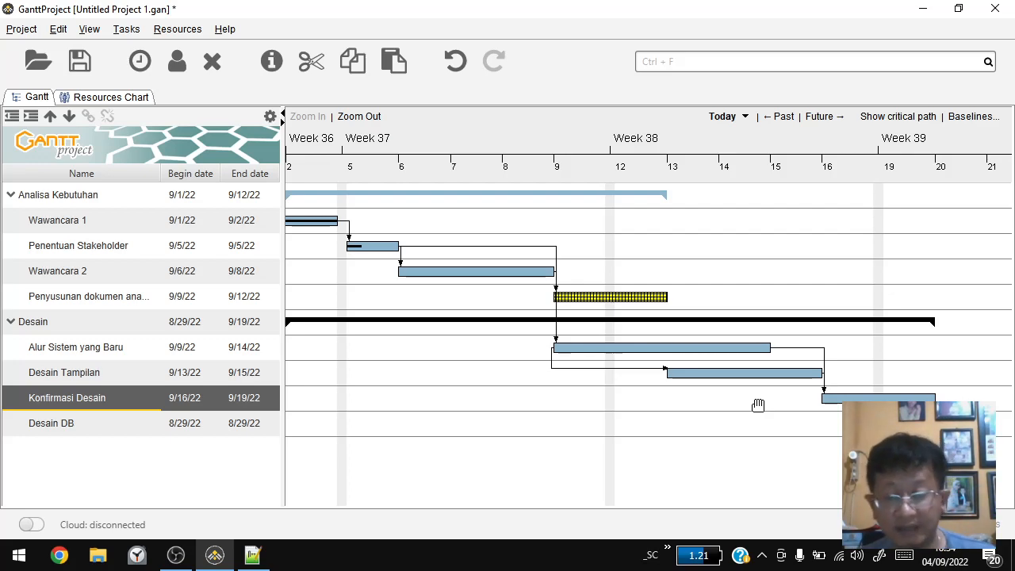
Add Konfirmasi Desain as a Finish-Start predecessor of the Desain DB task with a delay of 1.
double_click(84, 424)
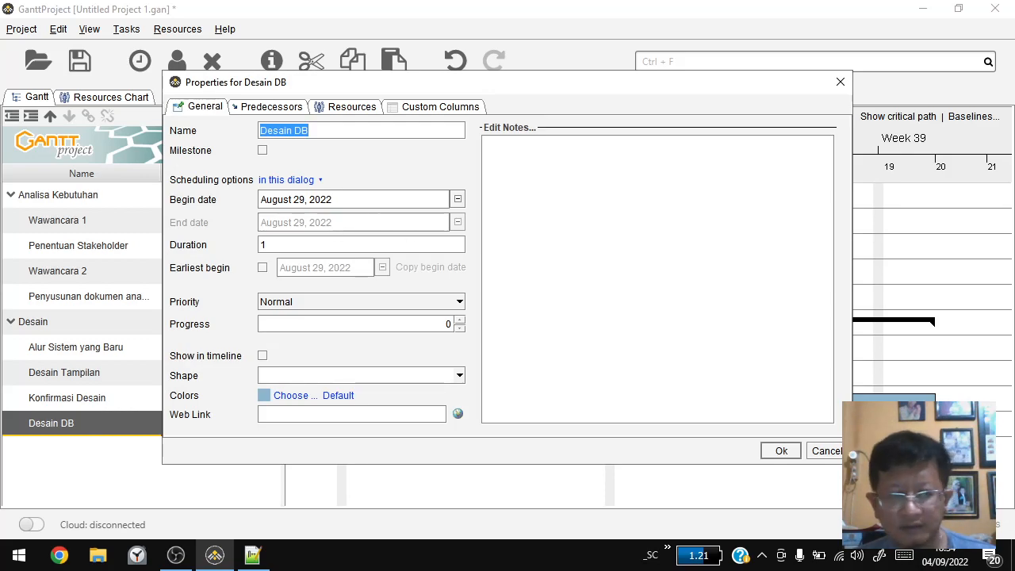
left_click(269, 108)
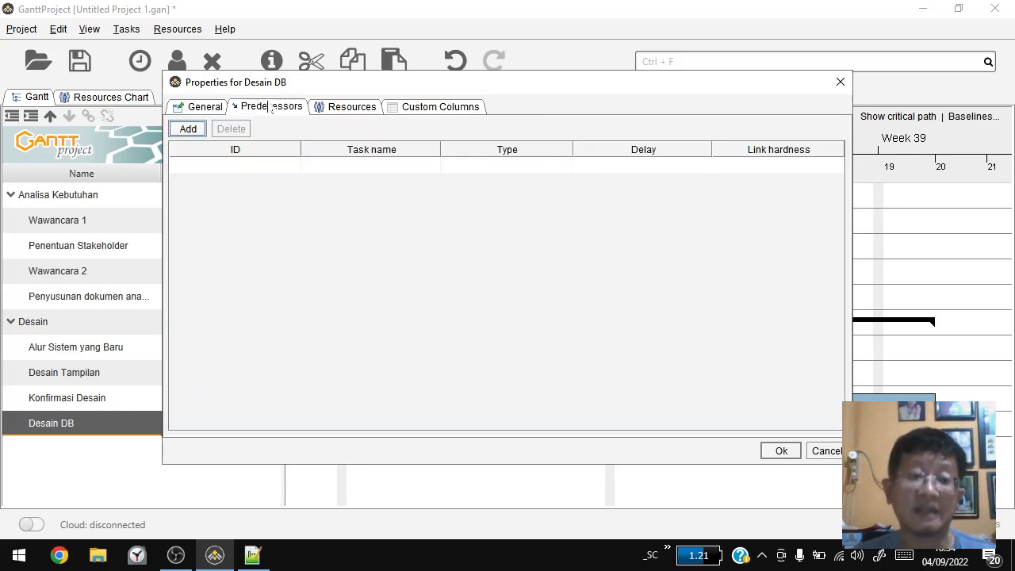
scroll(397, 222, "down", 1)
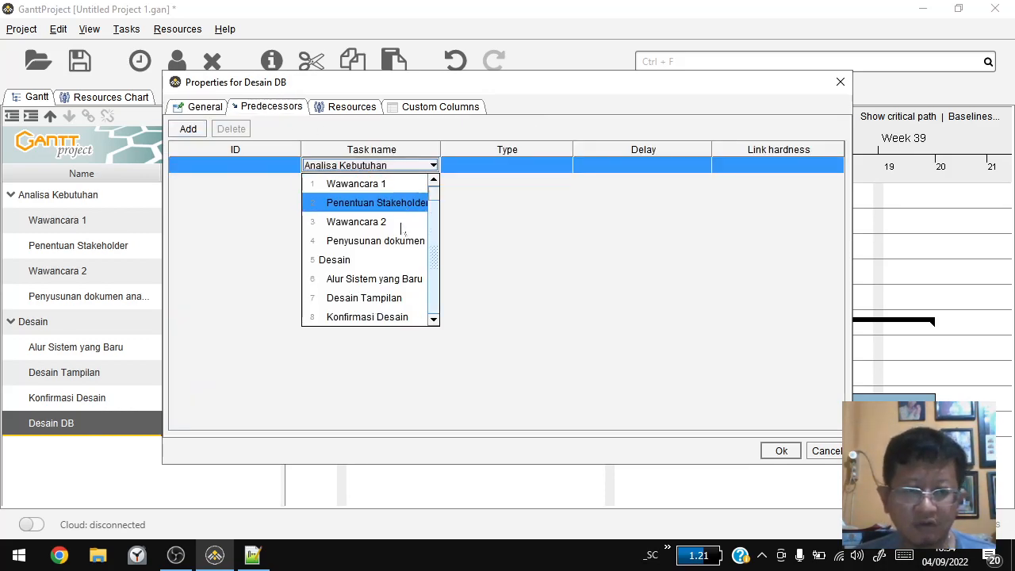
left_click(401, 319)
double_click(620, 166)
type("1")
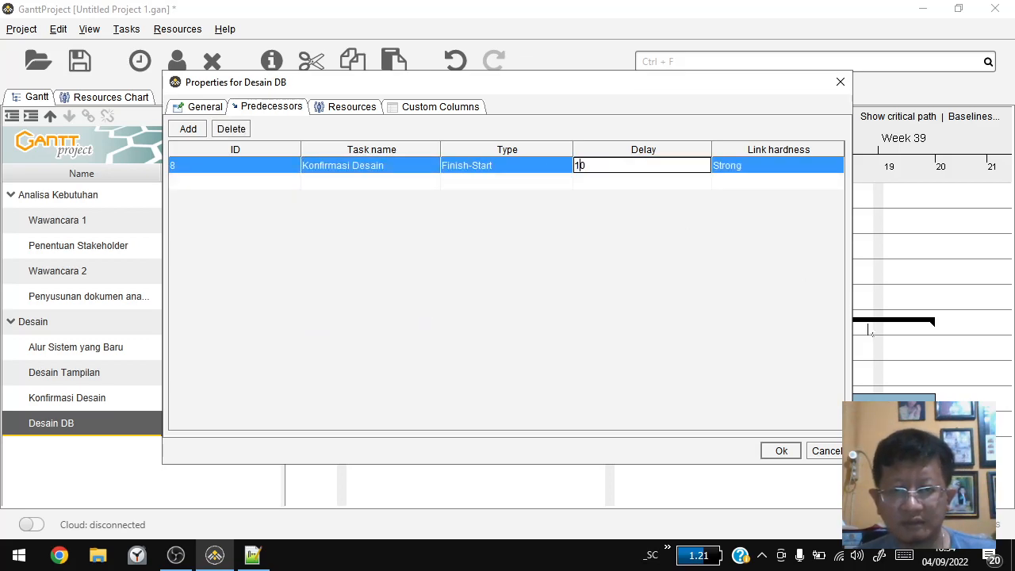
left_click(782, 450)
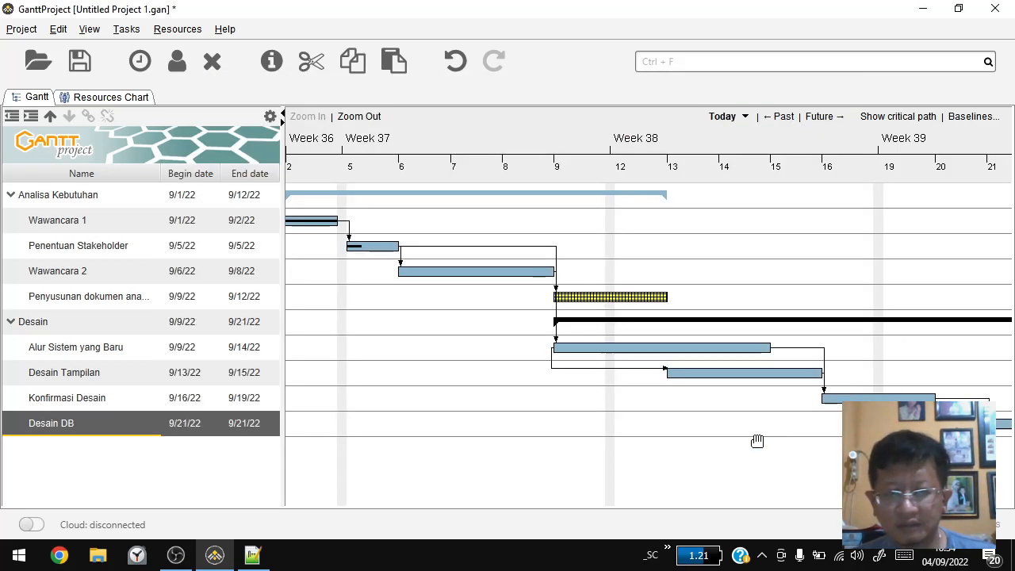
Assign DB Designer and Technical Writer as resources of the Desain DB task and apply its properties.
double_click(129, 424)
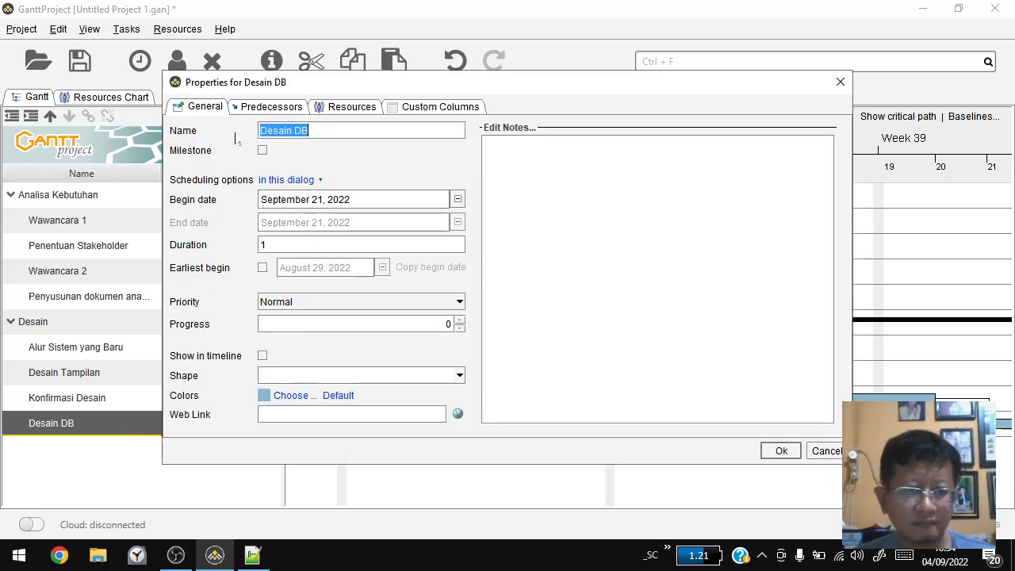
left_click(341, 110)
left_click(321, 170)
left_click(328, 228)
left_click(321, 182)
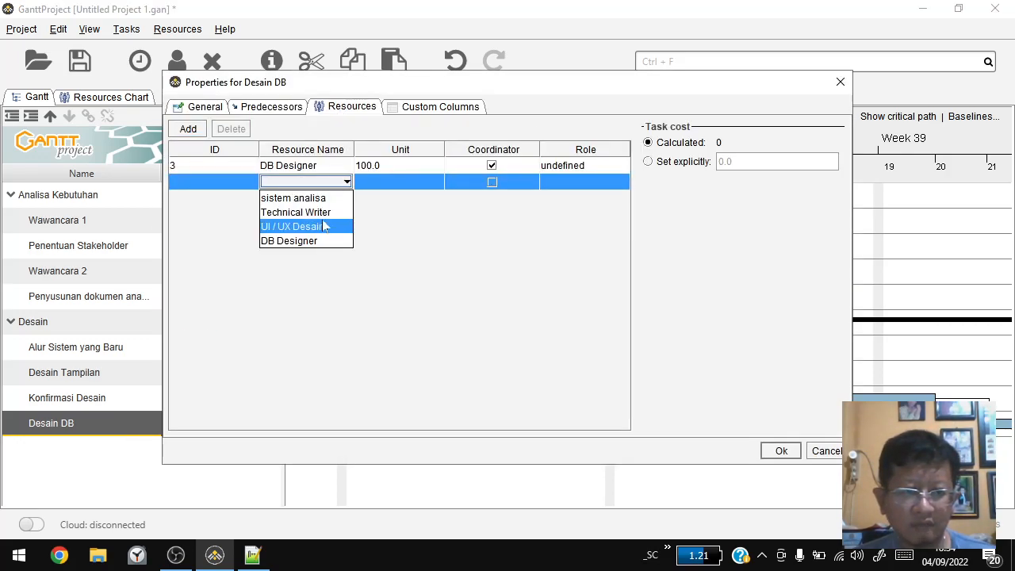
left_click(332, 213)
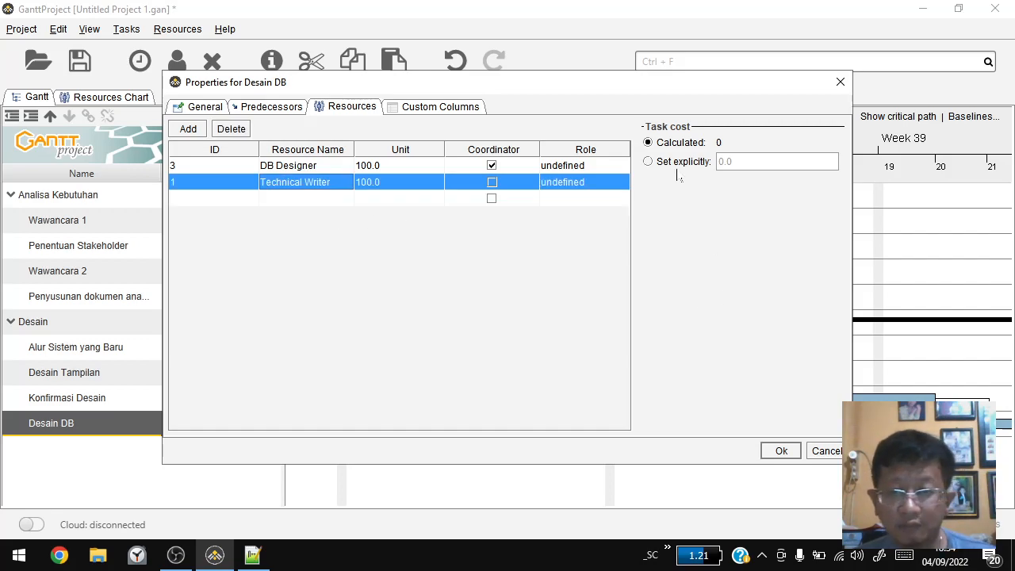
left_click(782, 452)
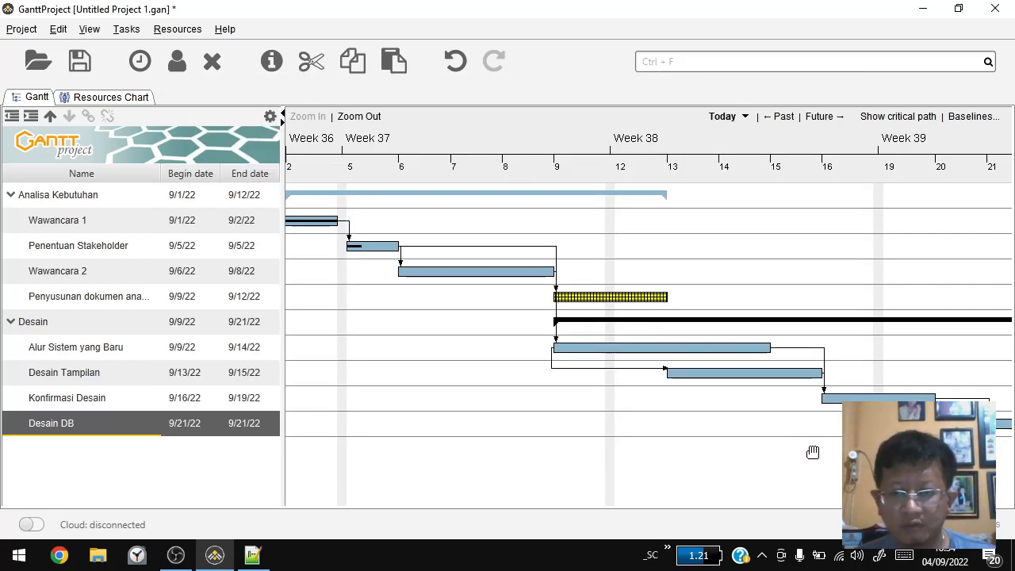
Set the standard payment rate of the UI / UX Desain resource to 1400.
left_click(111, 99)
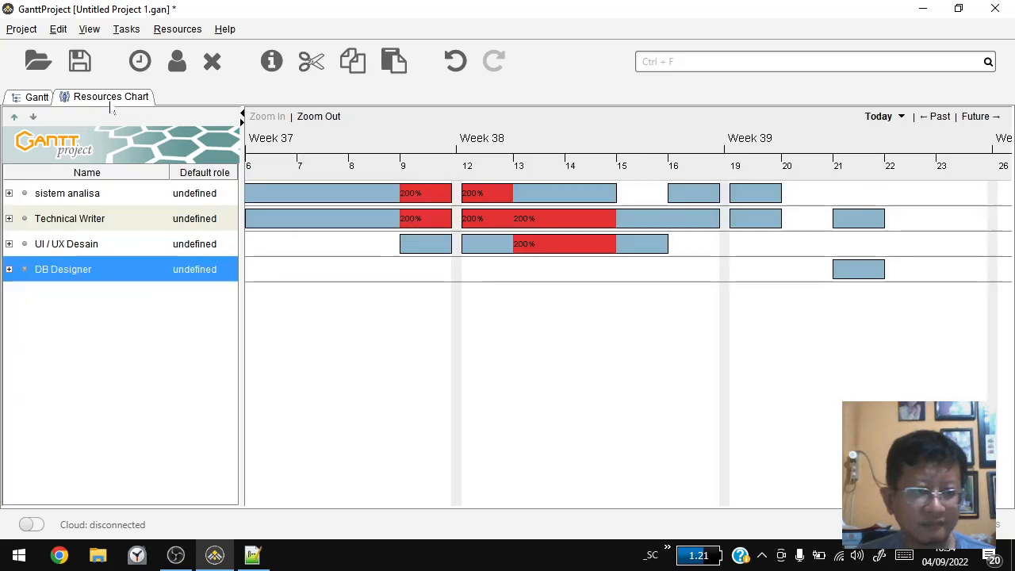
double_click(77, 250)
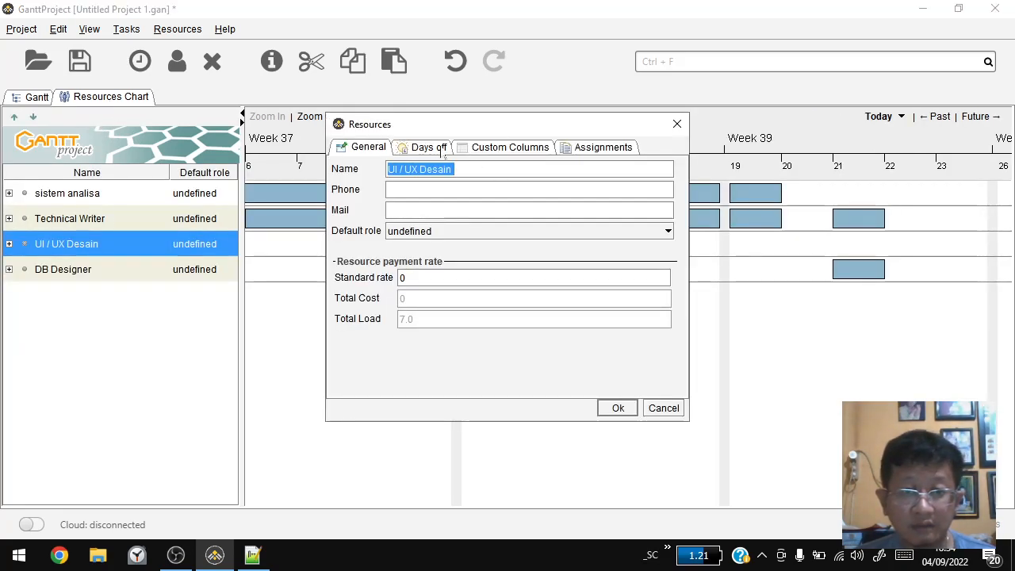
left_click(460, 273)
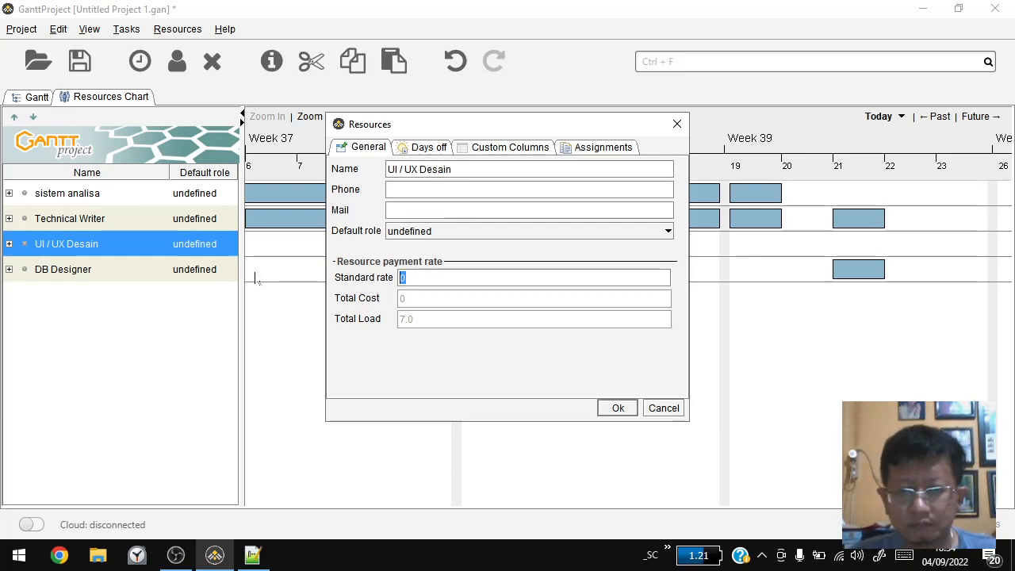
type("2")
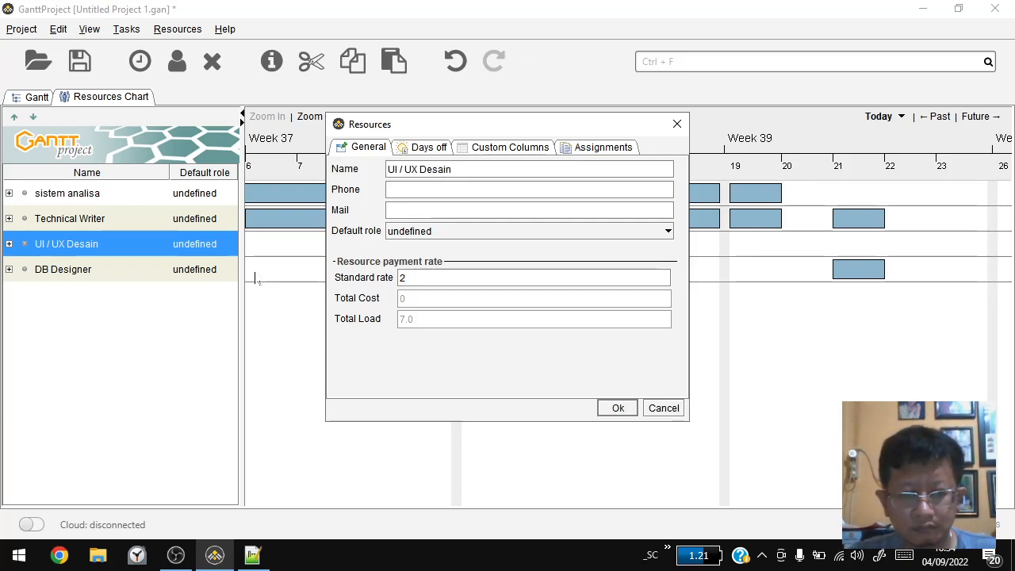
type("1400")
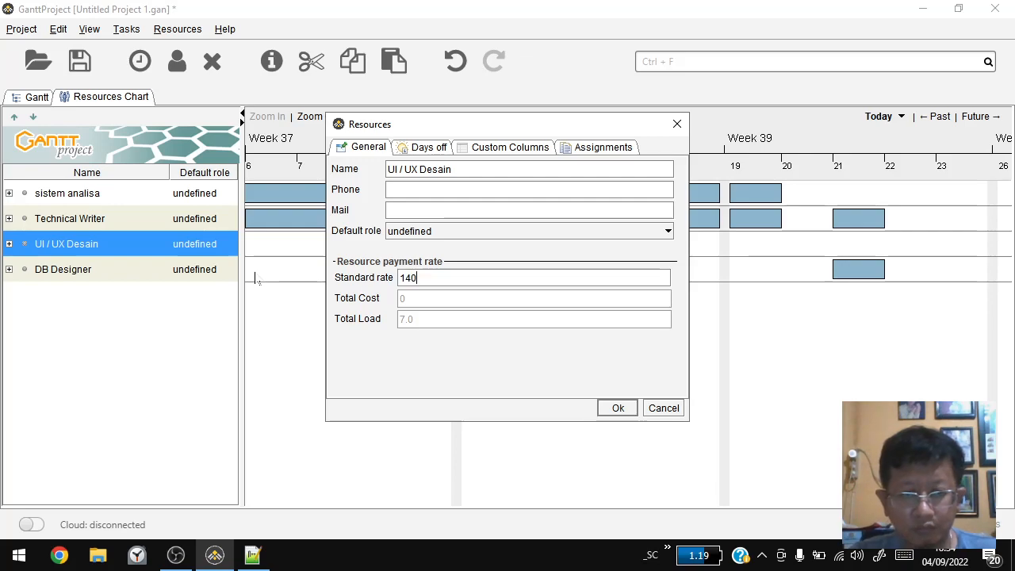
key("Return")
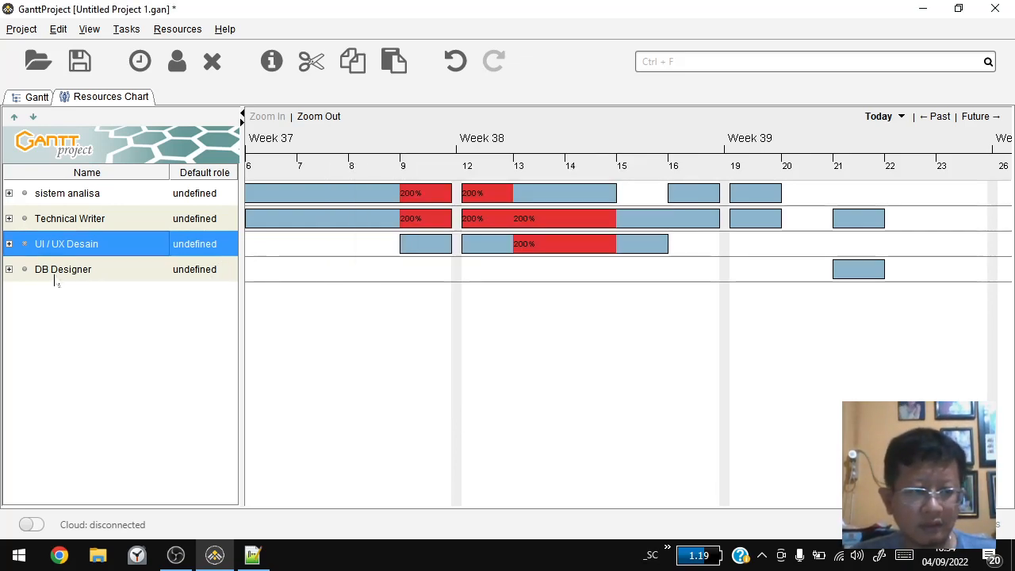
Set the standard payment rate of the DB Designer resource to 200000.
double_click(56, 278)
key("Tab")
key("Tab")
key("Tab")
key("Tab")
type("2")
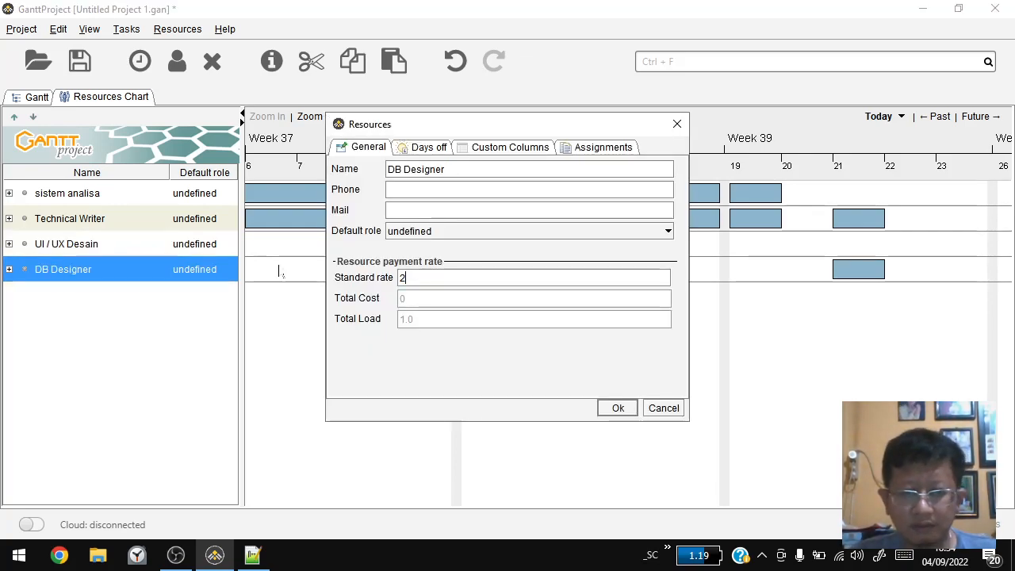
type("00000")
key("Return")
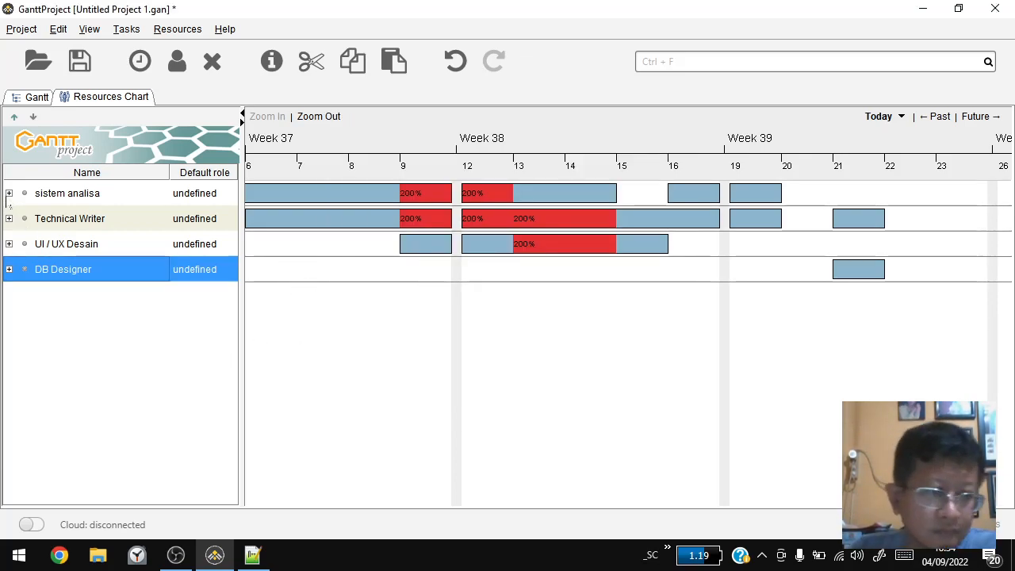
Examine the task assignments and workload of the sistem analisa and Technical Writer resources across the resources chart timeline.
left_click(9, 193)
left_click(71, 222)
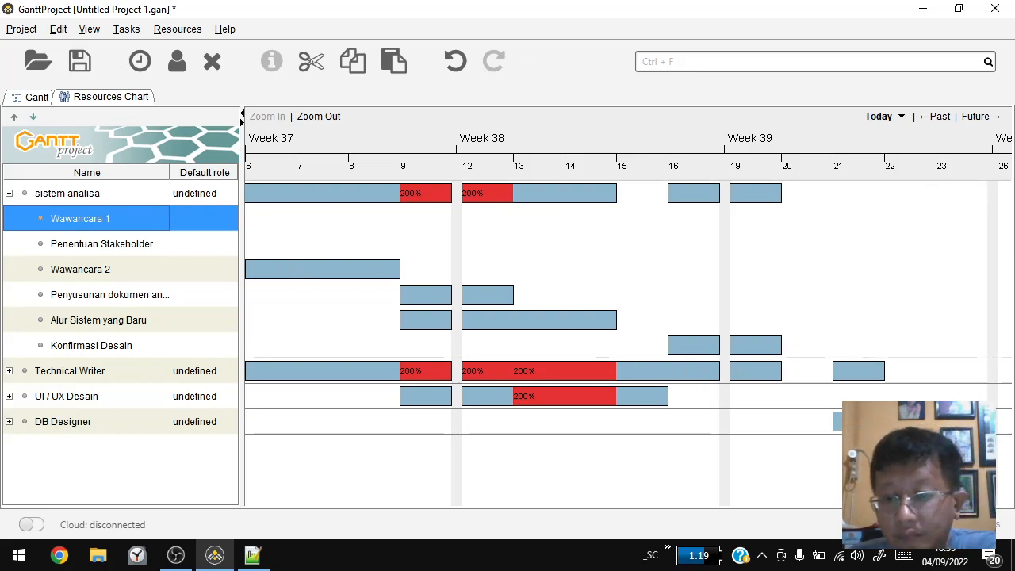
left_click_drag(617, 218, 723, 242)
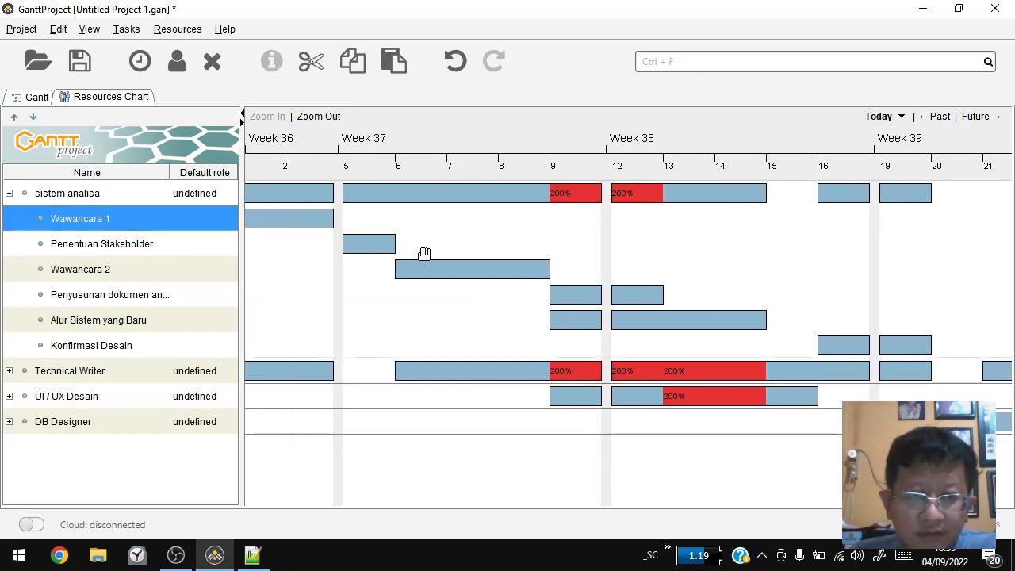
left_click_drag(426, 253, 739, 254)
left_click_drag(590, 236, 453, 242)
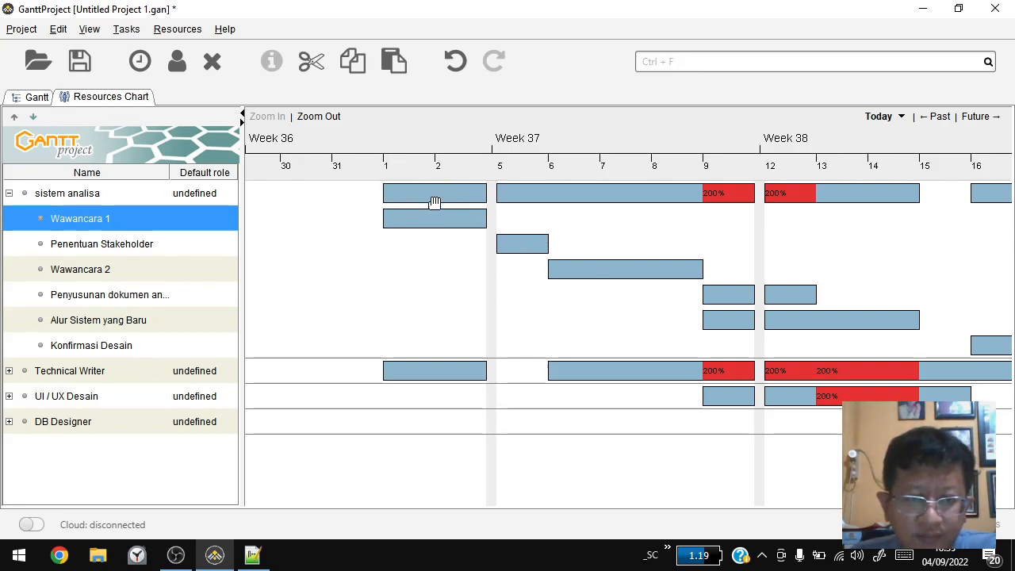
left_click_drag(413, 213, 428, 201)
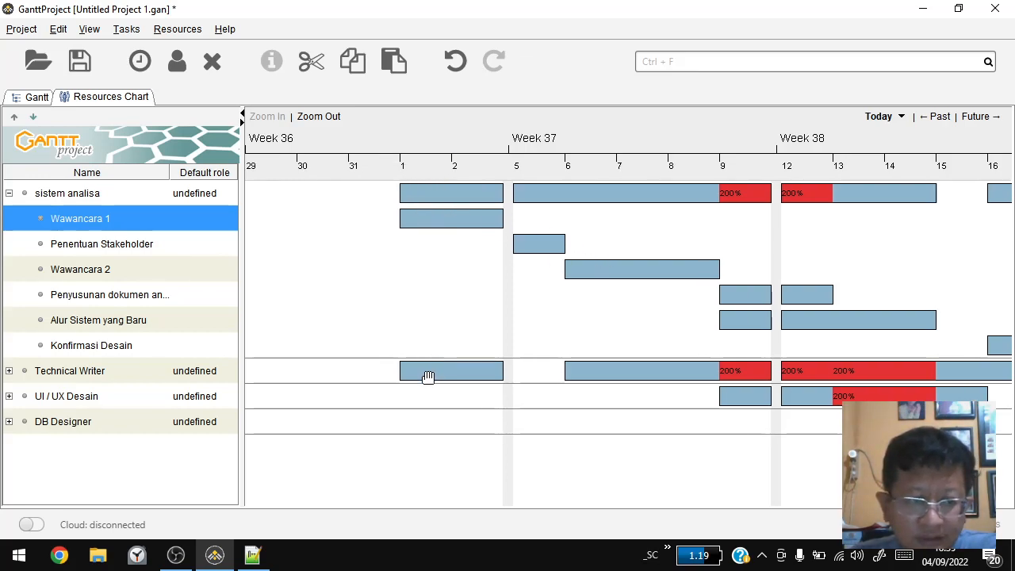
left_click_drag(768, 231, 503, 229)
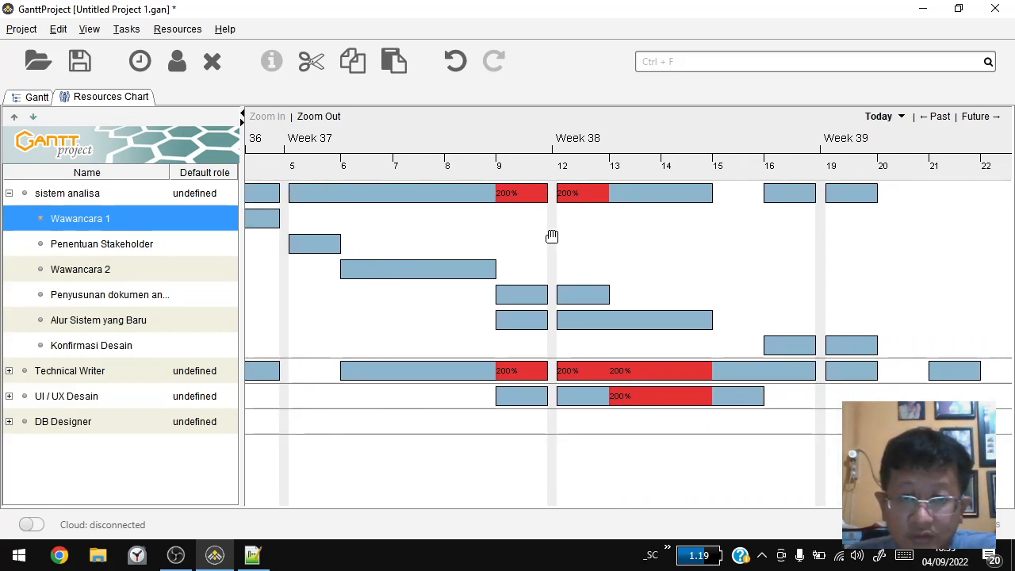
left_click_drag(635, 235, 476, 172)
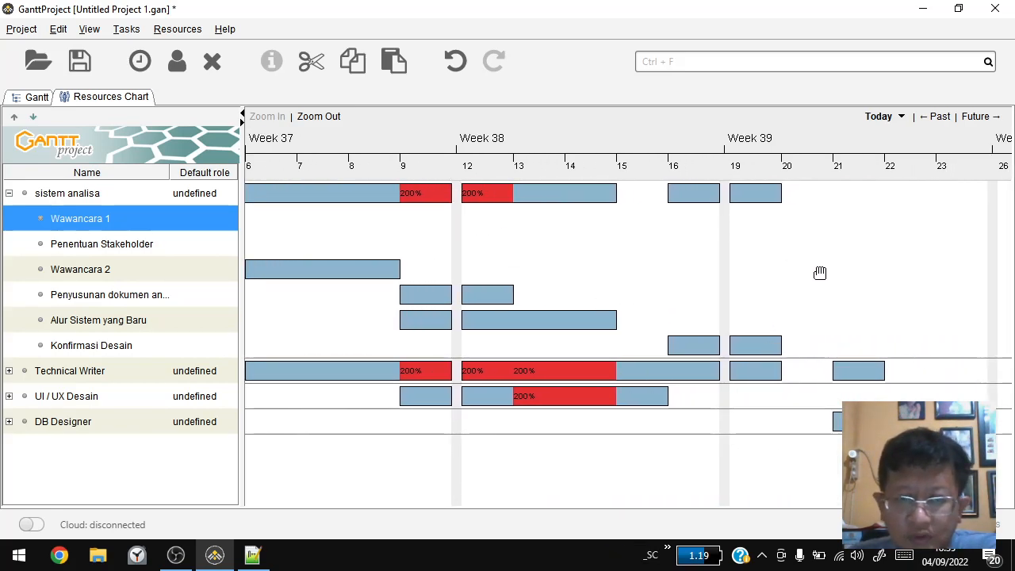
left_click(9, 371)
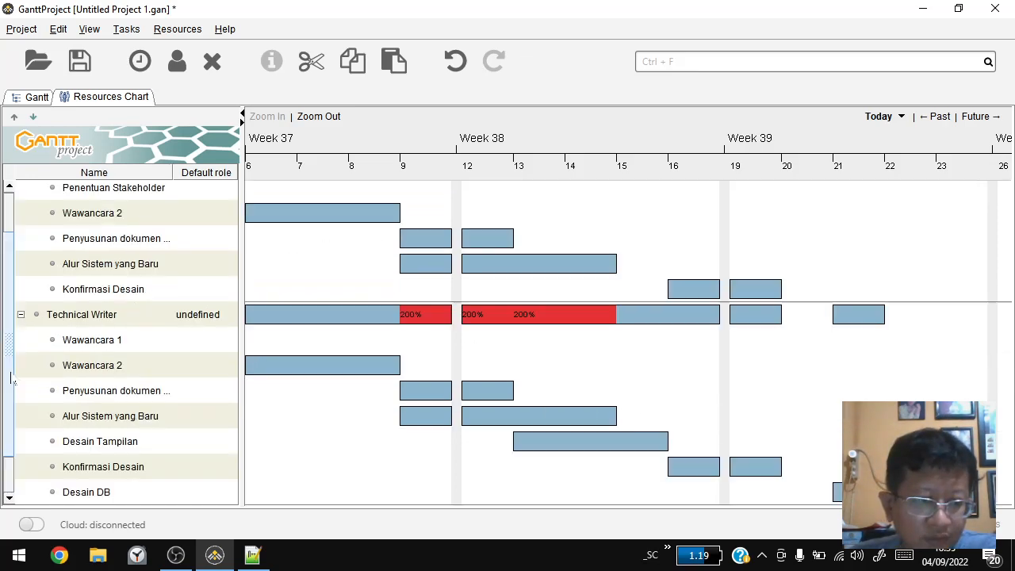
scroll(136, 365, "up", 2)
Check the calculated task costs of Wawancara 1, Penentuan Stakeholder and Wawancara 2 in their resource properties.
left_click(30, 98)
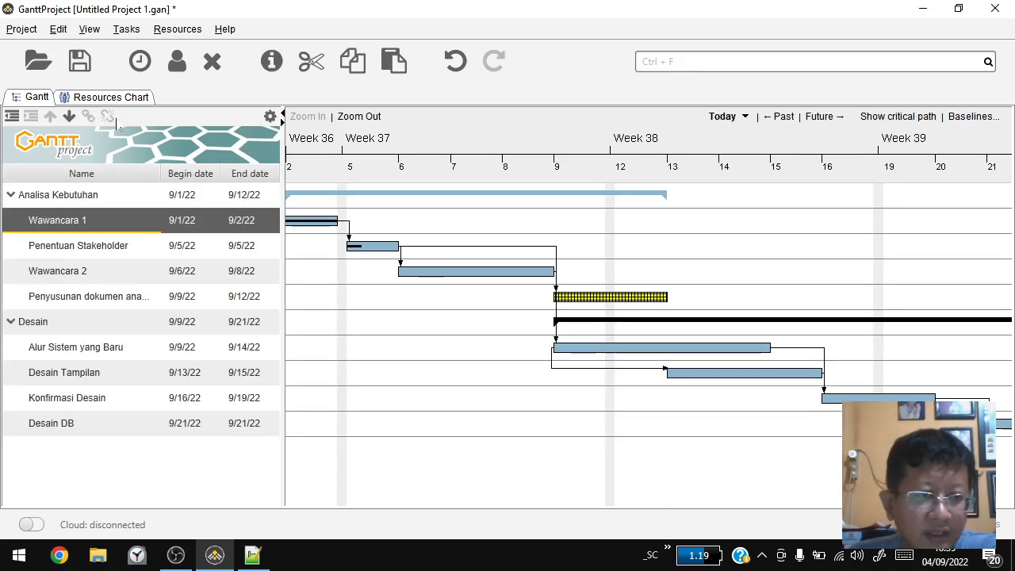
double_click(67, 226)
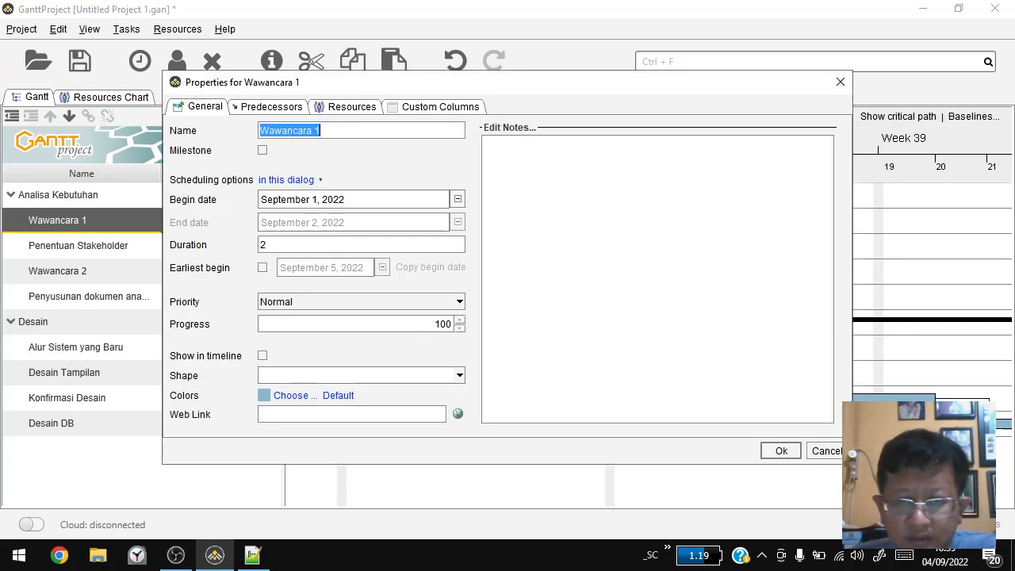
left_click(351, 110)
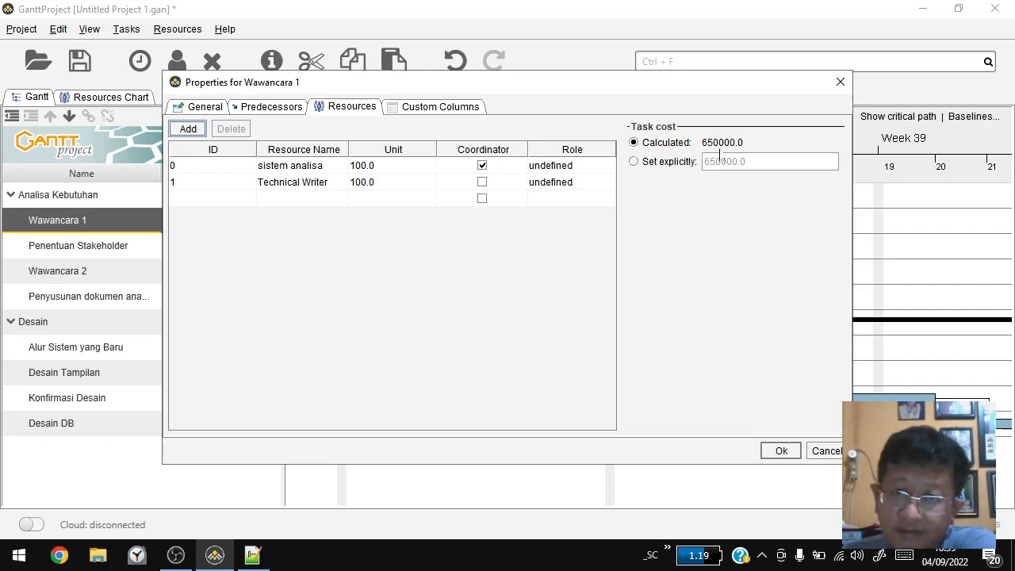
left_click(91, 250)
left_click(812, 458)
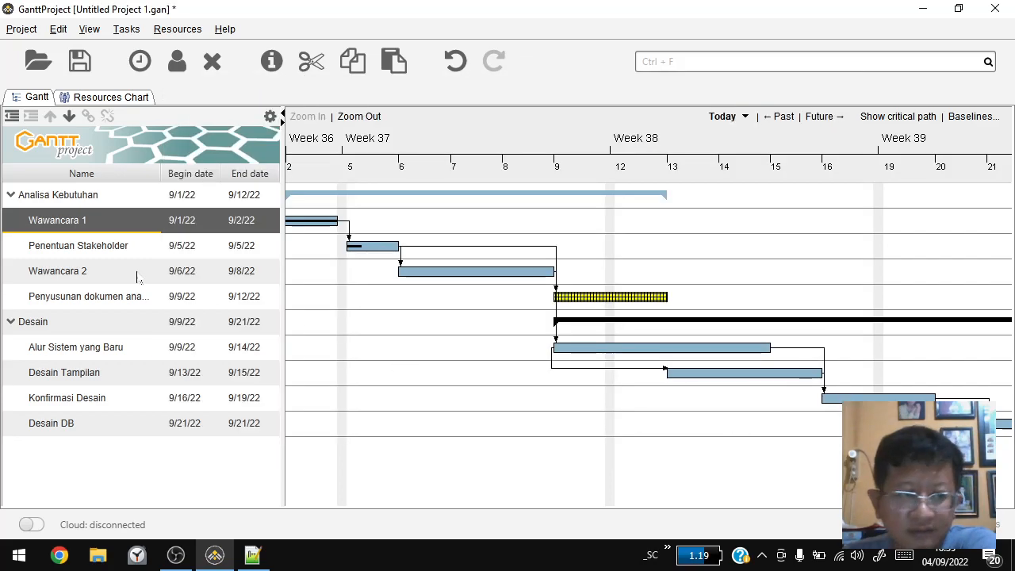
double_click(79, 248)
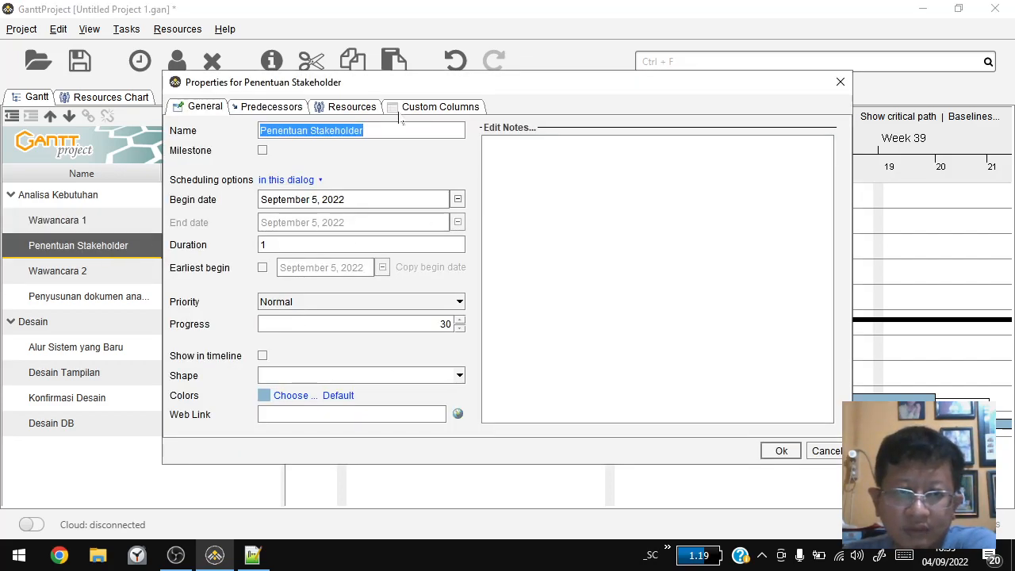
left_click(353, 108)
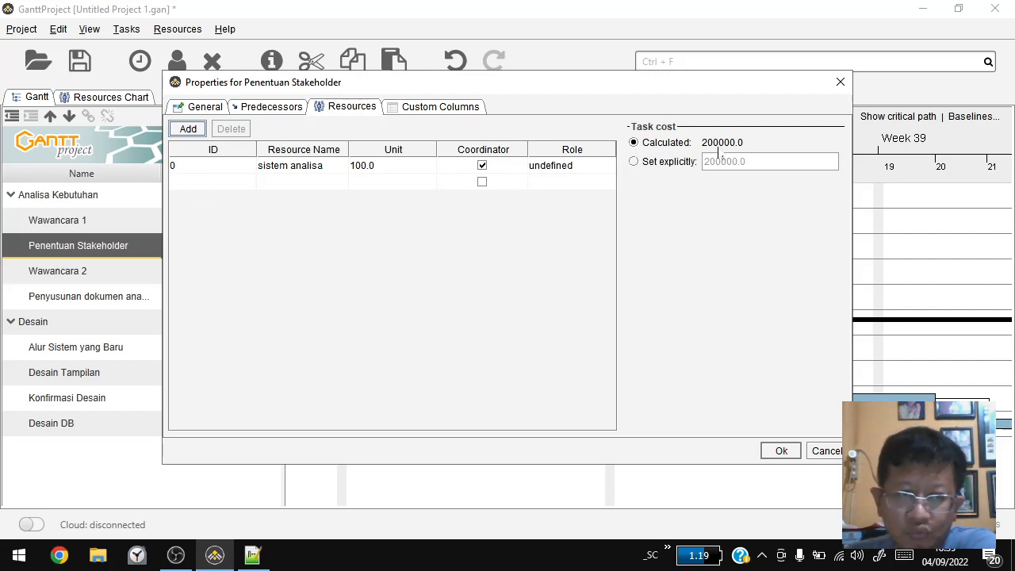
left_click(779, 457)
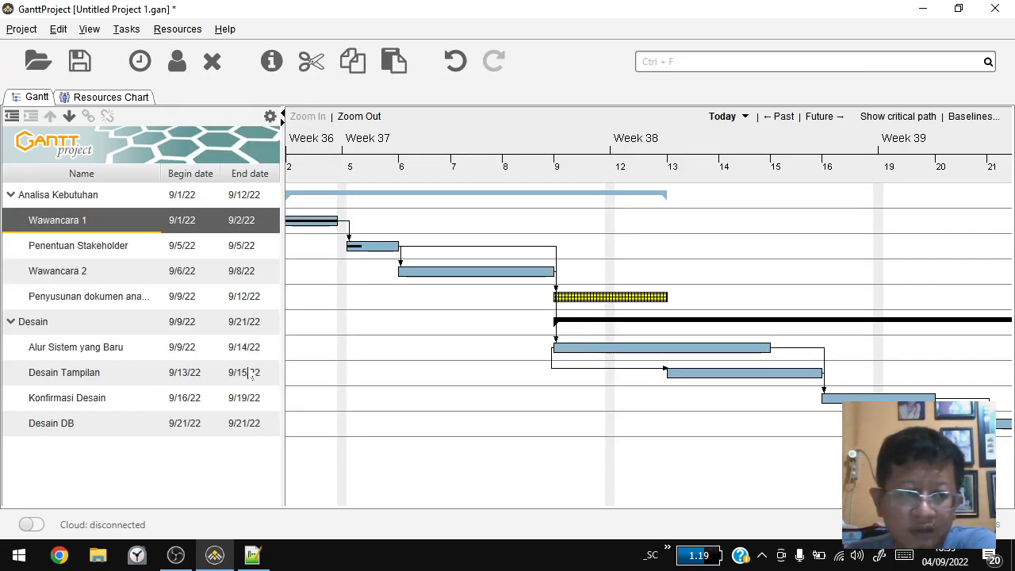
double_click(79, 271)
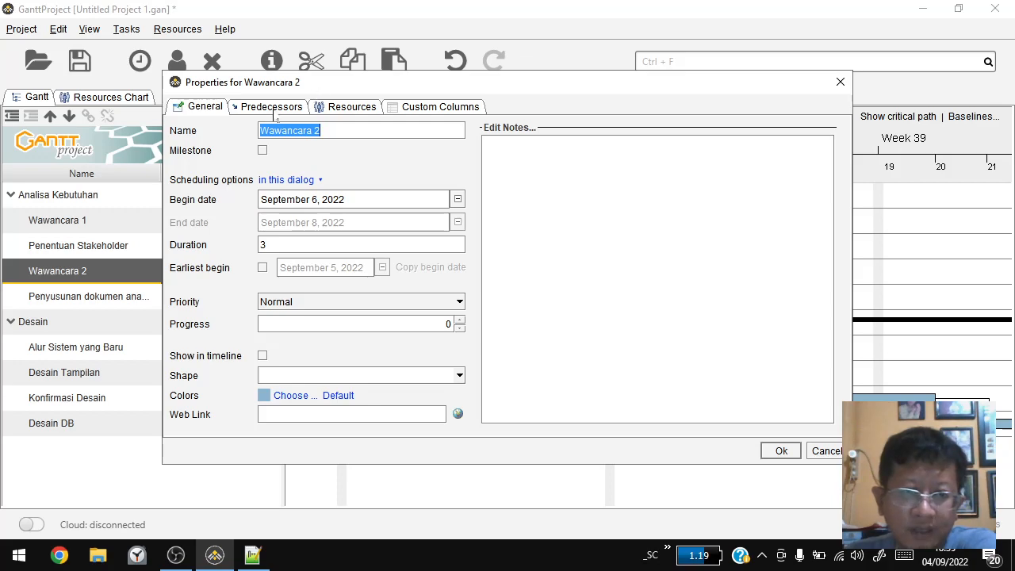
left_click(346, 109)
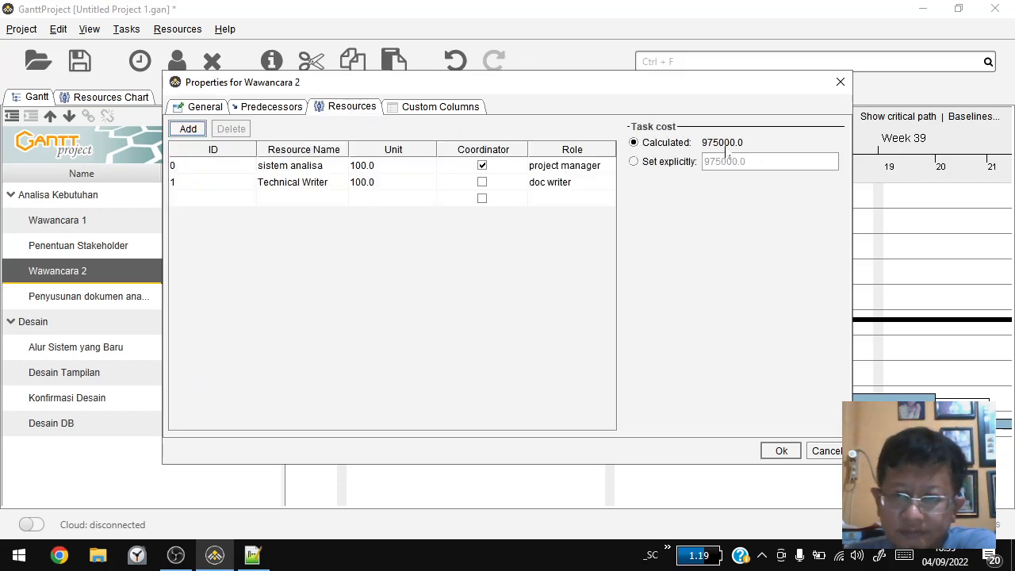
left_click(825, 452)
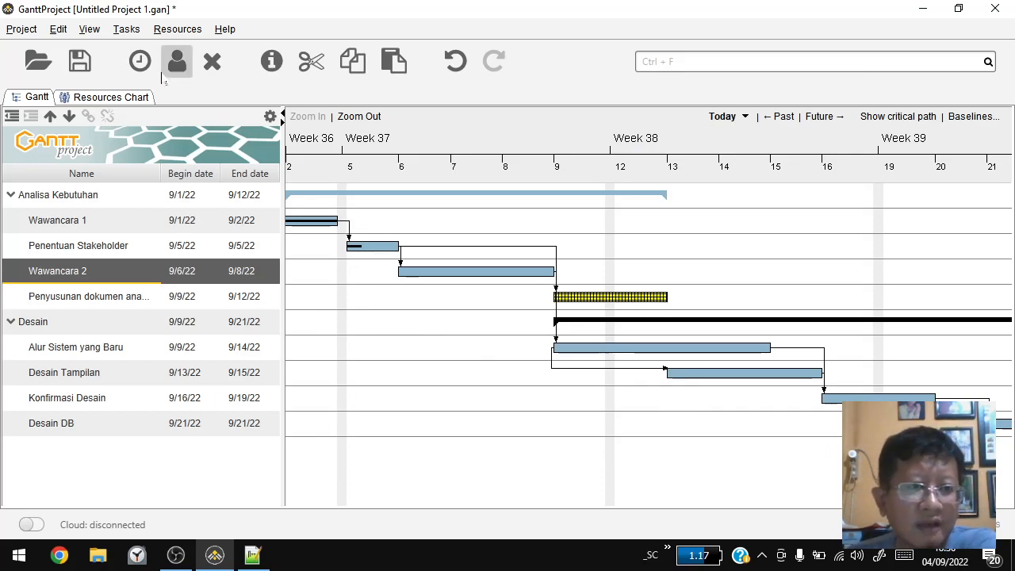
Display the project's PERT chart to view the task dependencies, and look over the assignments in the resources chart.
left_click(127, 29)
mouse_move(175, 30)
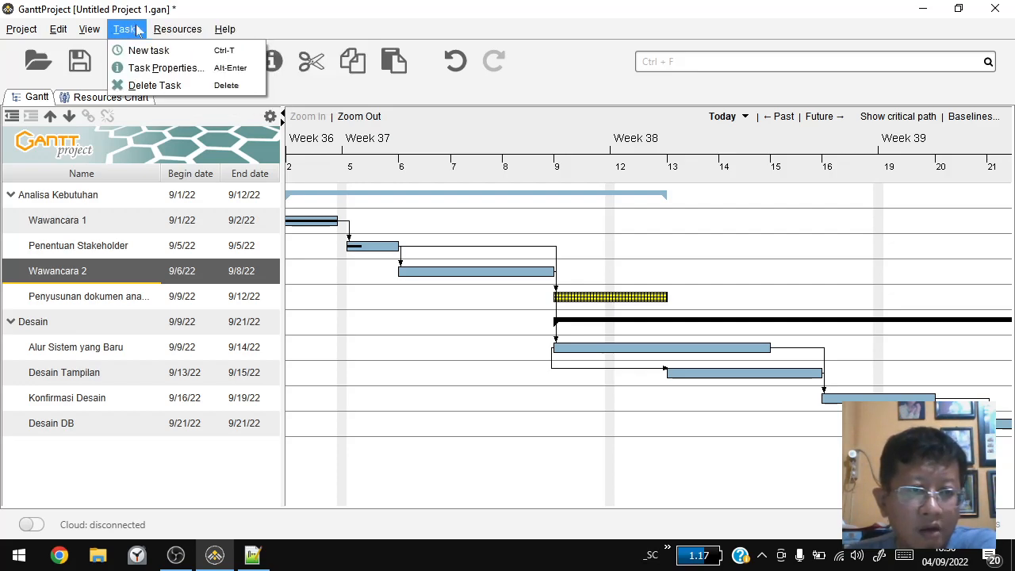
mouse_move(89, 29)
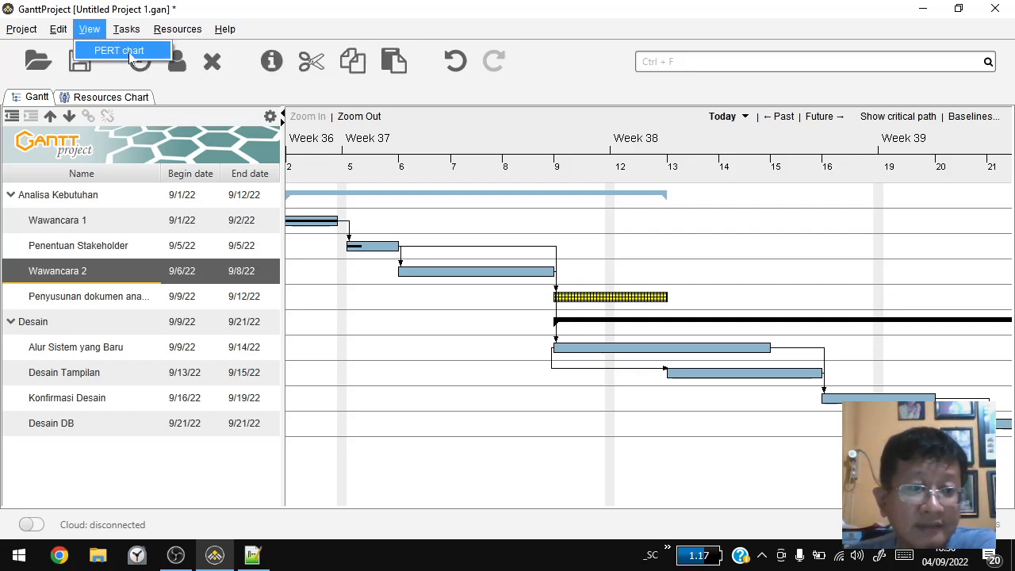
left_click(119, 51)
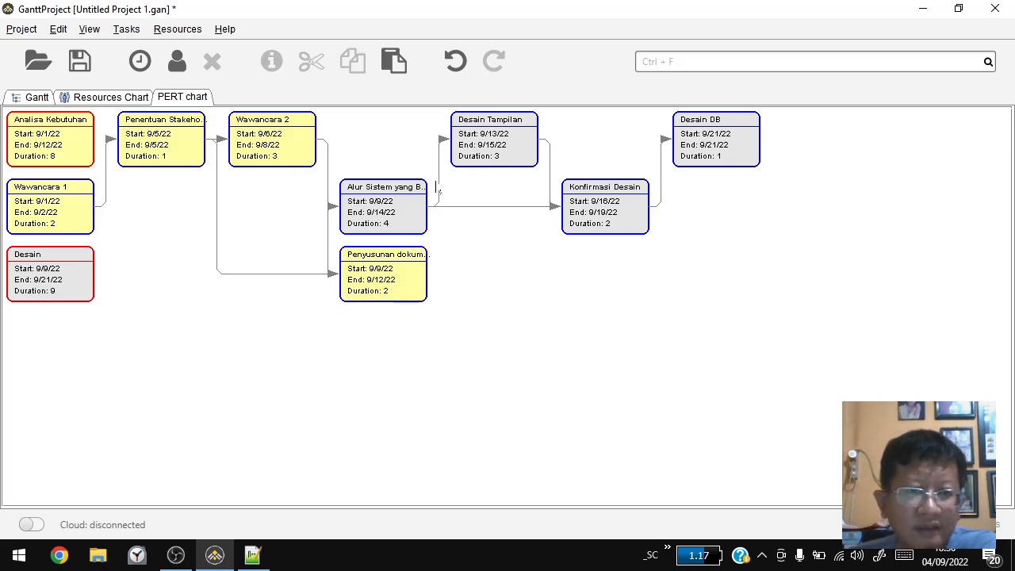
left_click(127, 97)
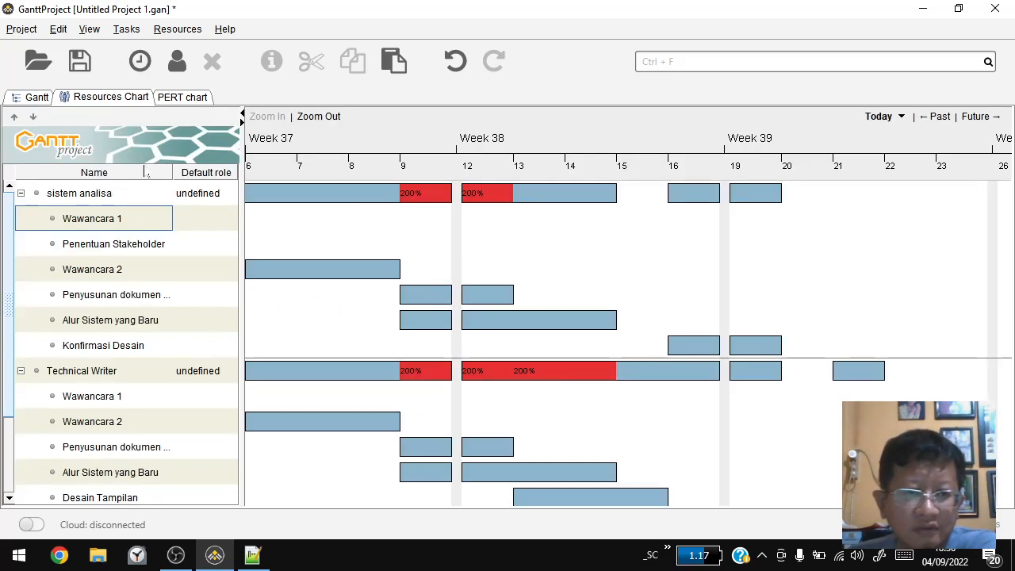
scroll(89, 308, "down", 1)
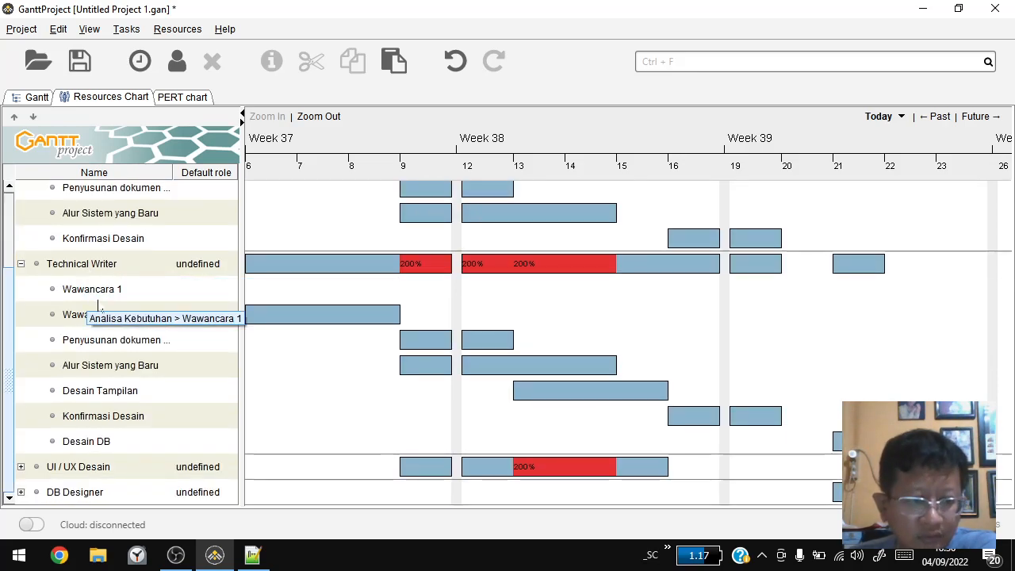
scroll(123, 331, "up", 1)
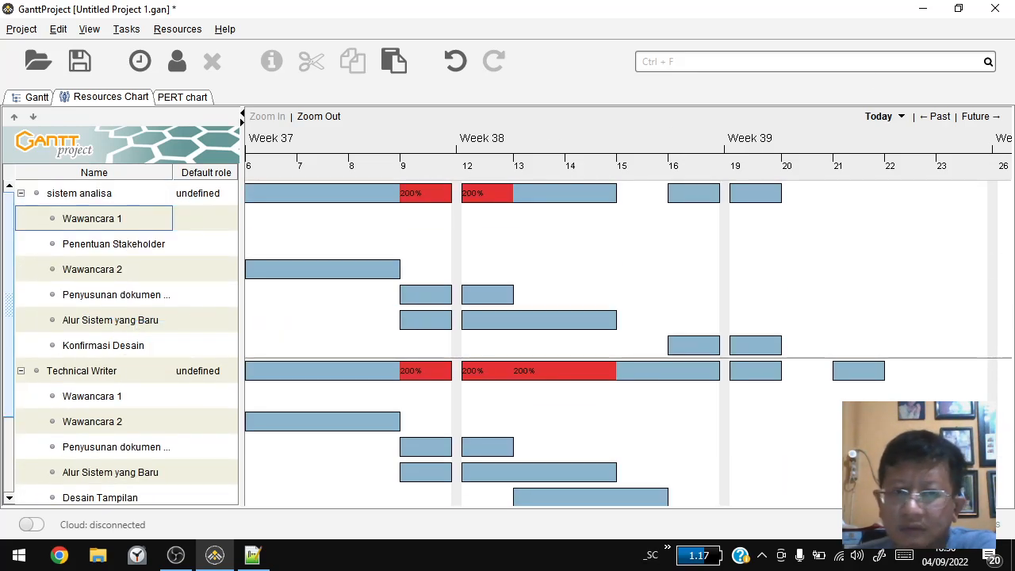
left_click(140, 62)
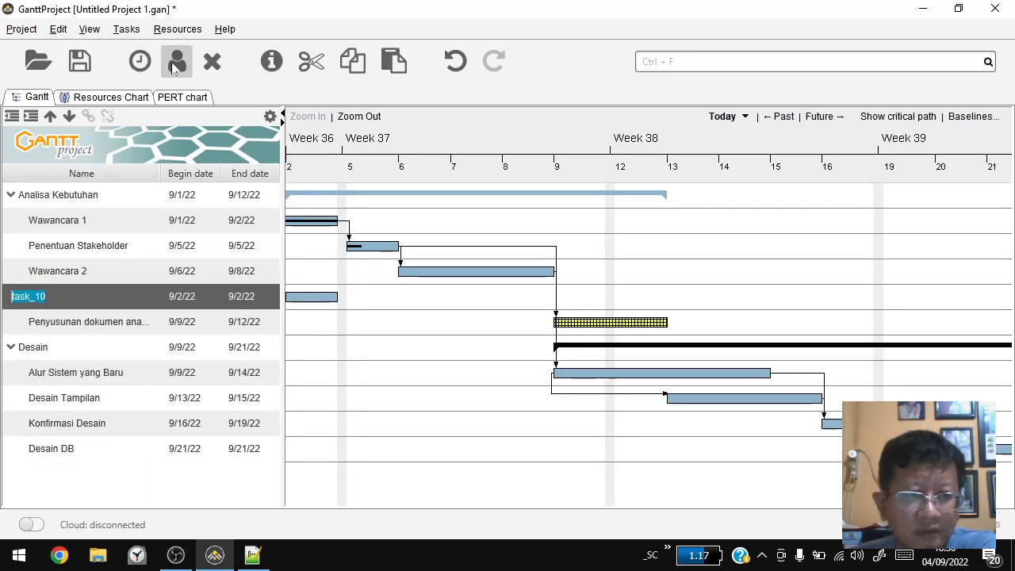
left_click(177, 62)
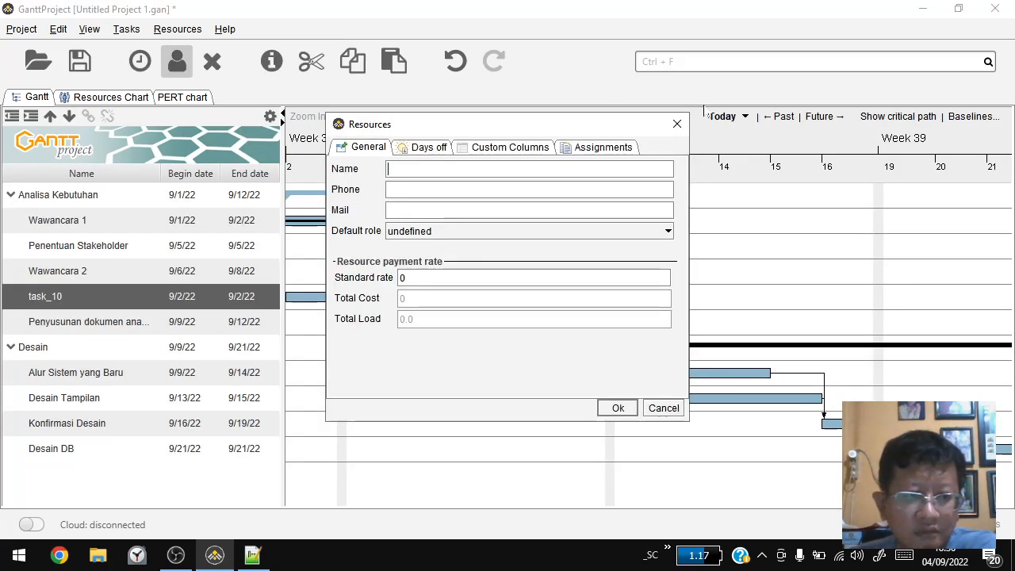
left_click(677, 124)
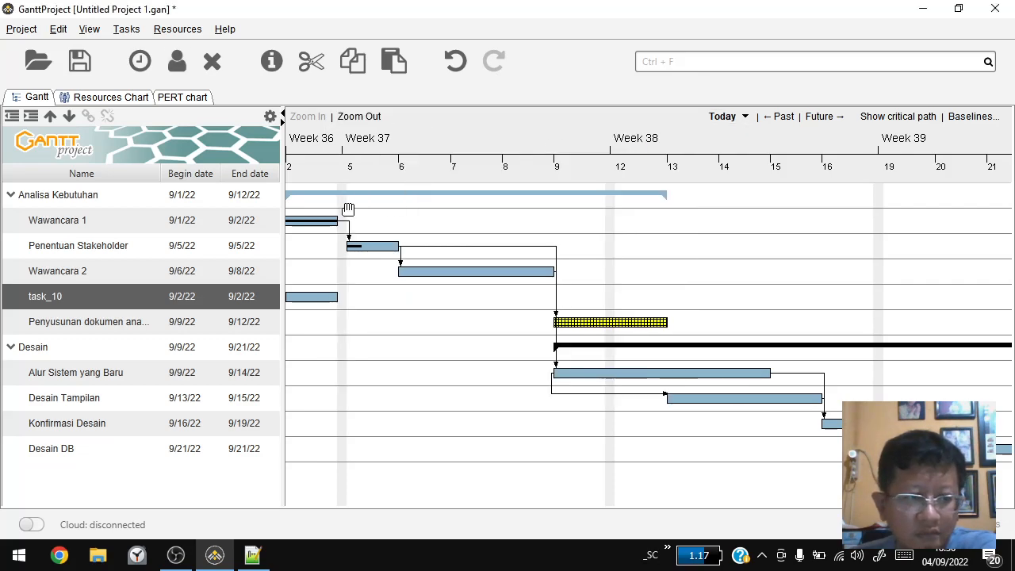
right_click(74, 298)
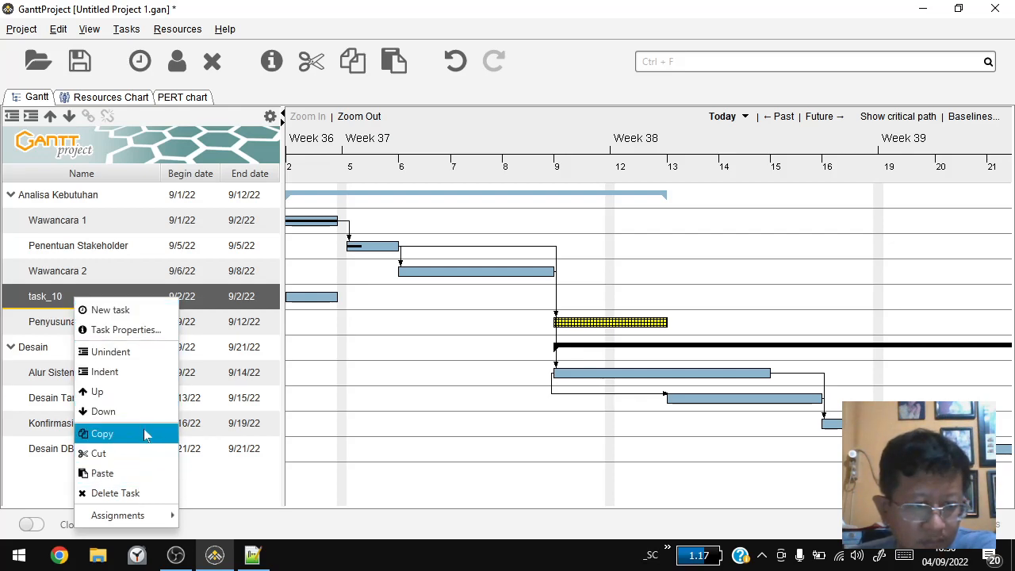
left_click(136, 492)
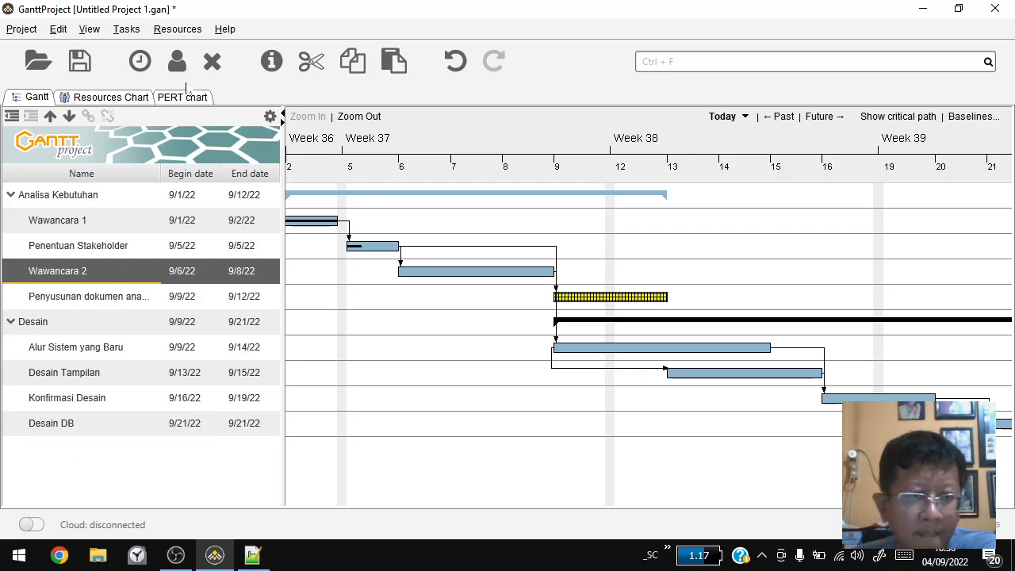
View the general properties of Wawancara 2 and preview the project printout with the chart date range set to Whole project.
left_click(273, 61)
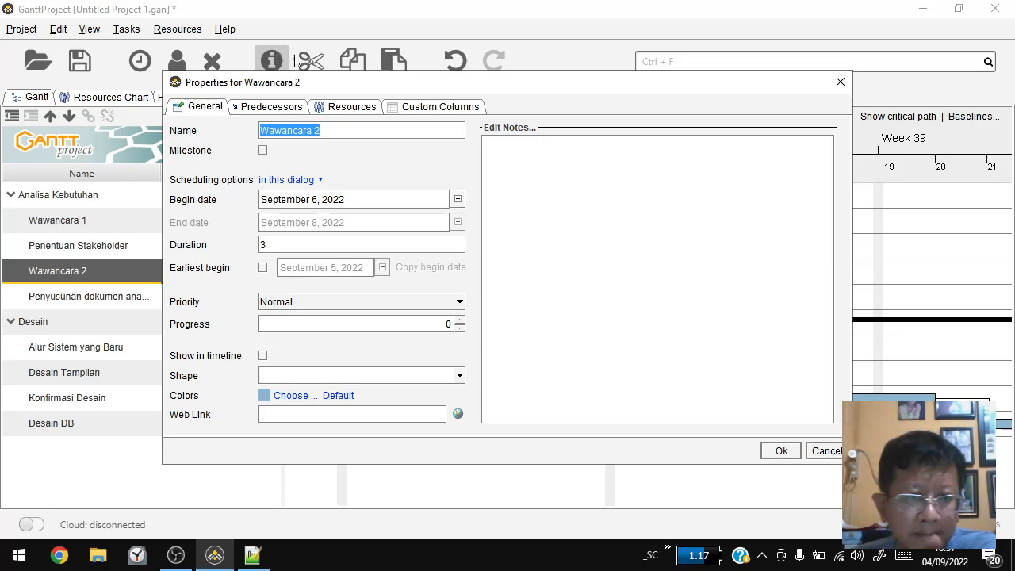
left_click(841, 82)
left_click(22, 28)
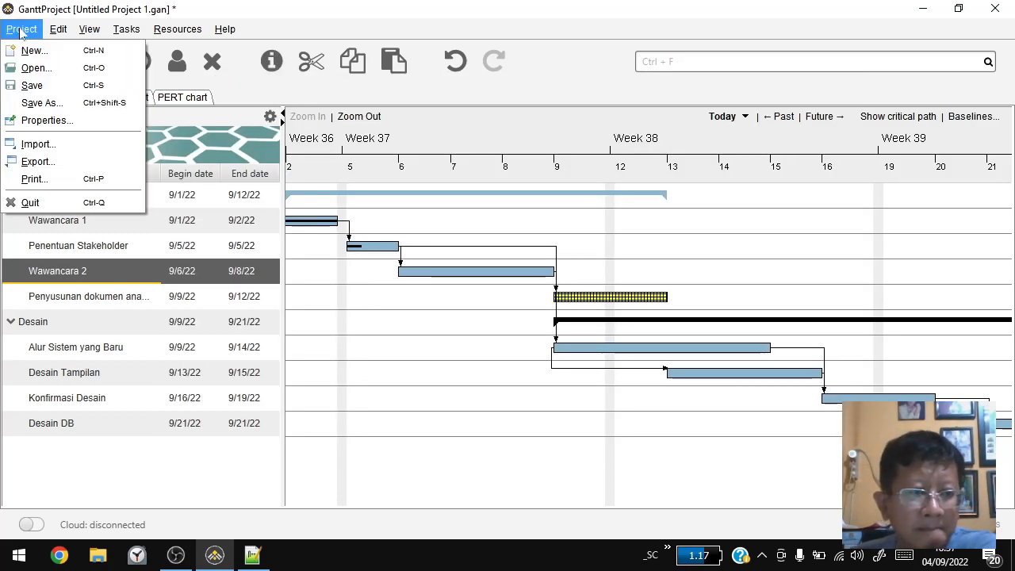
left_click(70, 179)
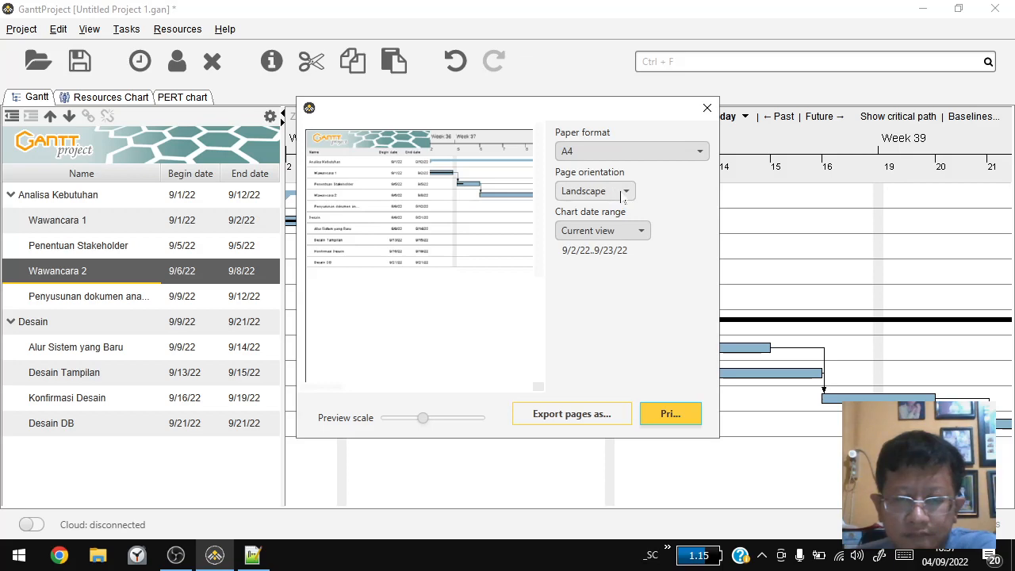
left_click(627, 231)
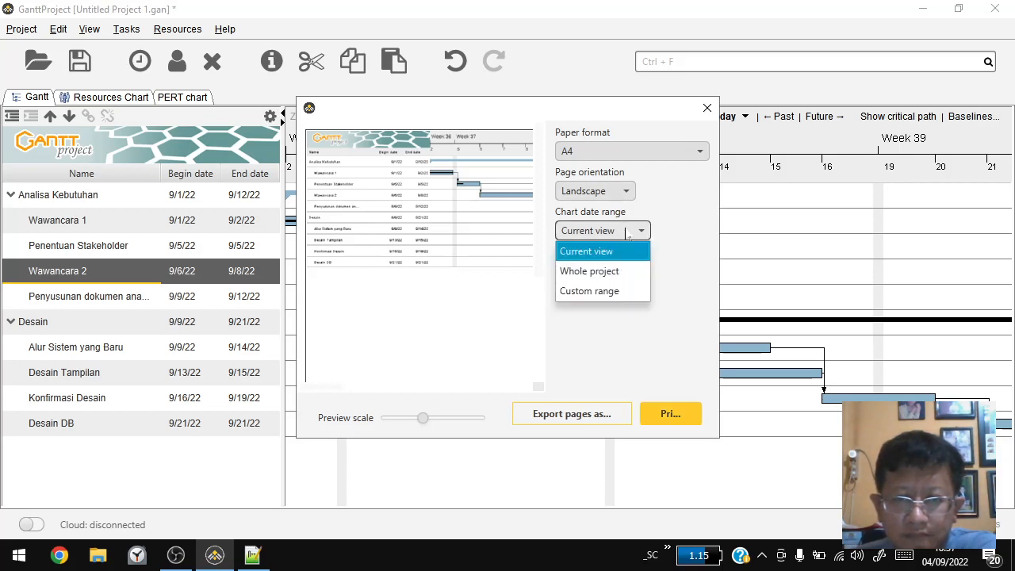
left_click(608, 273)
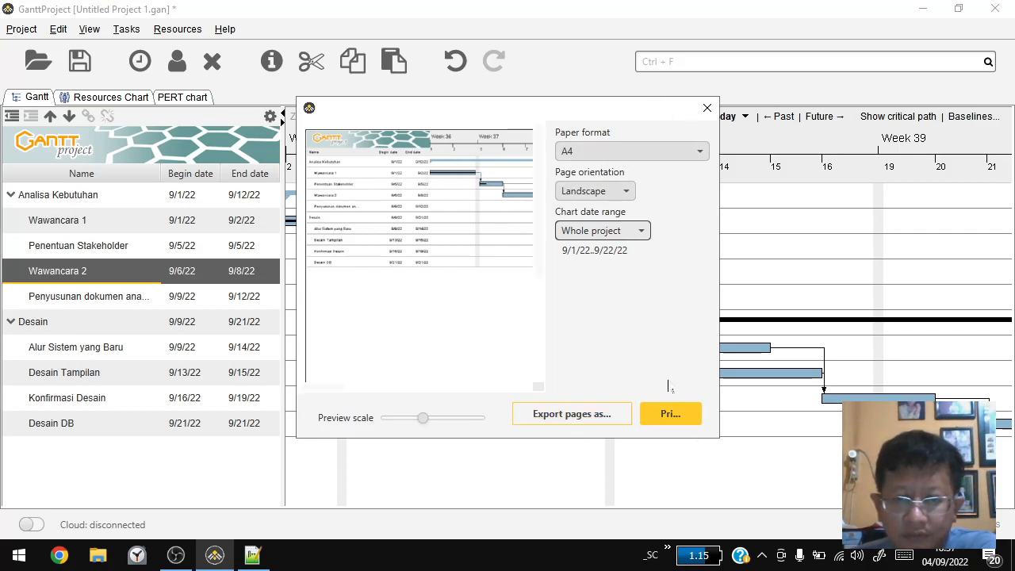
left_click(707, 107)
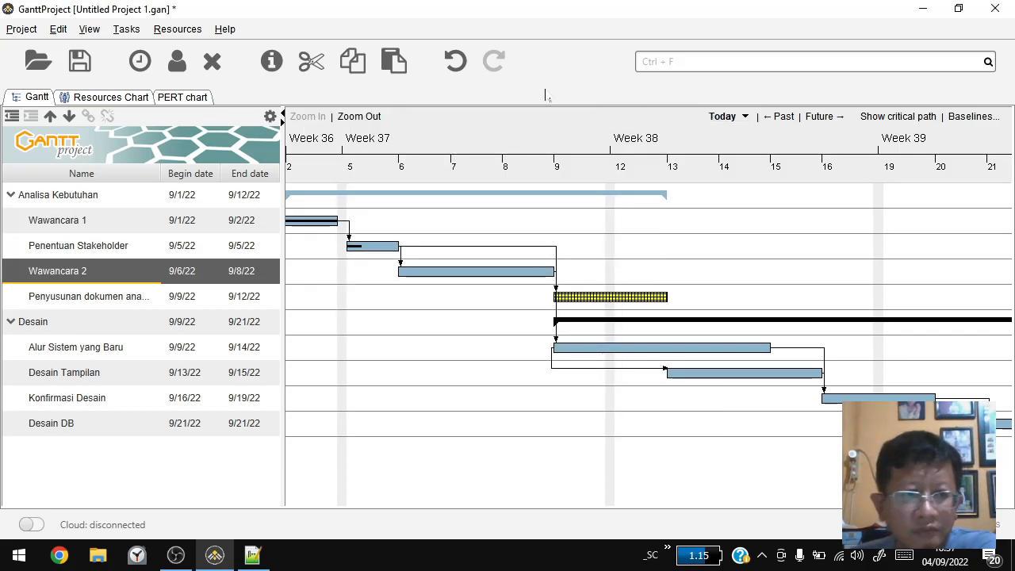
Review the application UI, Gantt chart and resource chart settings without changing them.
left_click(58, 29)
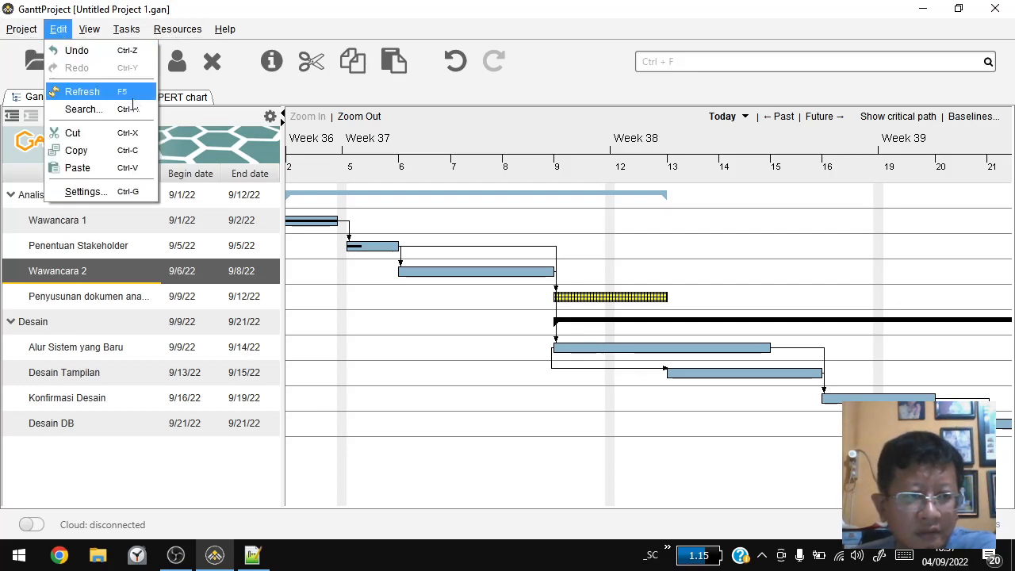
left_click(103, 197)
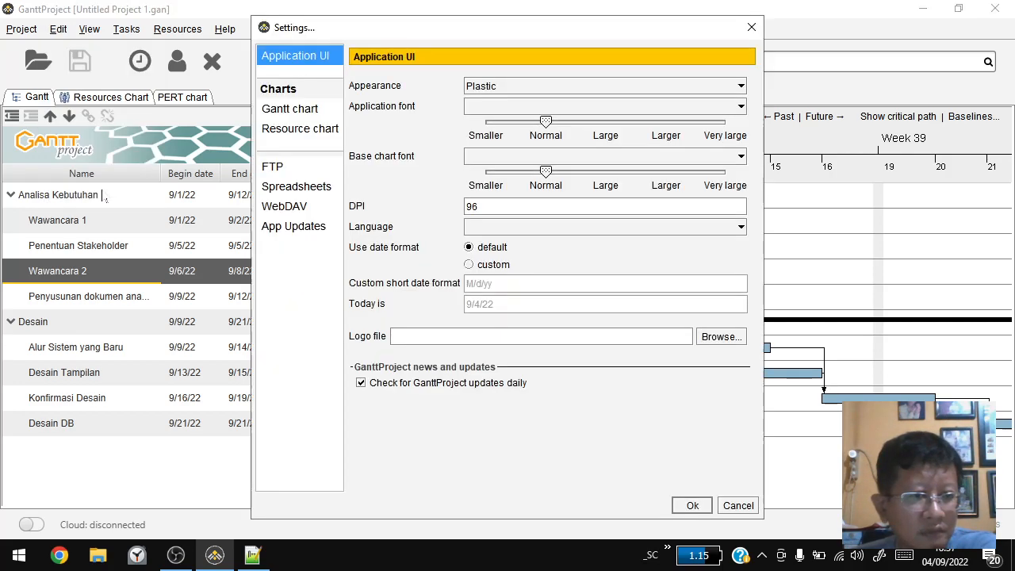
left_click(291, 109)
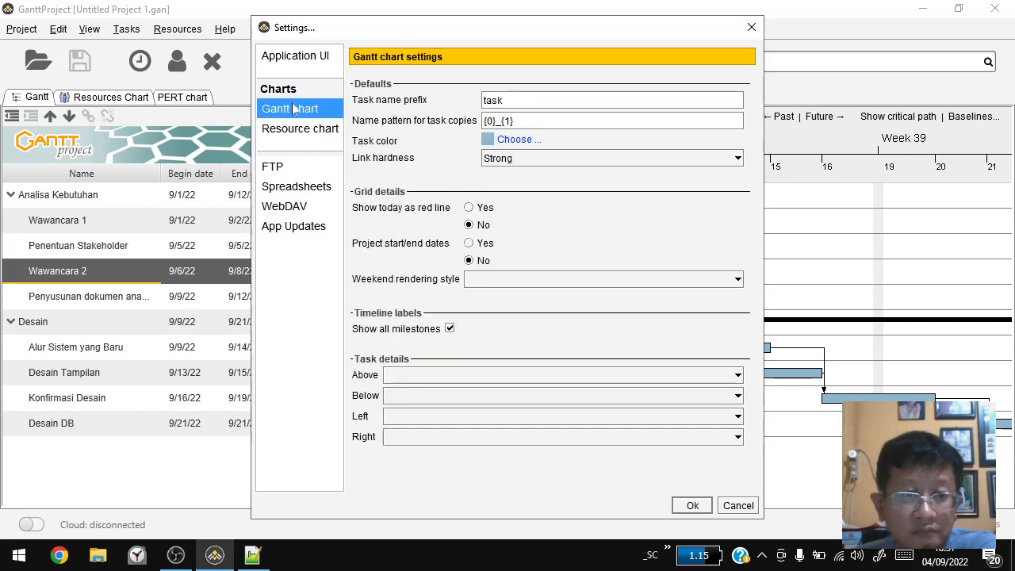
left_click(290, 130)
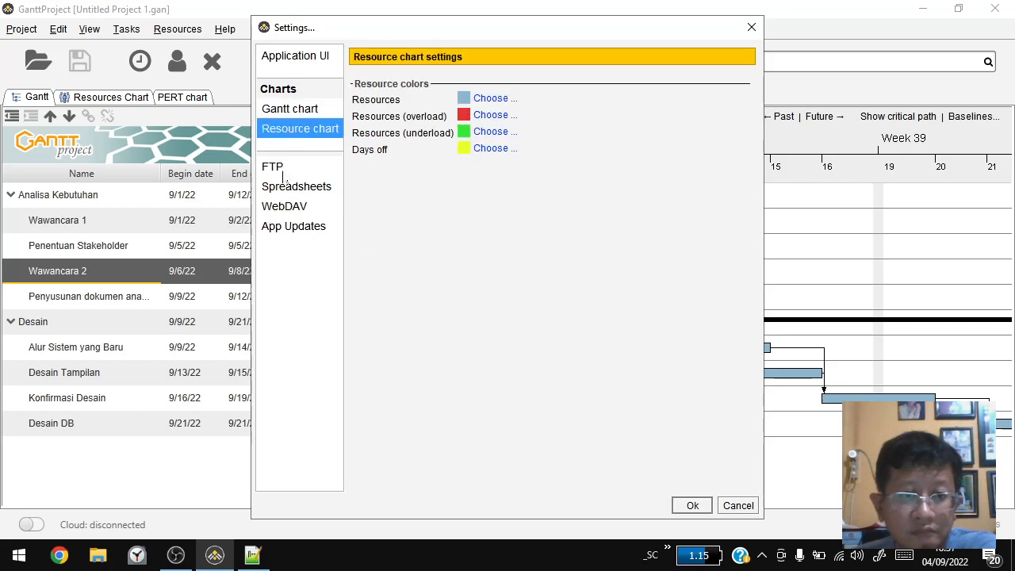
left_click(753, 27)
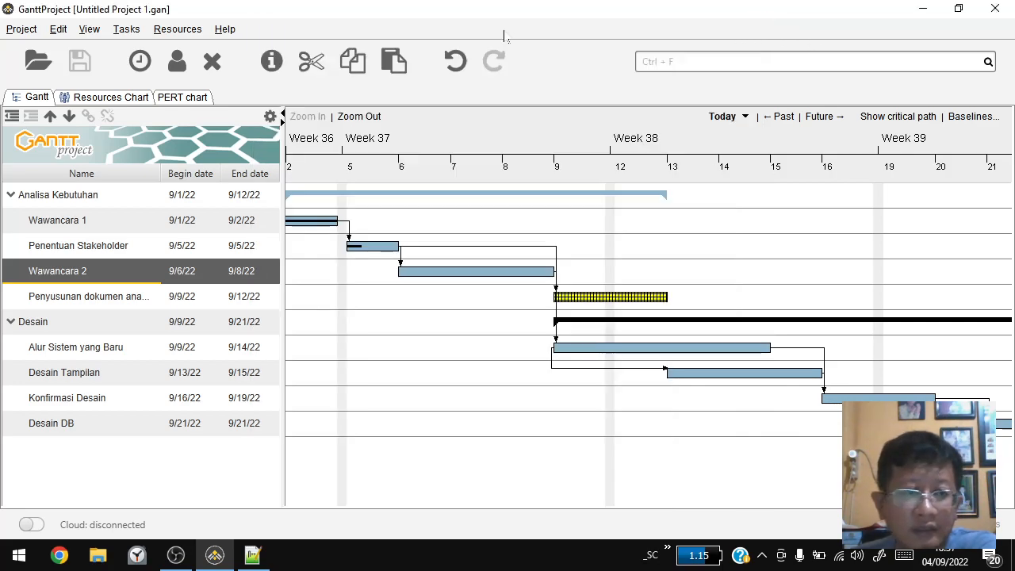
left_click(84, 30)
mouse_move(139, 32)
mouse_move(178, 29)
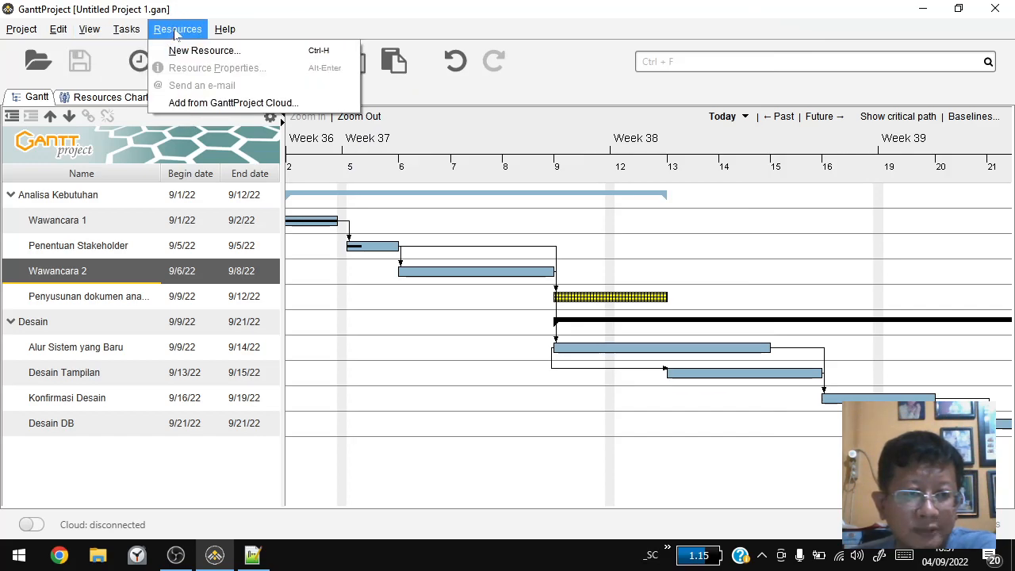
left_click(290, 7)
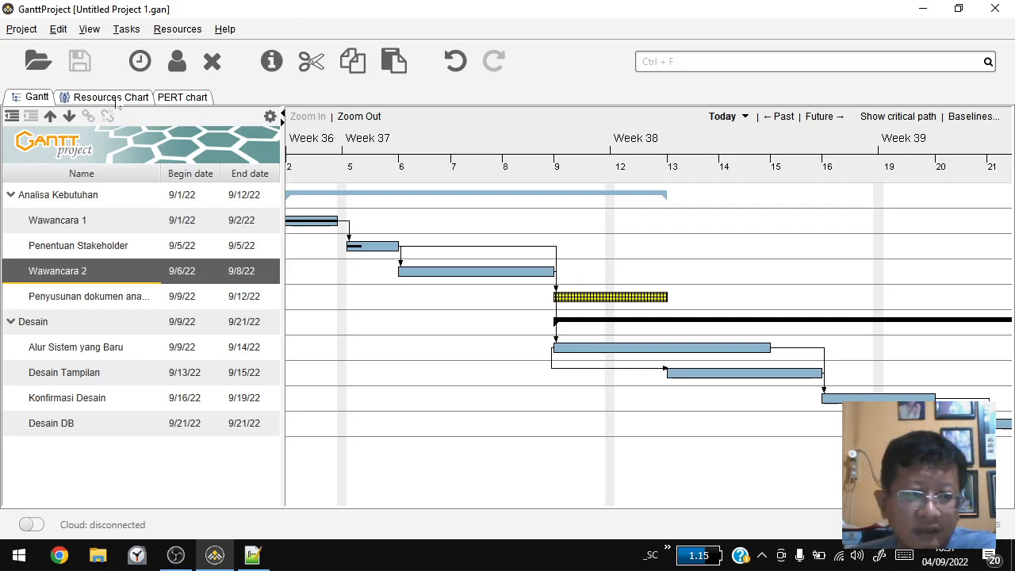
Expand the UI / UX Desain resource in the resources chart and check its standard rate, total cost and total load.
left_click(115, 99)
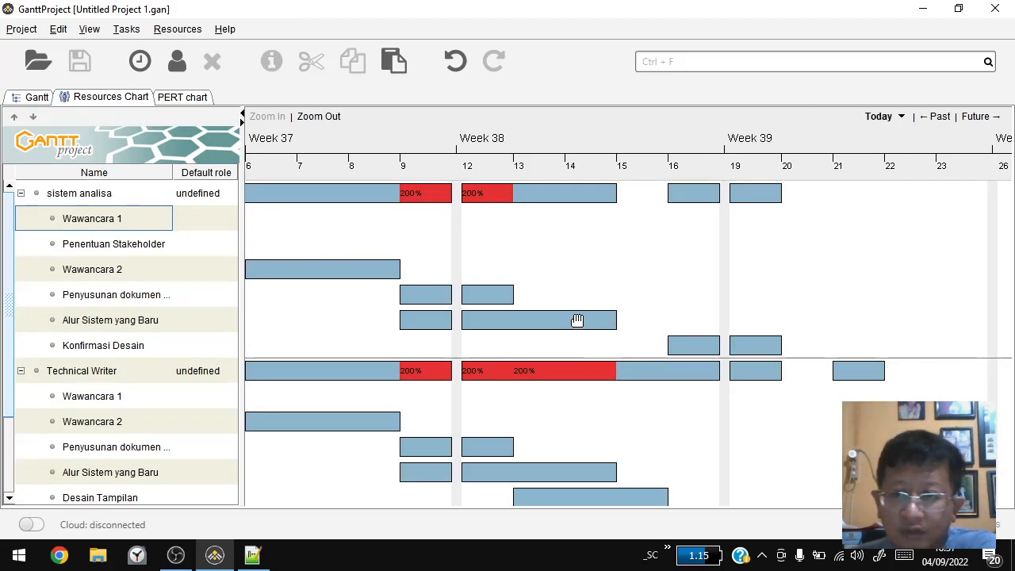
scroll(836, 271, "down", 1)
scroll(836, 271, "down", 3)
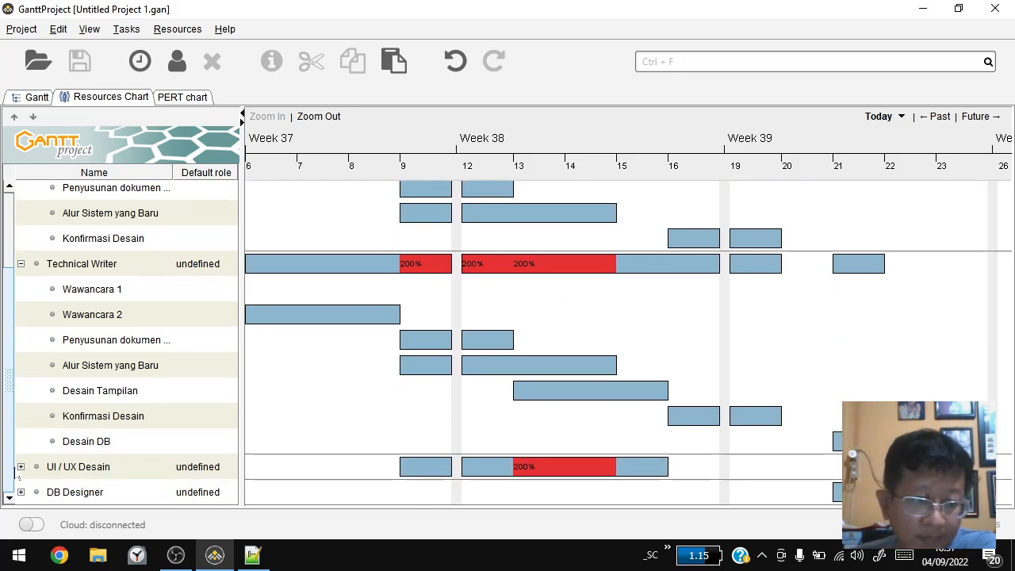
left_click(21, 466)
scroll(127, 424, "down", 1)
double_click(73, 424)
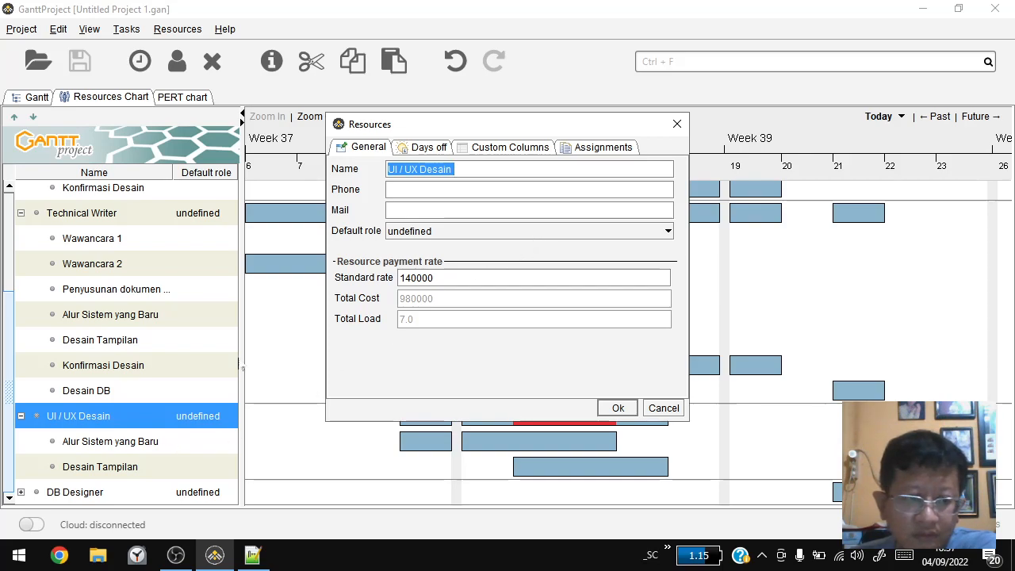
left_click(676, 124)
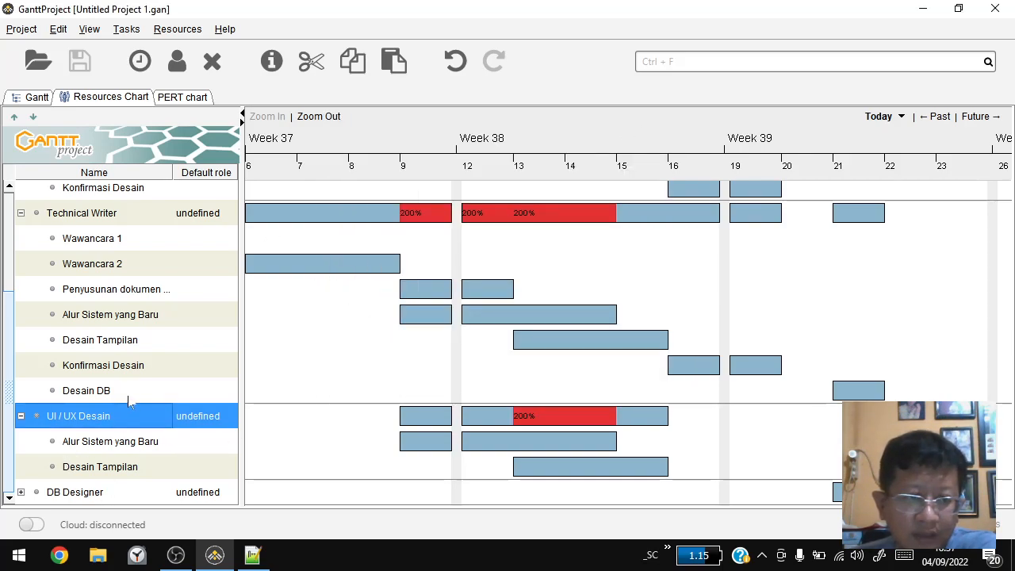
Review the days off, custom columns and task assignments of the UI / UX Desain resource.
double_click(94, 419)
left_click(426, 148)
left_click(503, 148)
left_click(597, 149)
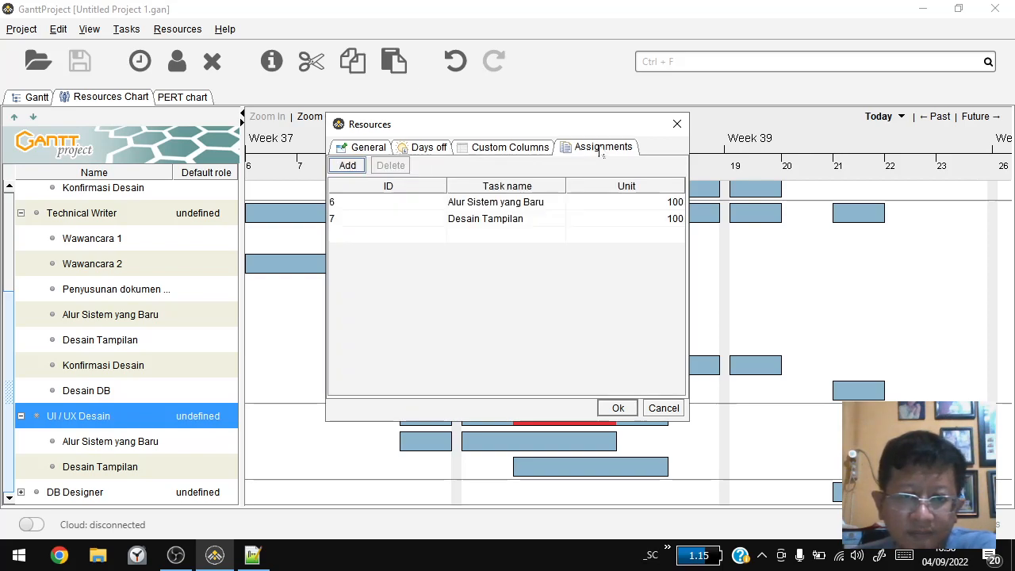
left_click(676, 125)
Check the general properties, assigned resources, task cost and custom columns of Wawancara 1, and view the full schedule in the Gantt chart.
left_click(31, 99)
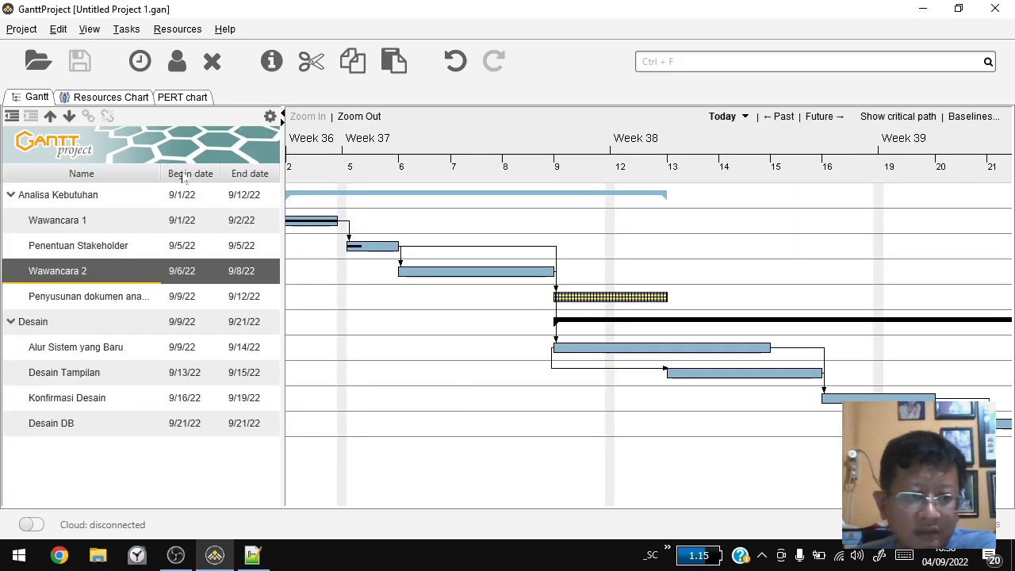
double_click(66, 222)
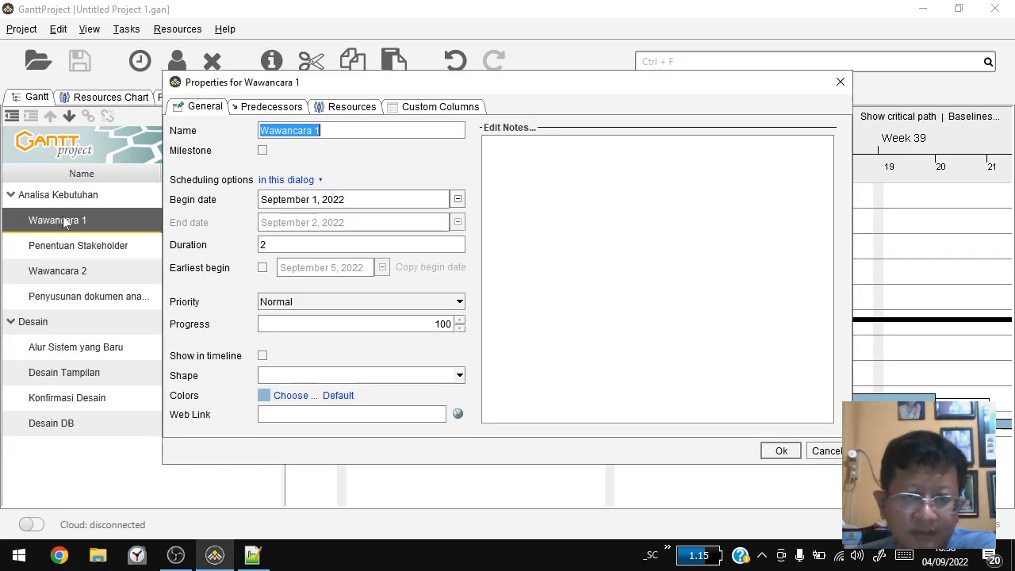
left_click(354, 107)
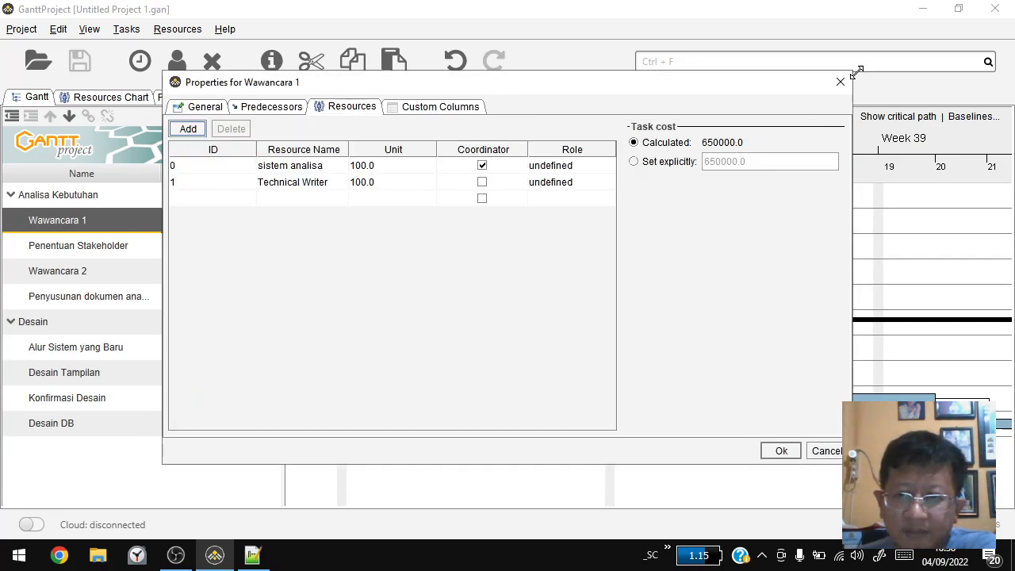
left_click(456, 109)
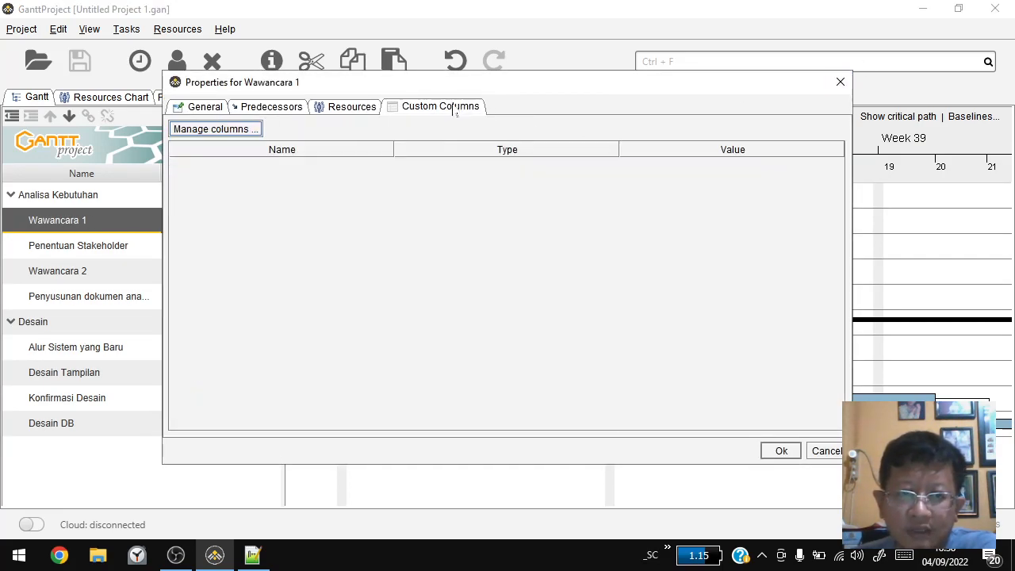
left_click(841, 82)
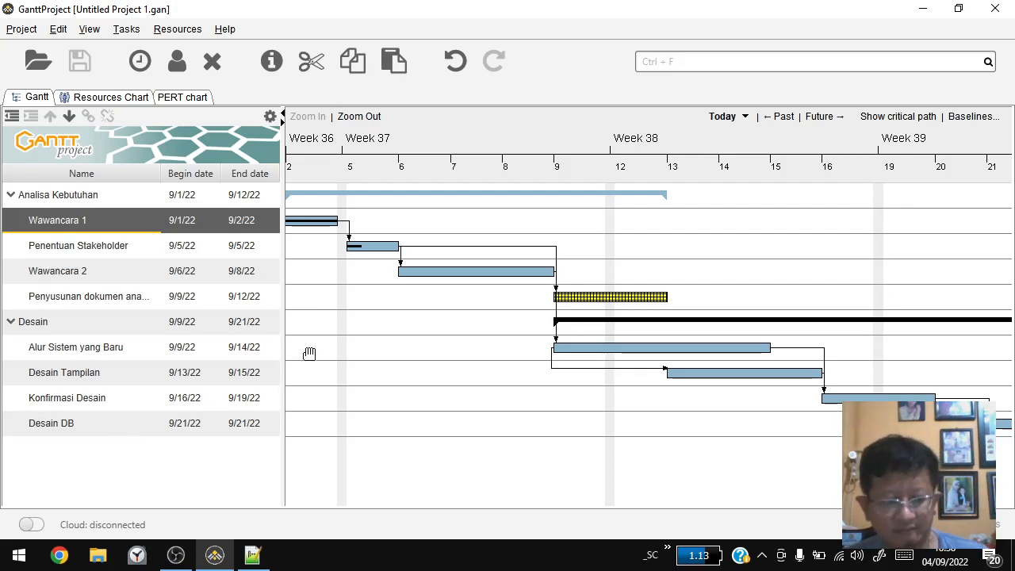
scroll(344, 394, "down", 2)
scroll(344, 395, "up", 1)
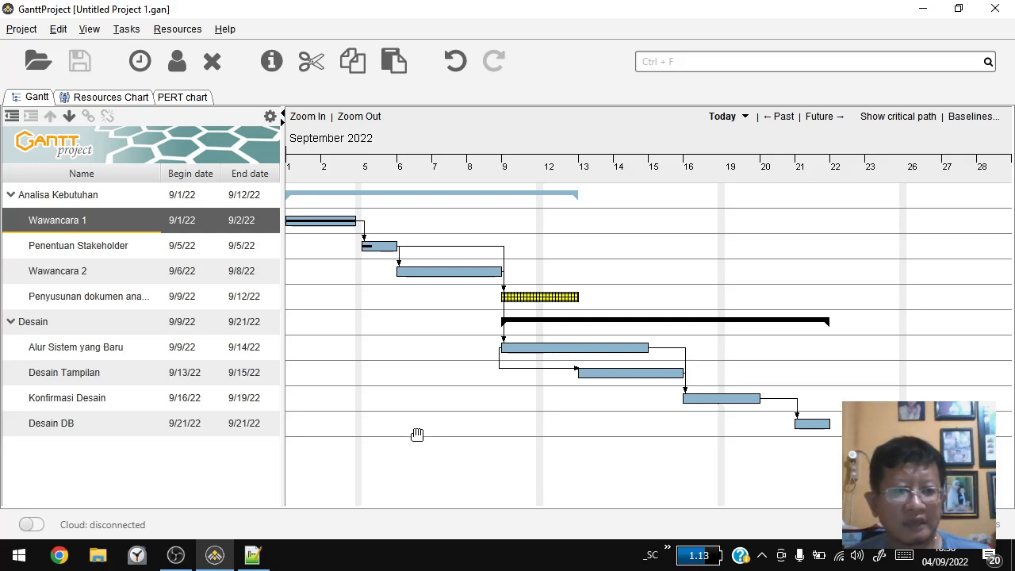
Review the task timeline in the Gantt chart and the sistem analisa and Technical Writer workloads in the resources chart.
left_click_drag(399, 442, 482, 446)
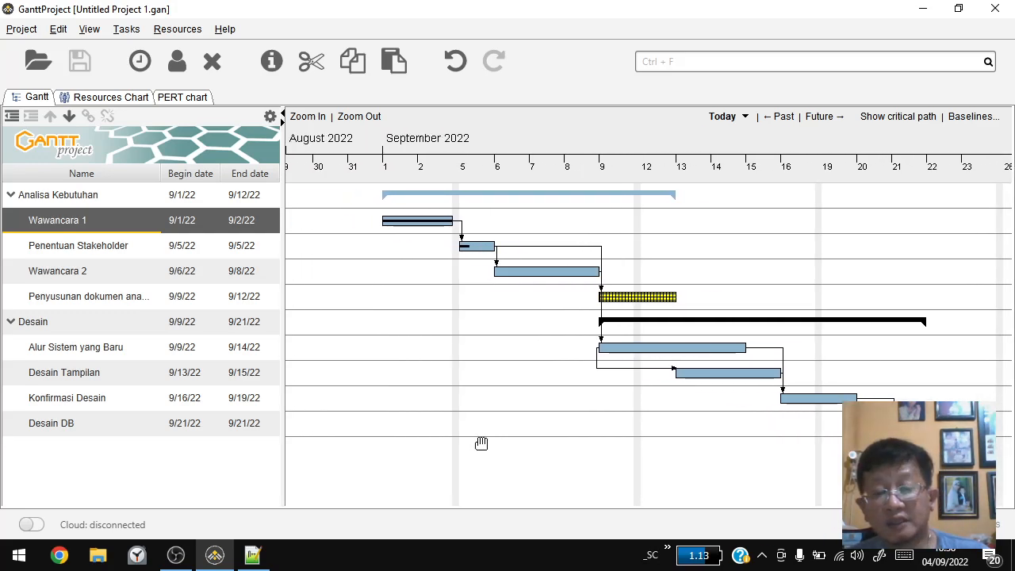
left_click_drag(586, 415, 539, 416)
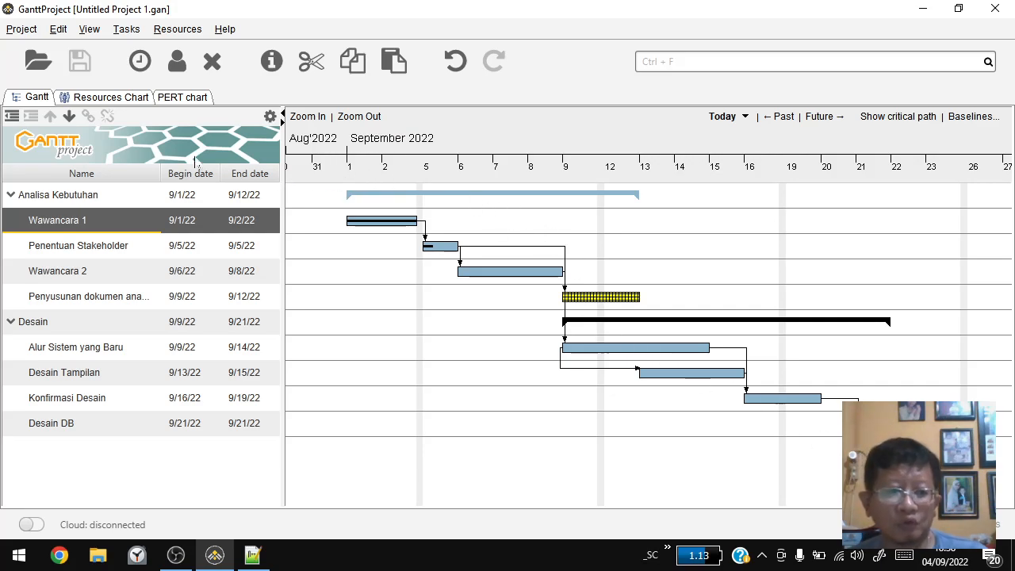
left_click(87, 98)
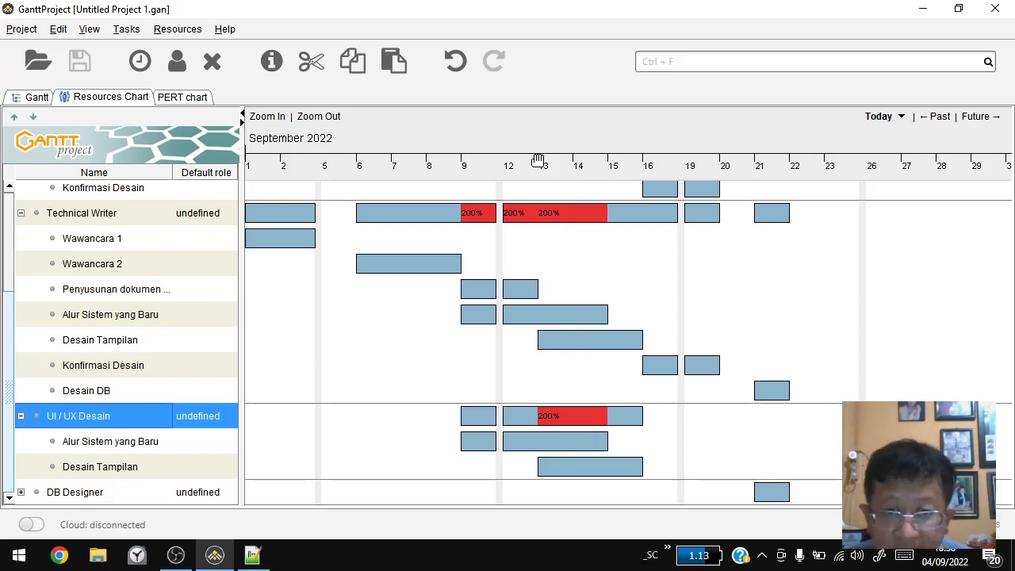
left_click_drag(396, 381, 644, 366)
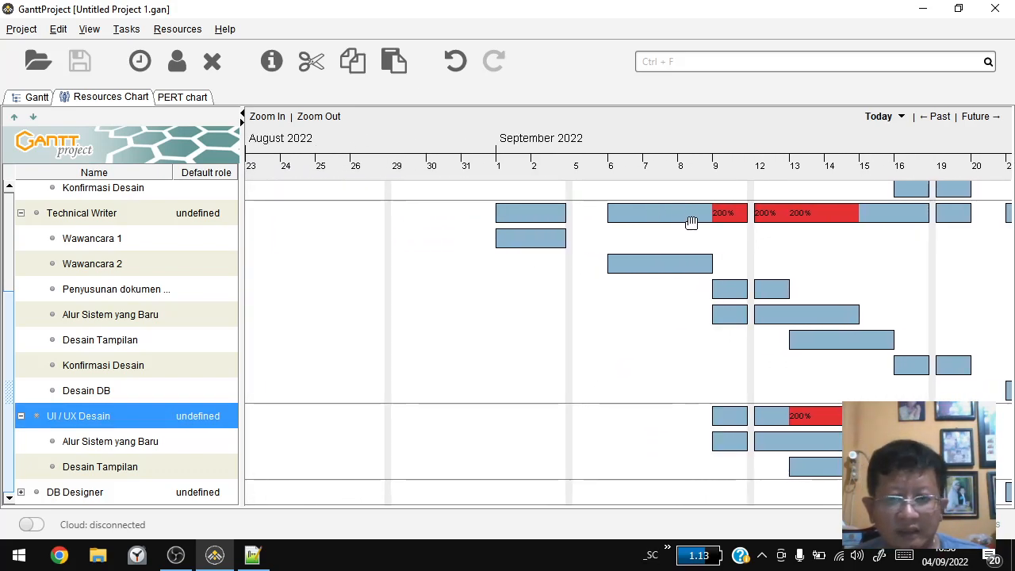
left_click_drag(821, 245, 737, 441)
left_click_drag(734, 210, 709, 449)
left_click_drag(817, 446, 691, 438)
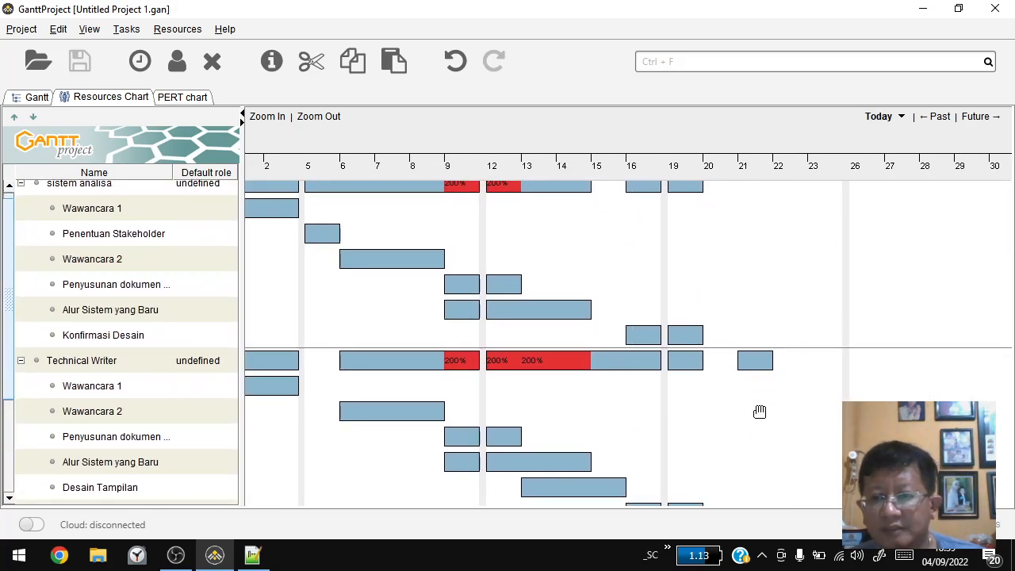
left_click_drag(849, 500, 844, 452)
left_click_drag(768, 294, 840, 407)
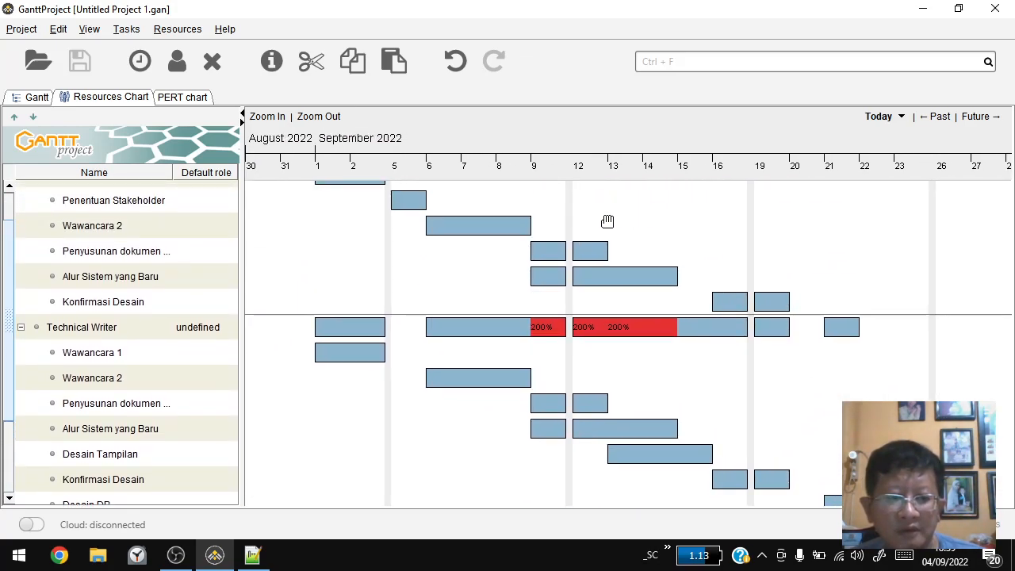
Switch to Chrome and search Google for "gantt chart software".
mouse_move(179, 560)
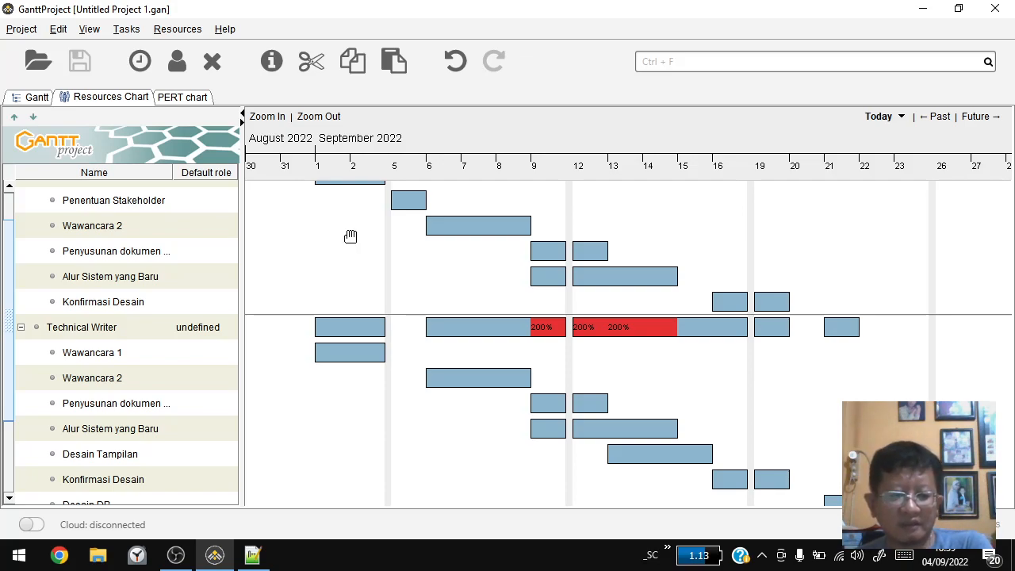
left_click(61, 556)
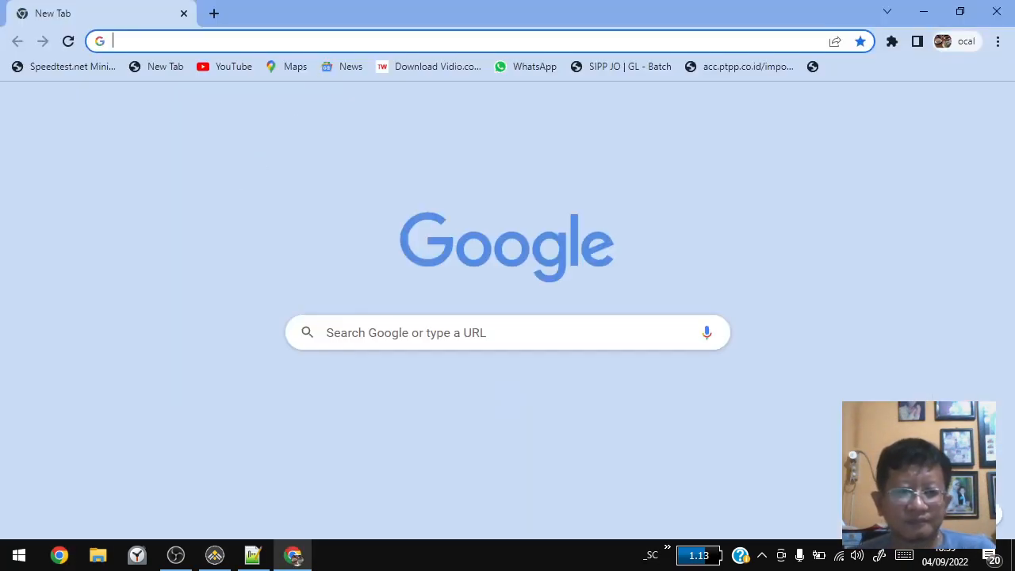
type("gant")
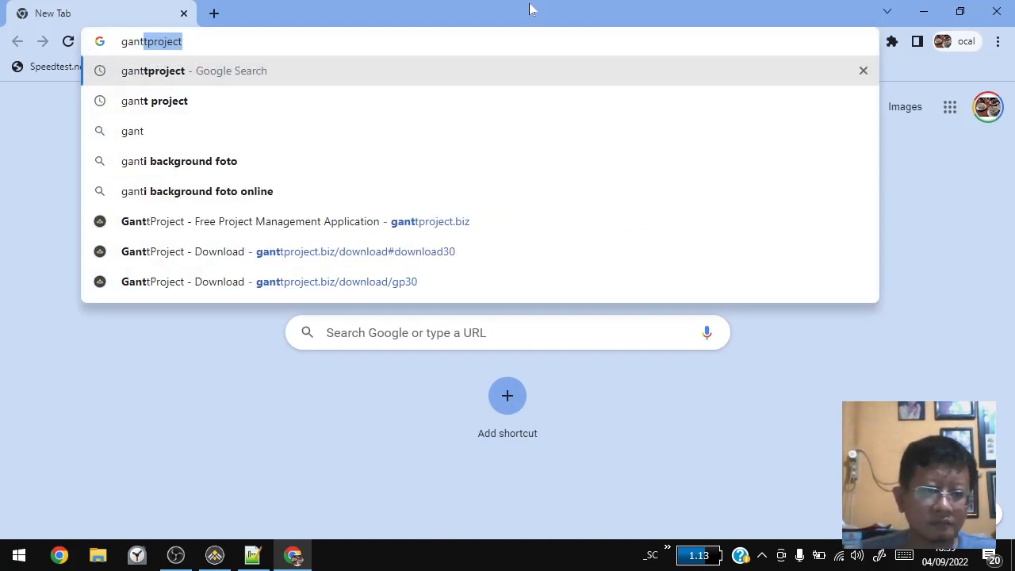
type(" ch")
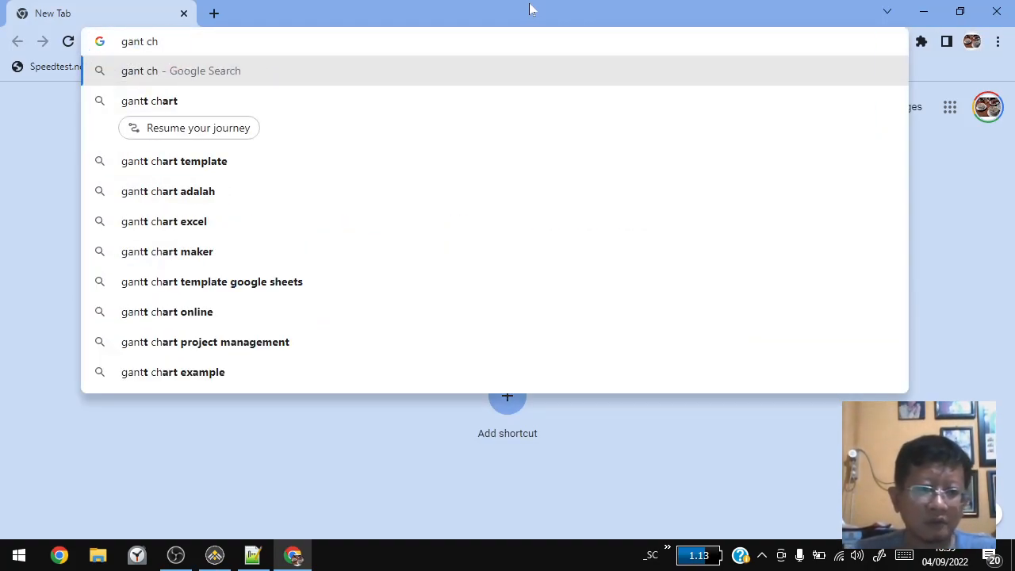
key("Down")
key("Down")
key("BackSpace")
key("BackSpace")
key("BackSpace")
key("BackSpace")
key("BackSpace")
key("BackSpace")
key("BackSpace")
key("BackSpace")
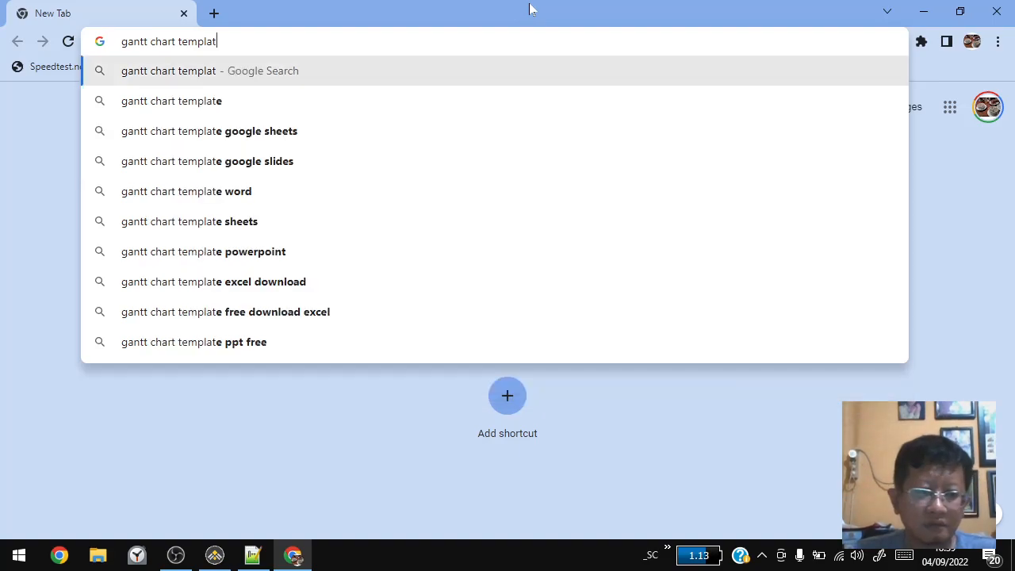
type("sof")
key("Return")
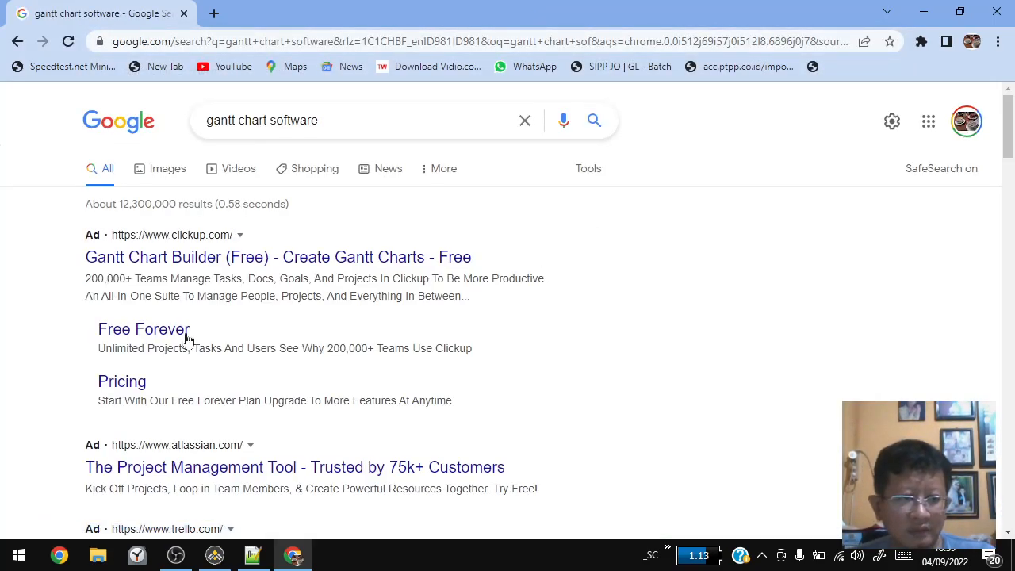
Open the TeamGantt result and Instagantt's "Top 10 Gantt Chart Software for Project Management" result in new browser tabs.
scroll(389, 367, "down", 4)
scroll(393, 373, "down", 2)
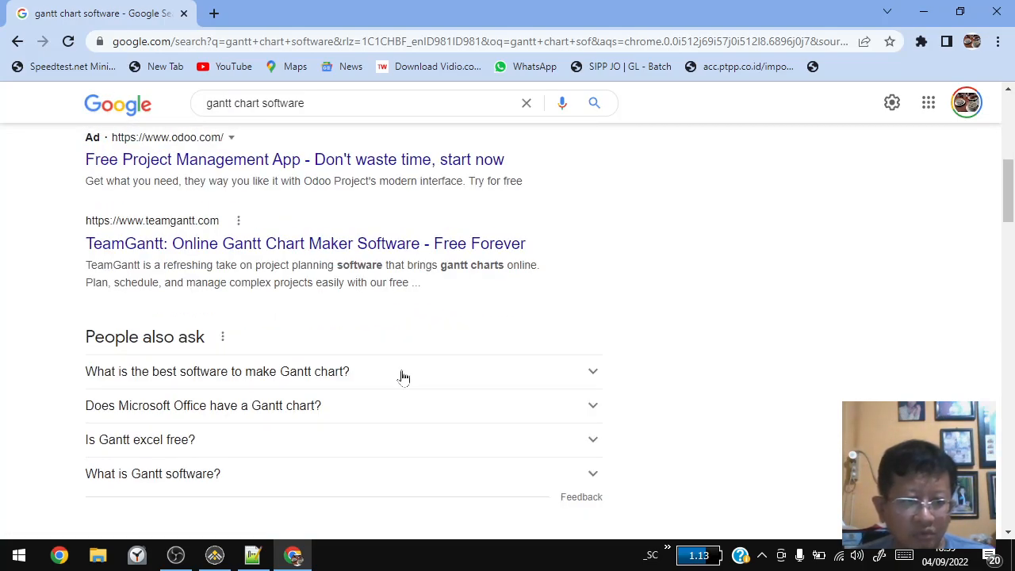
right_click(344, 252)
left_click(468, 260)
scroll(479, 357, "down", 4)
right_click(327, 256)
left_click(384, 265)
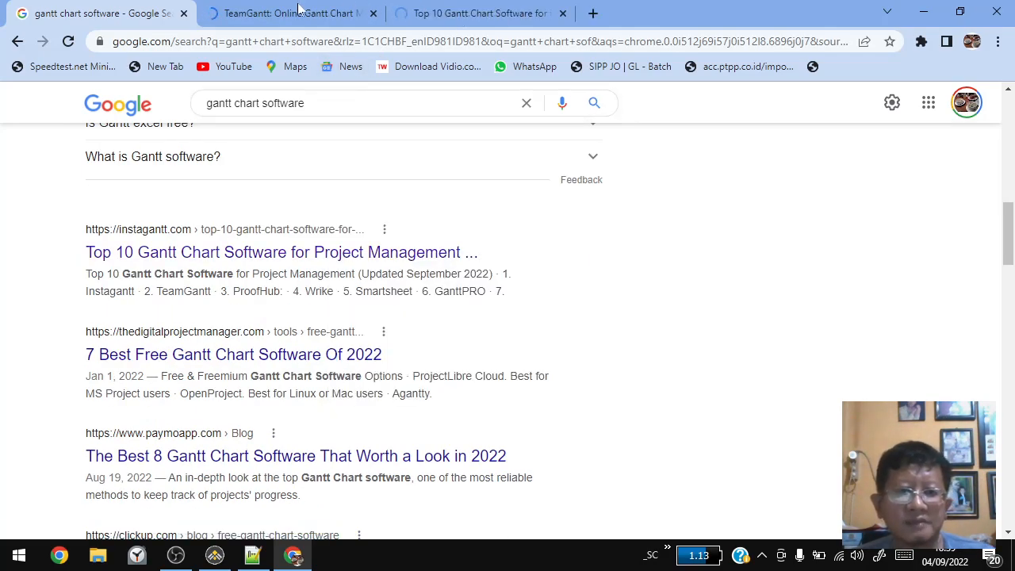
Read the Instagantt top 10 article, covering what a Gantt chart tool allows and its Instagantt and TeamGantt entries.
left_click(470, 13)
scroll(642, 294, "down", 4)
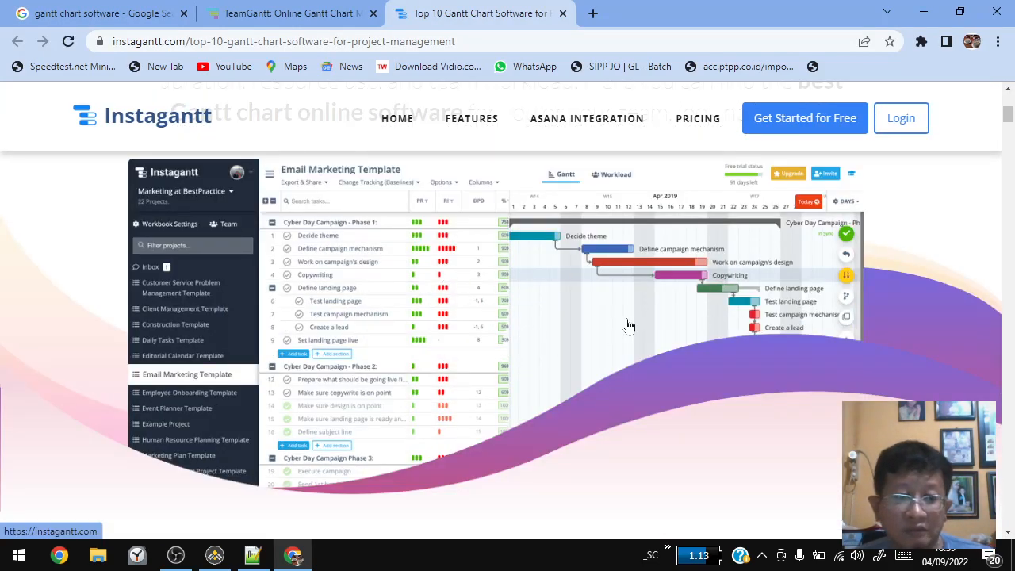
scroll(626, 324, "down", 5)
scroll(629, 330, "down", 4)
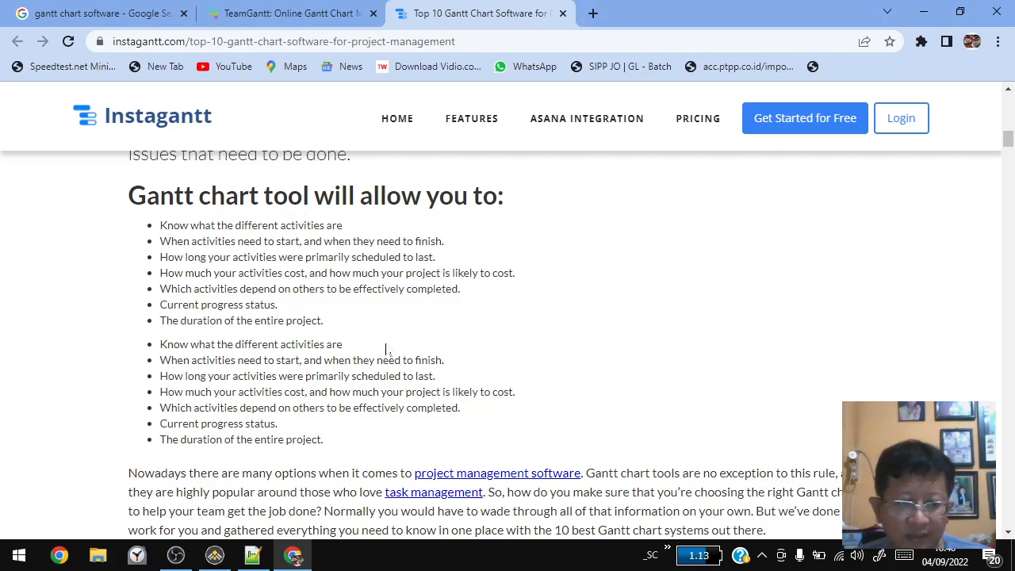
scroll(386, 349, "down", 5)
scroll(394, 352, "down", 4)
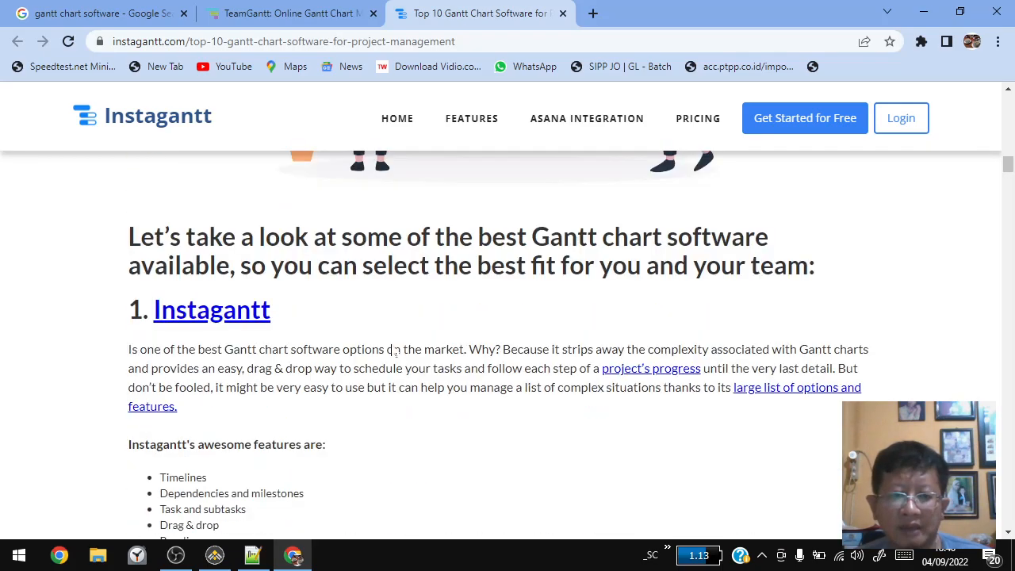
scroll(285, 227, "down", 1)
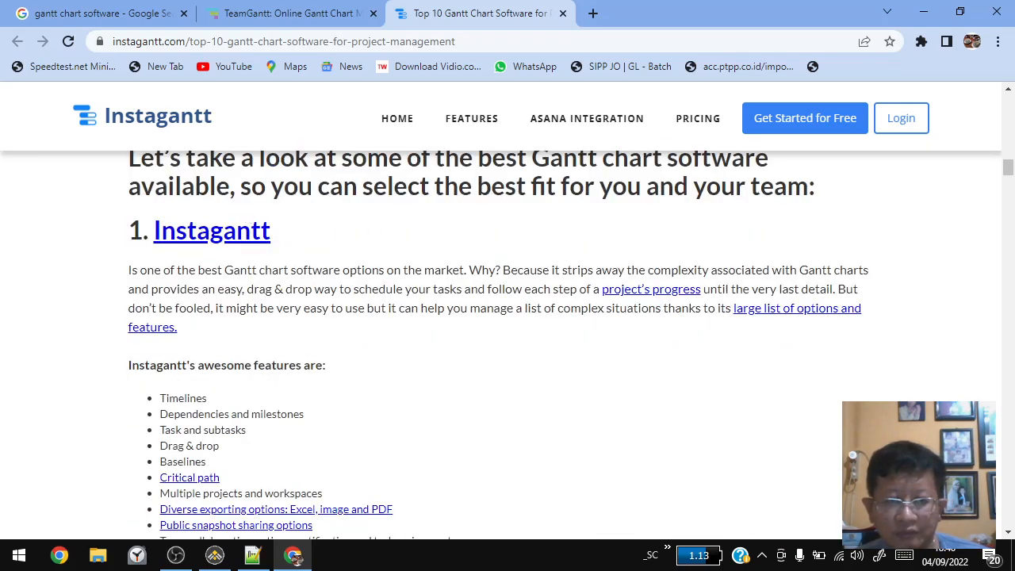
scroll(411, 311, "down", 4)
scroll(411, 312, "down", 13)
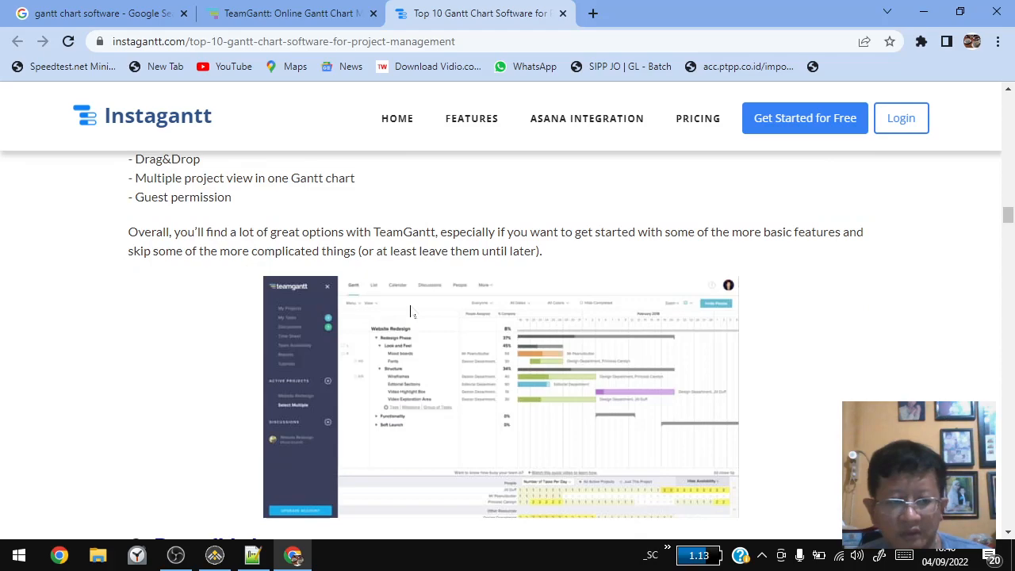
left_click(181, 557)
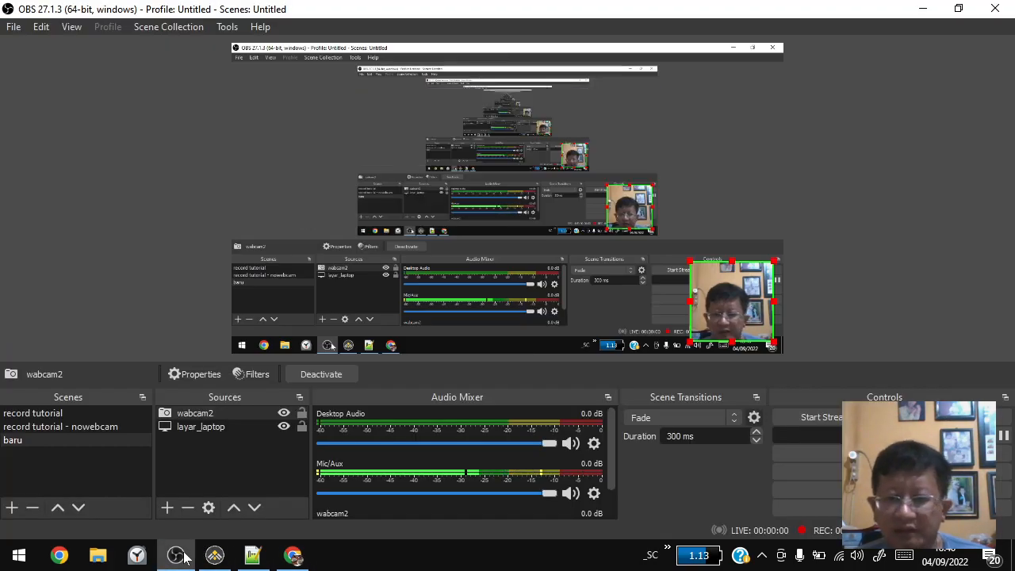